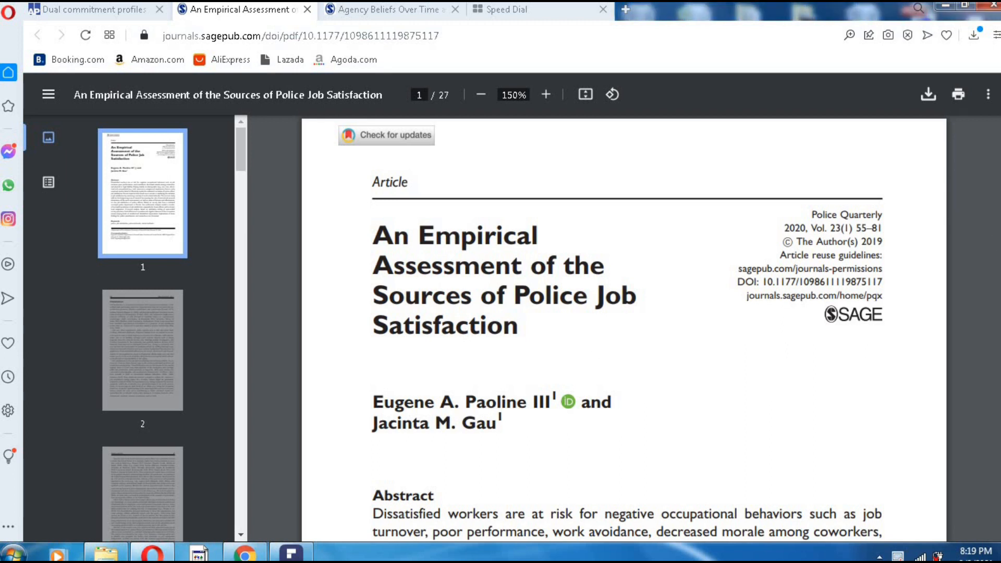
- Scroll to the page 2 Introduction and highlight its opening lines, (Yousef, 2017) and (Peng et al., 2016)
scroll(624, 328, "down", 8)
scroll(574, 374, "down", 8)
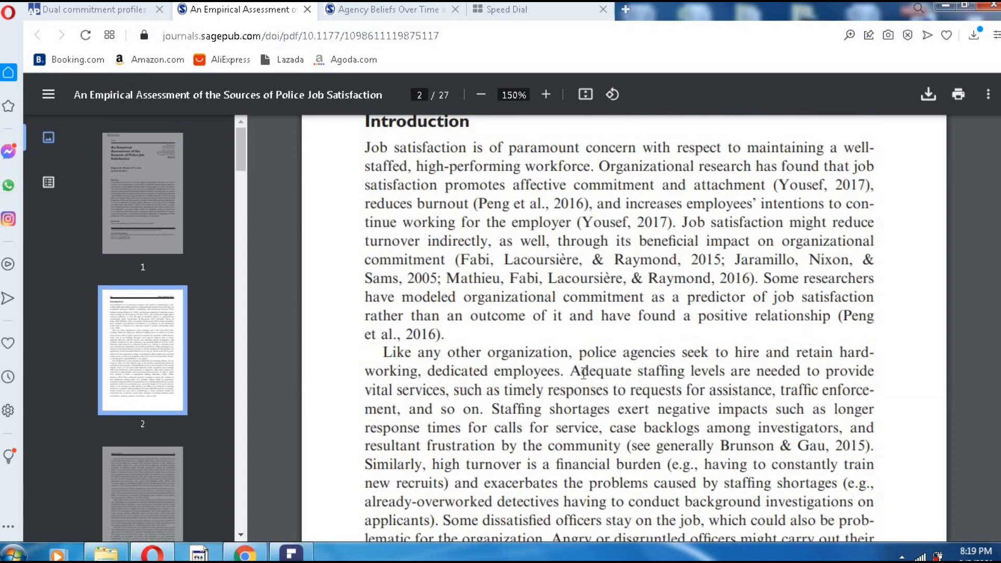
scroll(582, 375, "up", 1)
left_click_drag(366, 224, 868, 259)
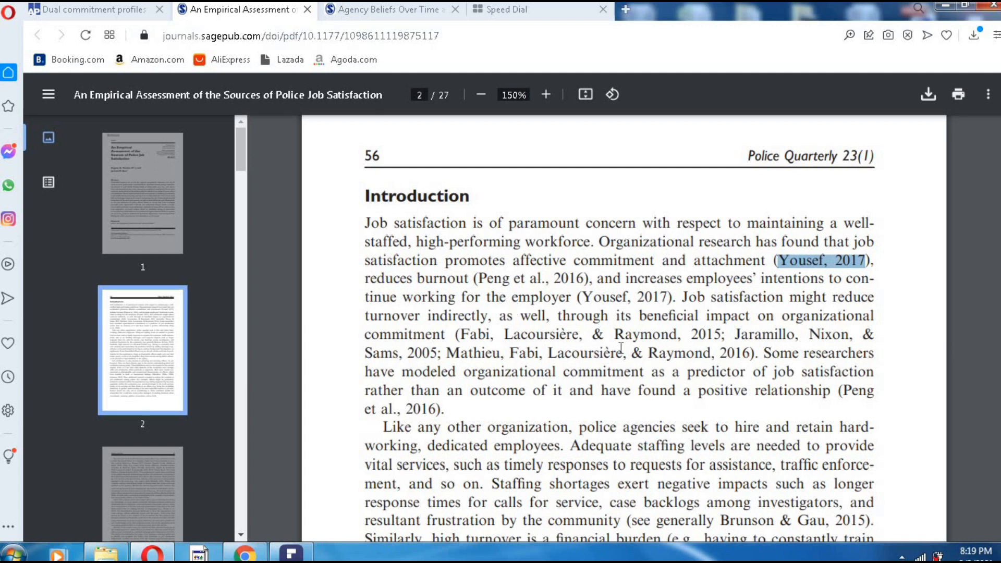
left_click_drag(774, 261, 874, 261)
left_click_drag(474, 280, 588, 280)
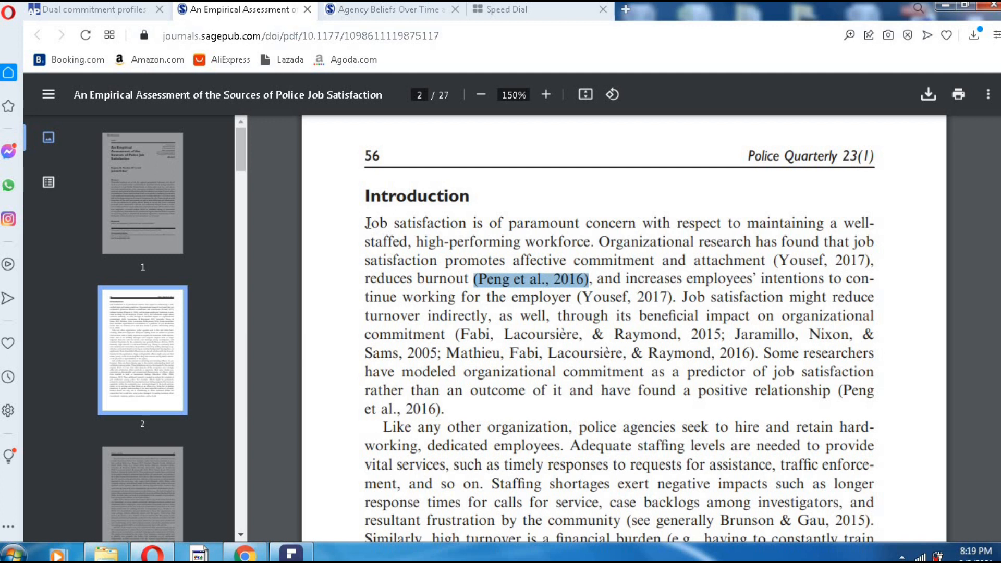
left_click_drag(366, 224, 537, 415)
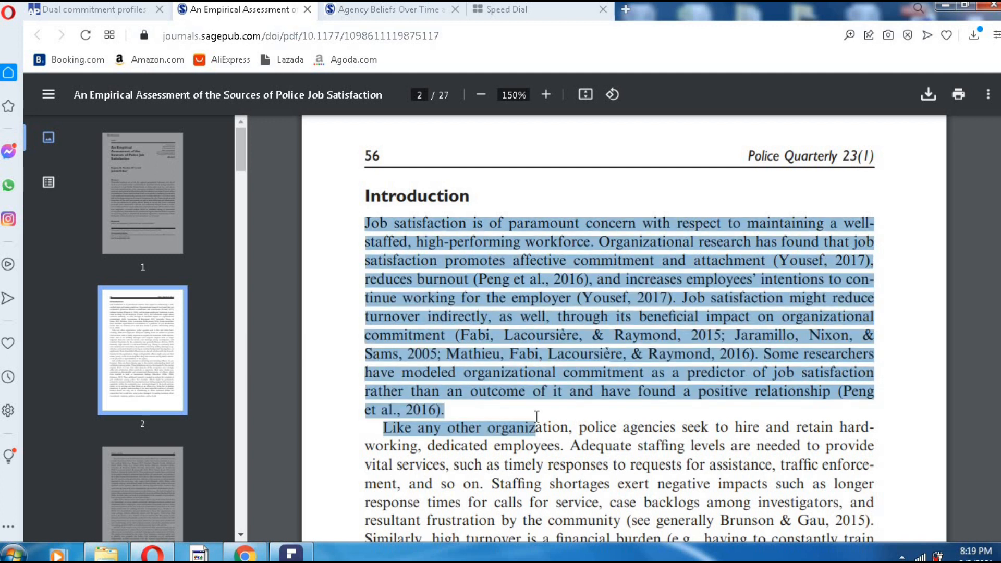
left_click(610, 377)
- Highlight the paragraph's citations: Peng et al. 2016, both Yousef 2017, Fabi and Jaramillo, and the closing Peng
left_click_drag(475, 279, 589, 280)
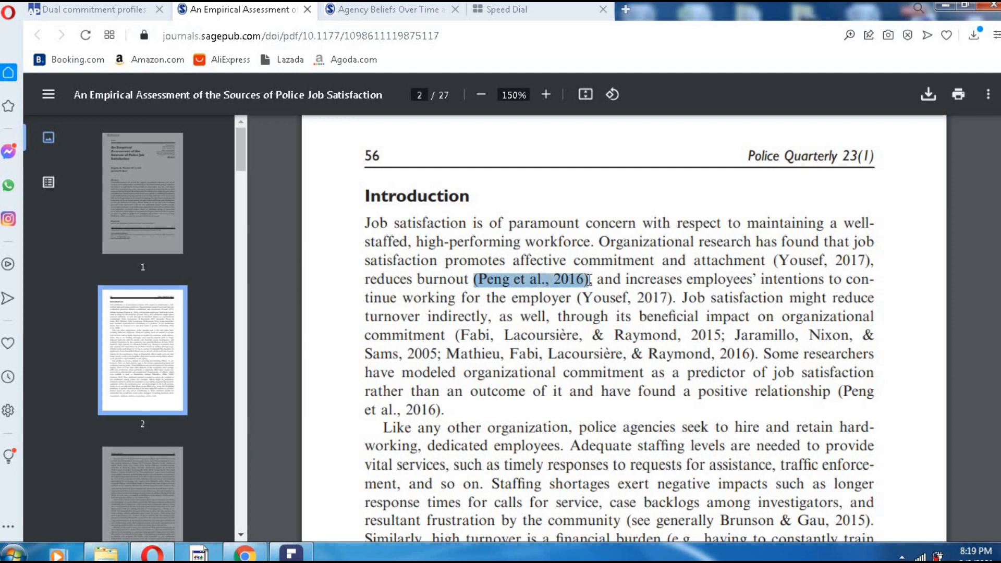
left_click_drag(774, 260, 872, 261)
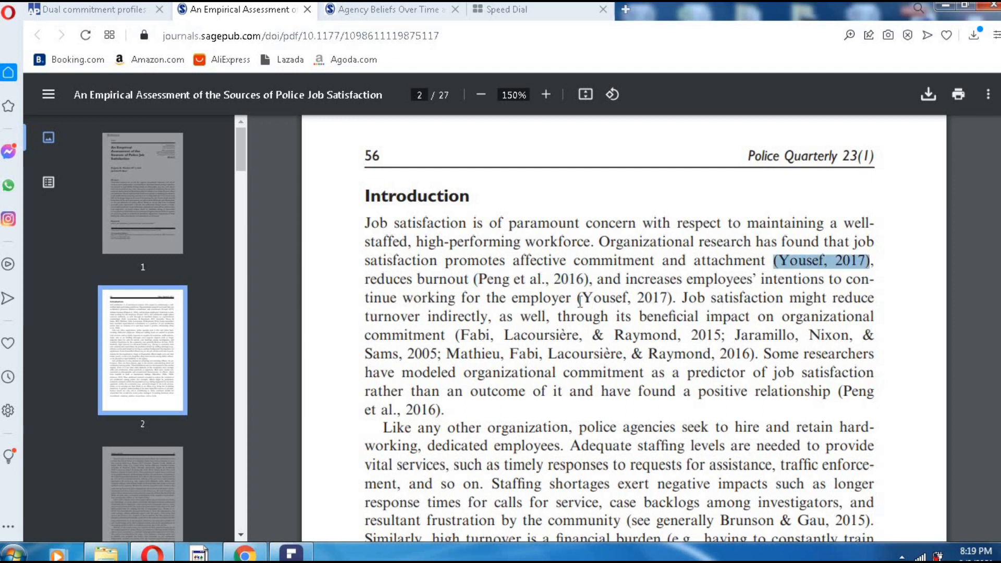
left_click_drag(578, 298, 671, 298)
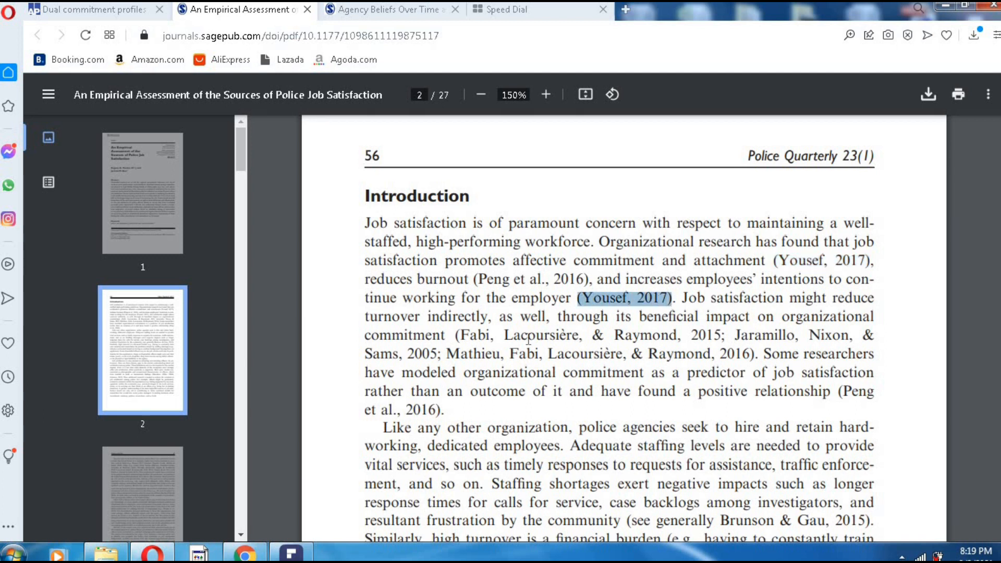
left_click_drag(456, 335, 757, 355)
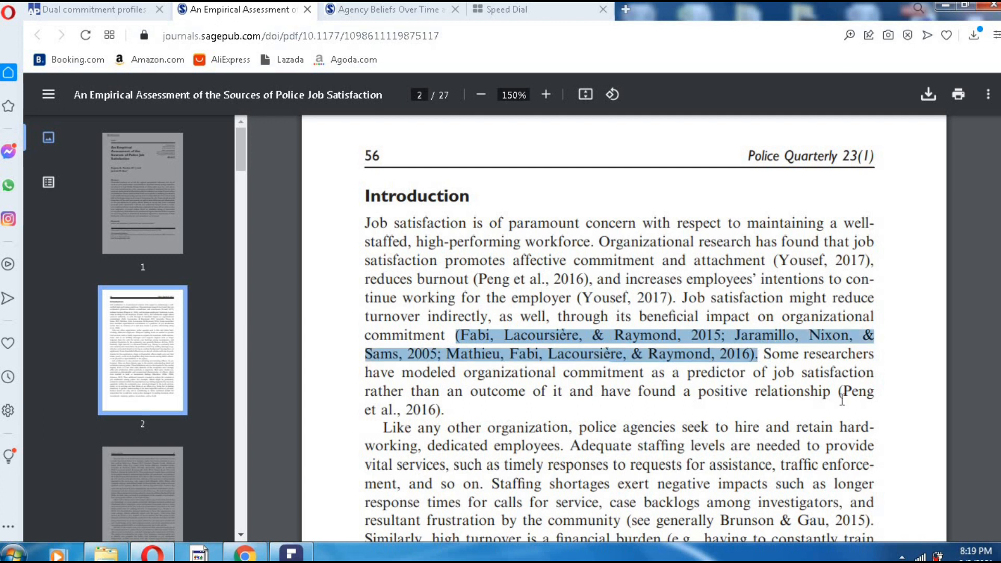
left_click_drag(840, 400, 516, 416)
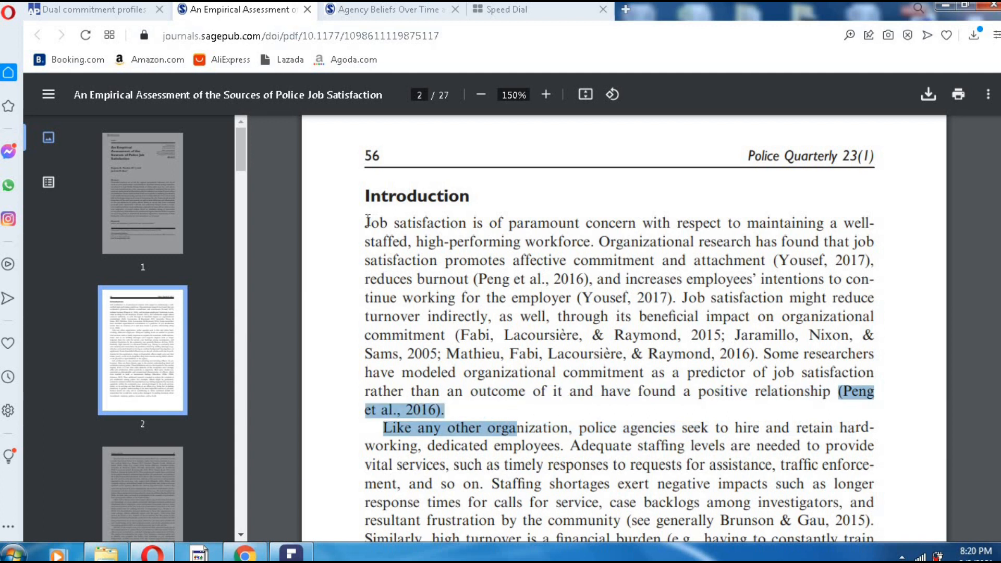
left_click_drag(367, 221, 470, 420)
left_click(486, 411)
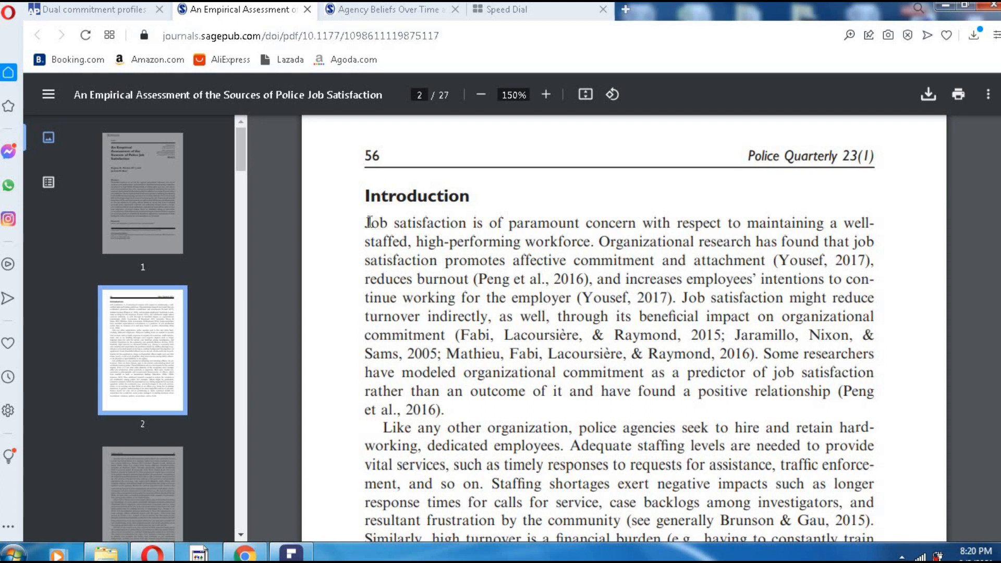
left_click_drag(368, 222, 367, 223)
left_click(378, 232)
left_click_drag(362, 226, 806, 341)
left_click(732, 379)
left_click_drag(591, 278, 473, 280)
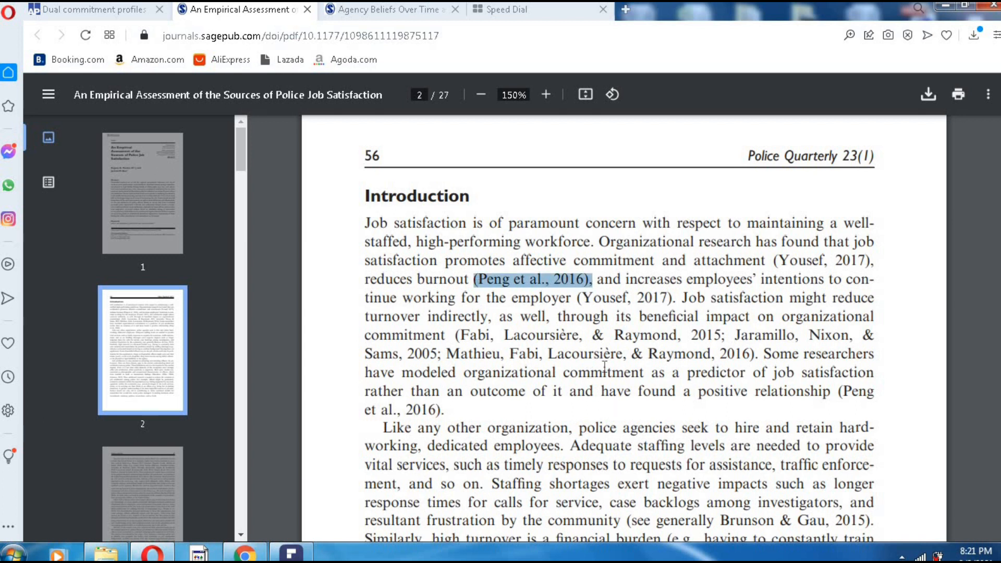
left_click(588, 363)
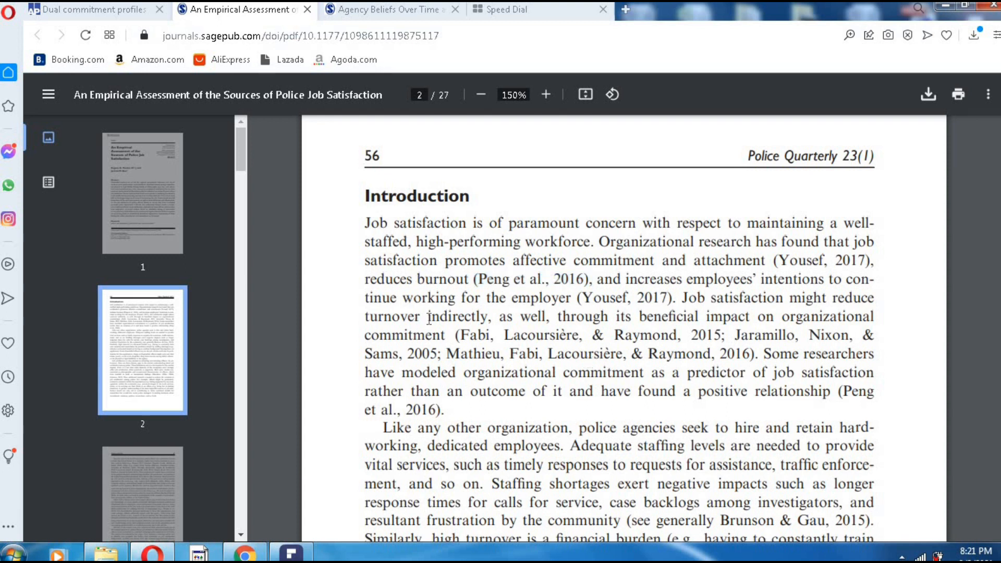
- Return to page 1 and highlight the article's title
scroll(509, 344, "up", 15)
scroll(527, 337, "down", 4)
scroll(528, 337, "up", 4)
left_click_drag(374, 162, 524, 255)
left_click(655, 384)
- Scroll down through the Abstract, then move to the Speed Dial tab
scroll(671, 421, "down", 3)
scroll(669, 397, "down", 1)
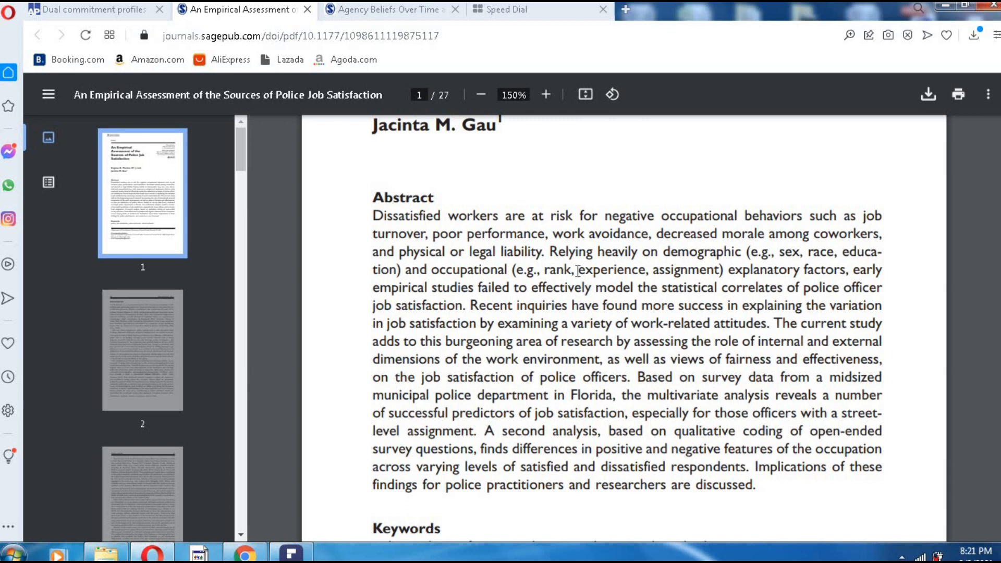
left_click(541, 10)
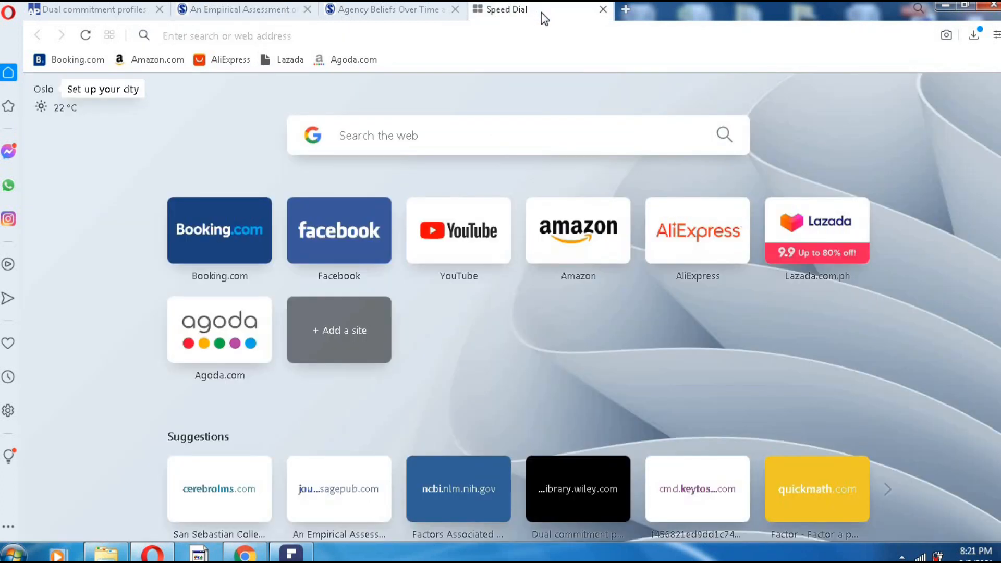
- Open a blank Chrome tab, then search Google for 'mendeley desktop' from Opera's Speed Dial
left_click(390, 35)
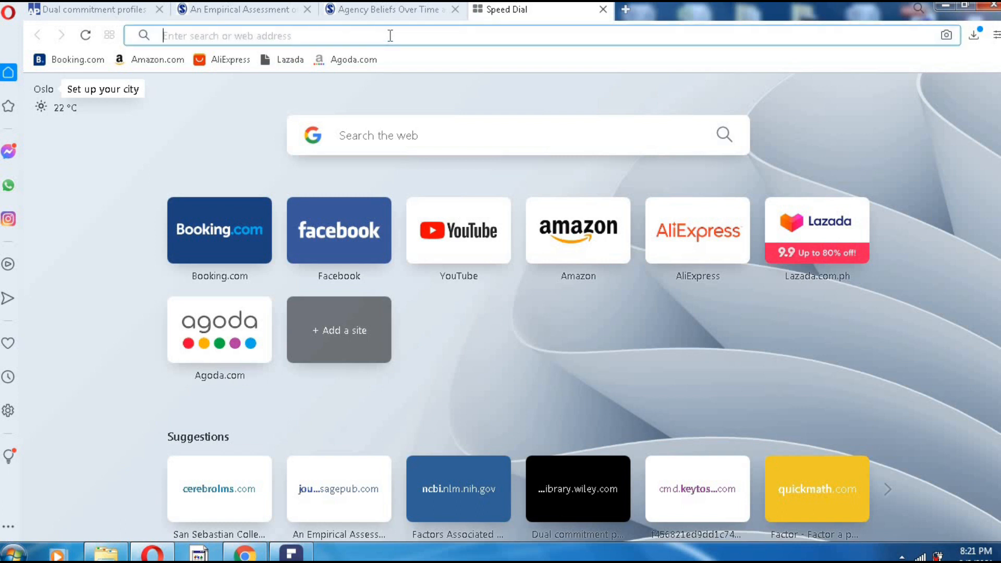
left_click(240, 555)
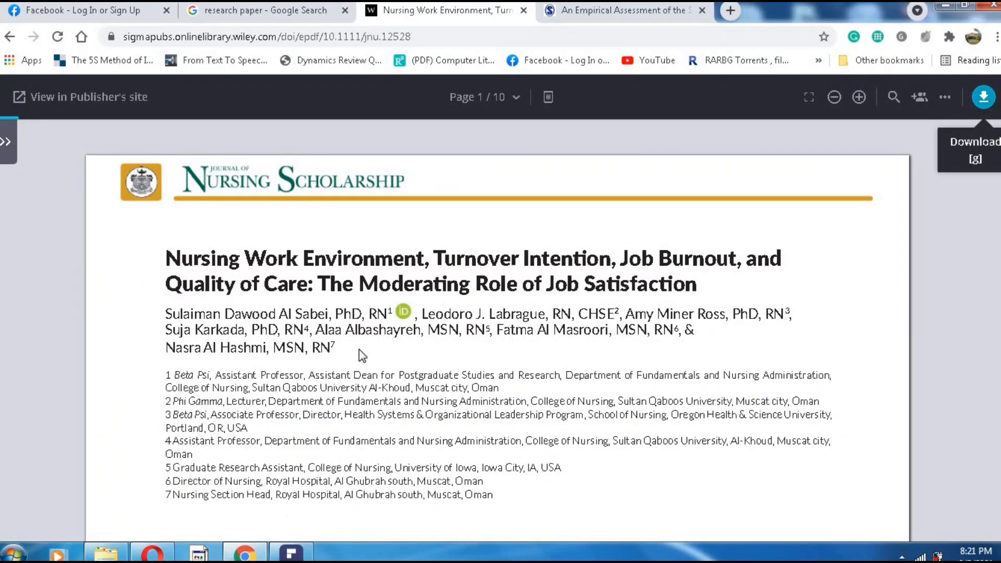
left_click(730, 10)
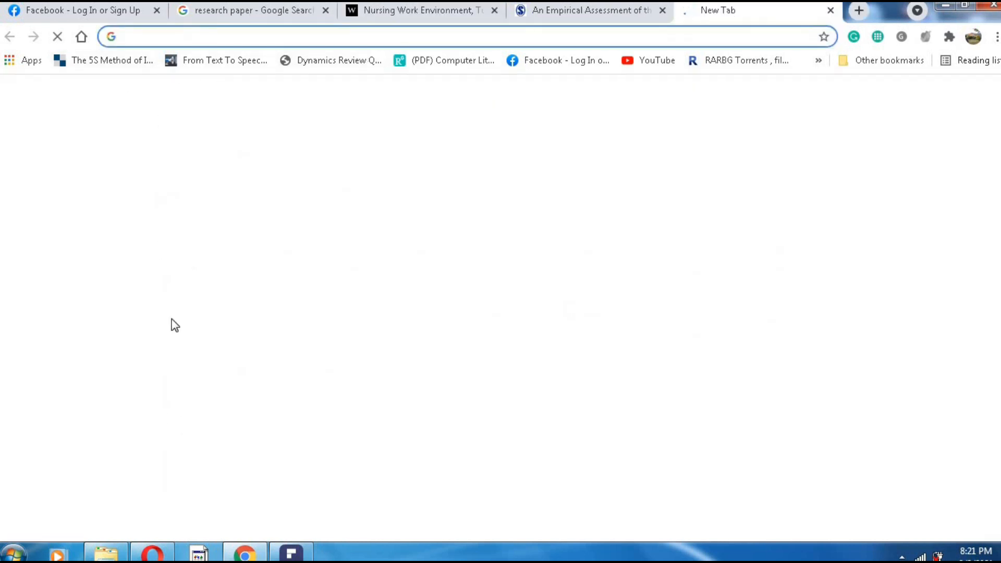
left_click(157, 553)
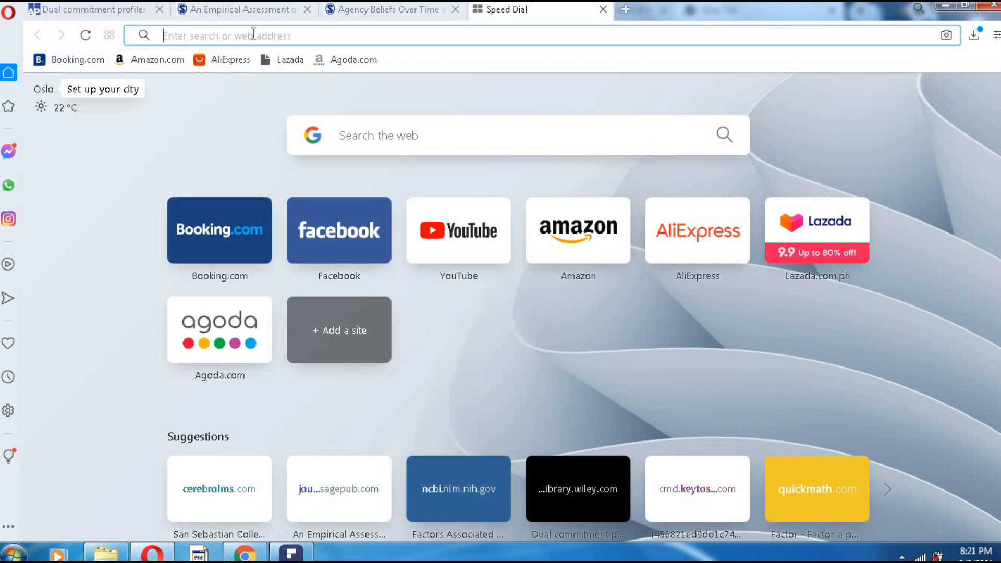
type("men")
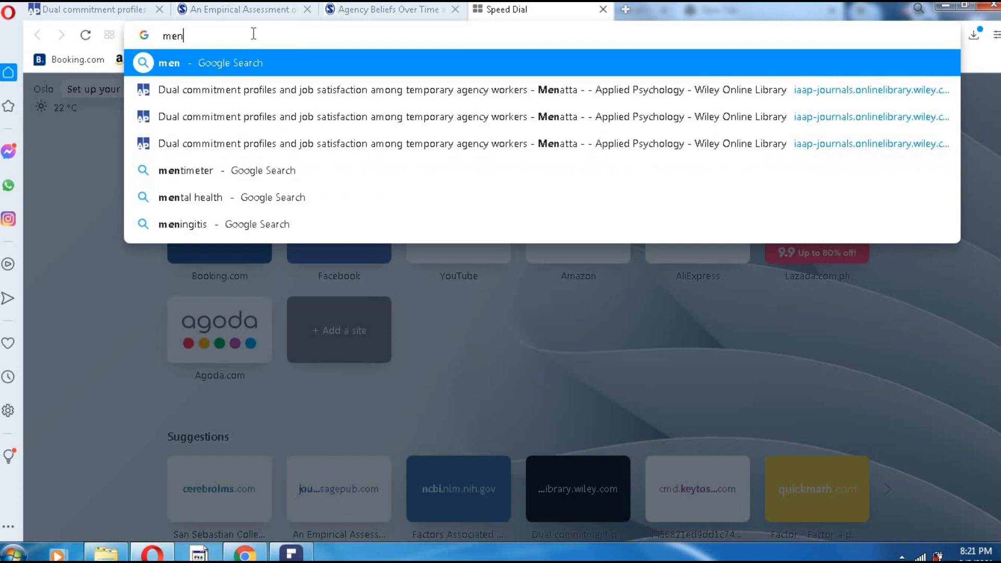
type("deley")
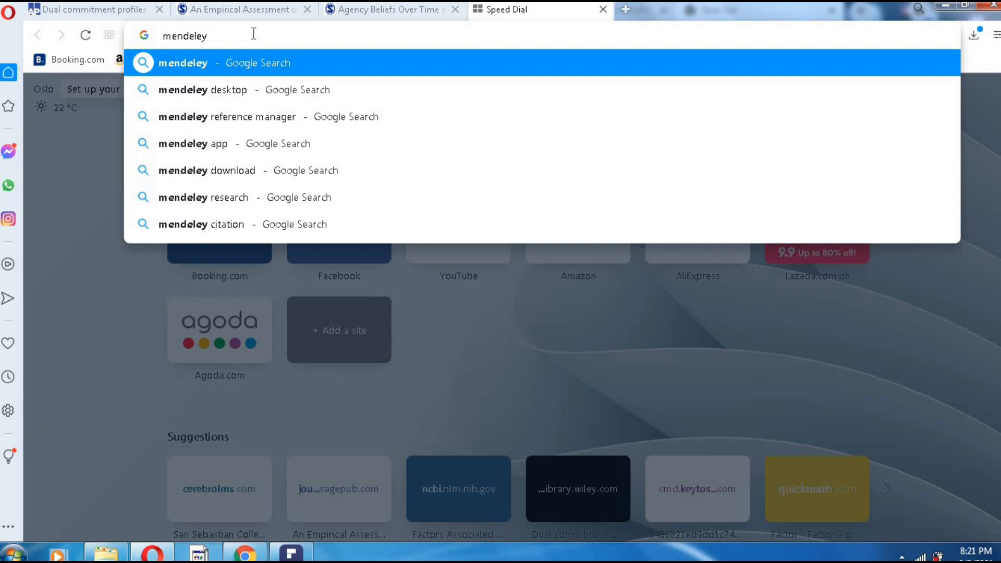
left_click(243, 92)
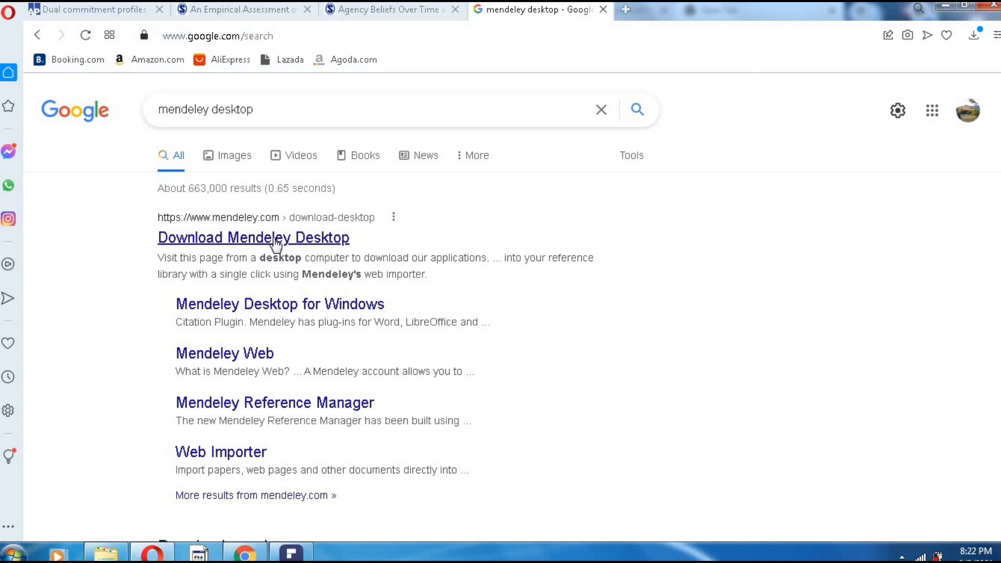
- Accept cookies on Mendeley's download page and save Mendeley-Desktop-1.19.8-win32.exe for Windows
left_click(276, 239)
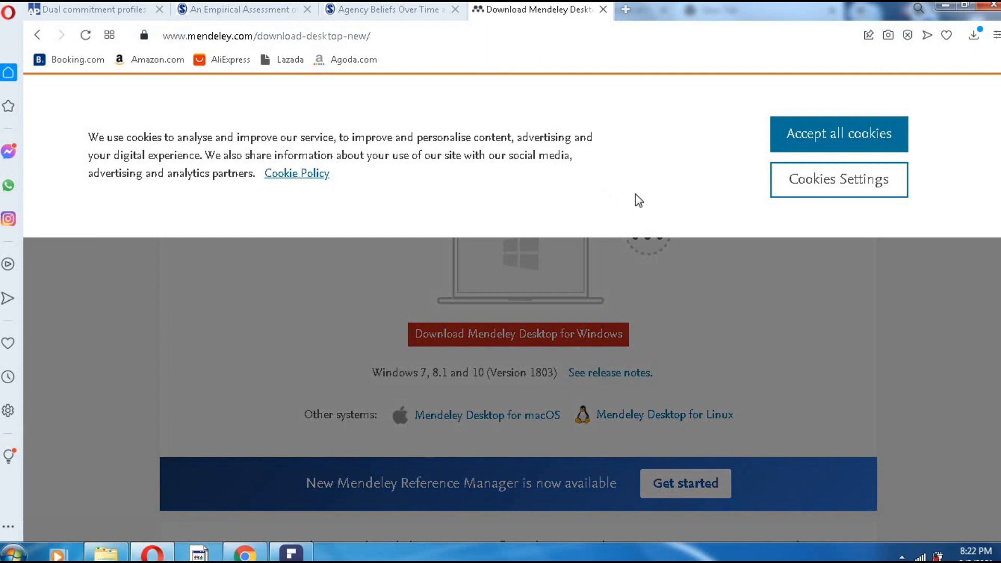
left_click(826, 143)
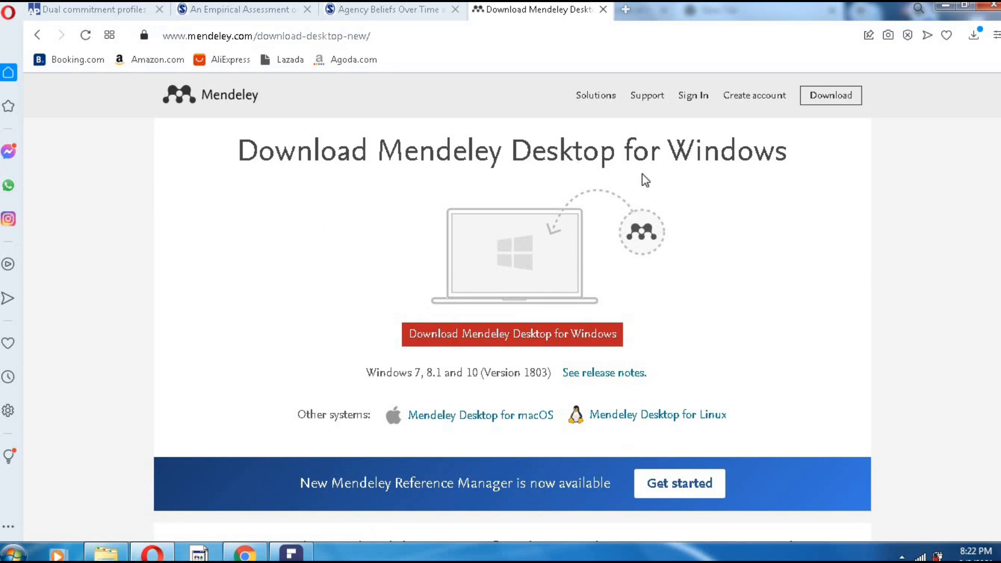
left_click(519, 333)
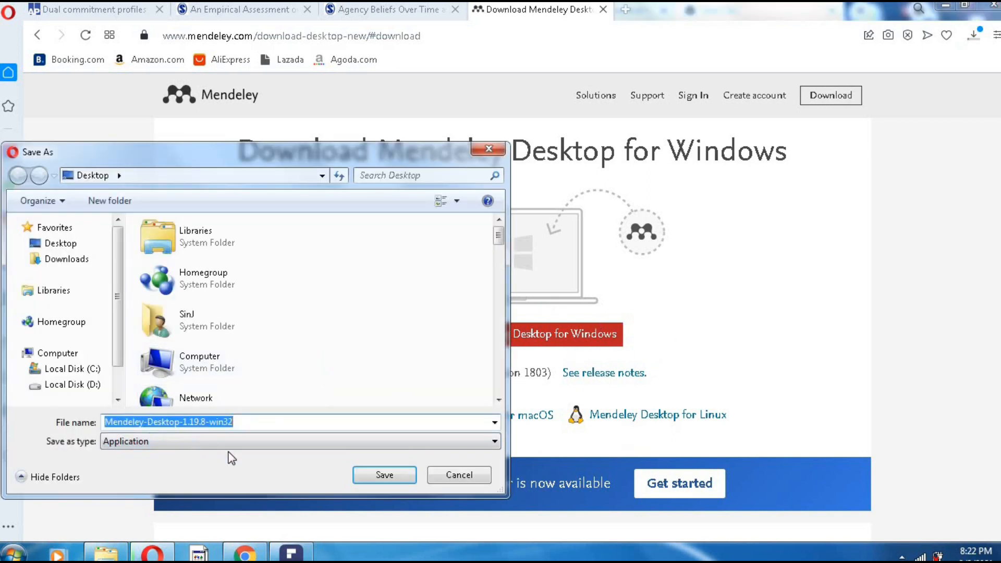
left_click(361, 475)
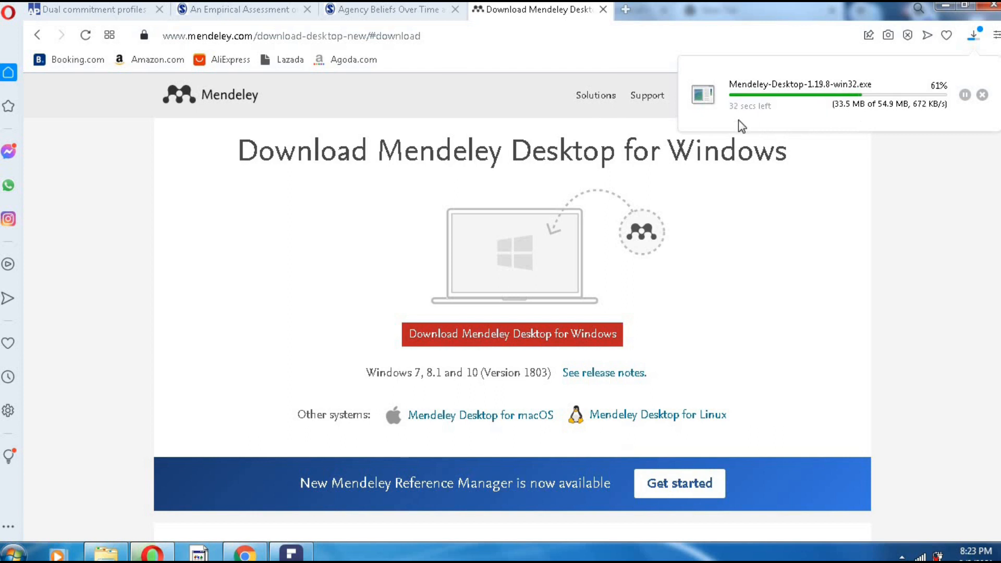
left_click(374, 12)
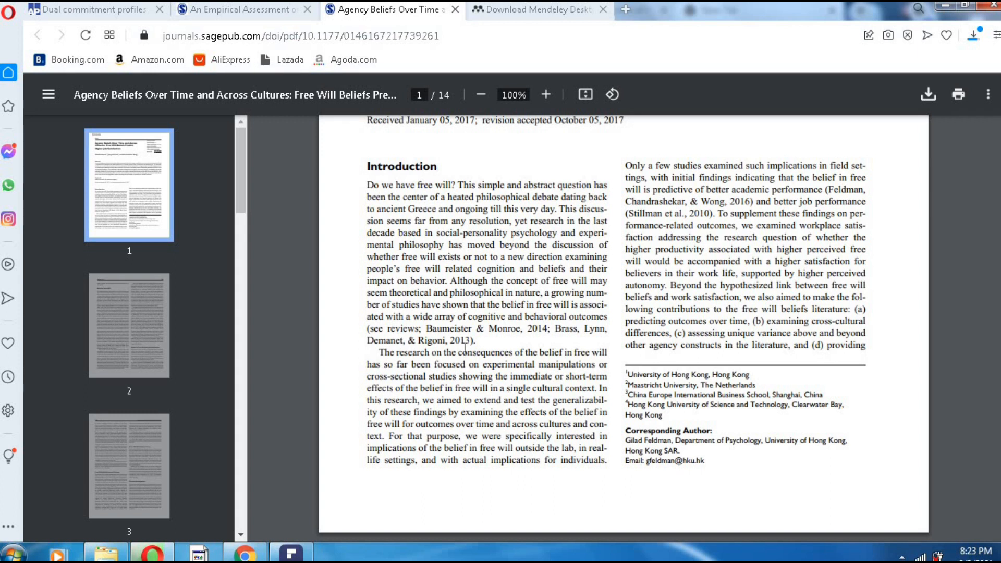
left_click_drag(427, 328, 483, 340)
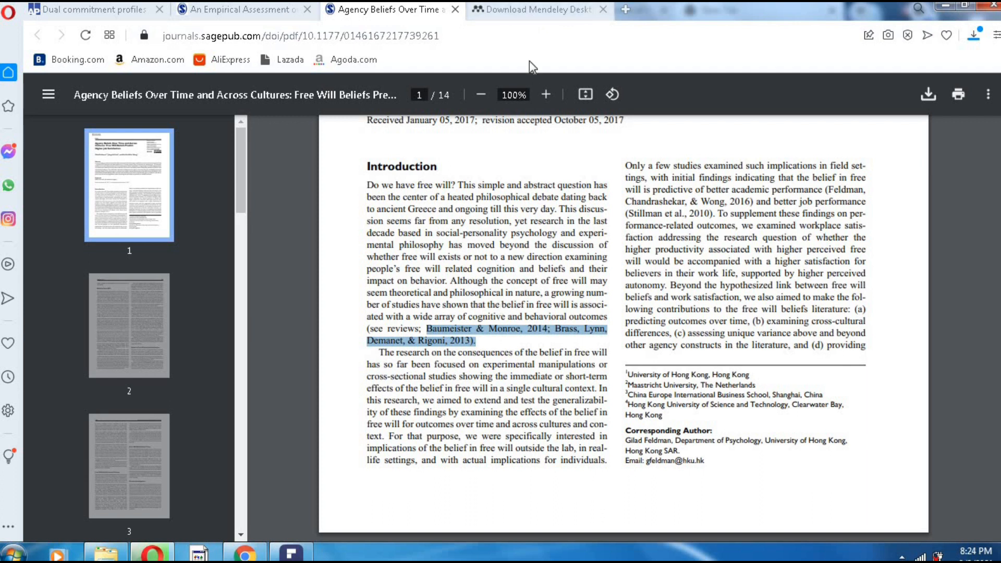
left_click(524, 7)
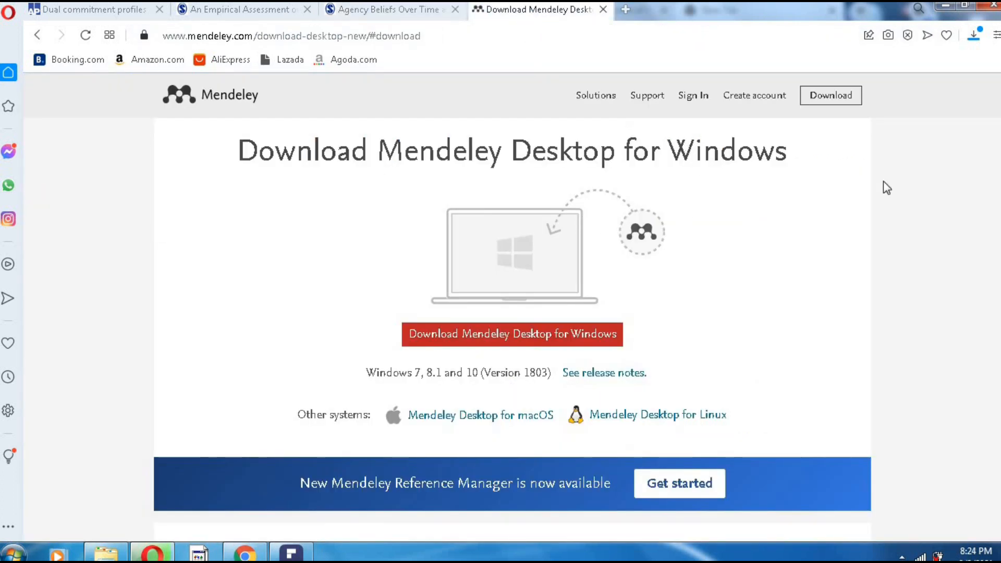
- Run the downloaded Mendeley installer from Opera's downloads list, confirming the security warning
left_click(973, 36)
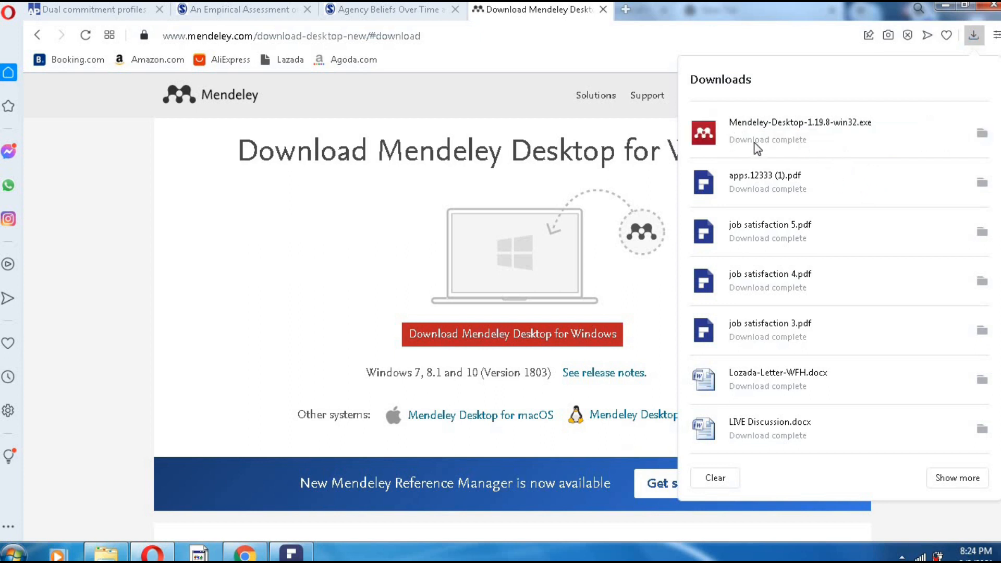
left_click(780, 130)
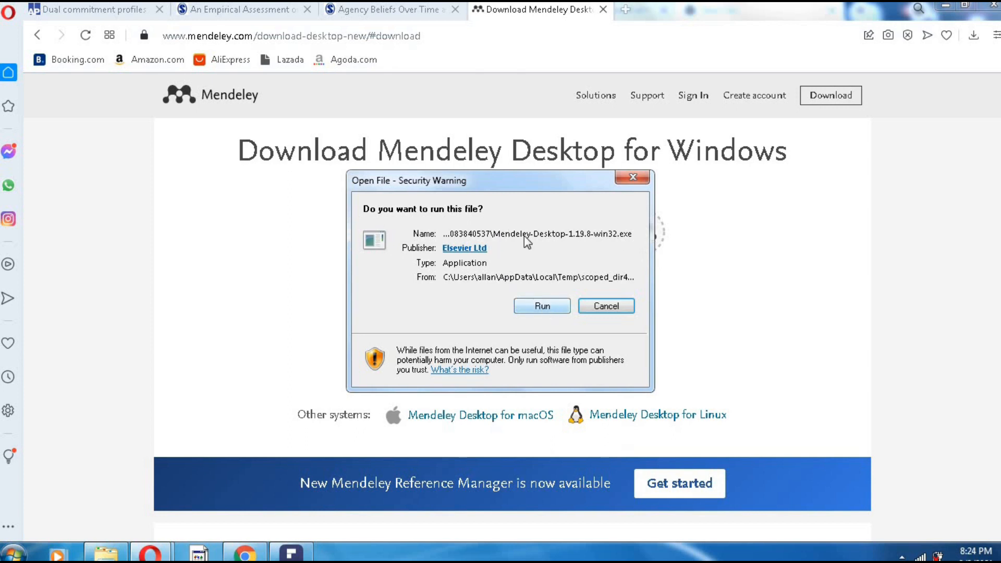
left_click(548, 305)
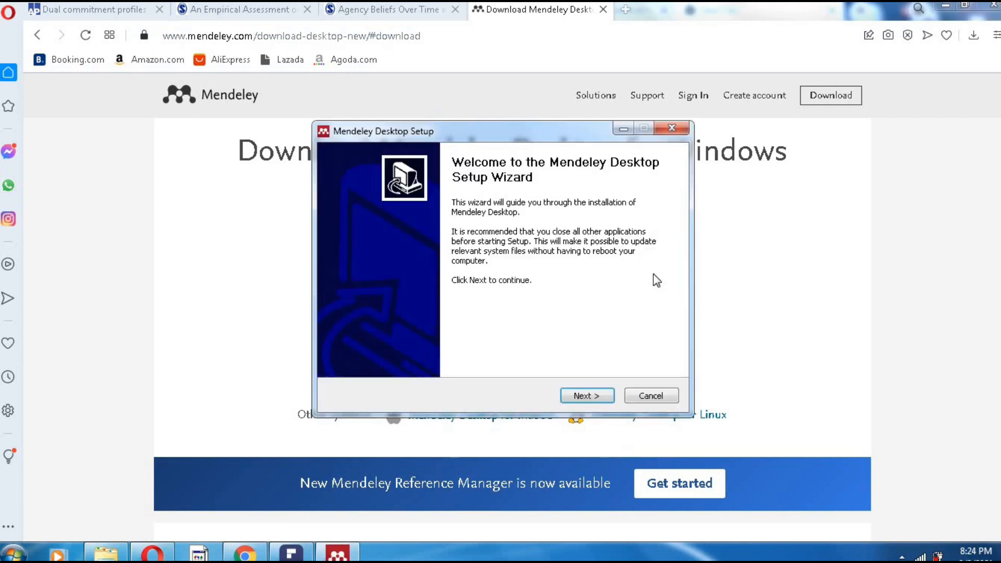
- Accept the licence, keep the default folders, install, and finish with Run Mendeley Desktop ticked
left_click(584, 396)
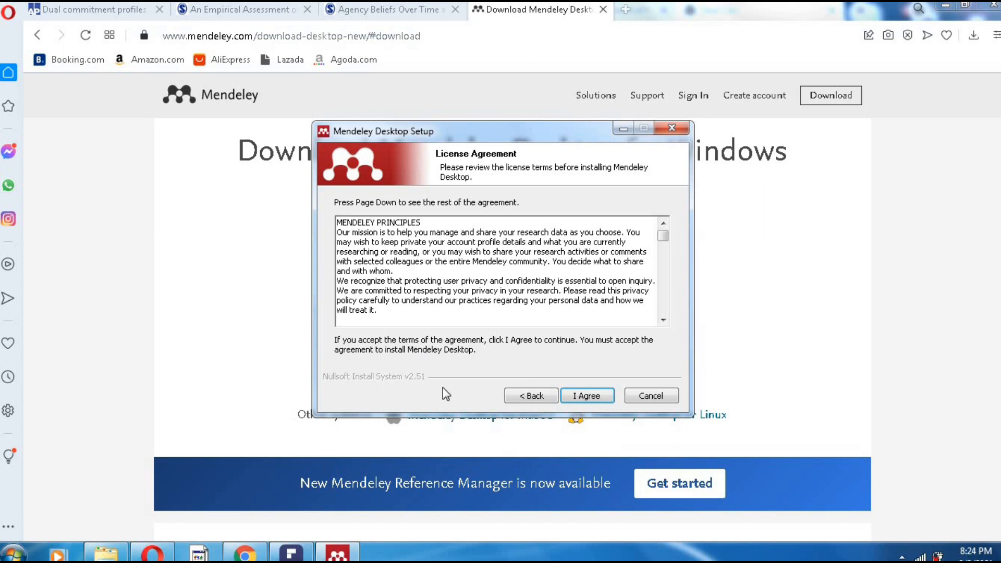
left_click(586, 396)
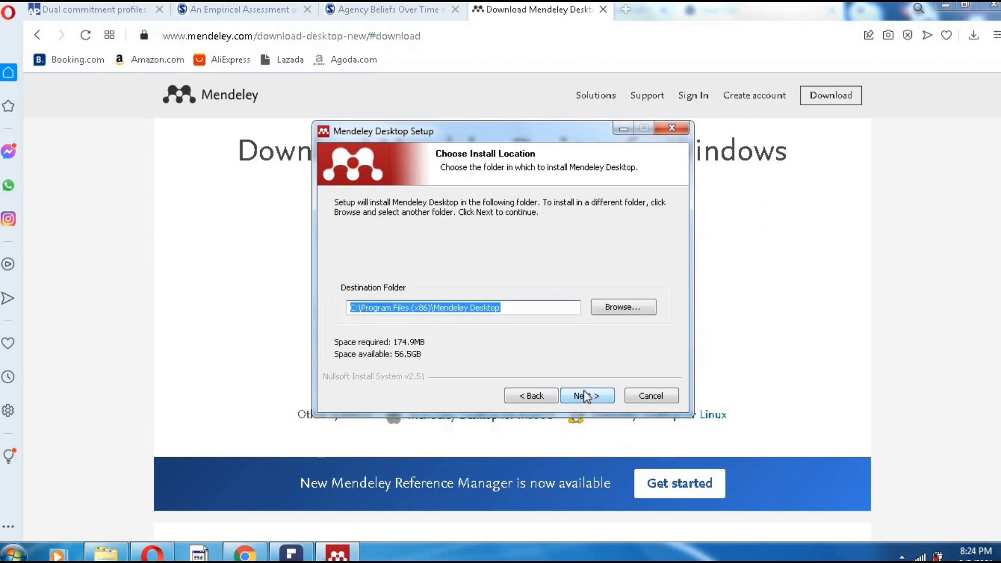
left_click(582, 397)
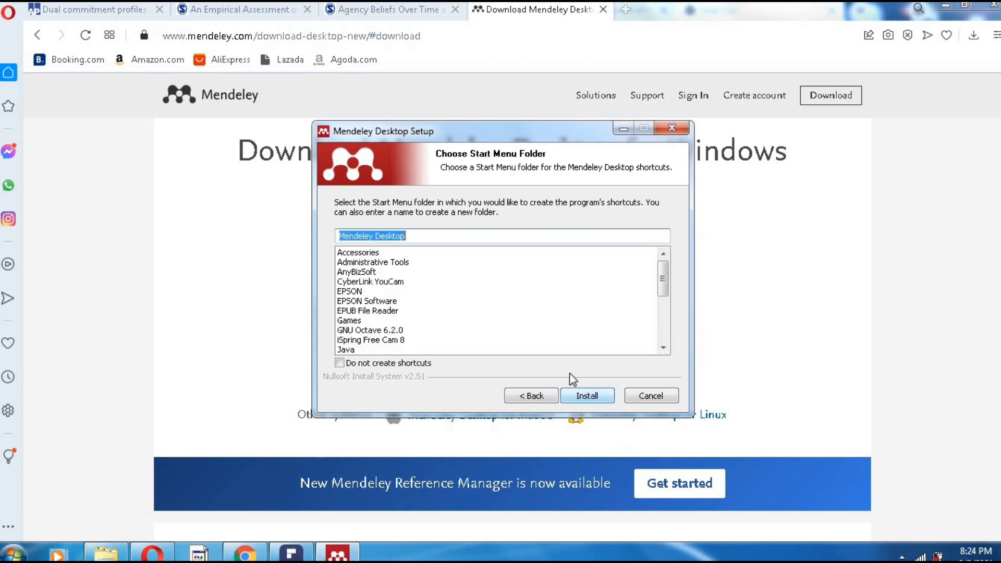
left_click(584, 397)
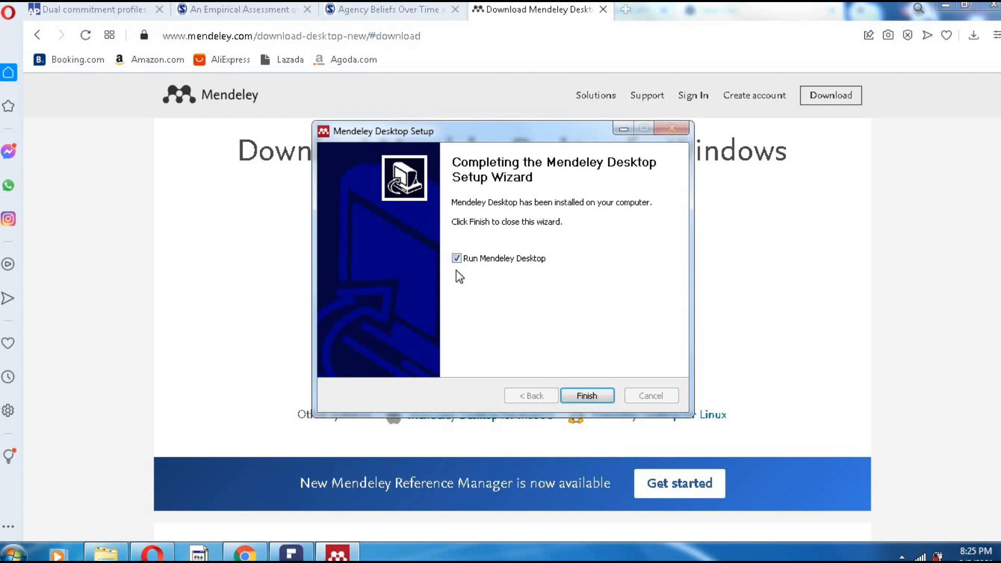
left_click(587, 396)
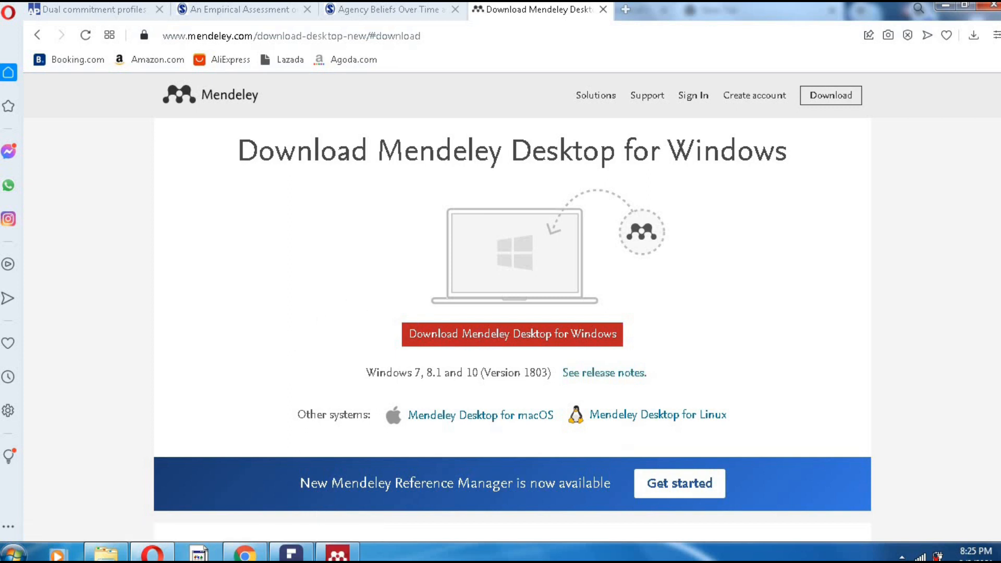
- Bring up the Mendeley Desktop Welcome window and choose Register
left_click(342, 547)
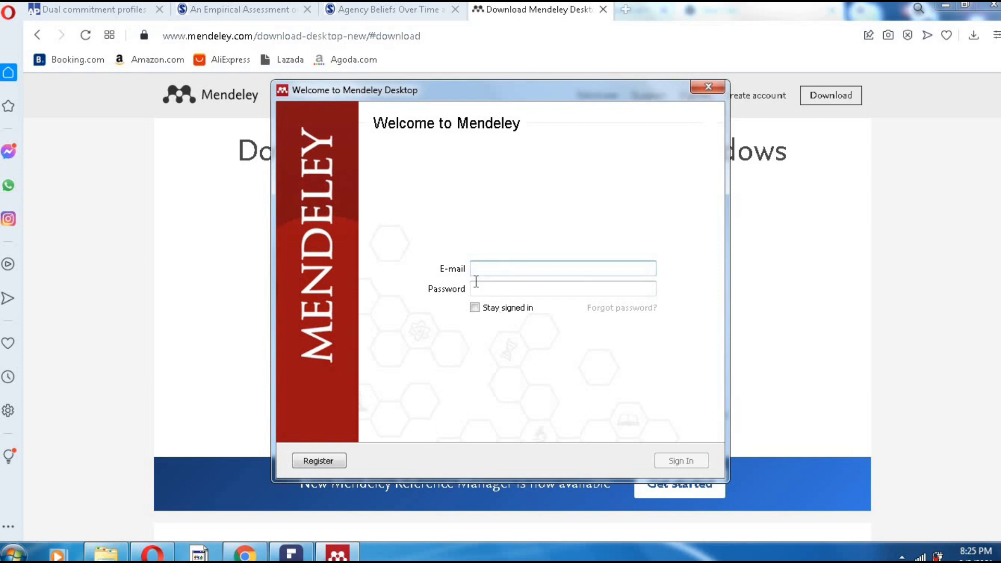
left_click(318, 461)
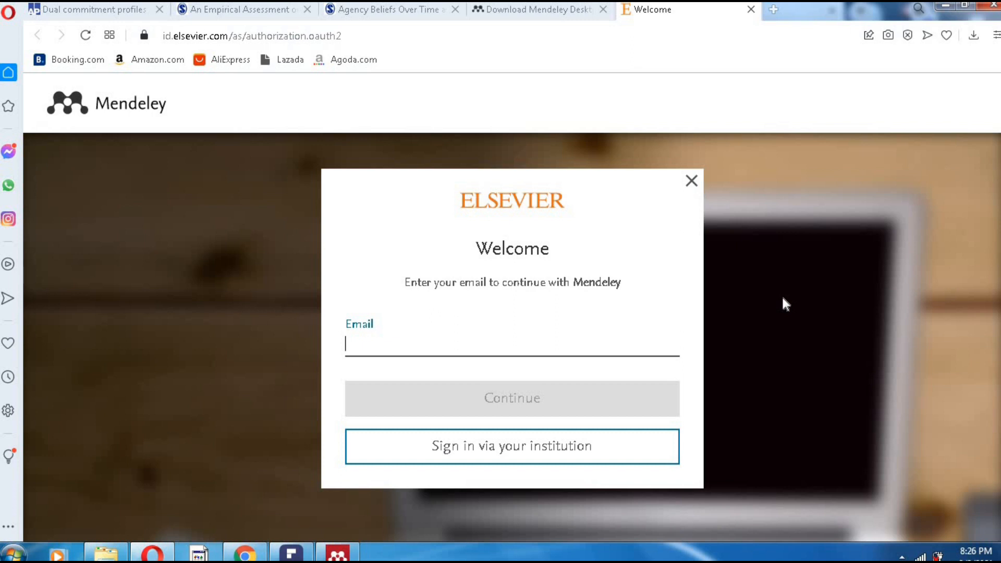
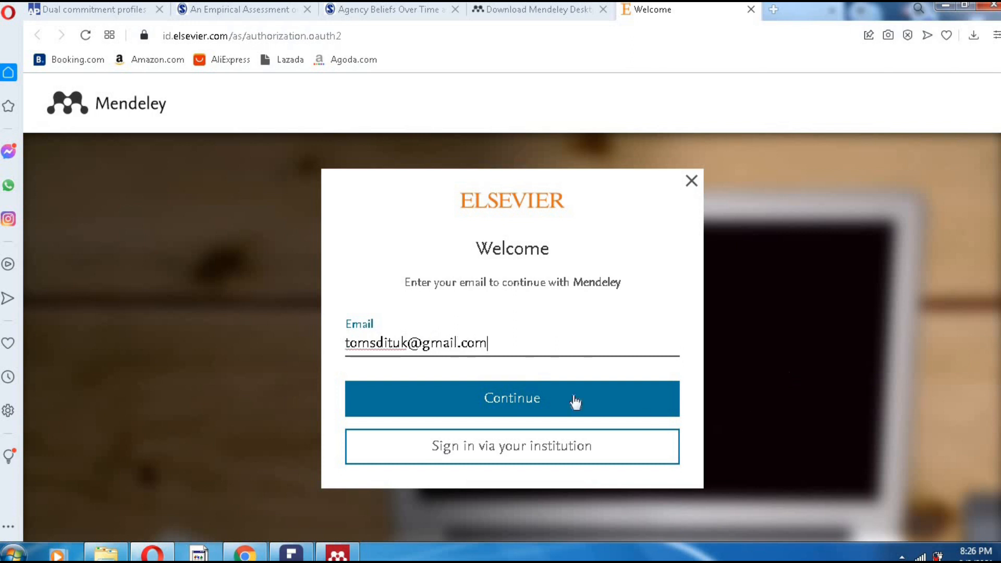
- Enter the account e-mail address, replacing a wrong first entry, and continue
left_click(521, 402)
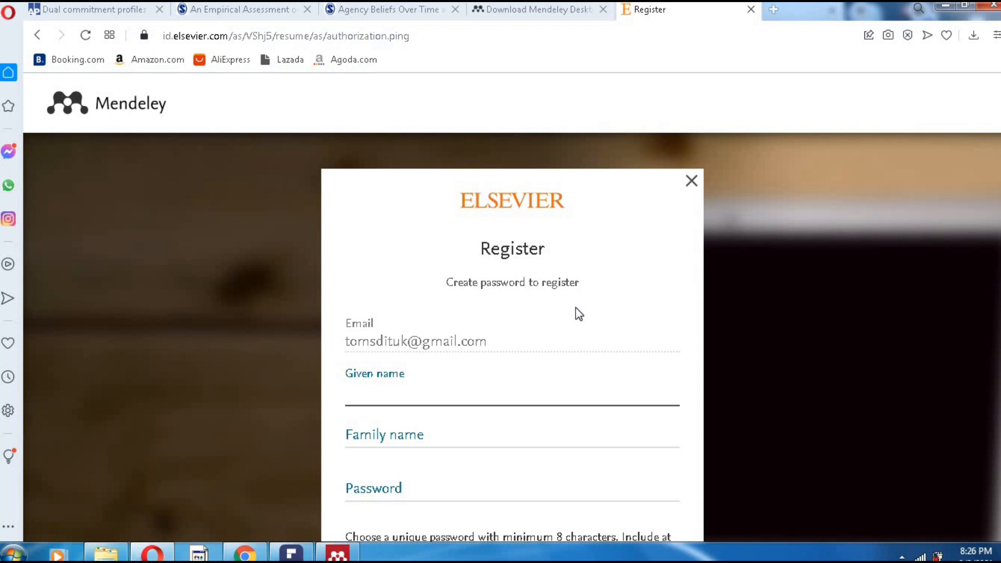
- Fill in the given name and family name on the Register form, fixing a typo
scroll(562, 339, "down", 3)
left_click(428, 285)
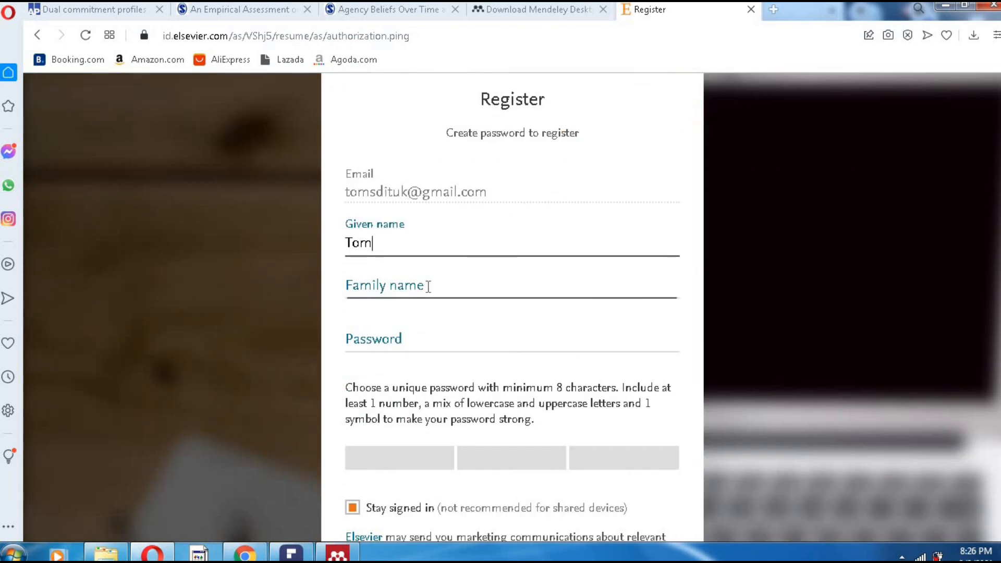
type("Dy")
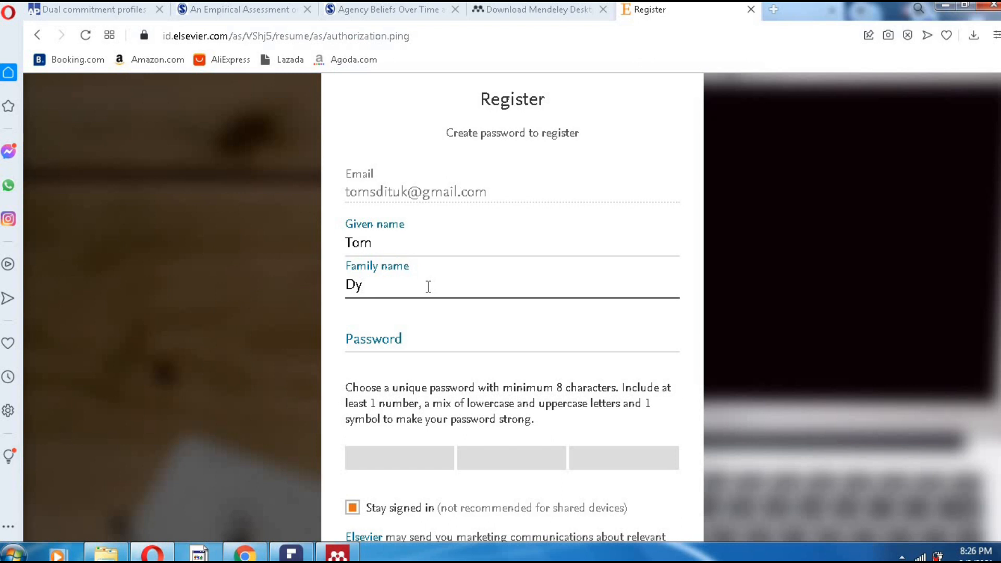
key("BackSpace")
- Enter a strong account password, retyping it once, and submit the registration
left_click(410, 338)
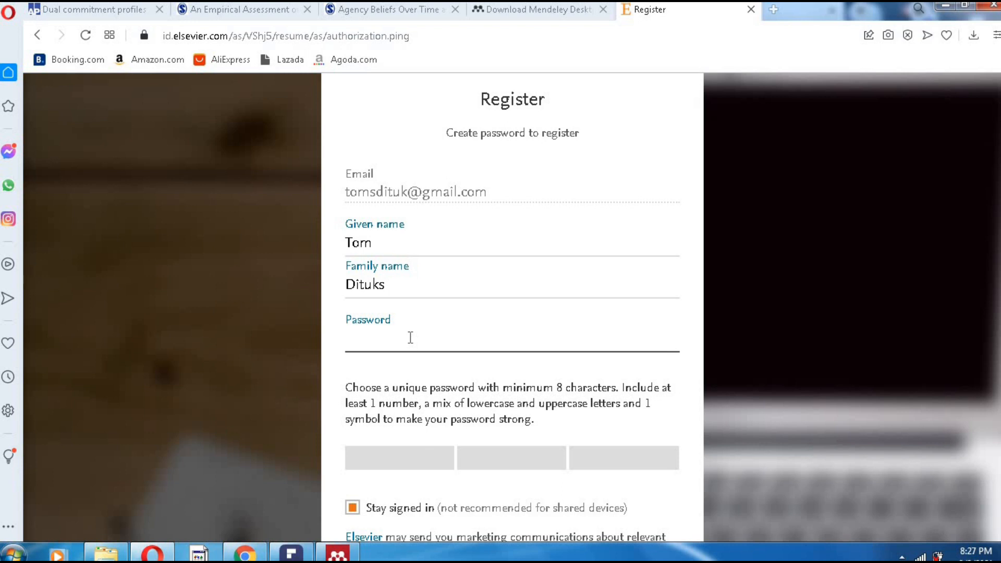
type("•••••")
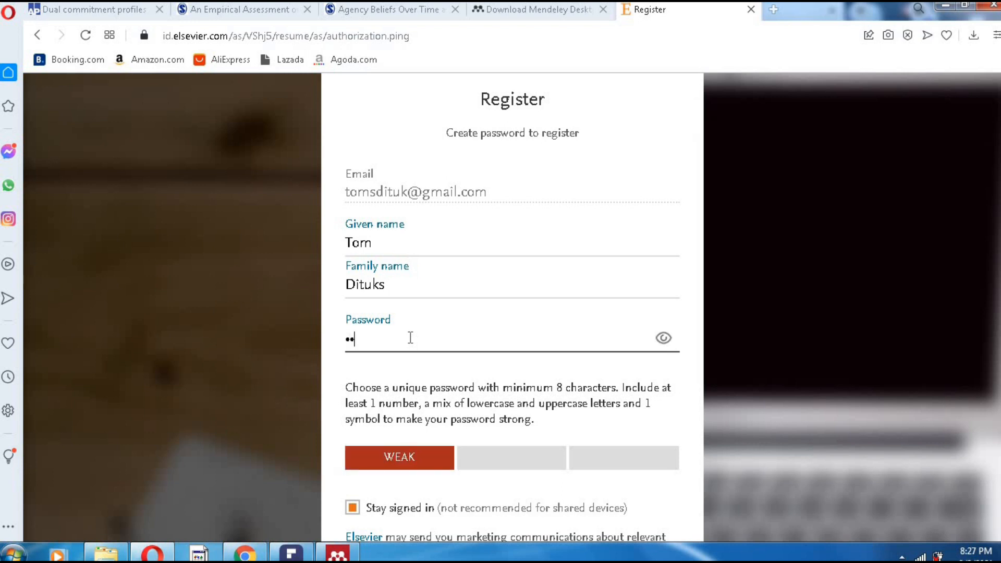
type("•••")
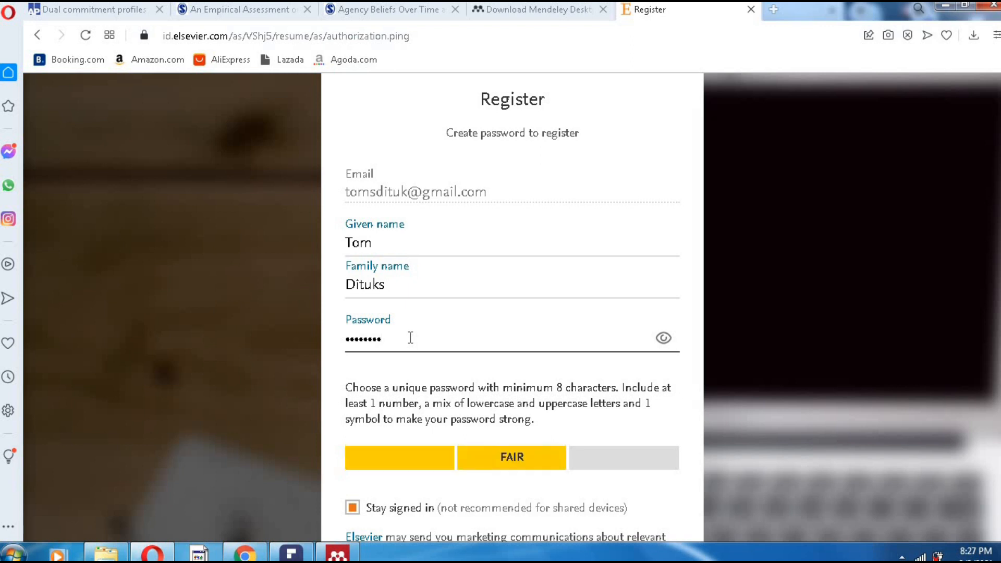
type("•••••")
scroll(582, 403, "down", 1)
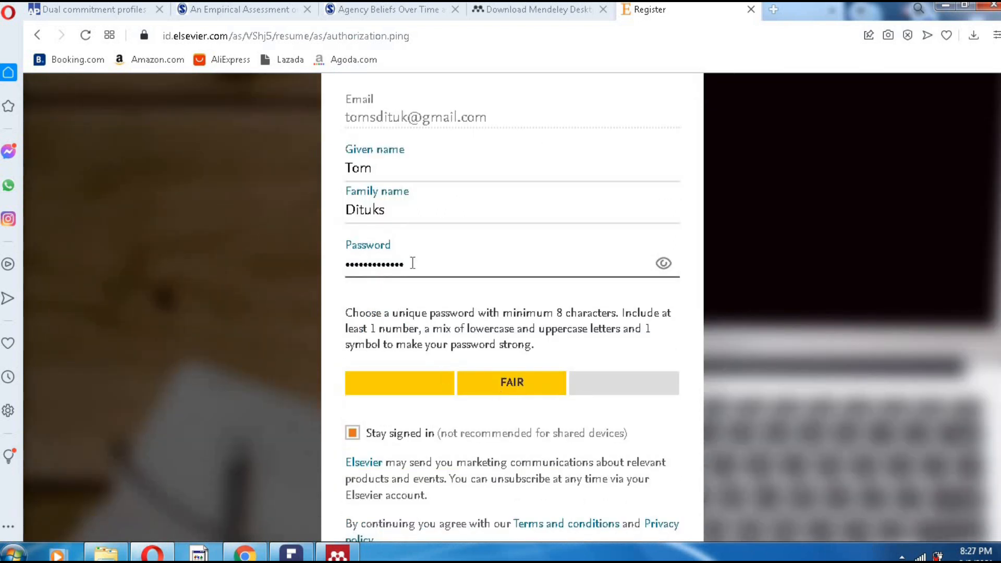
key("BackSpace")
key("ctrl+a")
key("BackSpace")
type("*")
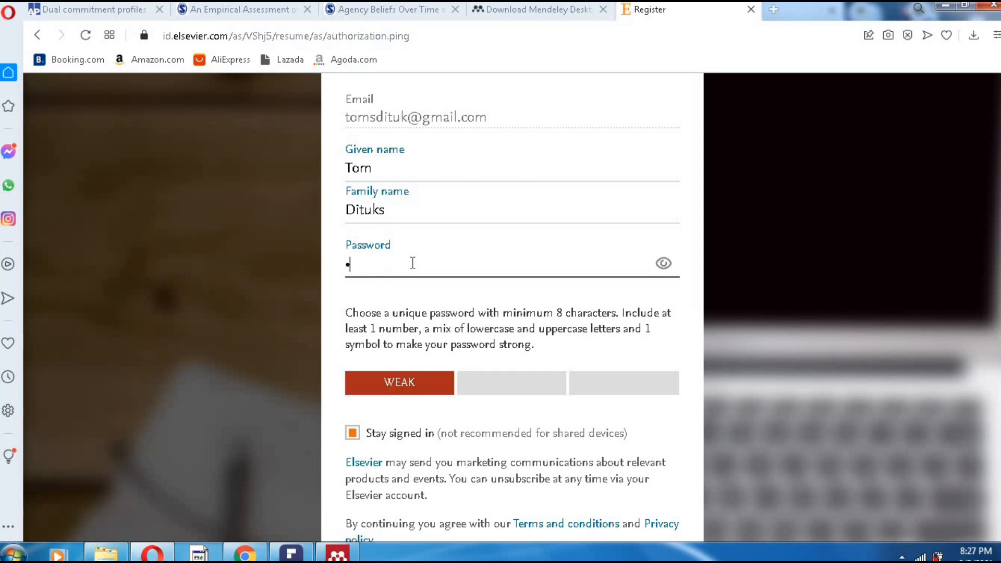
type("*******")
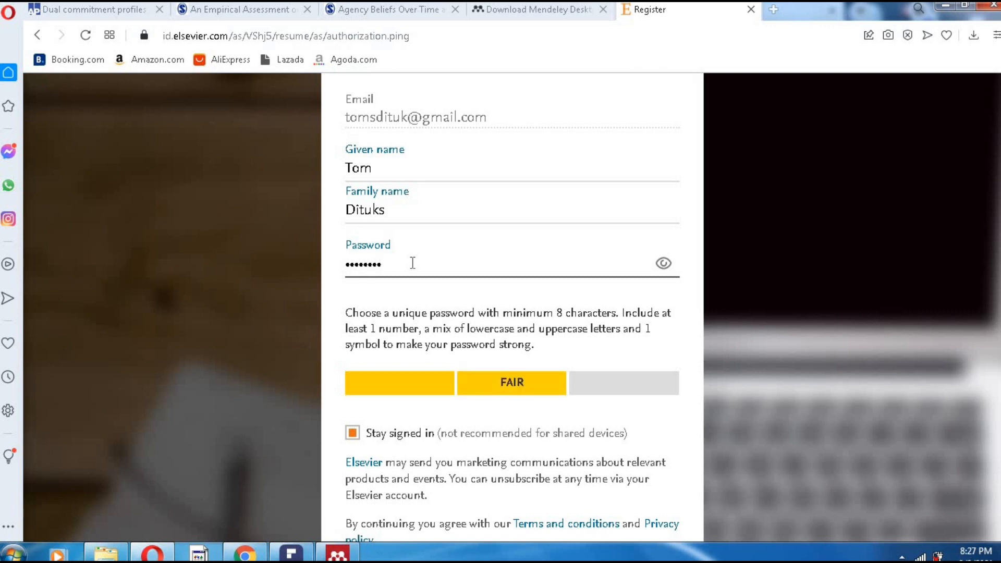
type("****")
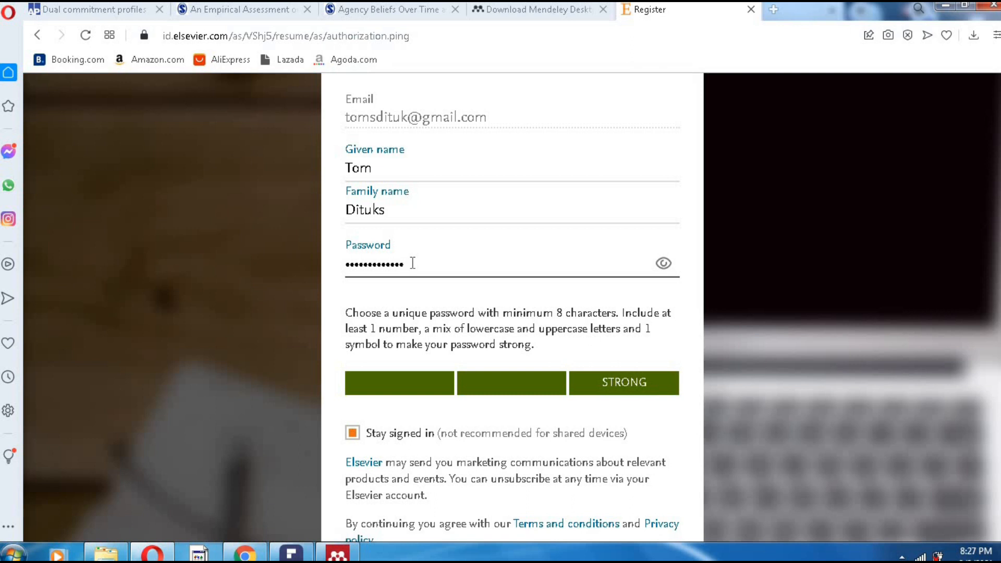
scroll(487, 338, "down", 2)
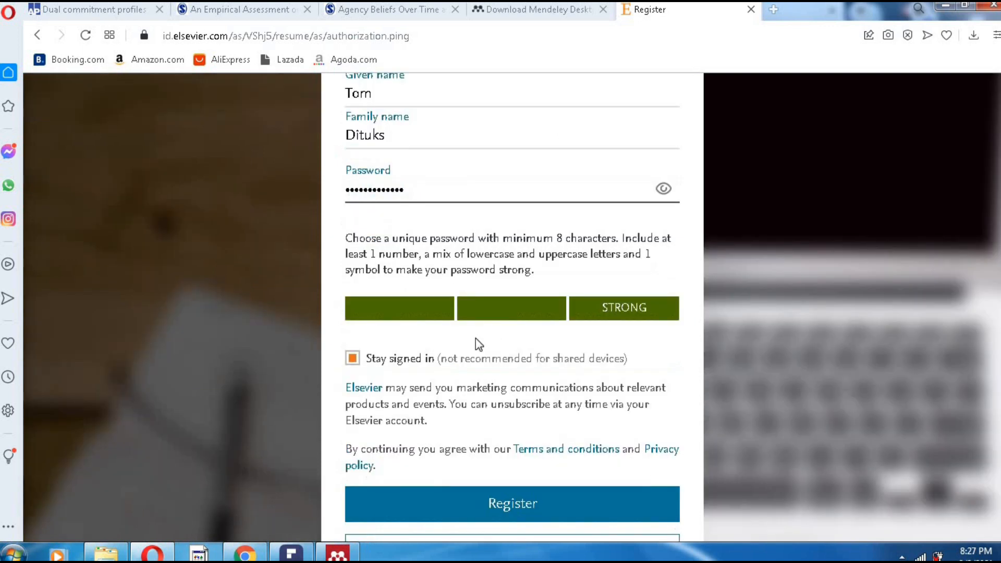
scroll(584, 419, "down", 3)
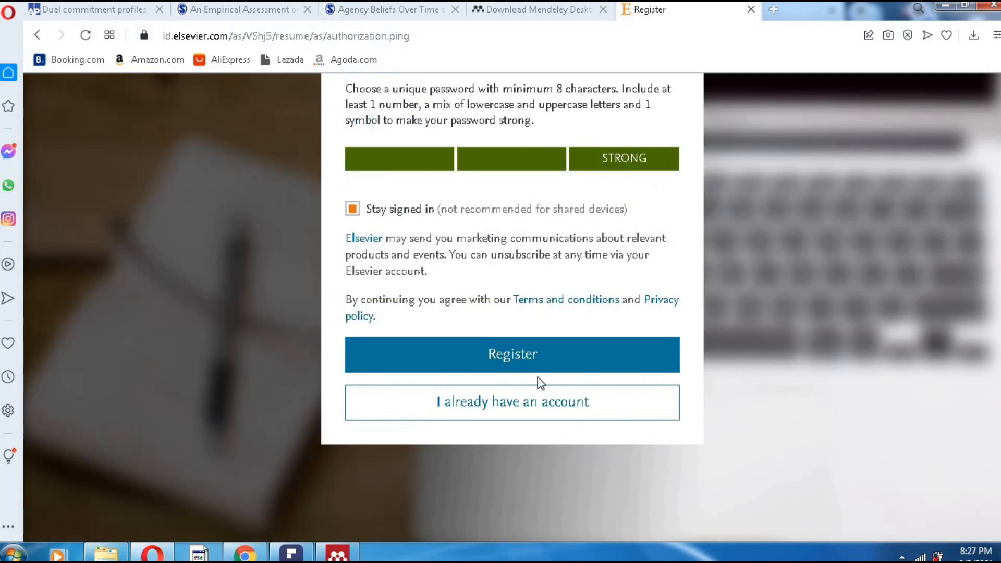
left_click(495, 350)
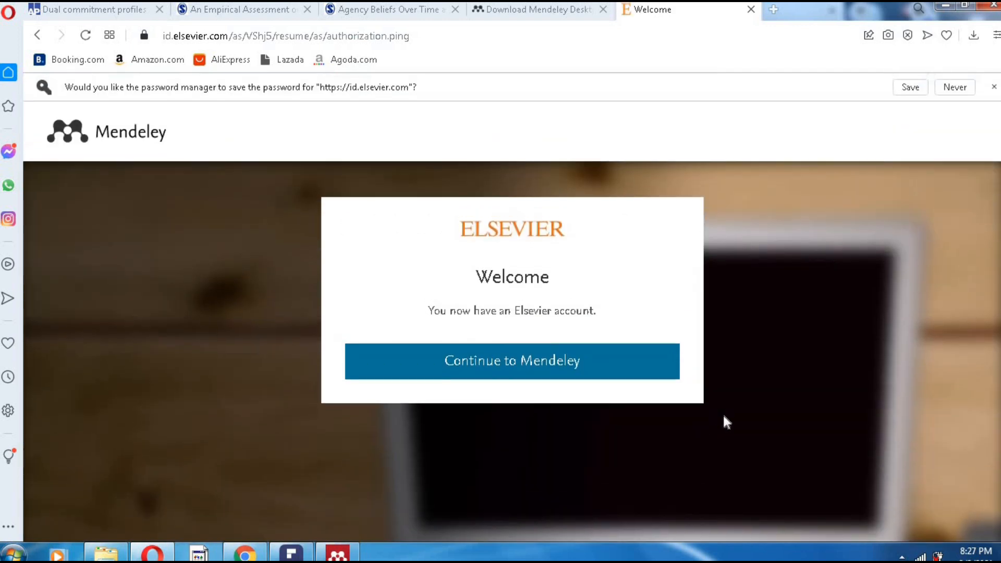
- Continue from the new account into Mendeley and open the Download Mendeley Reference Manager link
left_click(500, 368)
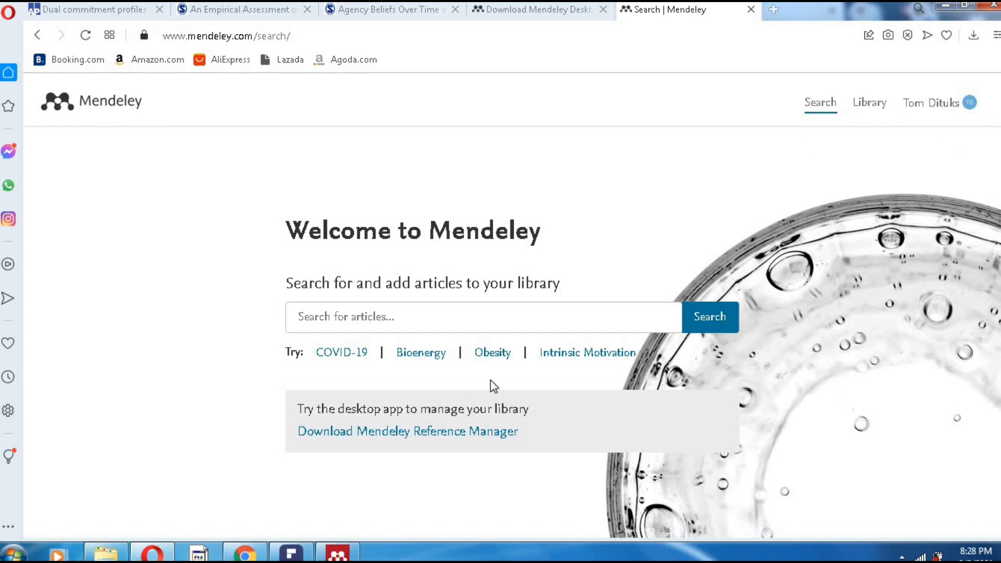
left_click(392, 439)
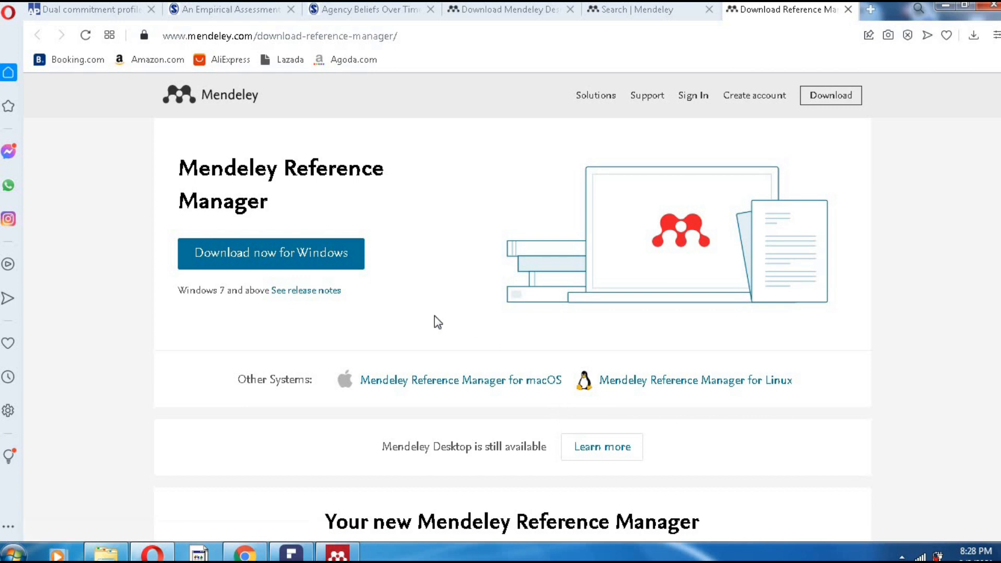
- Save the Mendeley Reference Manager for Windows installer and close the old Mendeley Desktop sign-in window
left_click(301, 263)
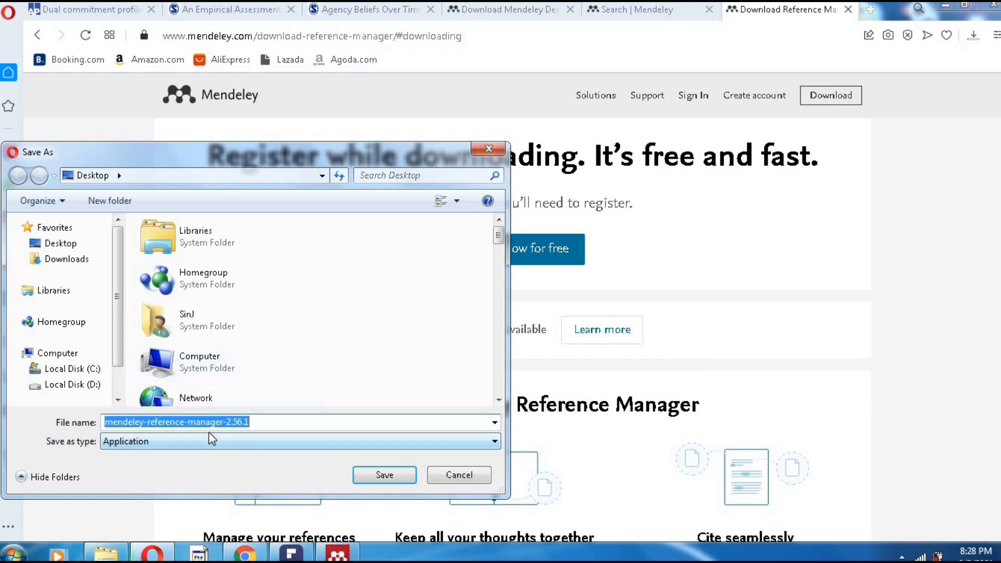
left_click(384, 481)
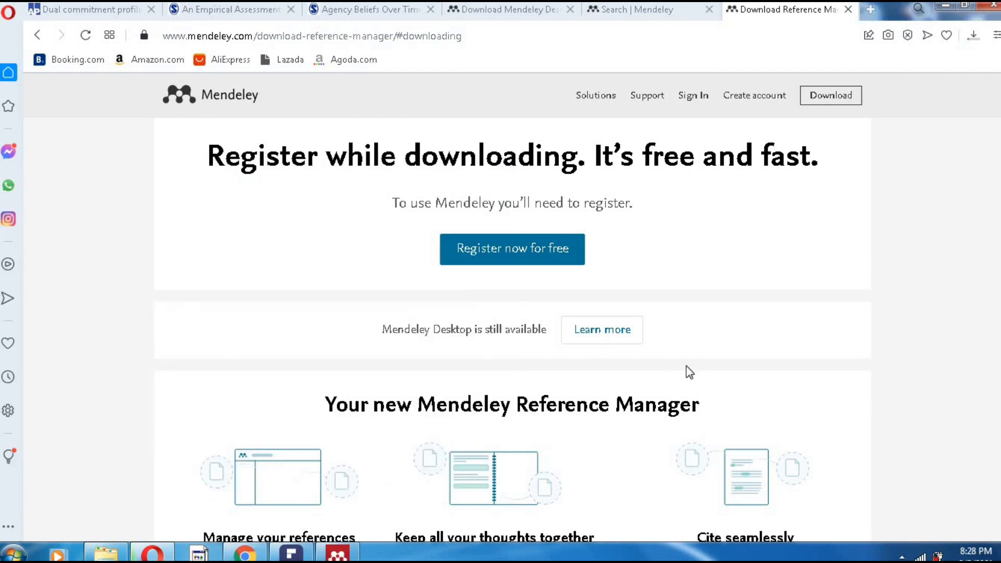
left_click(320, 553)
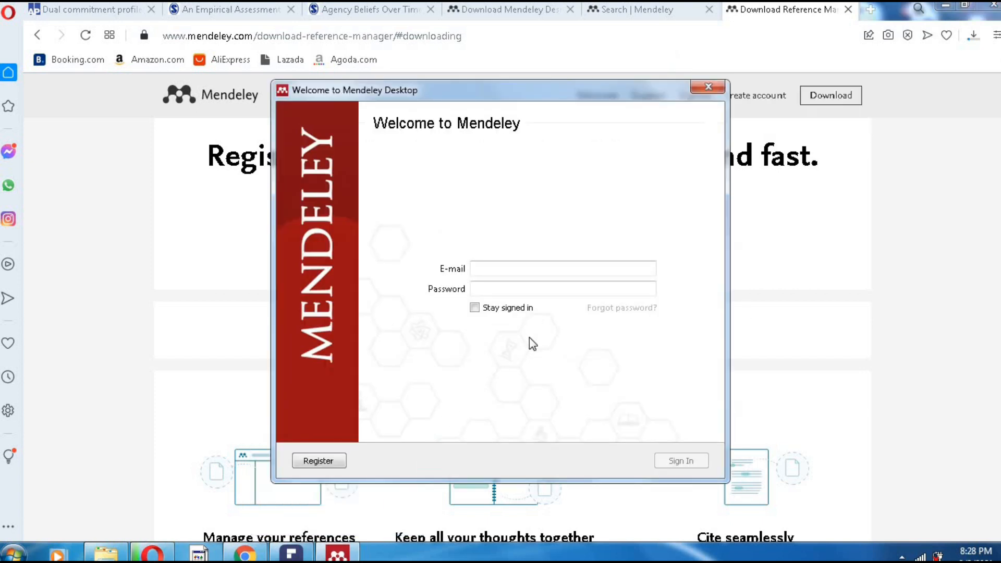
left_click(708, 88)
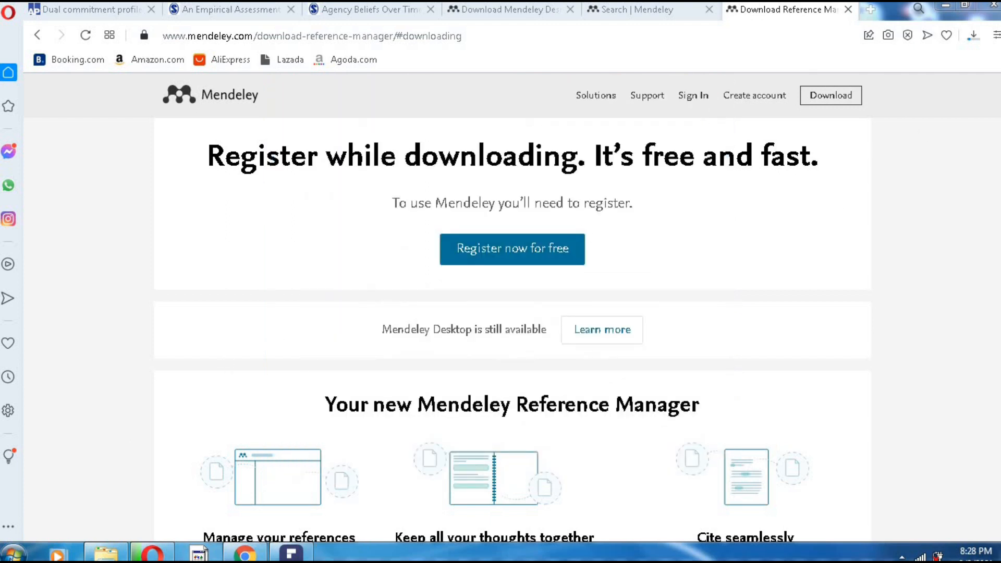
- Launch Microsoft Office Word 2007, show its References tools, and maximize the window
left_click(14, 553)
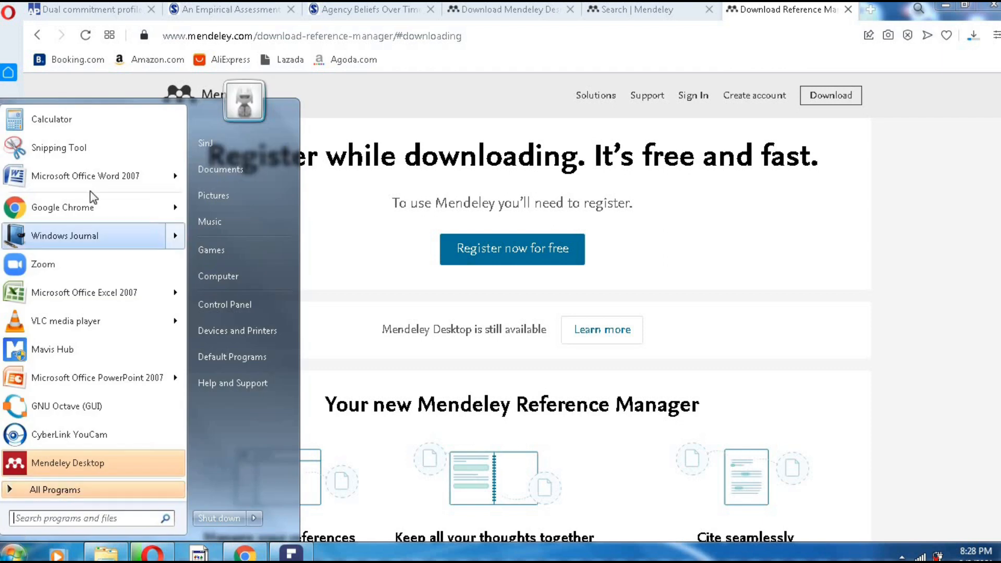
left_click(82, 178)
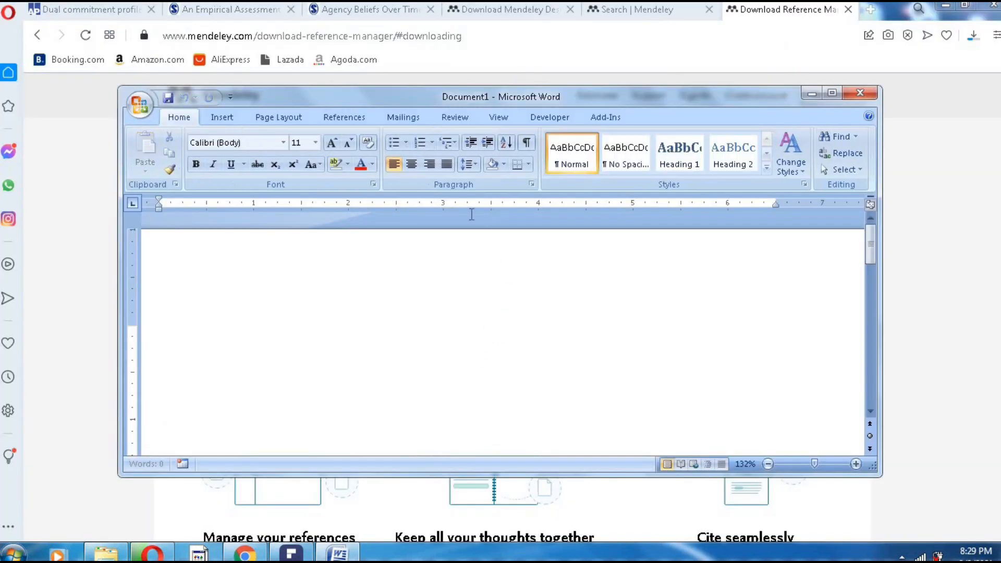
left_click(341, 117)
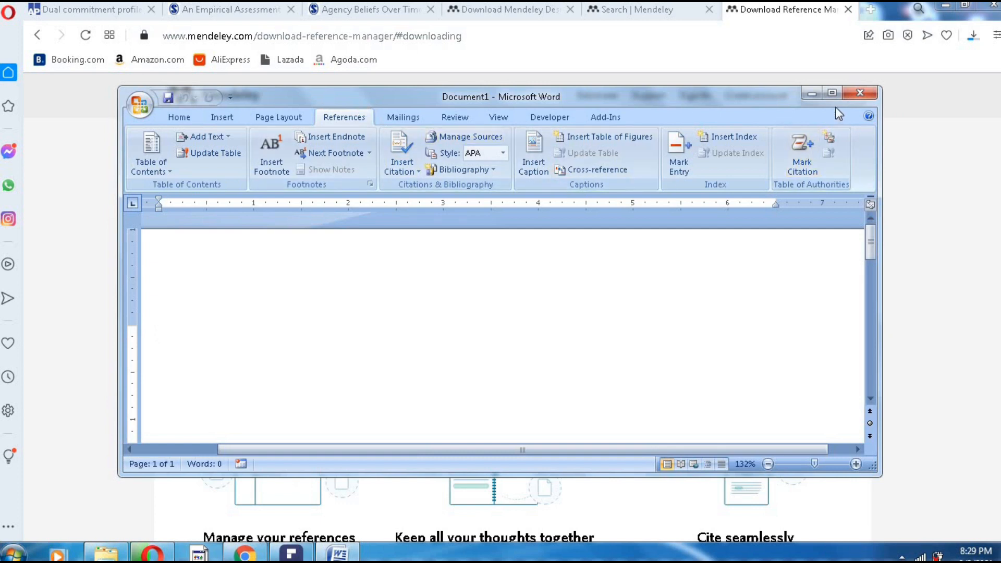
left_click(832, 93)
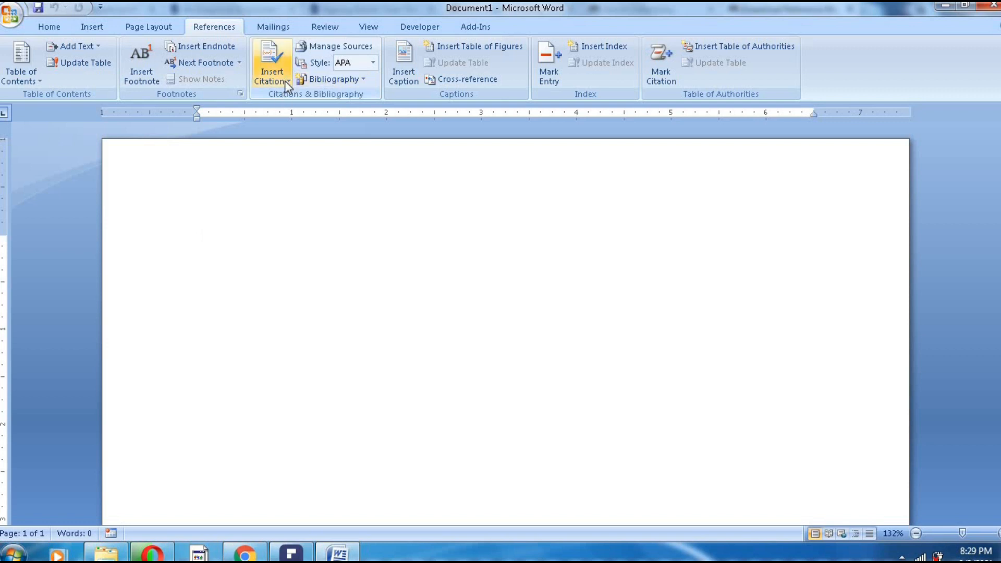
- Review Word's citation styles (keeping APA), Insert Citation and Bibliography menus, then return to Opera
left_click(373, 63)
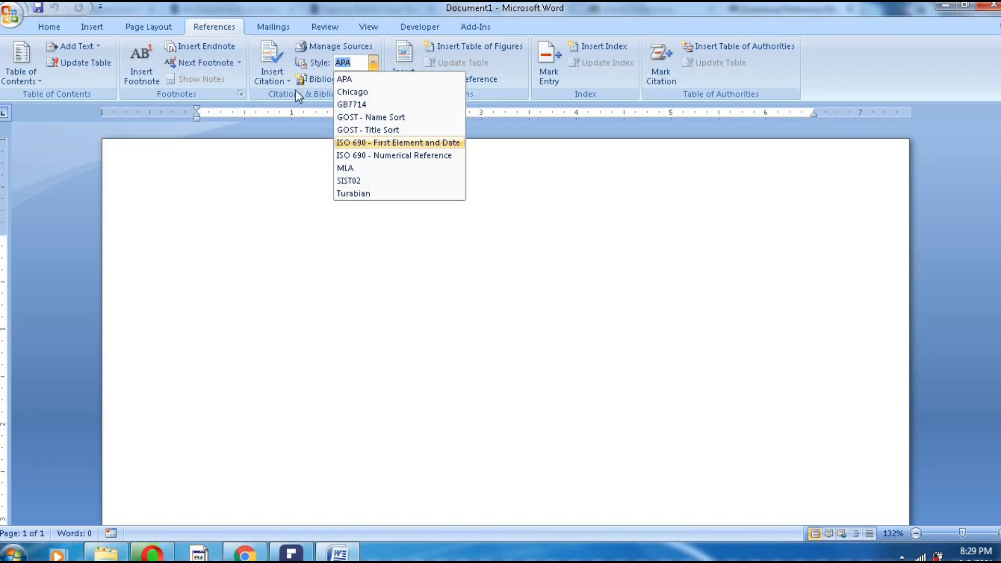
left_click(286, 77)
left_click(287, 78)
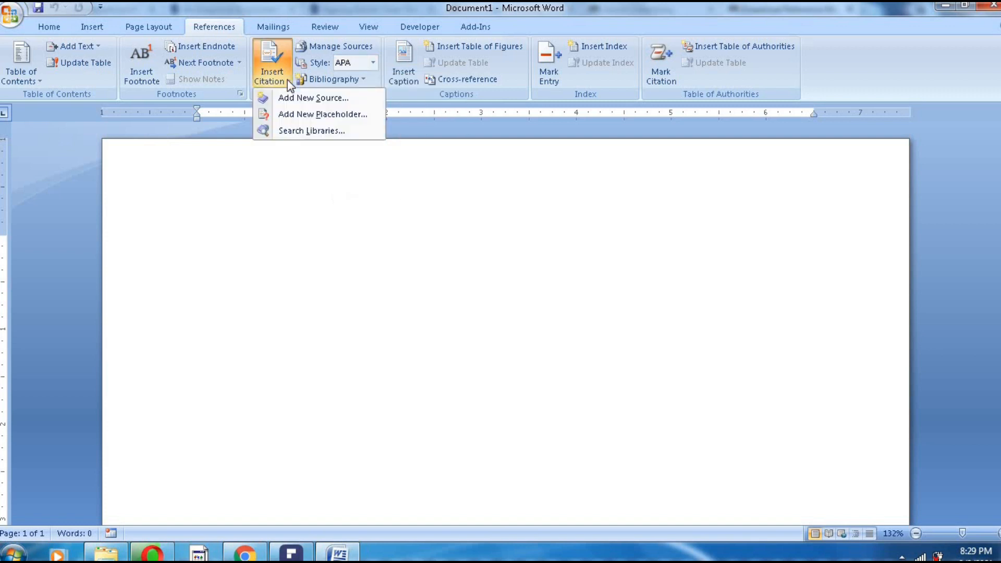
left_click(276, 209)
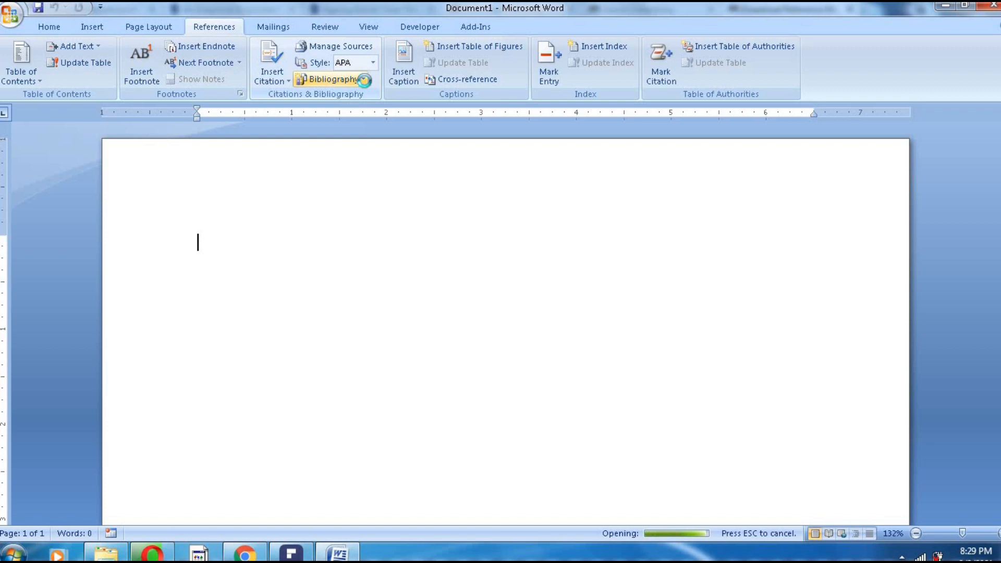
left_click(364, 79)
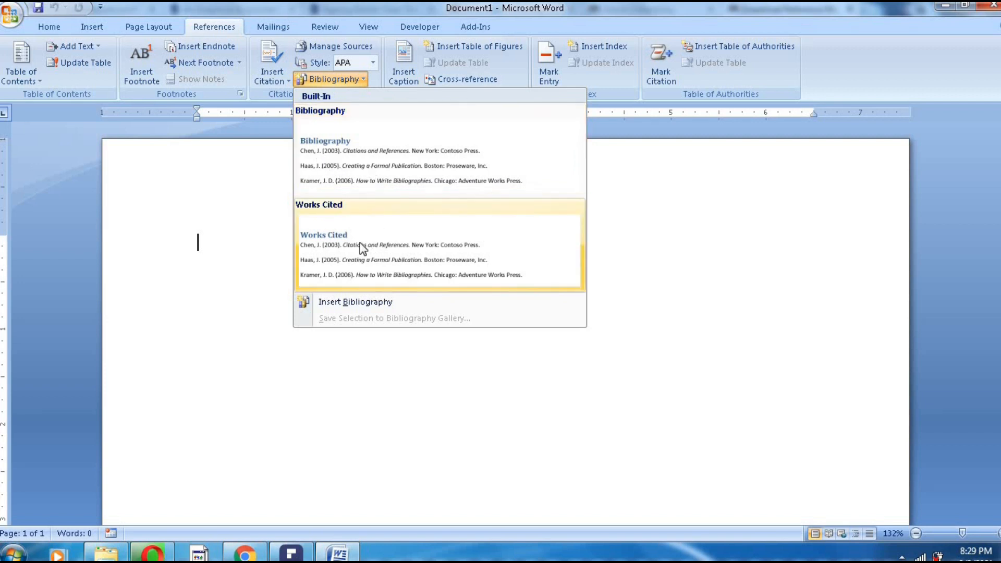
left_click(171, 209)
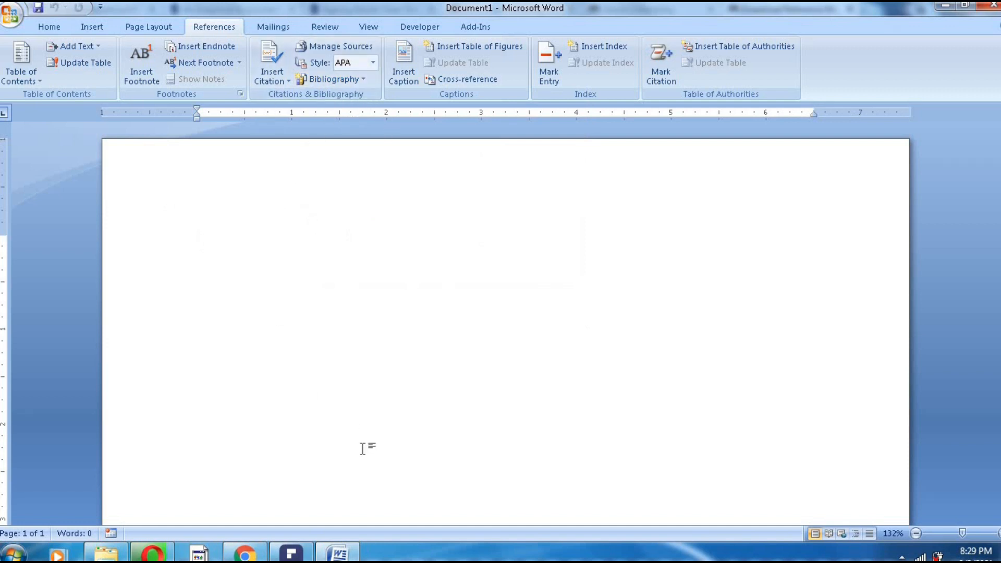
left_click(165, 550)
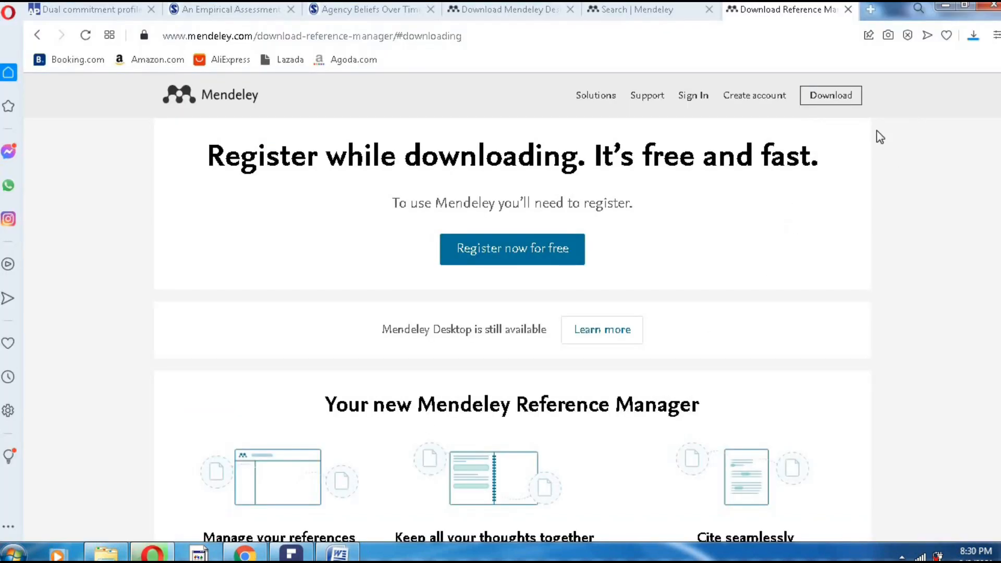
- Run mendeley-reference-manager-2.56.1.exe from Opera's downloads list
left_click(971, 39)
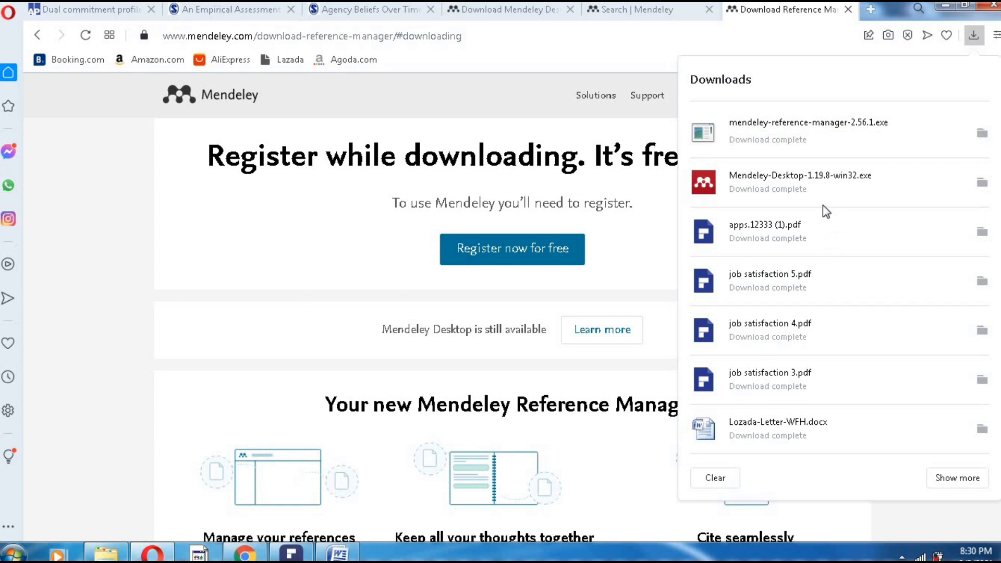
left_click(838, 129)
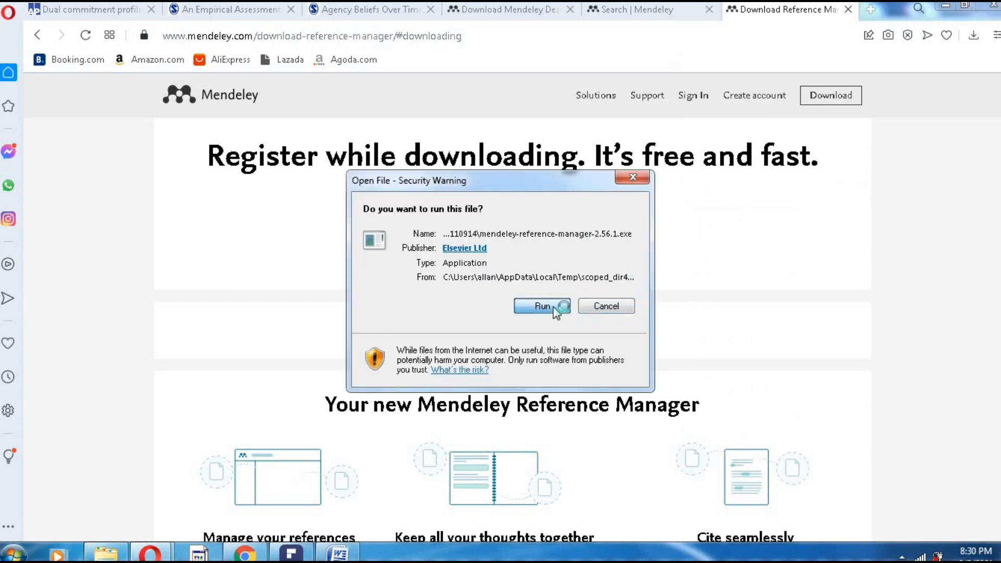
- Install Mendeley Reference Manager 2.56.1 for anyone using this computer and launch it on finishing
left_click(542, 306)
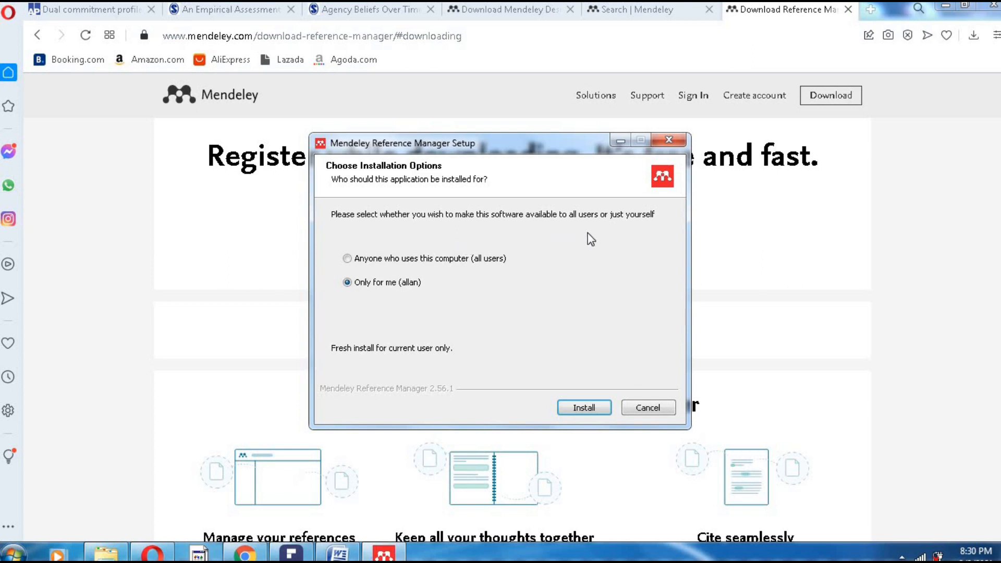
left_click(355, 259)
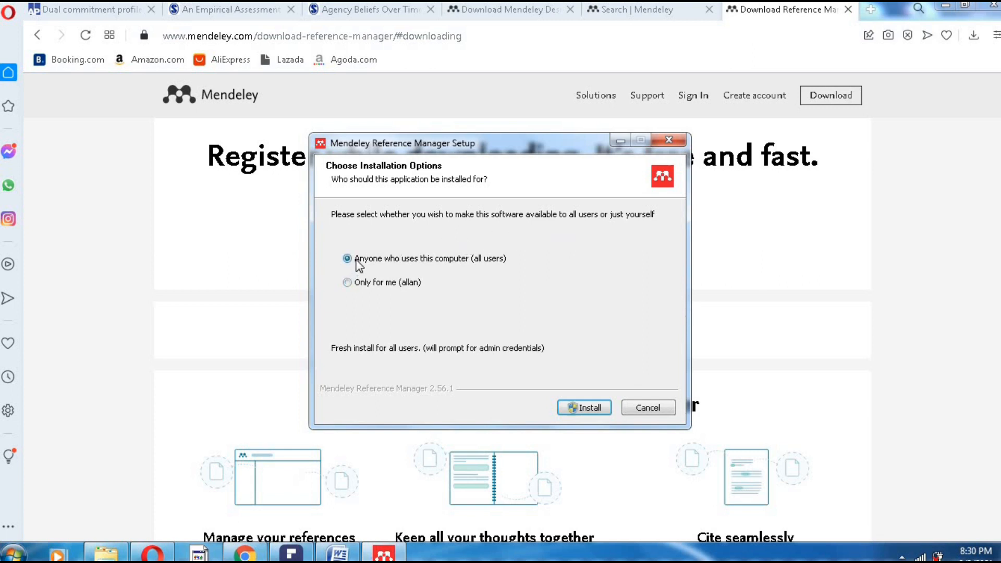
left_click(591, 408)
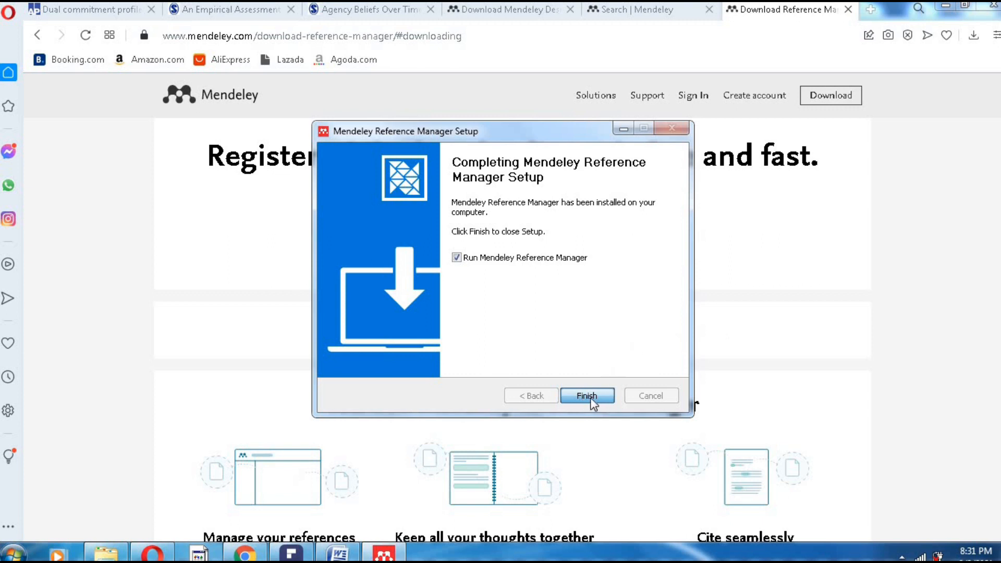
left_click(561, 395)
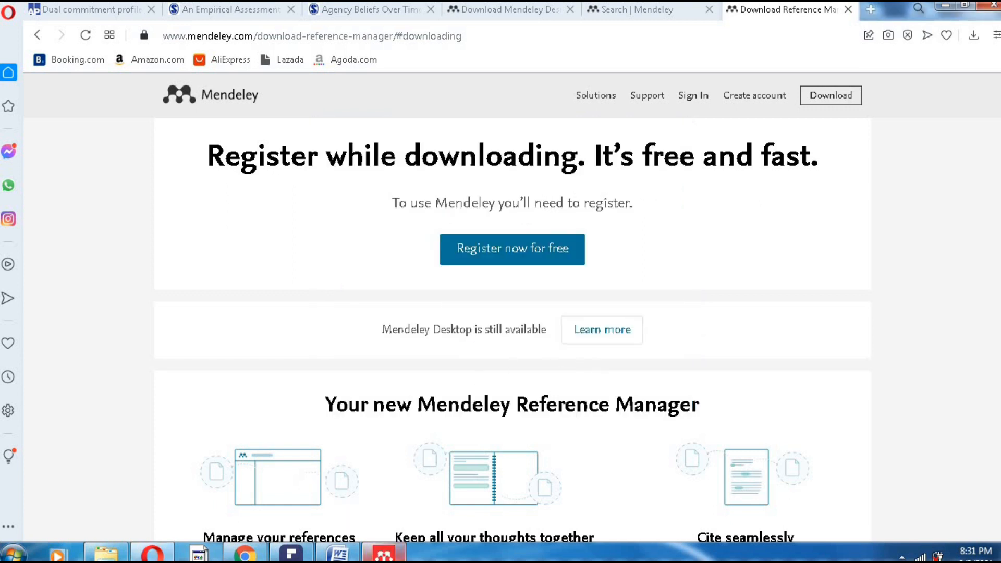
- Bring the Mendeley window forward and enter the account e-mail, correcting a typo, then continue
mouse_move(384, 552)
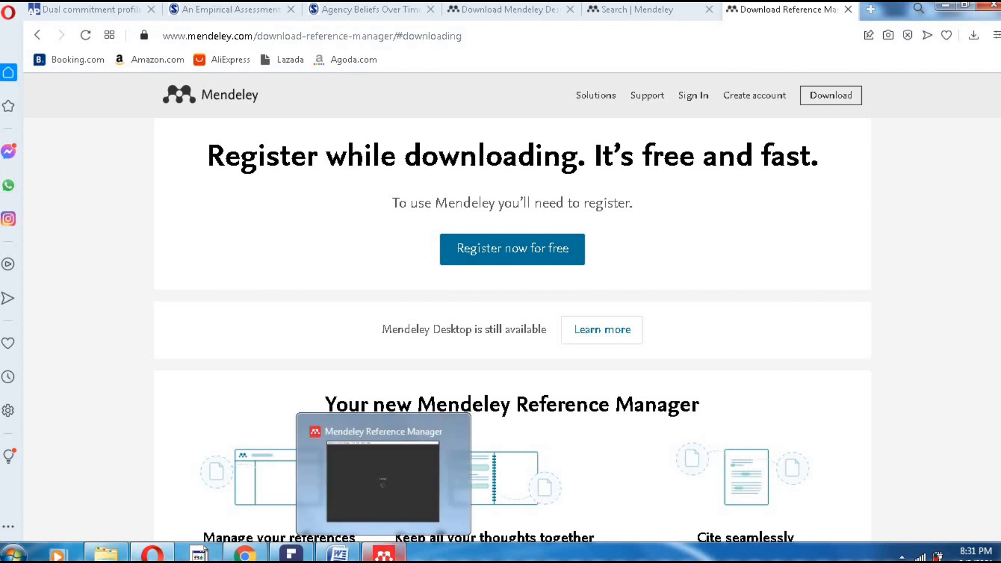
left_click(384, 554)
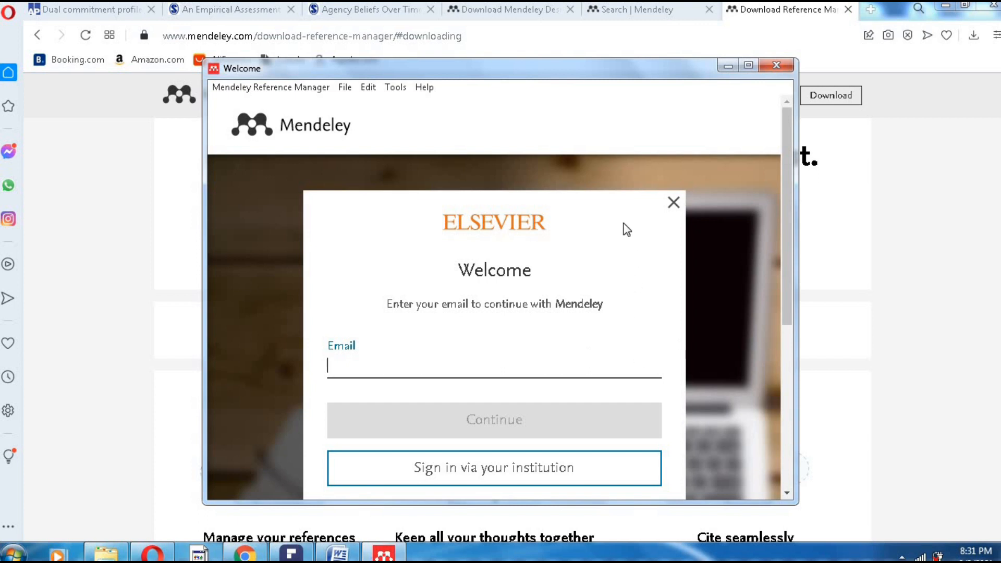
left_click_drag(785, 216, 786, 267)
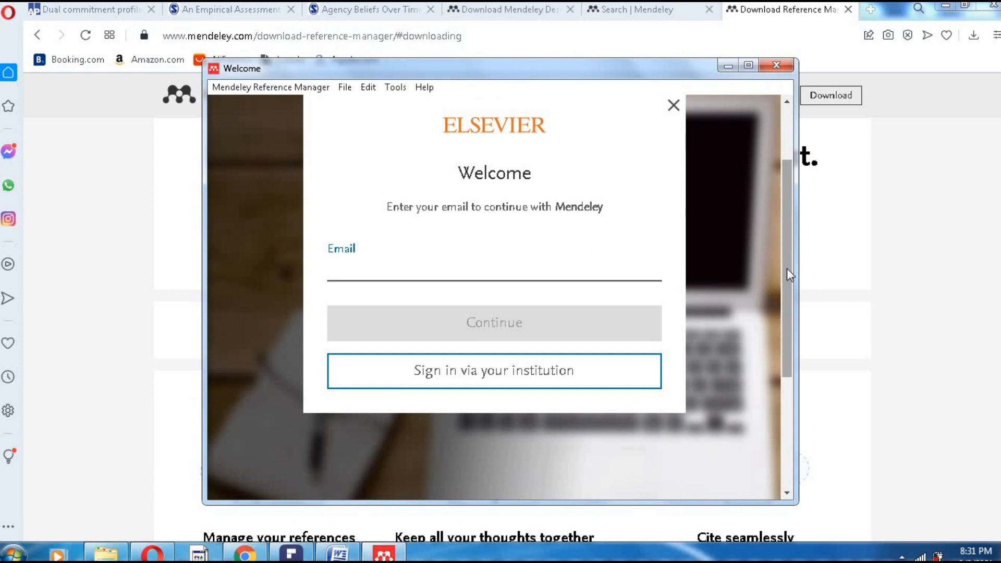
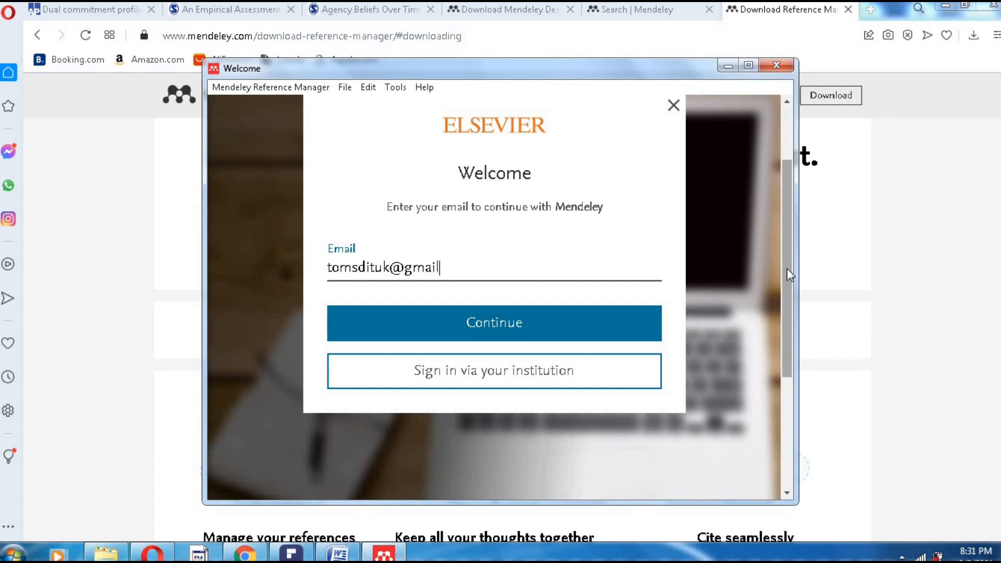
left_click(546, 334)
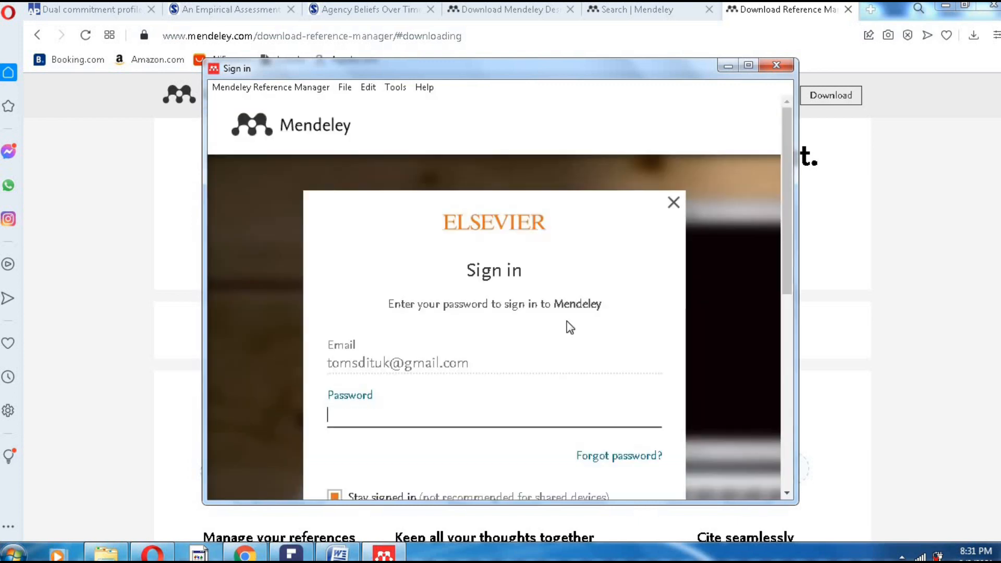
- Enter the account password and sign in to Mendeley Reference Manager
type("••••••••")
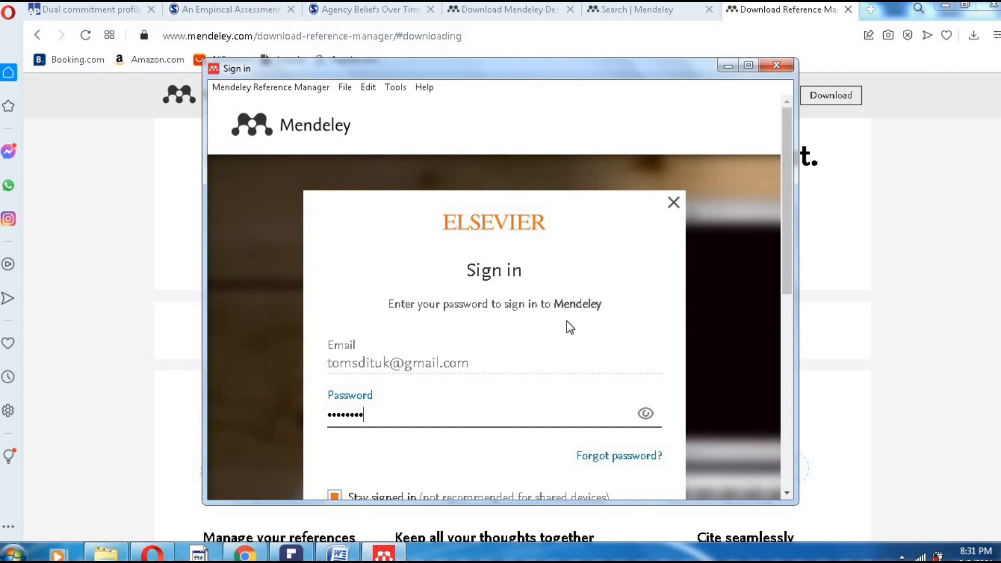
type("•••••")
scroll(725, 289, "down", 3)
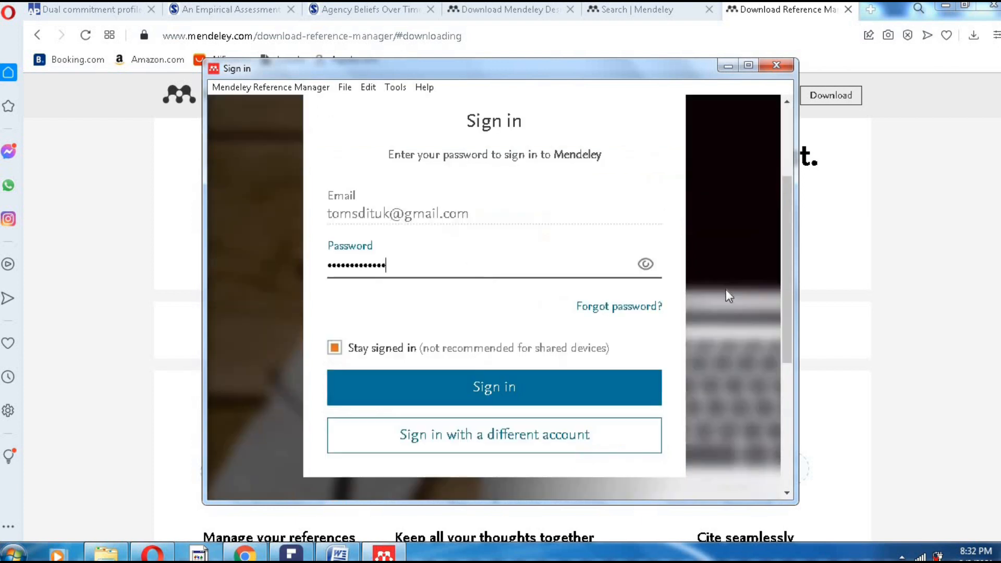
left_click(491, 386)
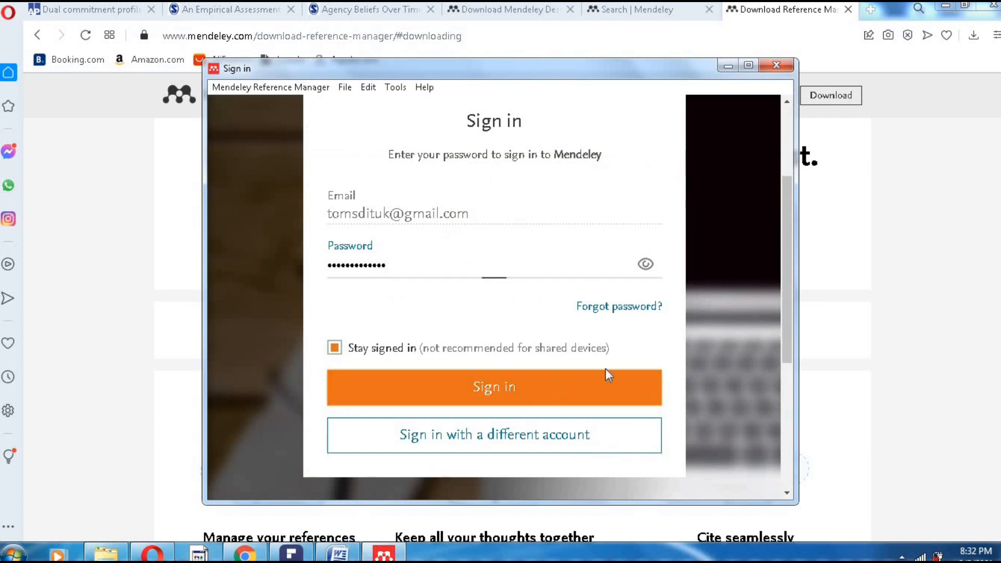
left_click(606, 380)
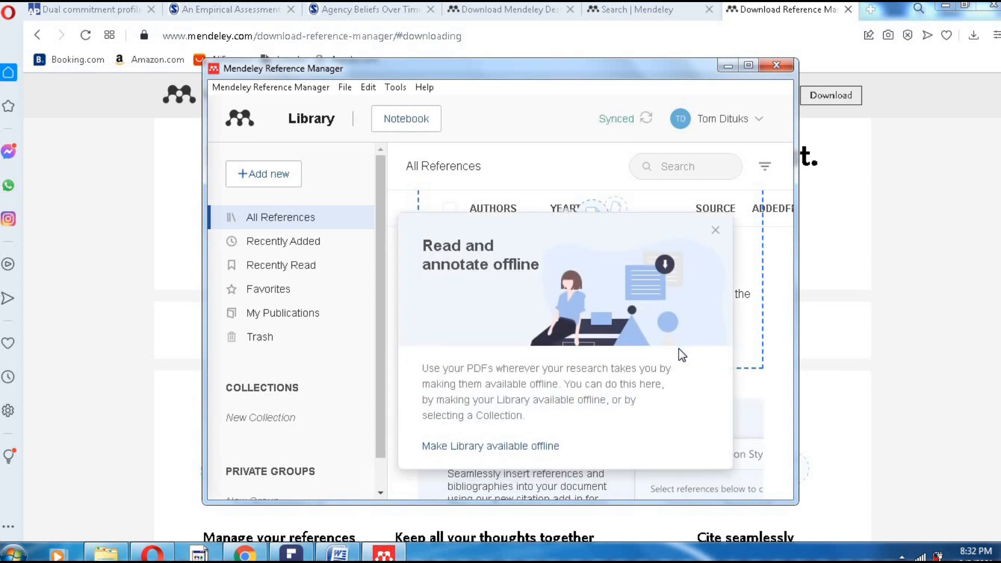
- Dismiss the offline reading tip and show the Recently Added references
left_click(716, 230)
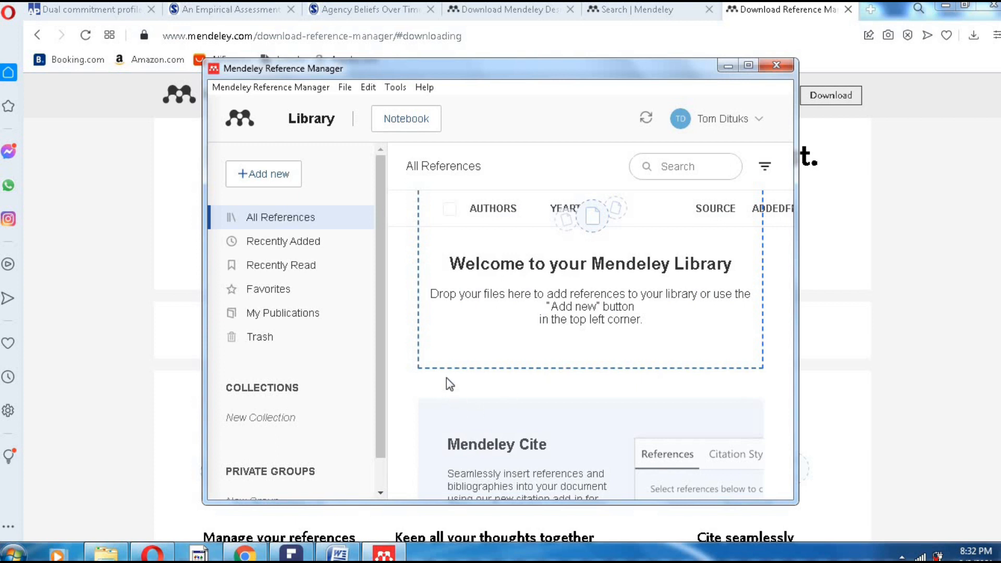
left_click(343, 88)
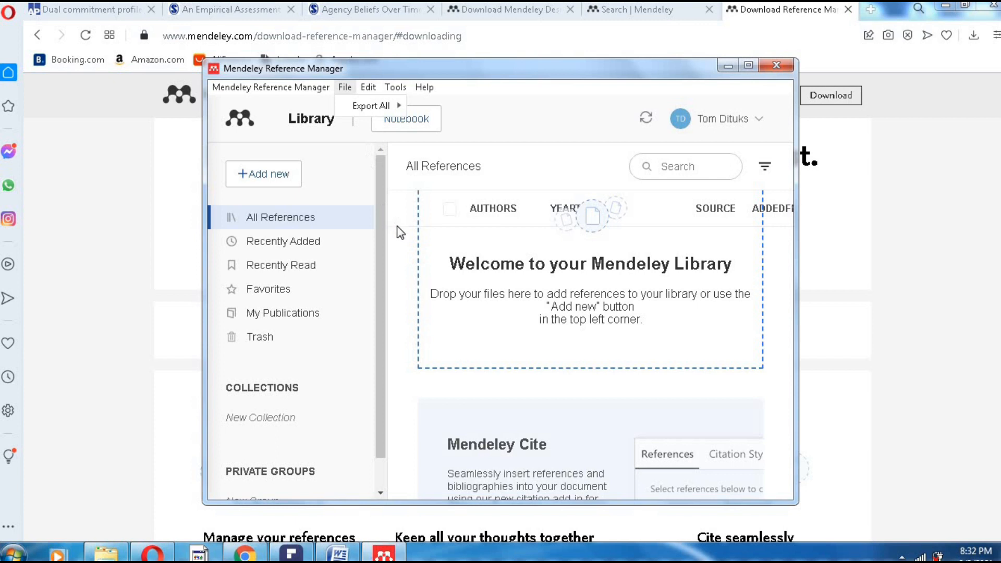
left_click_drag(379, 308, 383, 260)
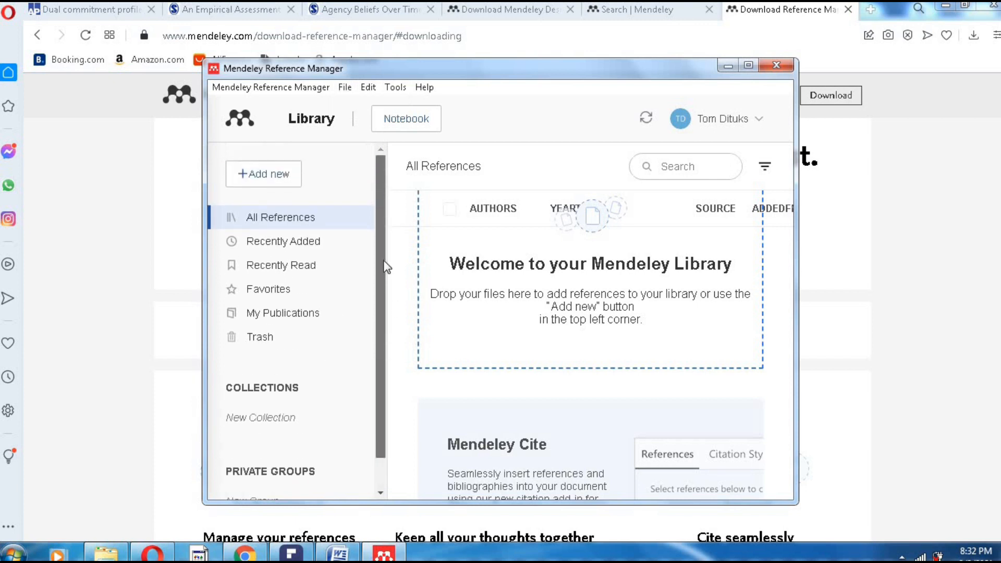
left_click(310, 247)
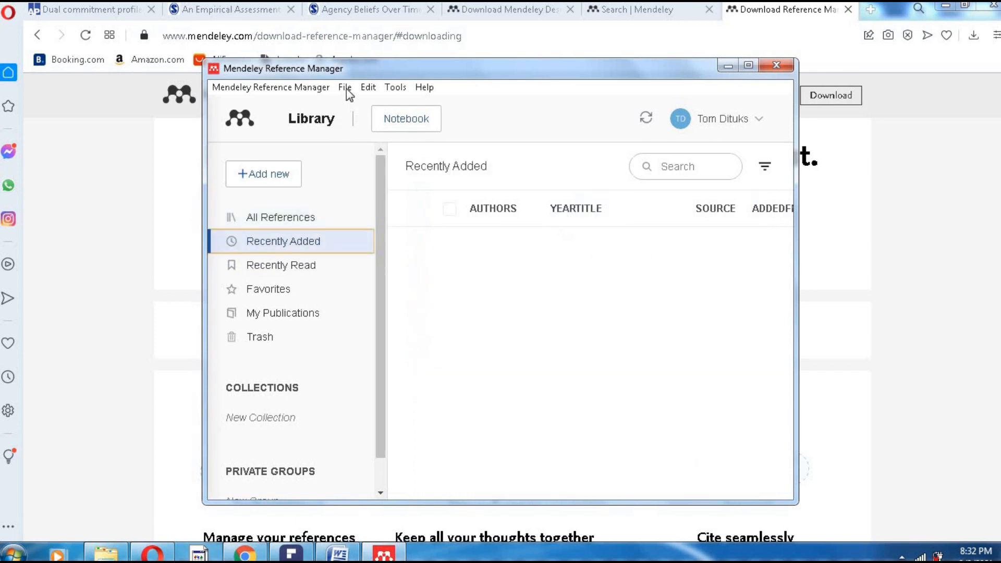
- Browse the File > Export All options and check the Help > About version information
left_click(345, 90)
mouse_move(351, 107)
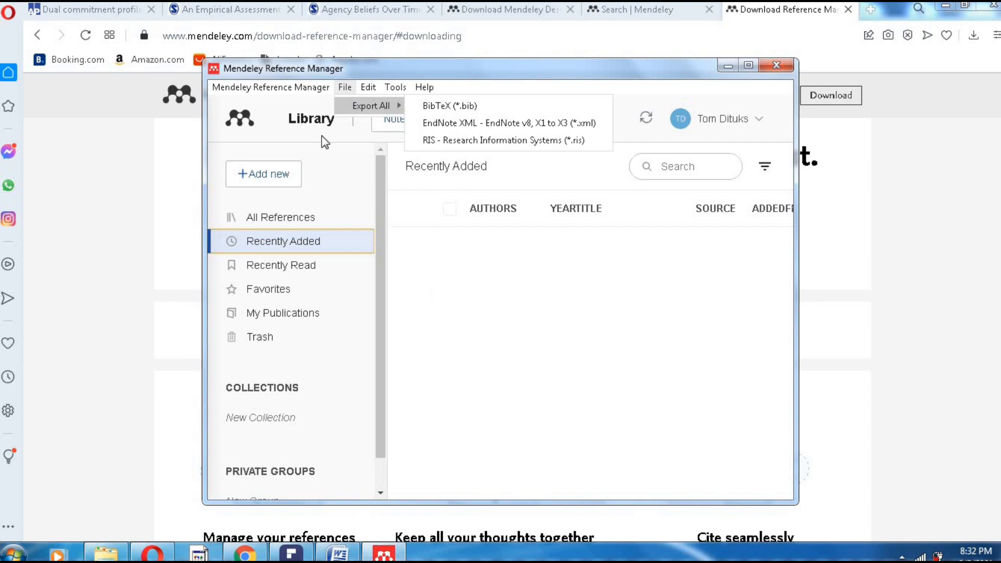
left_click(309, 88)
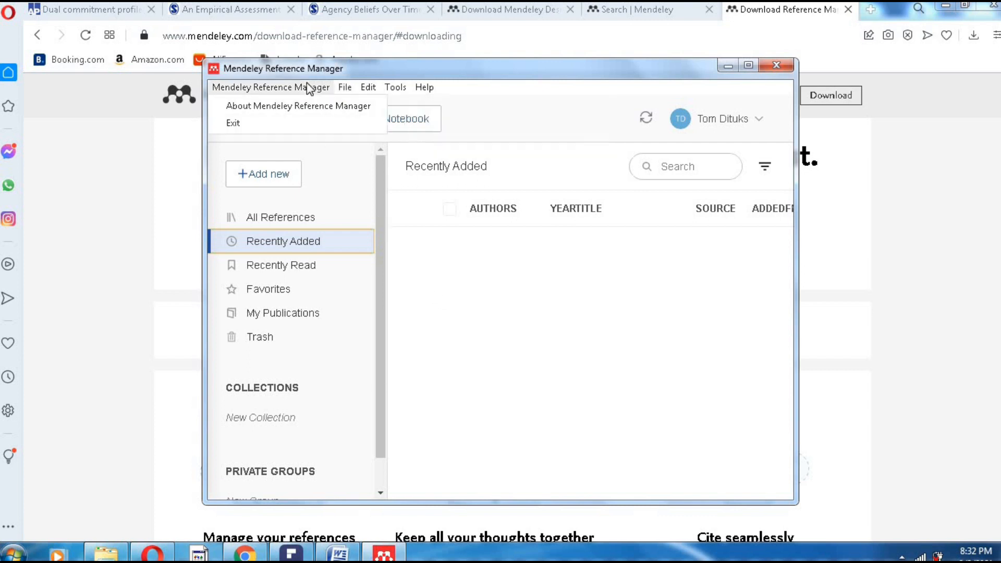
left_click(275, 106)
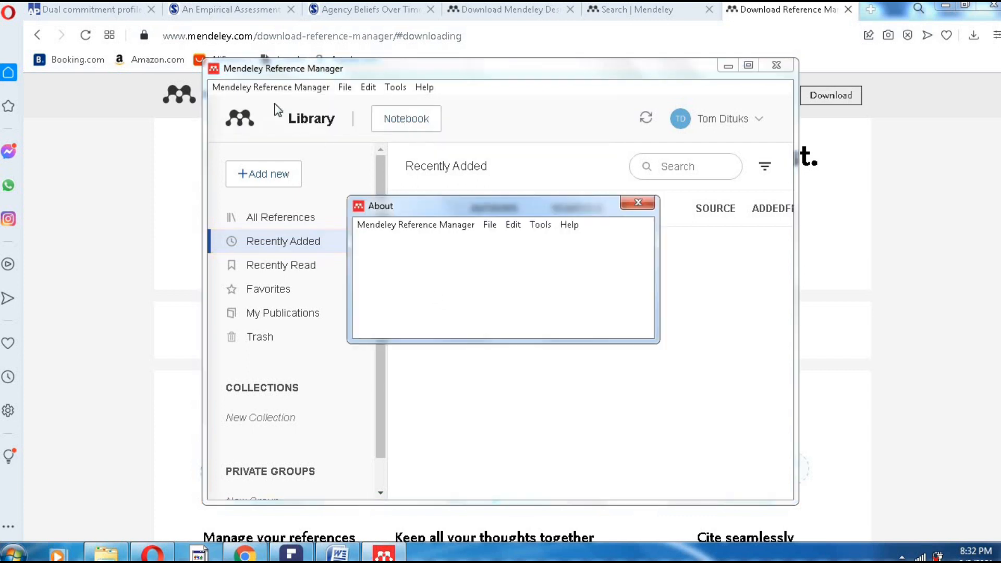
left_click(627, 205)
left_click(345, 87)
mouse_move(369, 111)
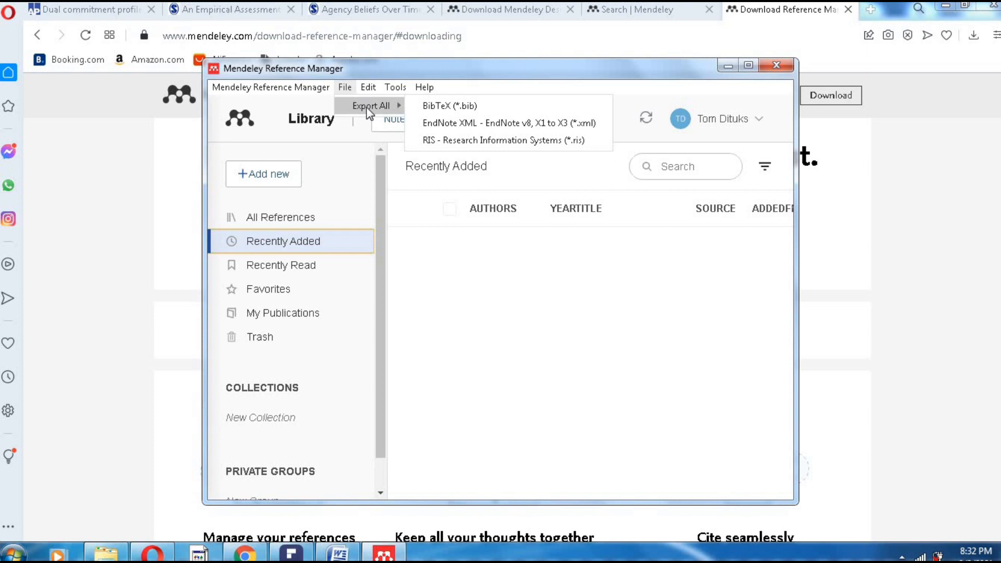
scroll(299, 416, "down", 1)
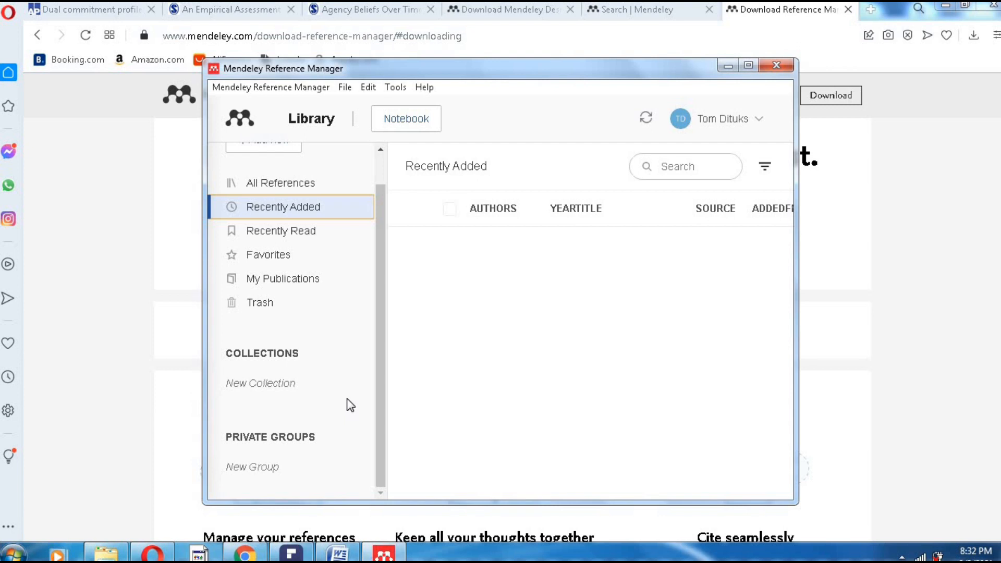
scroll(346, 404, "up", 1)
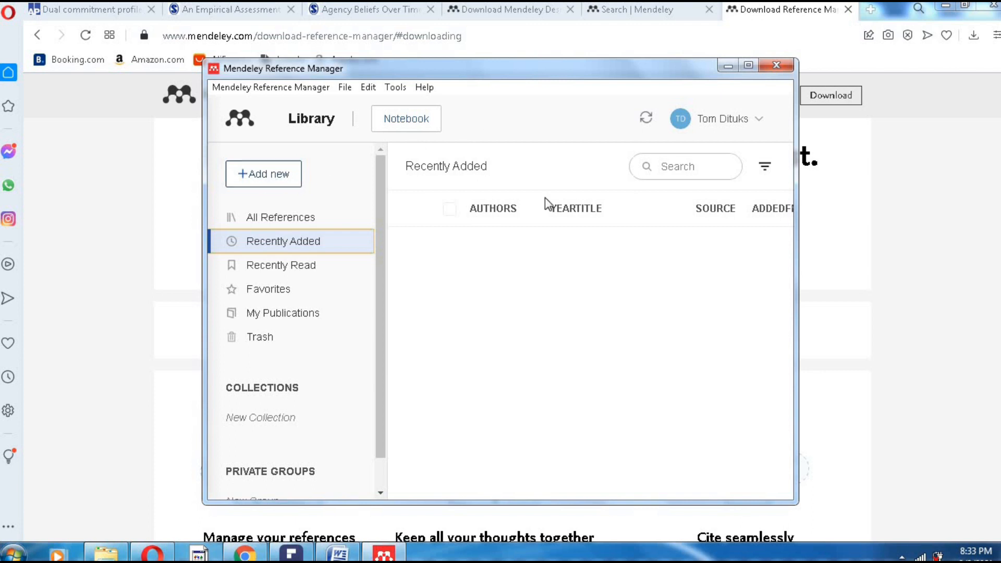
- Minimize Mendeley, switch Opera to the Agency Beliefs PDF tab, and open a new tab with Ctrl+T
left_click(726, 67)
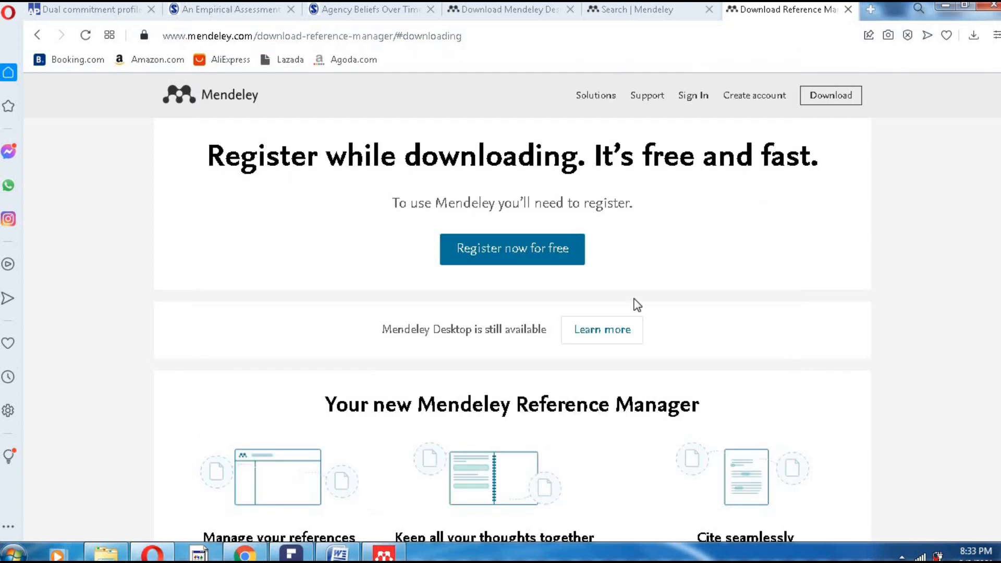
left_click(629, 11)
left_click(508, 10)
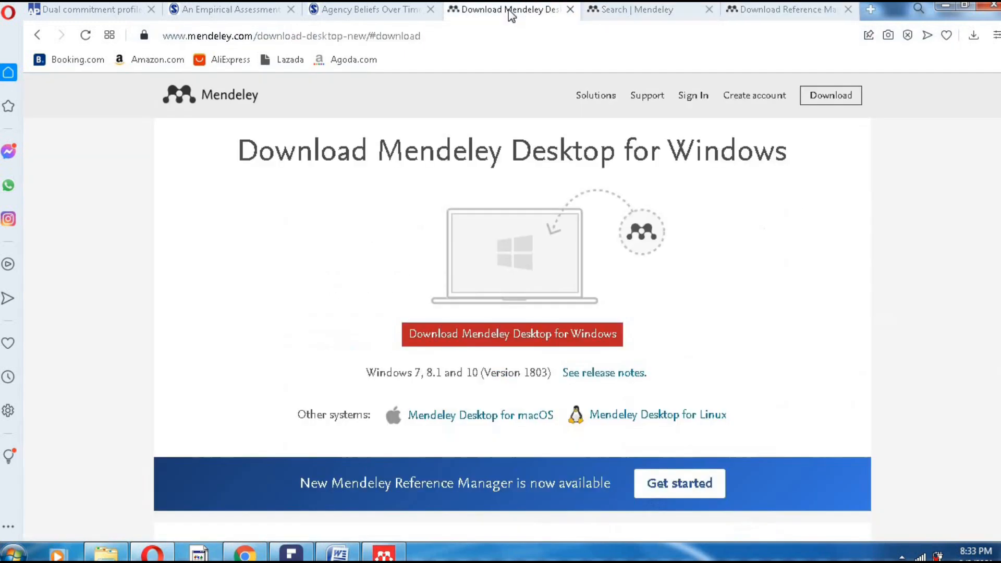
left_click(368, 15)
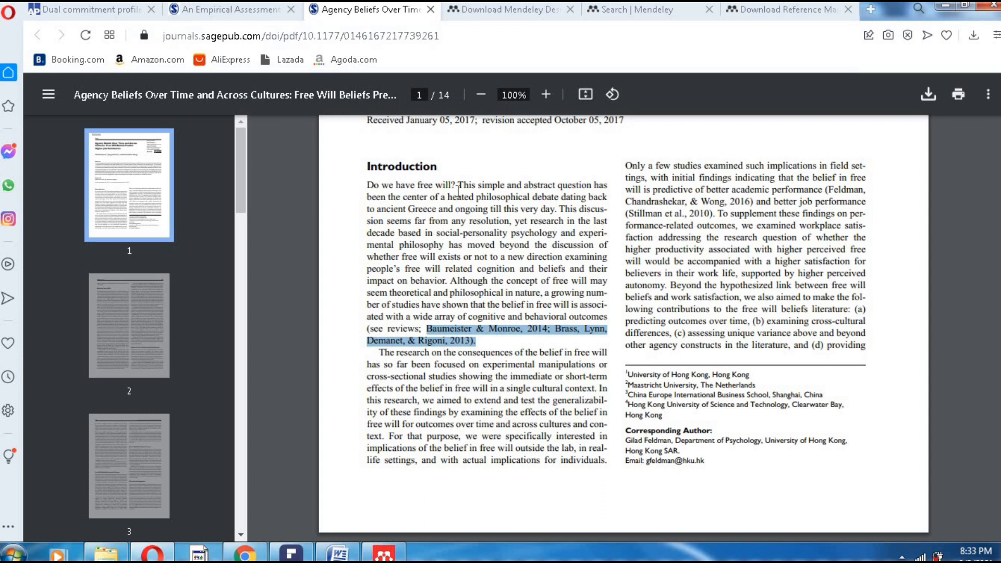
left_click(156, 553)
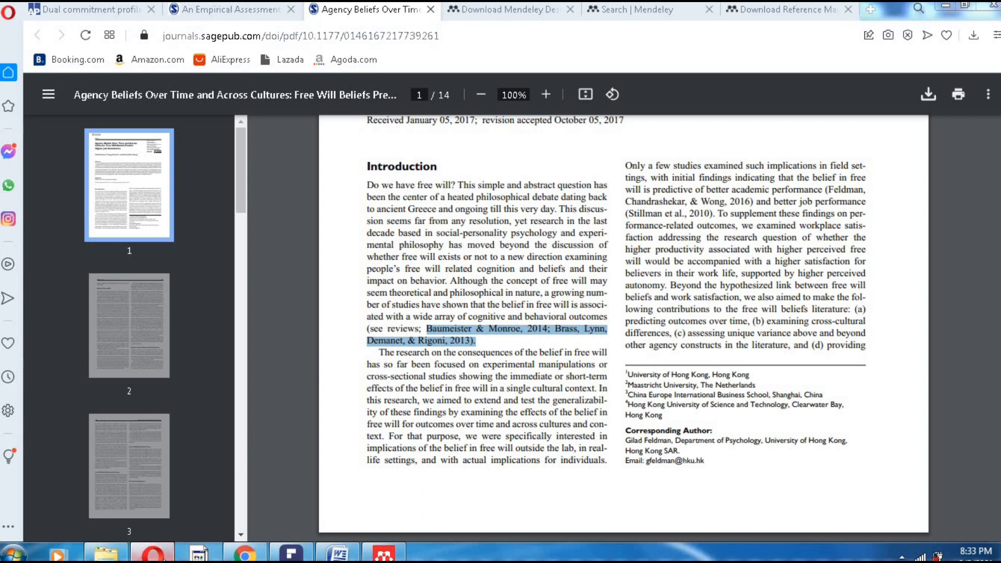
left_click(152, 554)
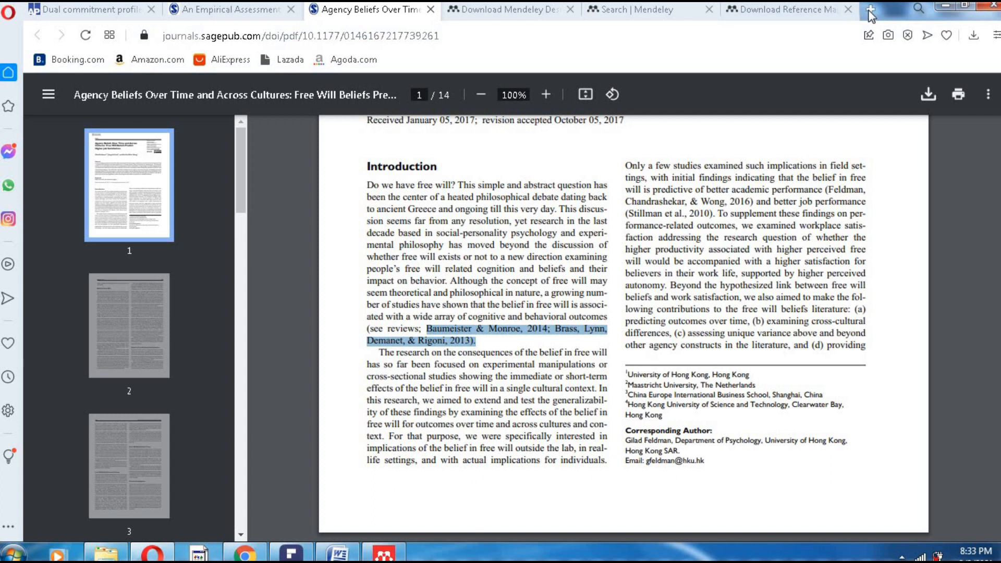
key("ctrl+t")
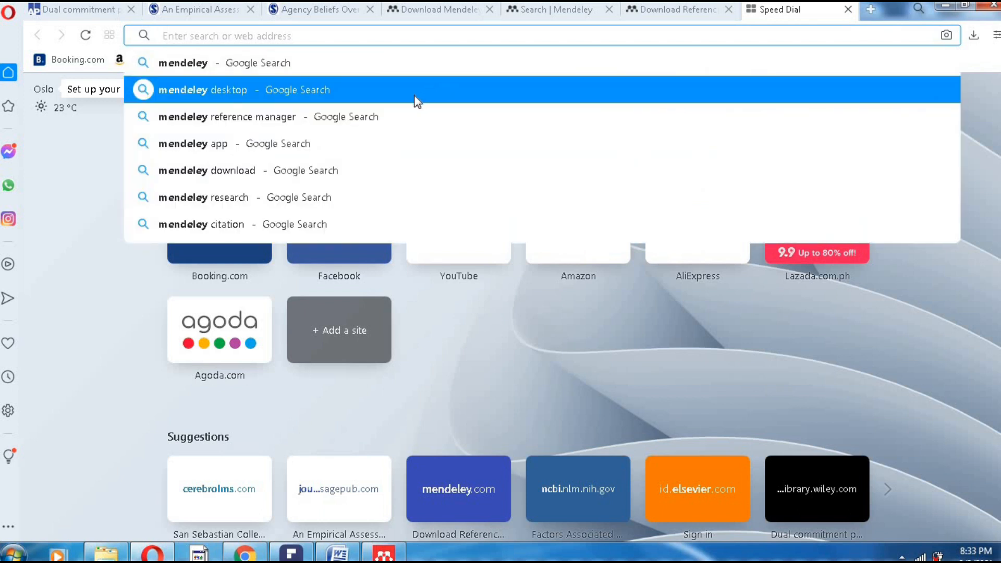
- Web-search 'google scholar' and open the scholar.google.com site from the results
type("google")
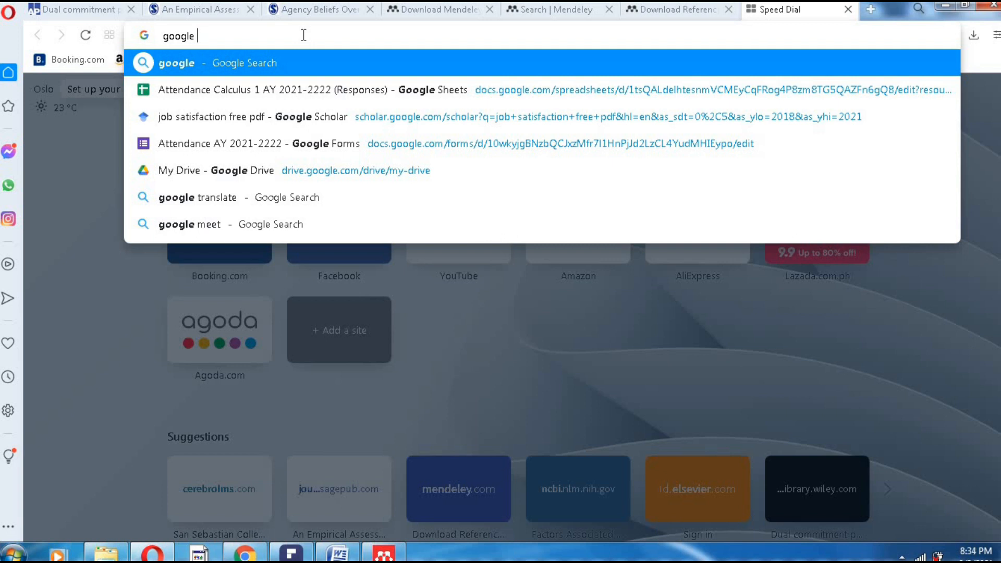
type("sch")
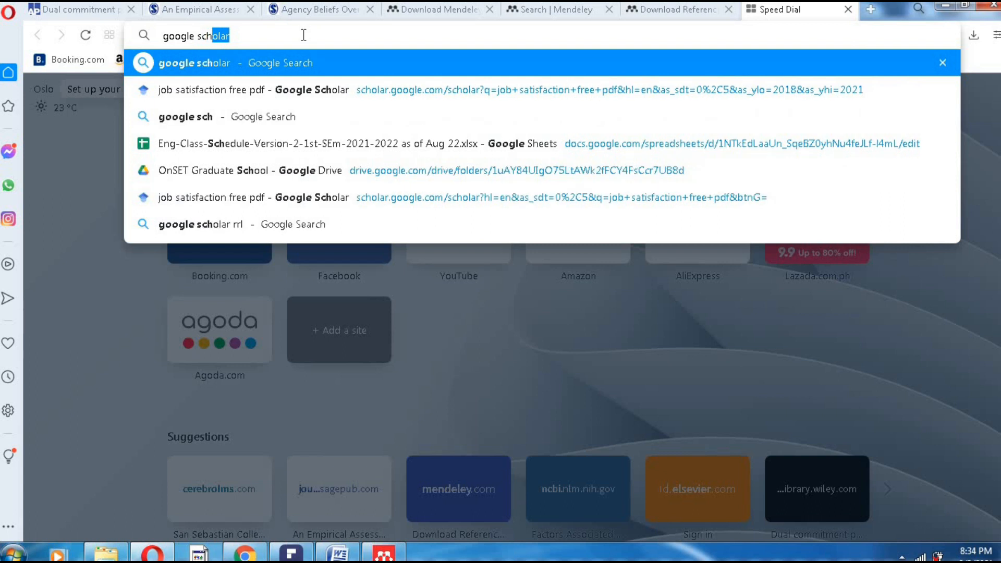
type("olar")
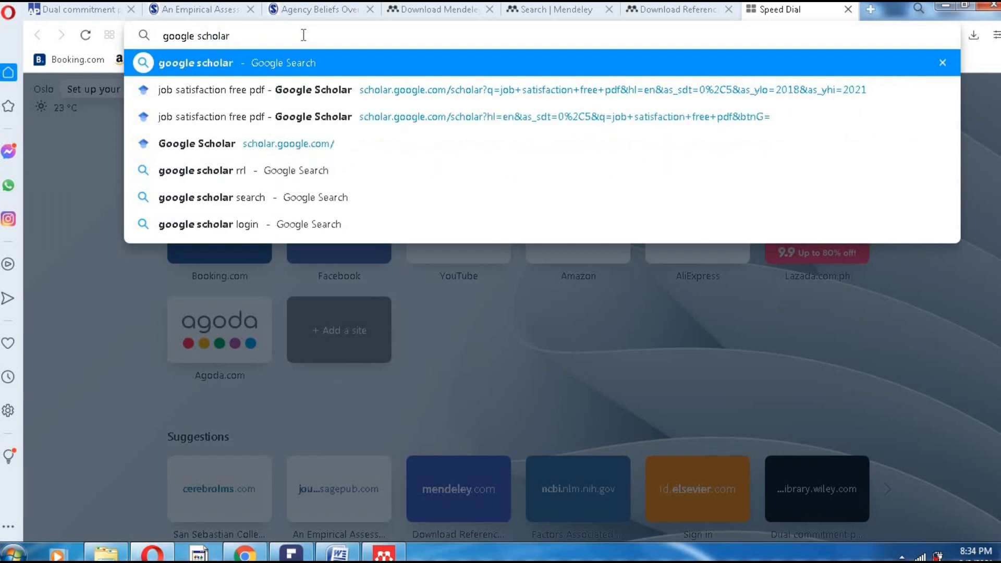
key("Return")
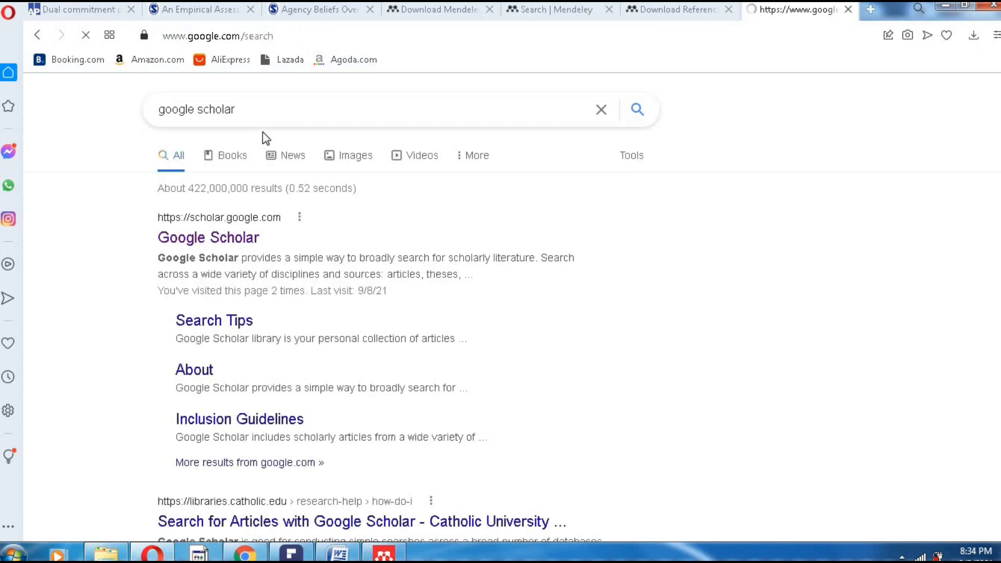
left_click(224, 240)
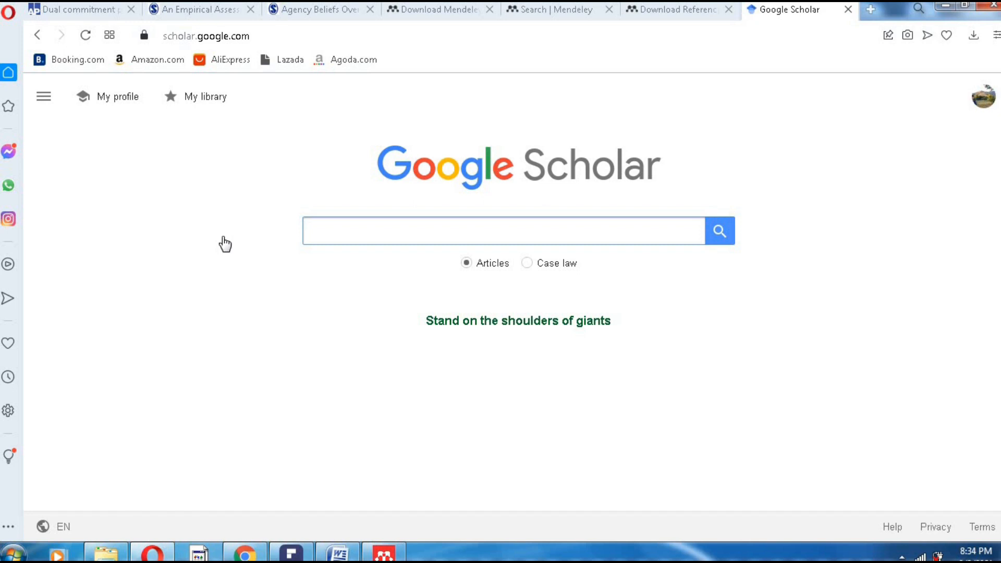
- Type 'job' in Scholar's search box and choose the 'job satisfaction free pdf' suggestion
type("job")
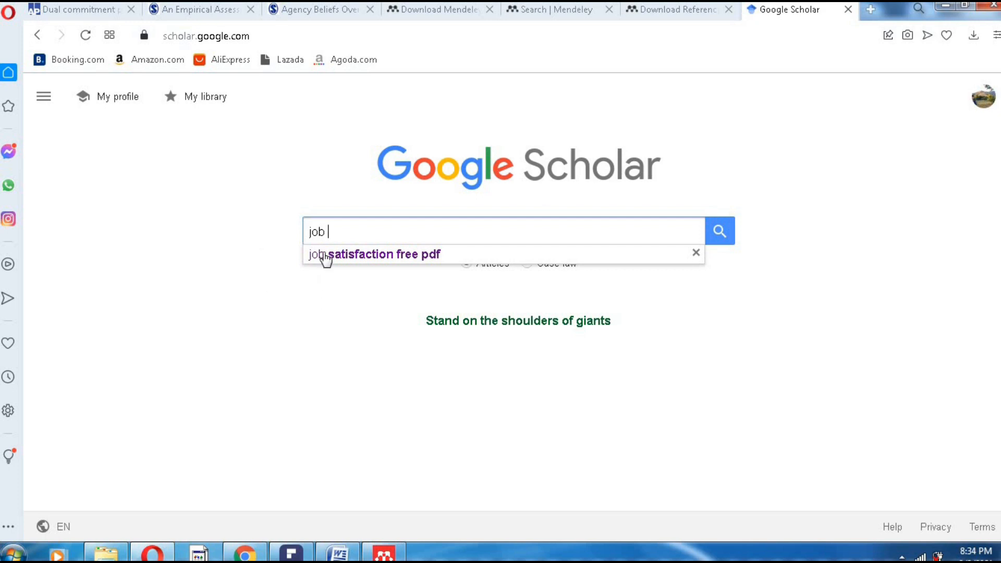
left_click(412, 260)
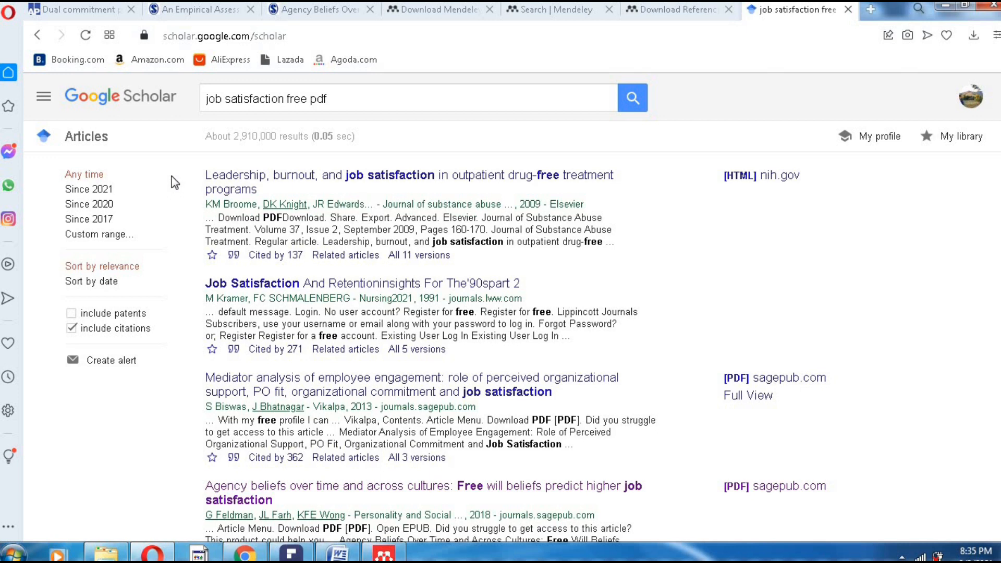
- Set a custom year range of 2018 to 2021 on the job satisfaction results
left_click(108, 236)
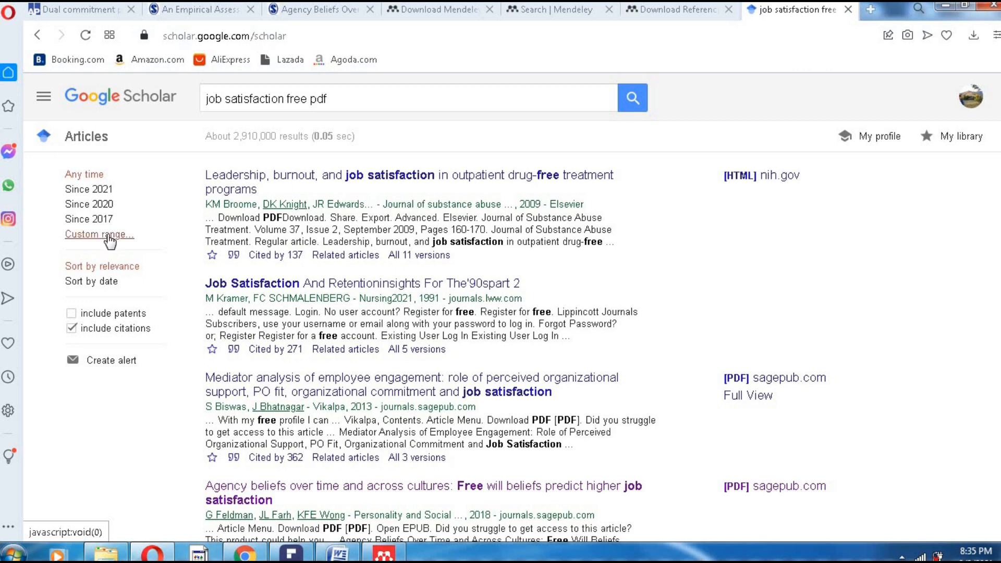
left_click(96, 257)
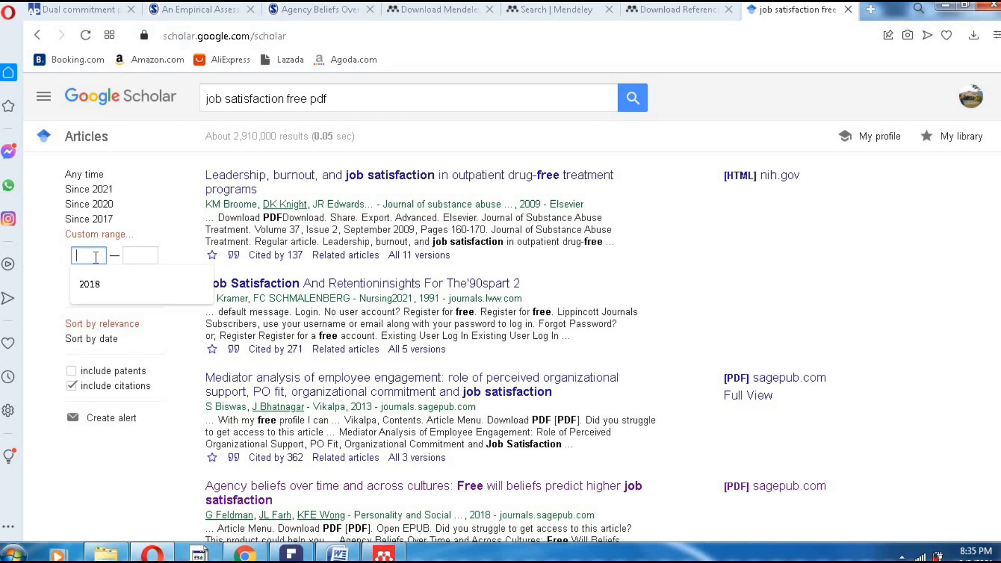
left_click(90, 285)
left_click(146, 257)
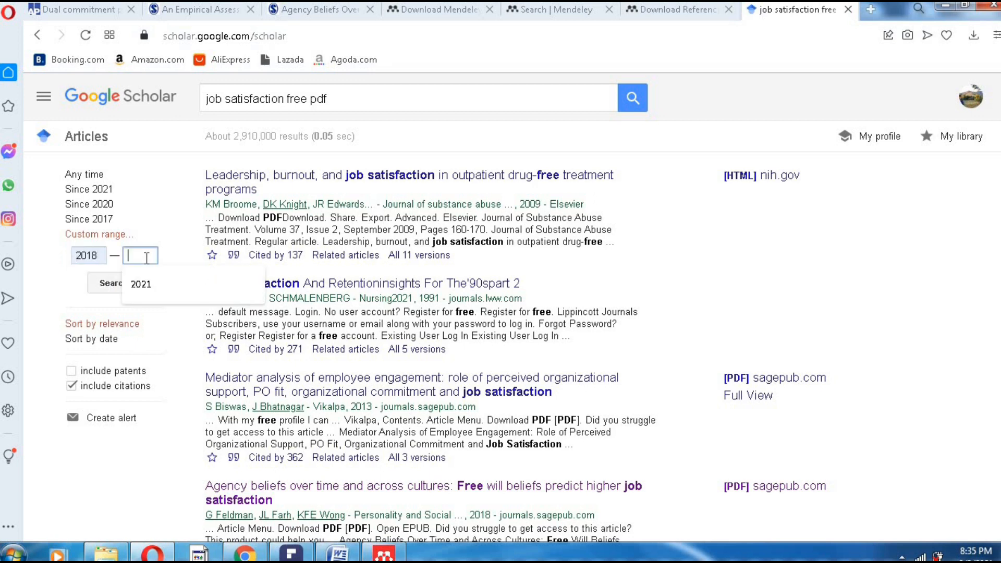
type("2021")
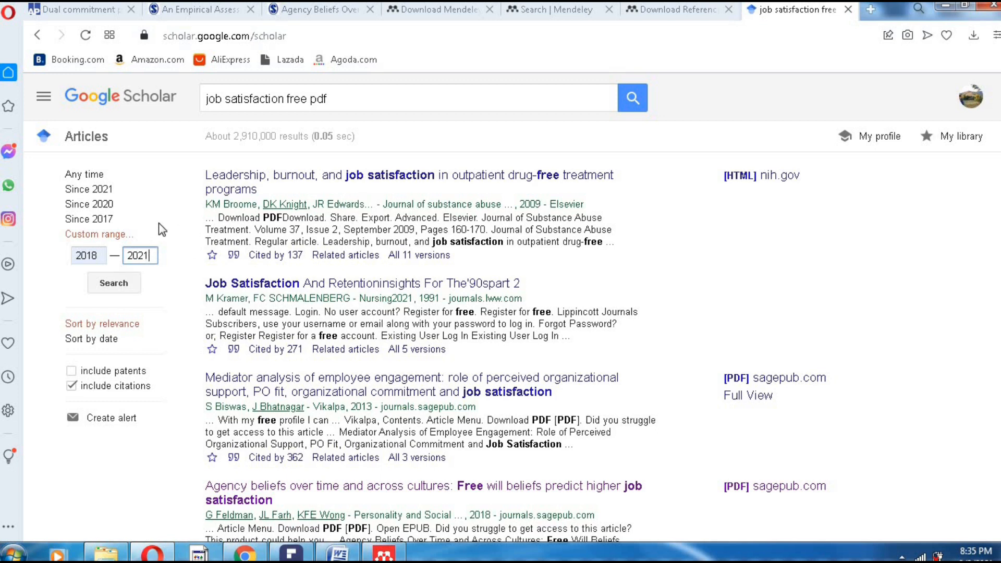
left_click(115, 285)
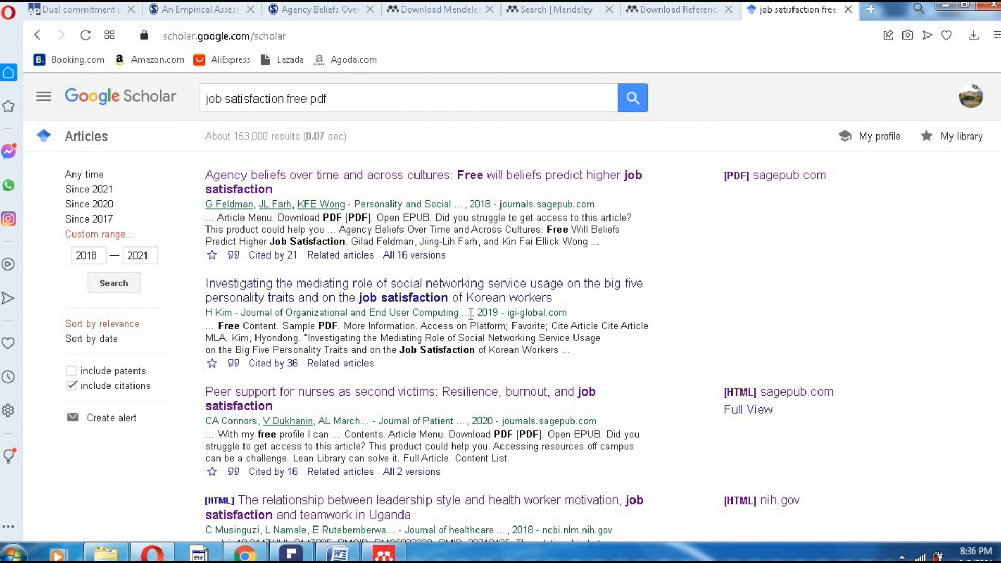
scroll(487, 367, "down", 1)
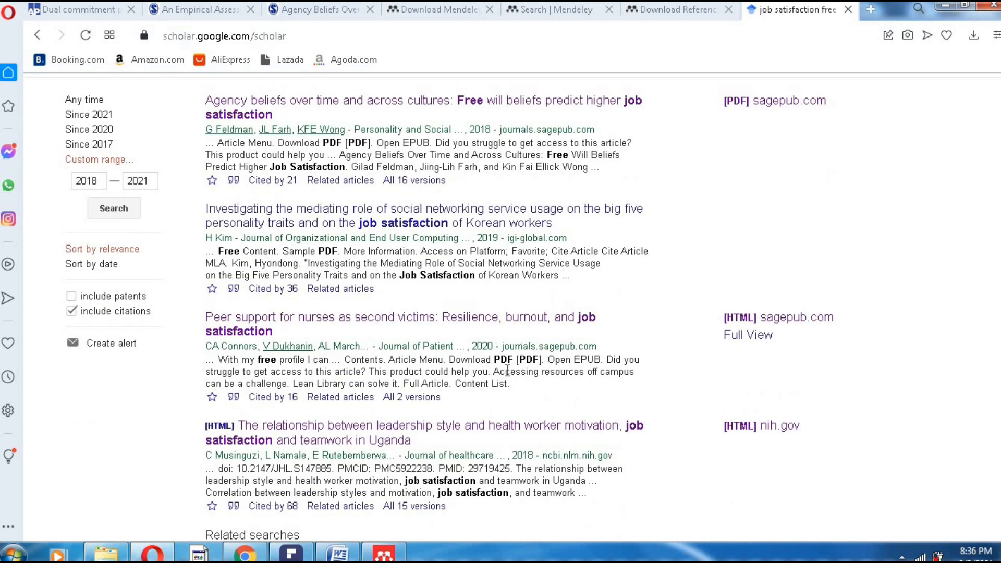
scroll(508, 371, "down", 1)
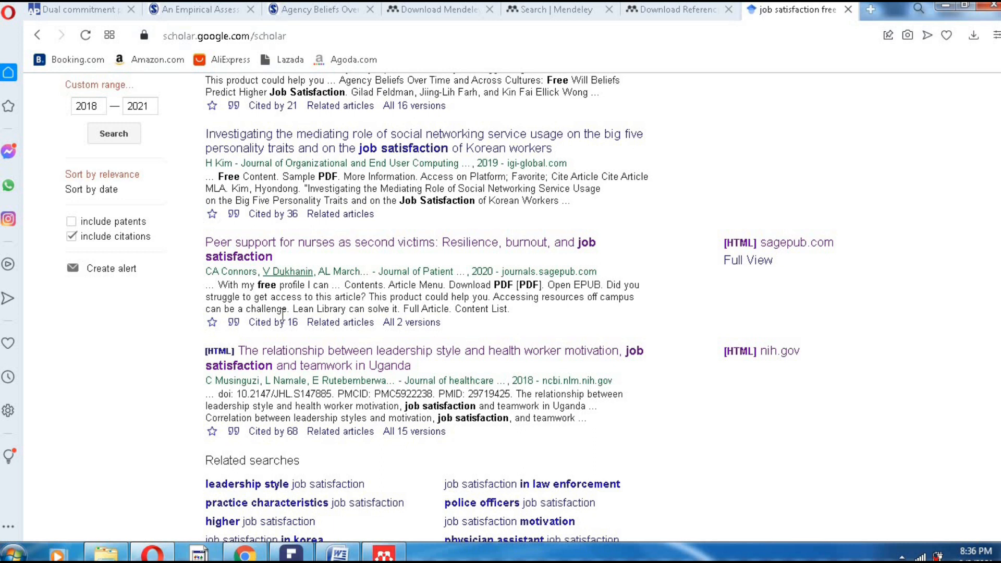
scroll(295, 218, "up", 2)
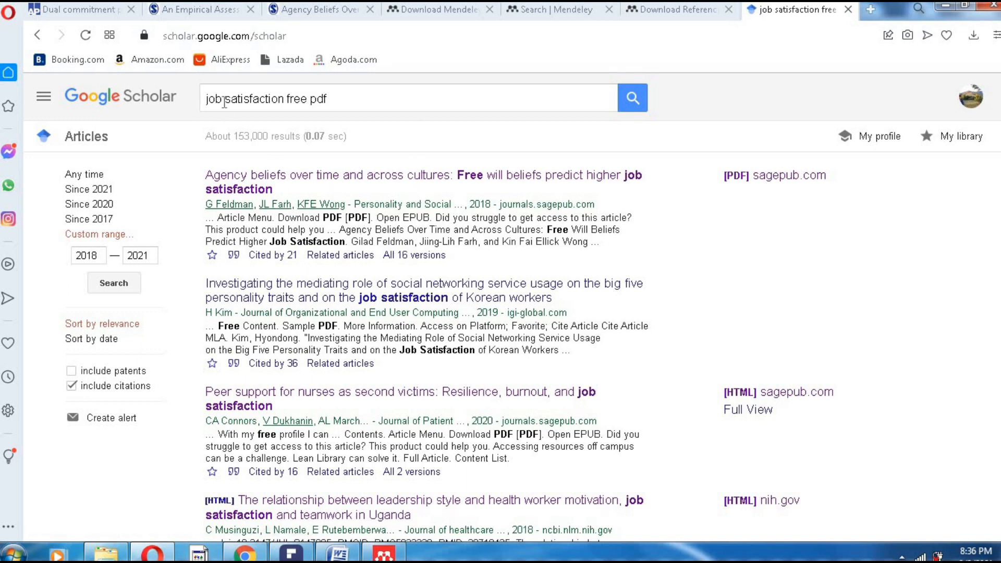
scroll(381, 419, "down", 10)
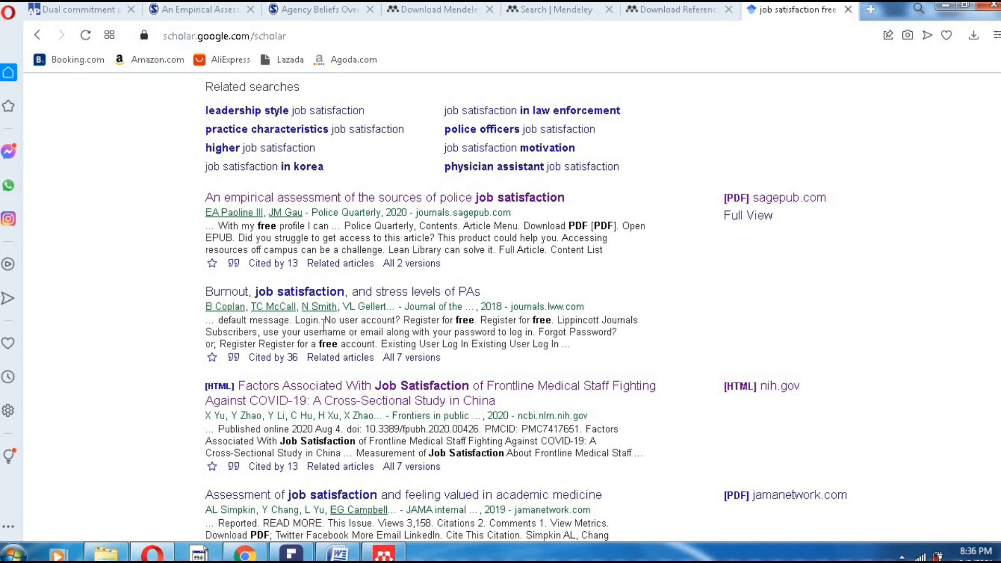
scroll(371, 373, "up", 6)
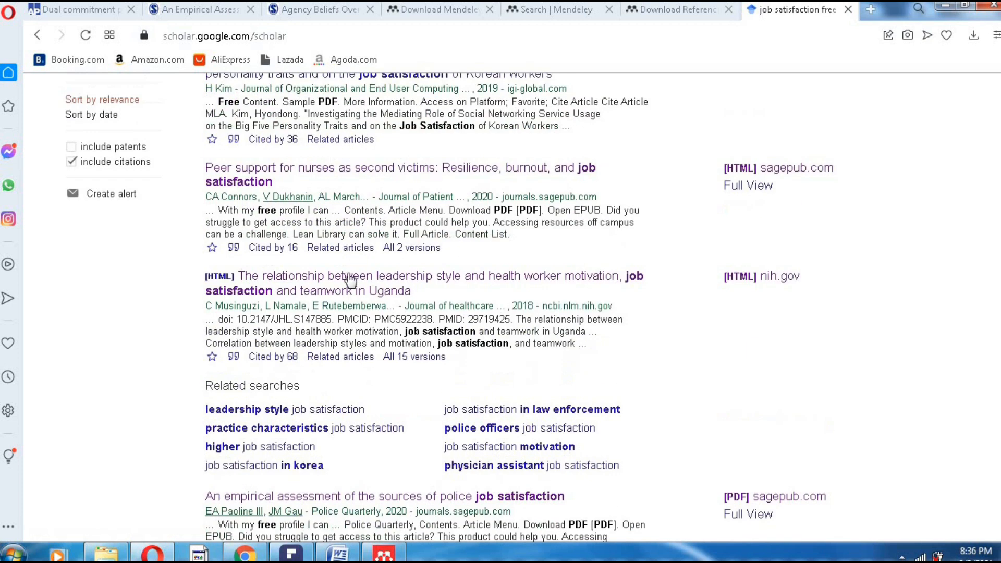
scroll(458, 260, "up", 6)
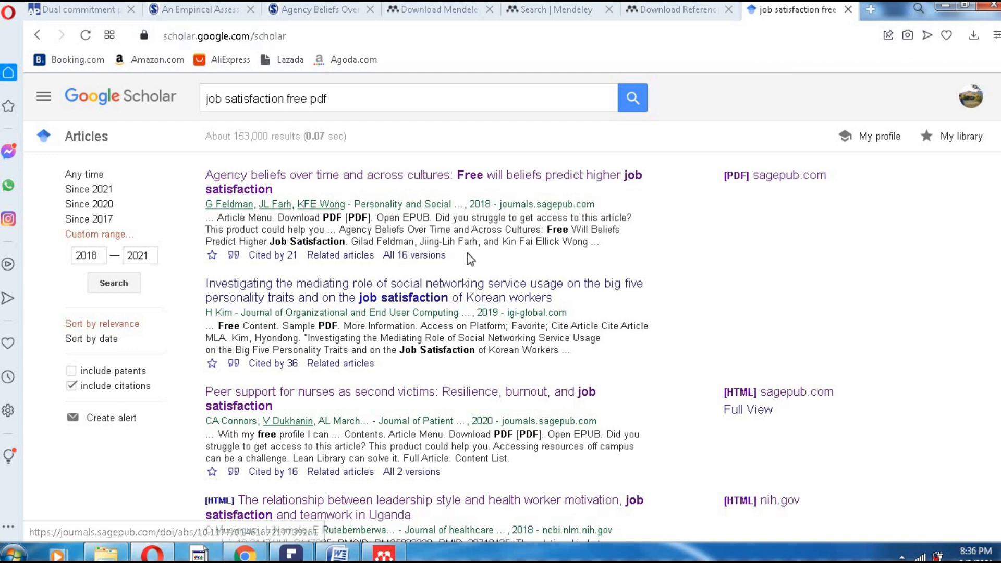
- Open the Agency Beliefs article on SAGE Journals from the top result and scroll through it
left_click(510, 177)
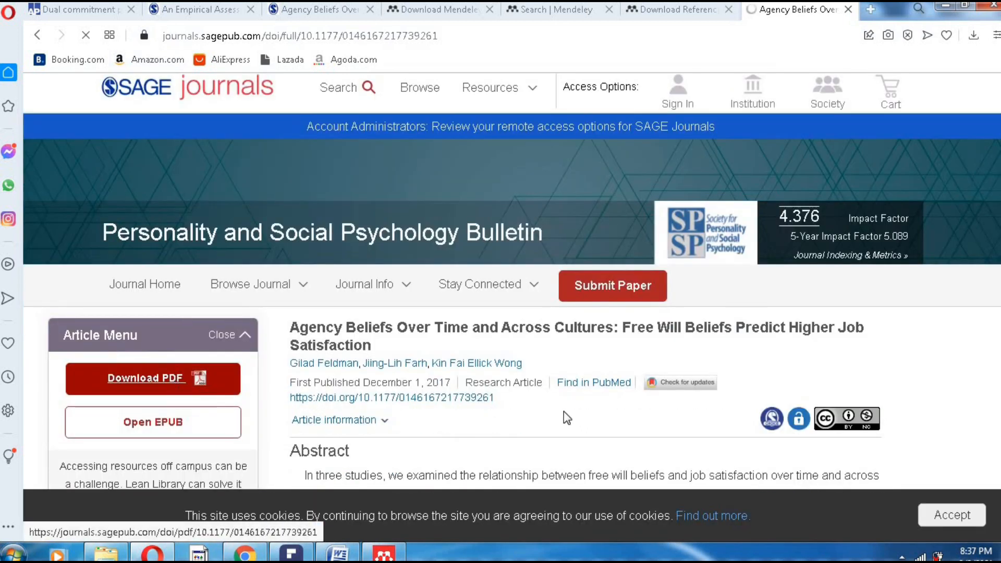
scroll(563, 415, "down", 5)
scroll(427, 254, "down", 5)
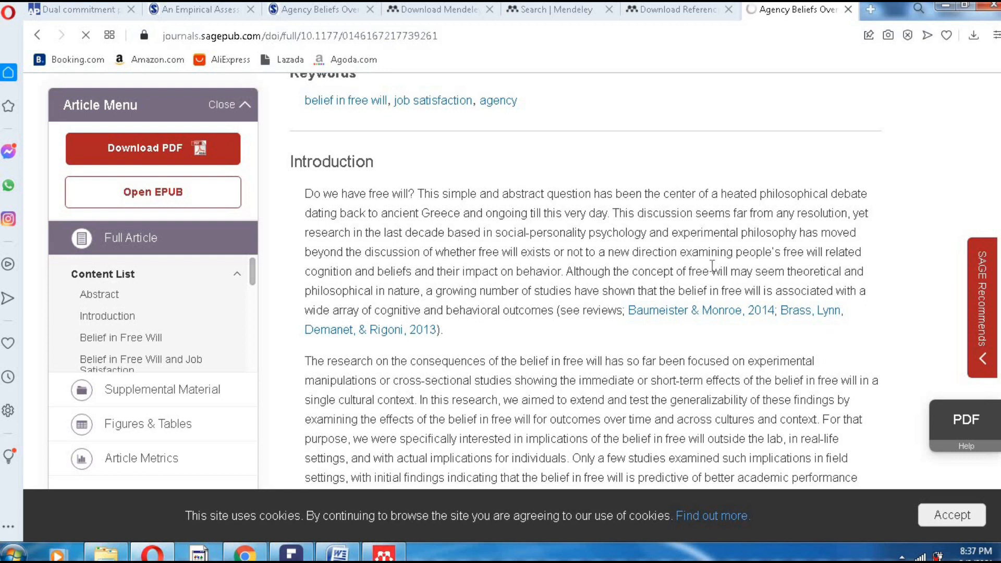
scroll(461, 328, "up", 3)
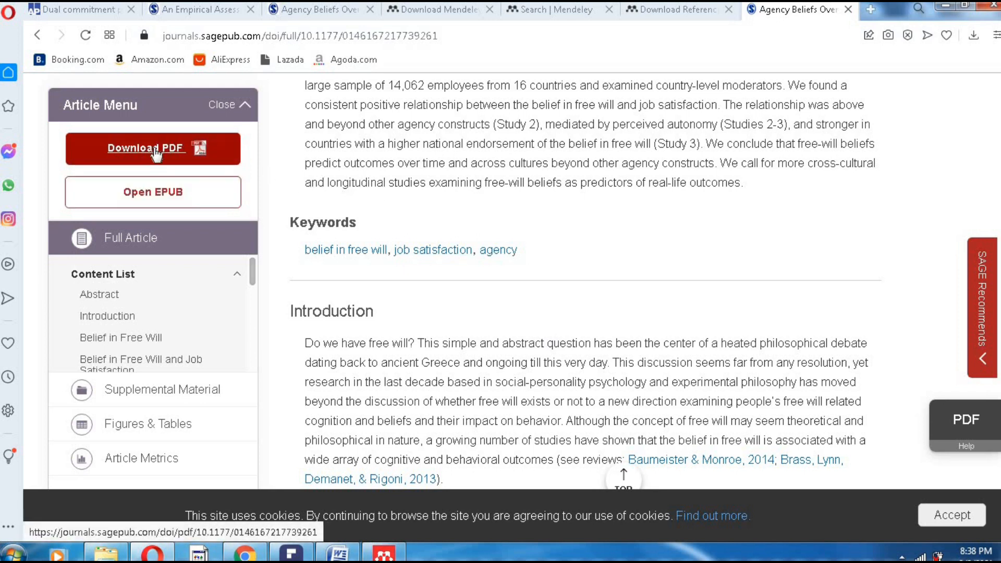
scroll(565, 302, "up", 3)
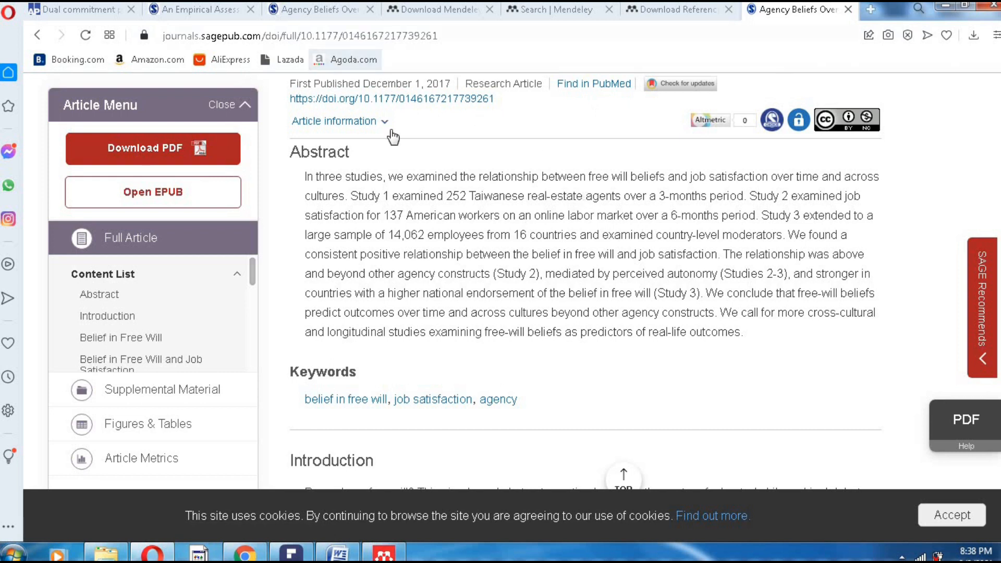
scroll(406, 156, "up", 3)
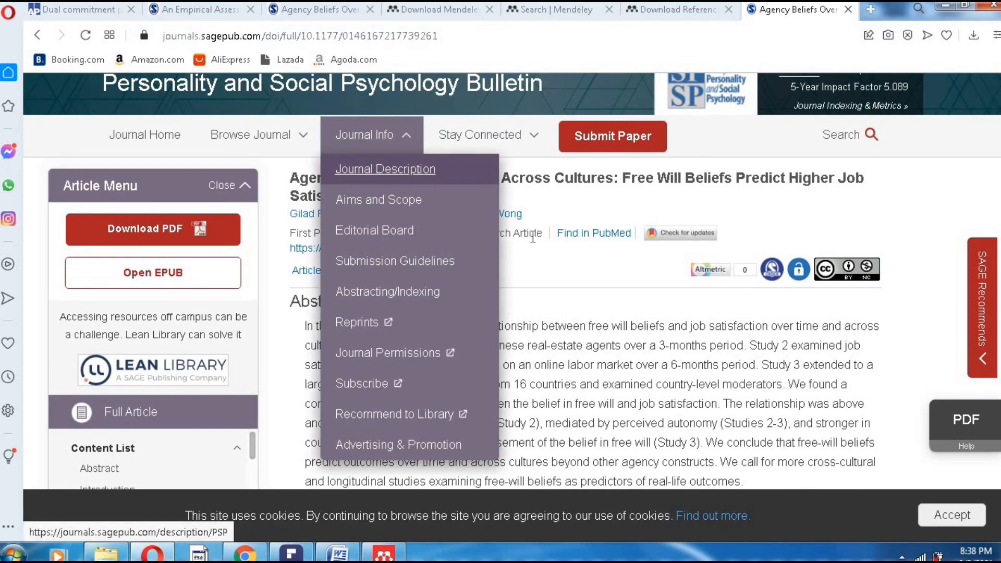
- View the Agency Beliefs PDF in the earlier tab and open the Desktop folder in Explorer
left_click(312, 12)
scroll(407, 218, "up", 5)
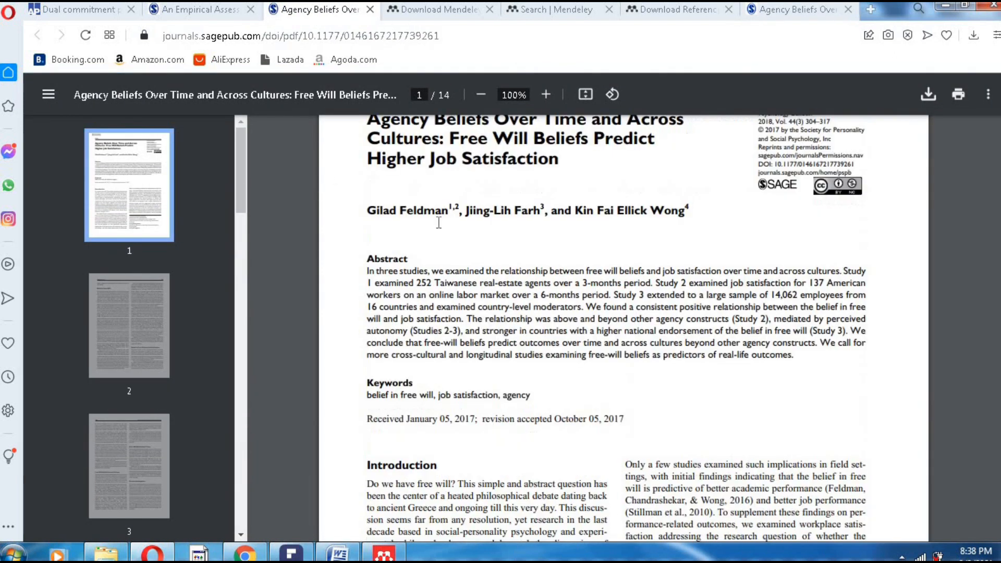
scroll(482, 238, "up", 2)
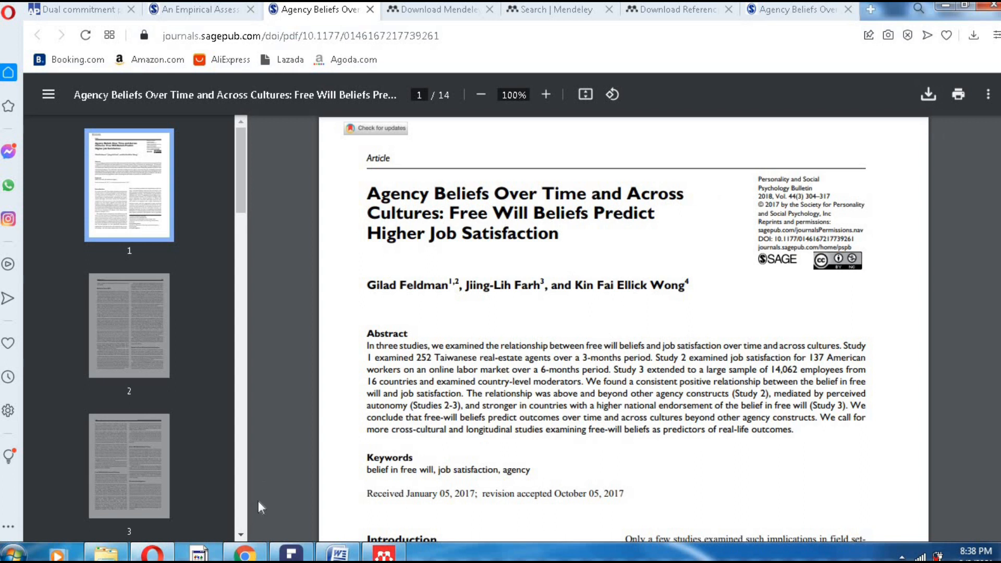
left_click(119, 556)
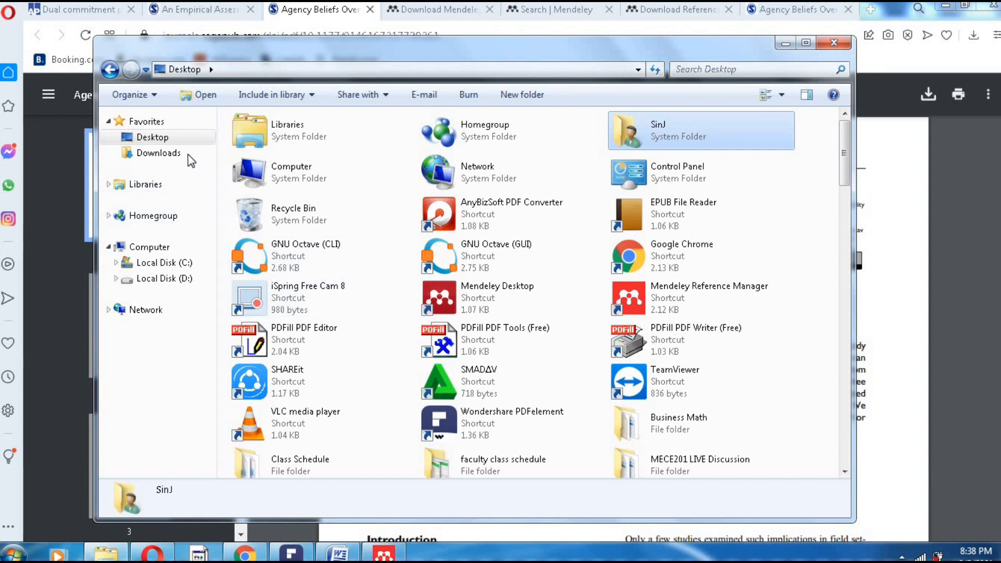
- Scroll the Desktop folder to locate the job satisfaction 1–5 PDF files
scroll(531, 337, "down", 10)
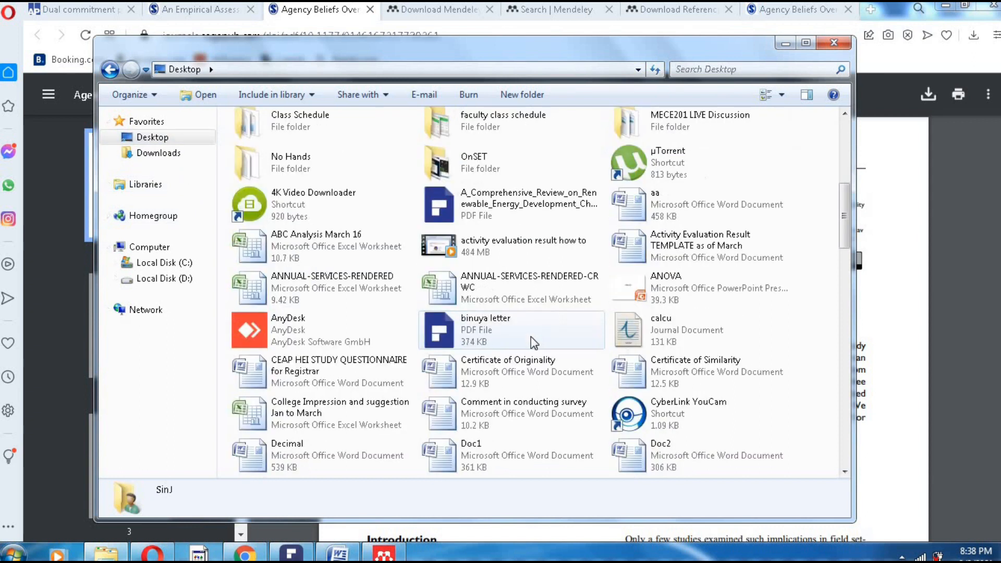
scroll(546, 333, "down", 3)
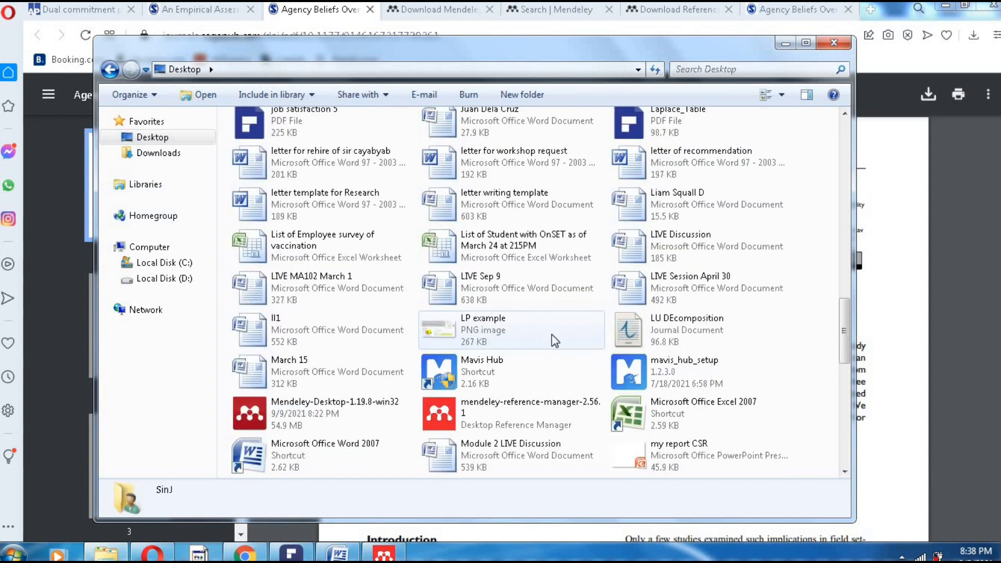
scroll(552, 333, "up", 2)
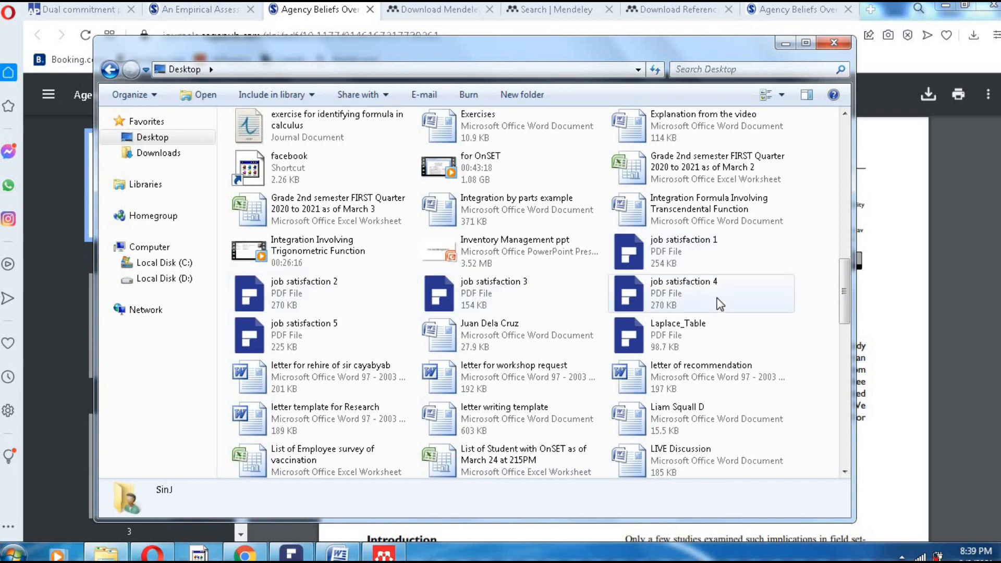
- Minimize Explorer, review the open PDF and Mendeley tabs, and go back to the Scholar results
left_click(782, 45)
left_click(206, 11)
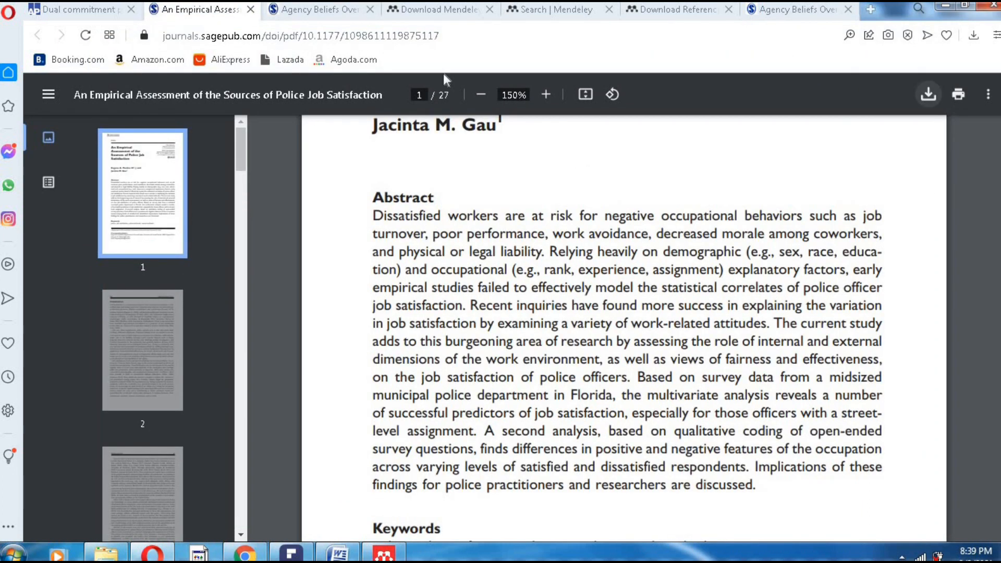
left_click(90, 13)
left_click(315, 12)
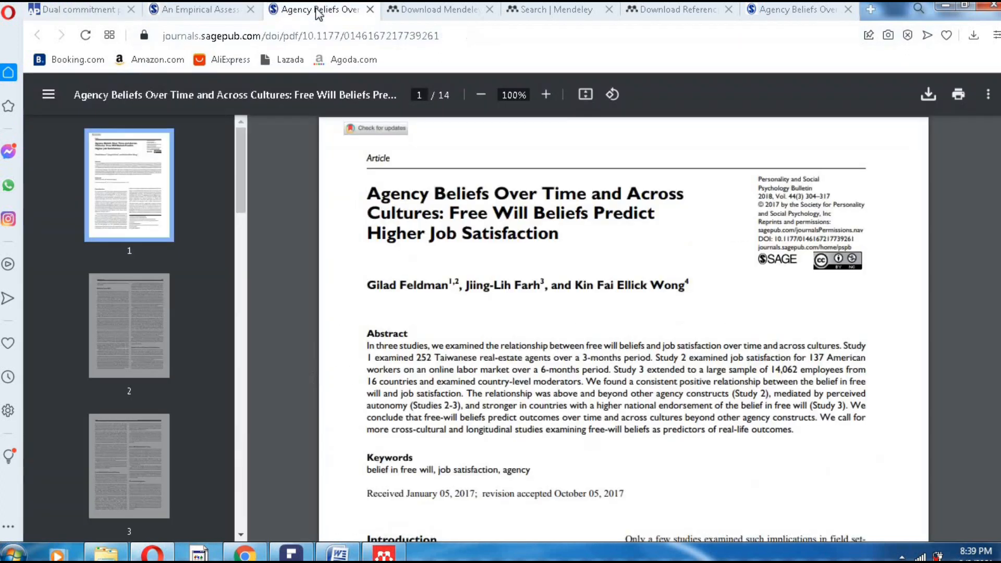
left_click(438, 12)
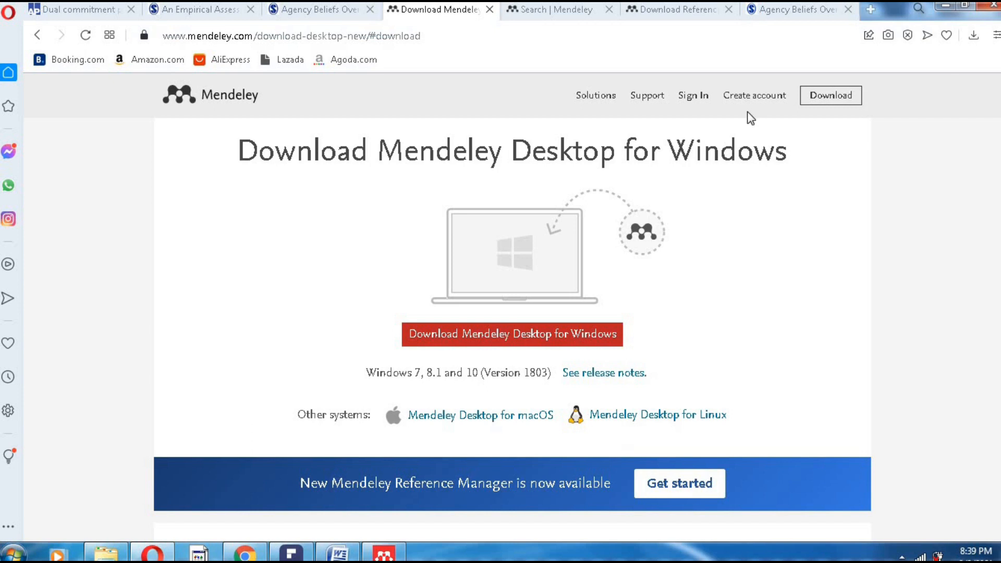
left_click(796, 10)
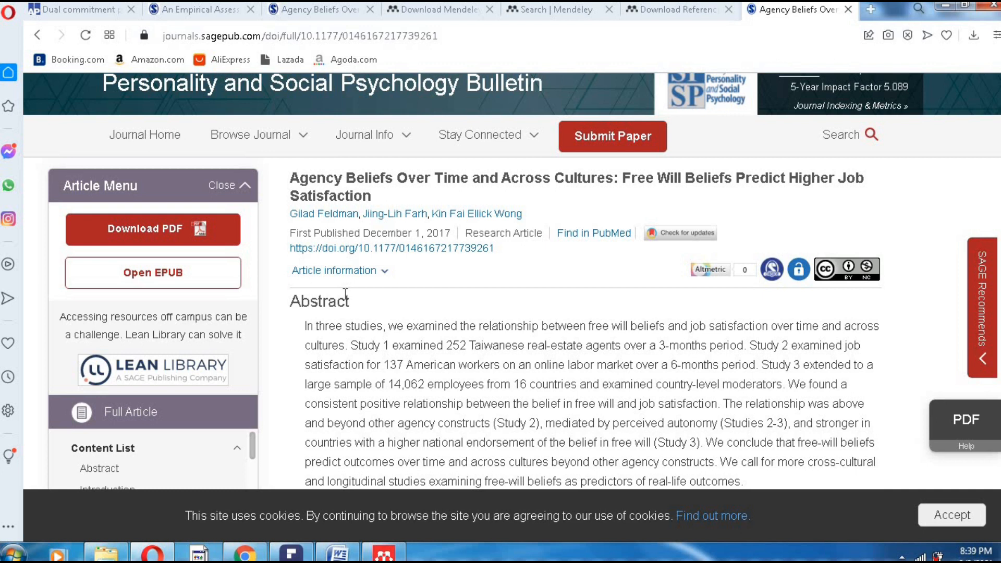
left_click(38, 37)
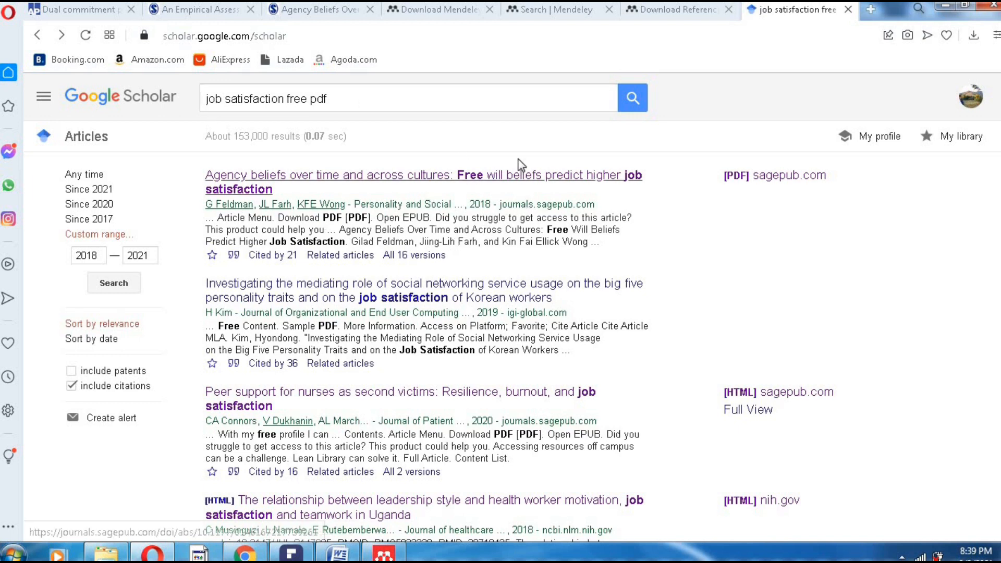
- Search 'job satisfaction pdf' without 'free', try the pharmacists' article, and back out of its error page
scroll(381, 471, "down", 1)
scroll(381, 471, "down", 1)
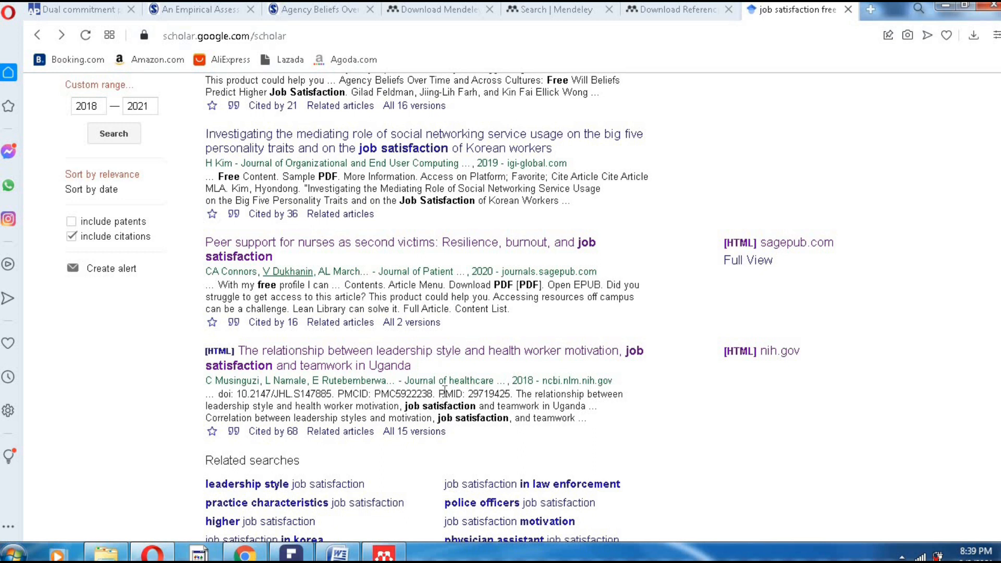
scroll(444, 391, "up", 2)
left_click(311, 99)
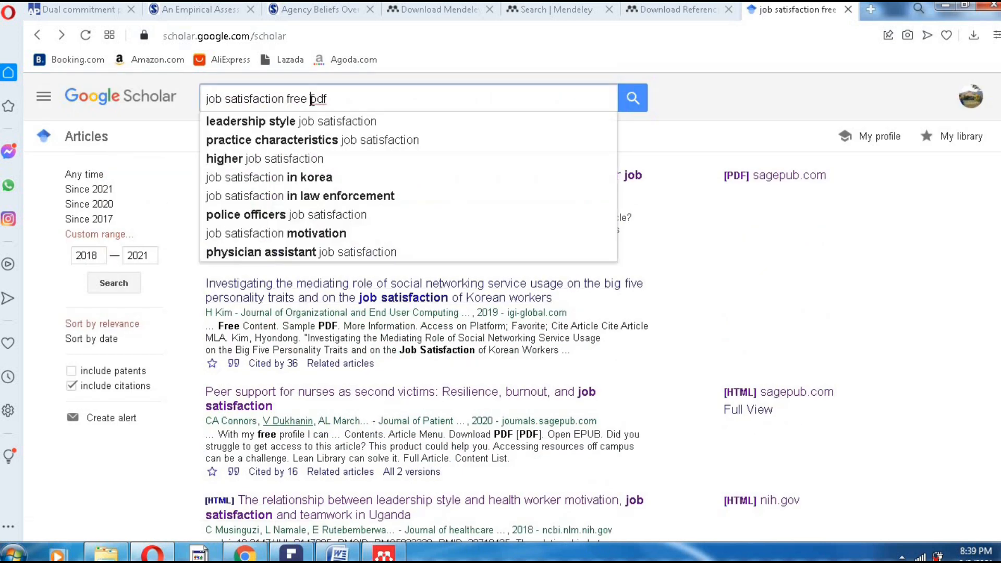
key("BackSpace")
key("BackSpace")
key("BackSpace")
key("BackSpace")
key("BackSpace")
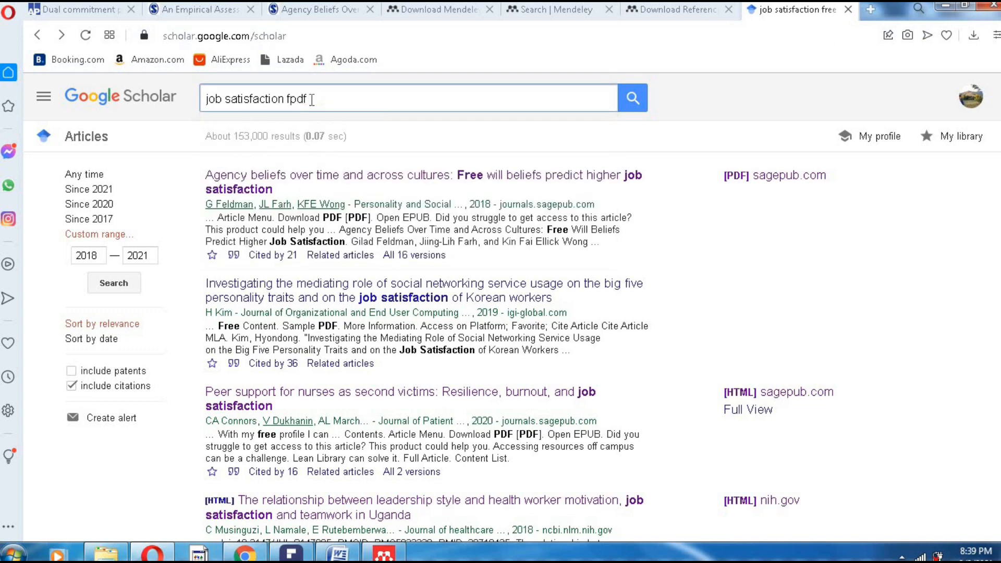
key("Return")
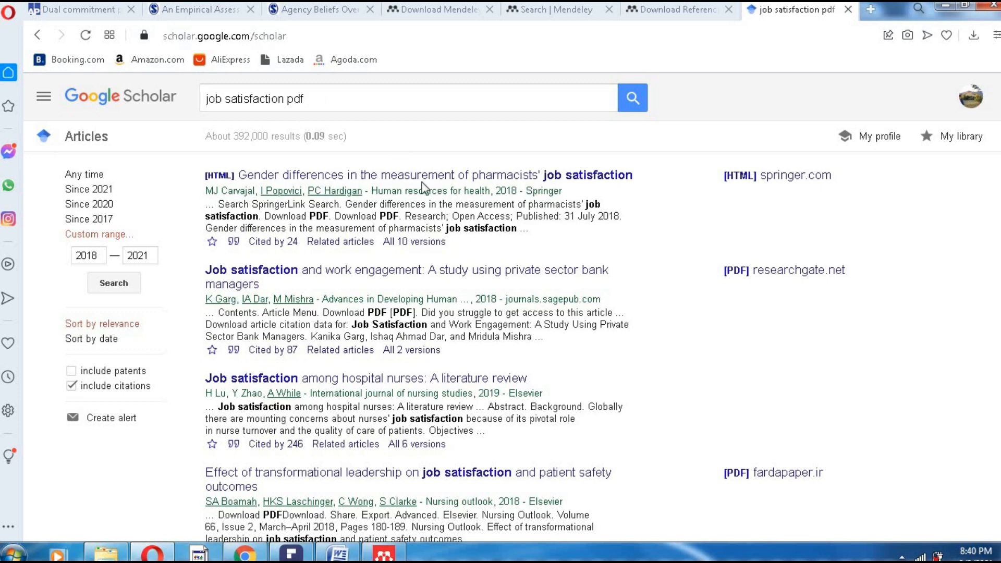
left_click(495, 178)
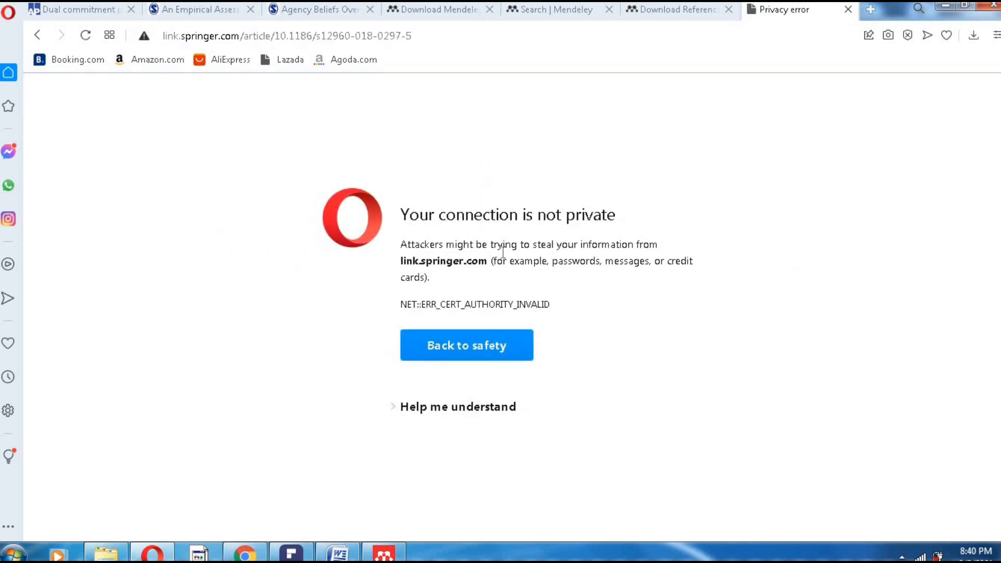
left_click(32, 33)
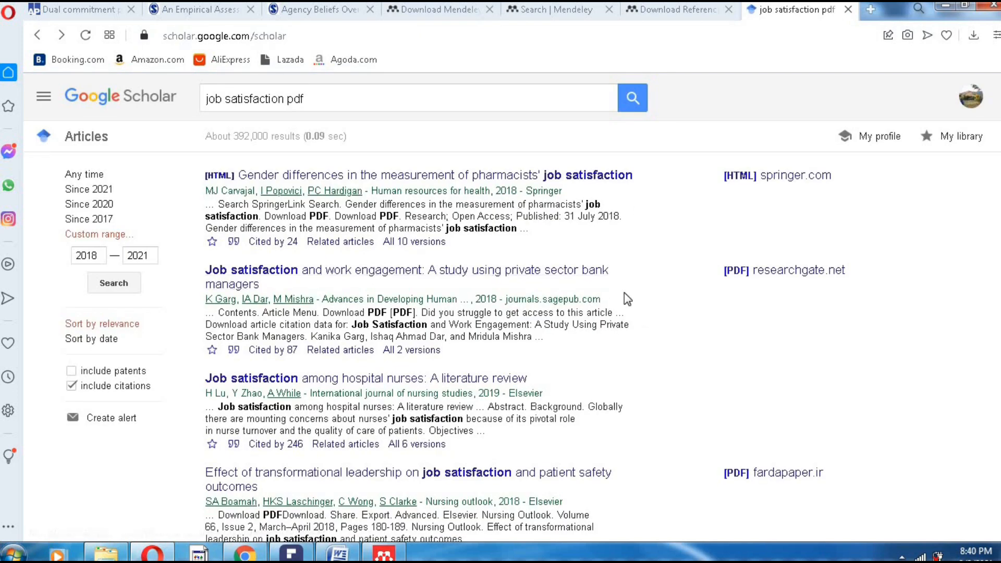
scroll(487, 380, "down", 1)
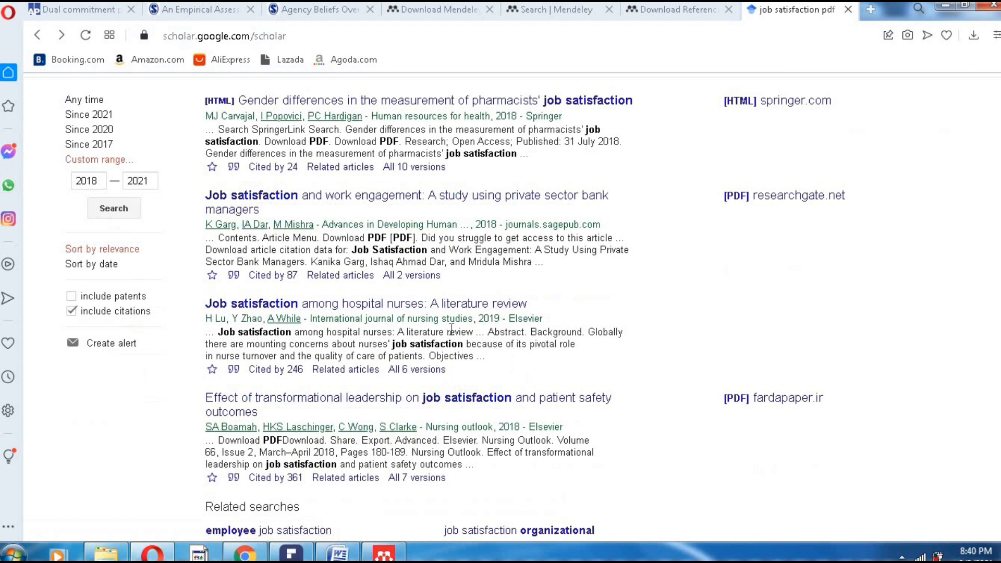
left_click(373, 306)
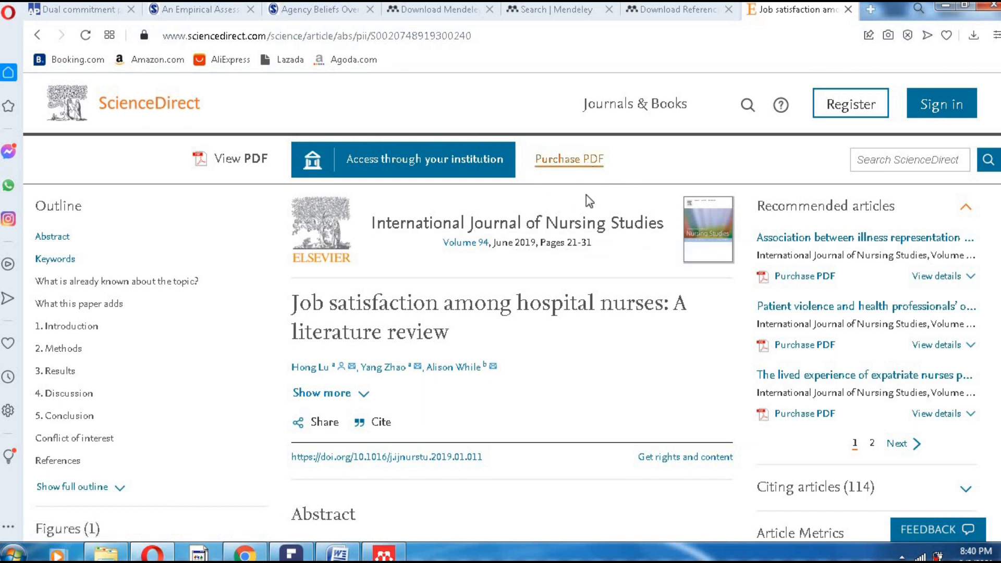
left_click(36, 32)
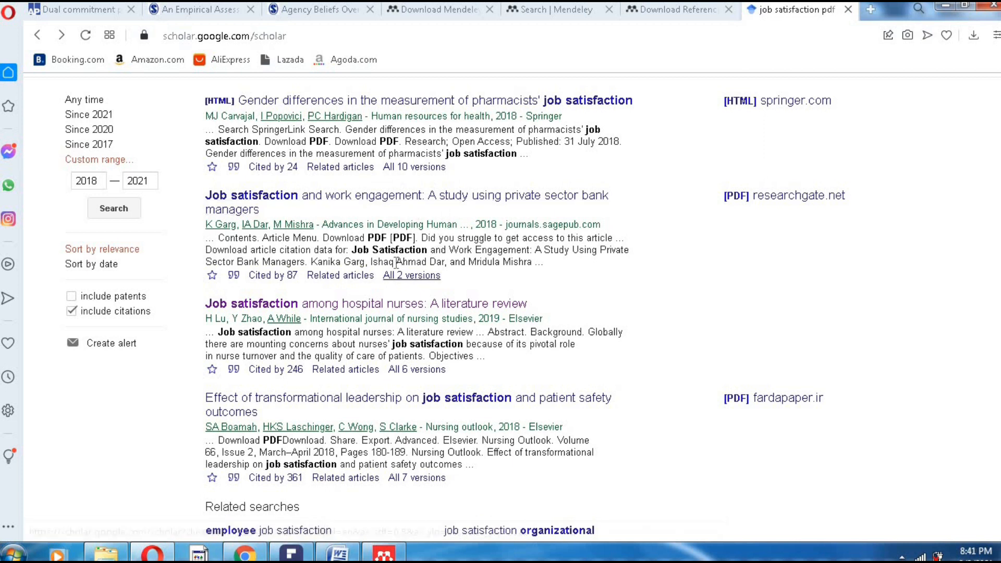
scroll(394, 282, "up", 2)
- Re-add 'free' to make the query 'job satisfaction free pdf', search, and scroll the first results page
left_click(285, 100)
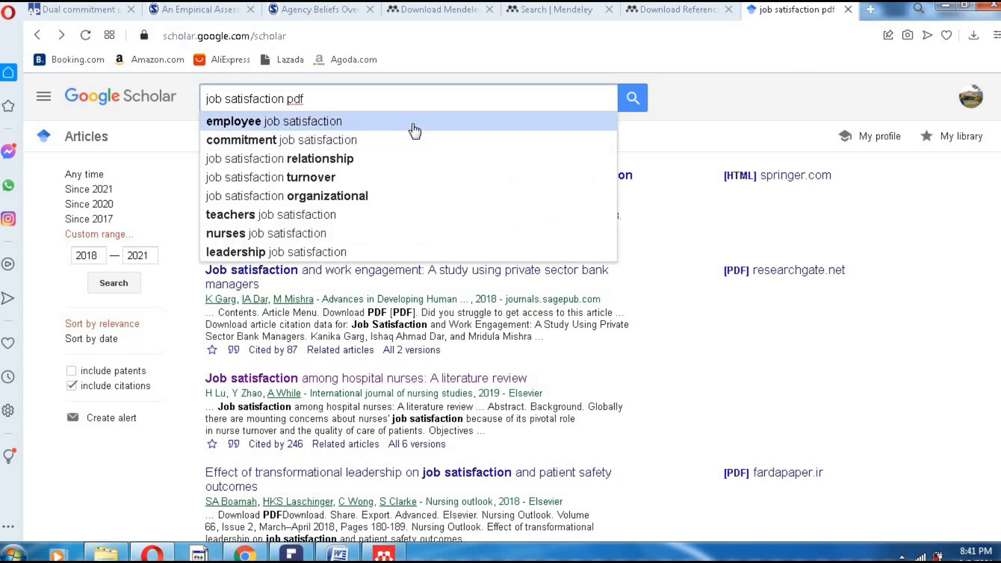
type("free")
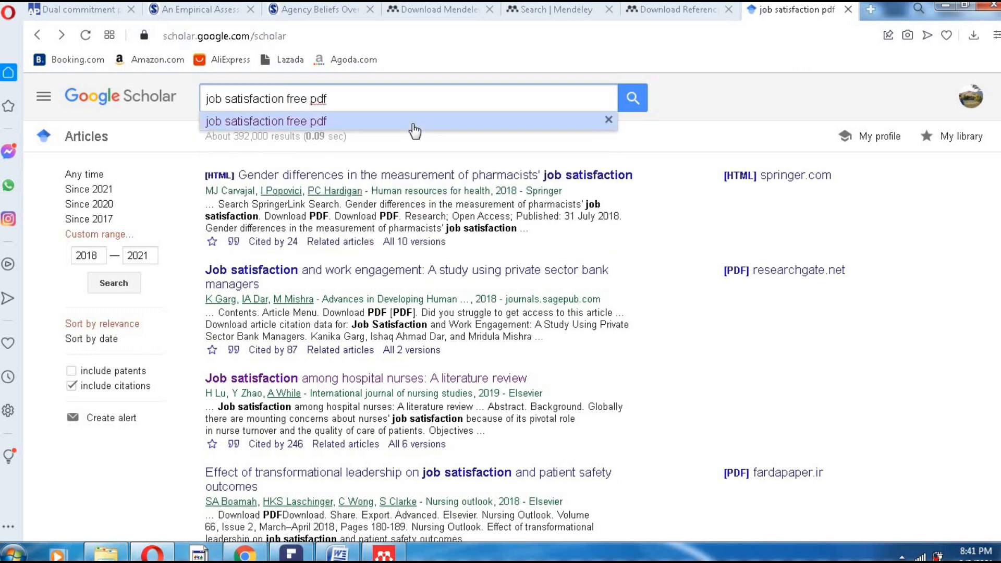
left_click(413, 124)
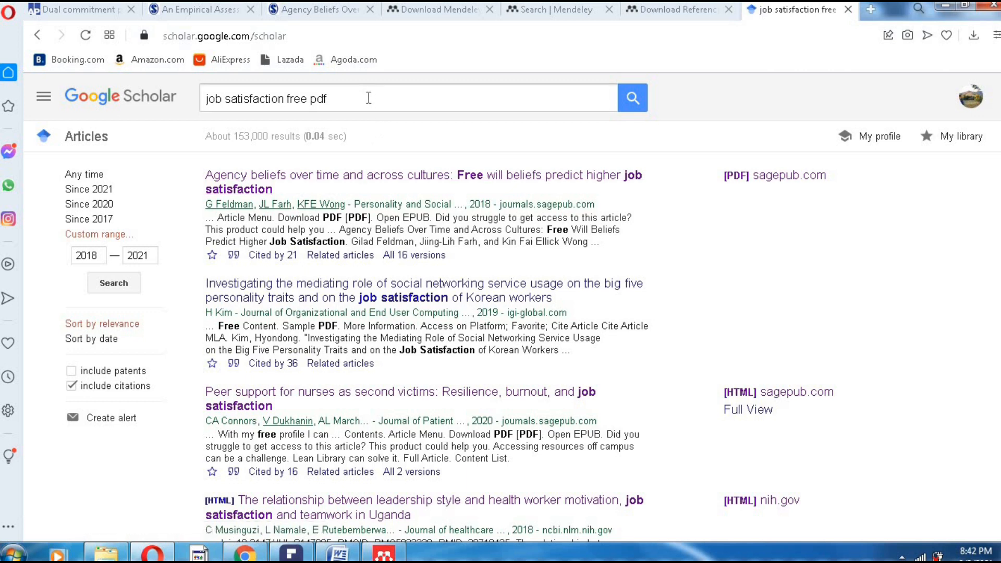
scroll(393, 300, "down", 15)
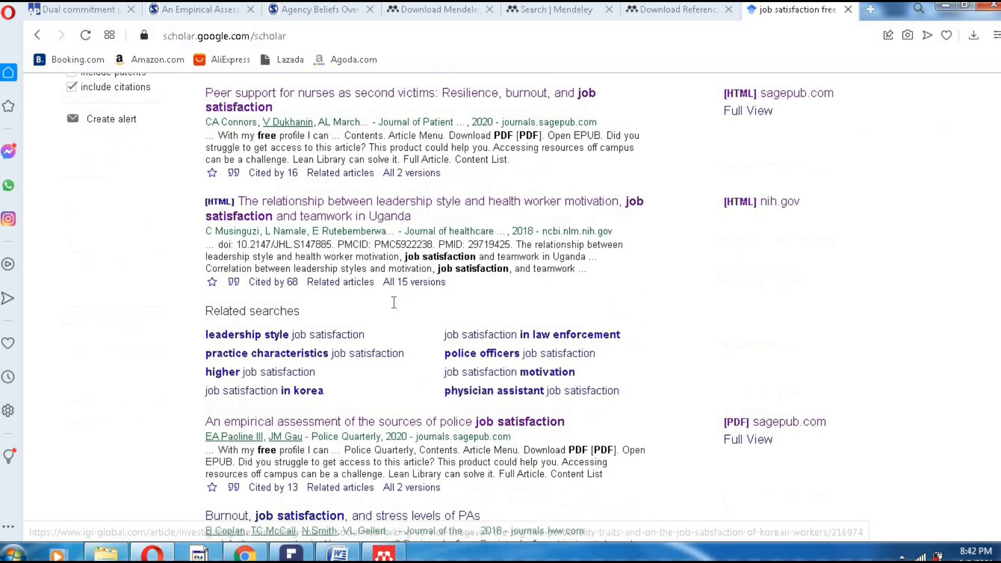
scroll(392, 306, "down", 3)
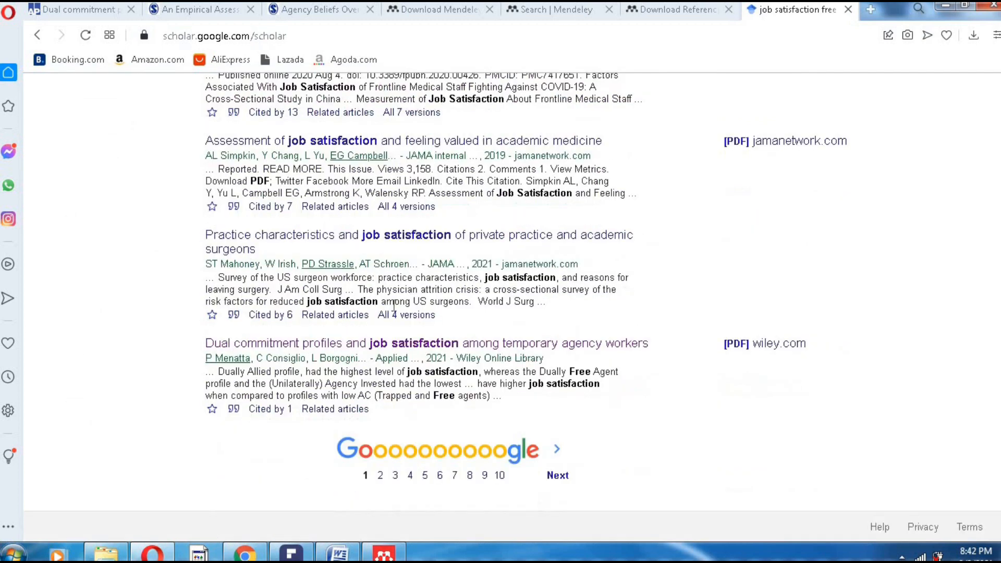
scroll(355, 251, "up", 18)
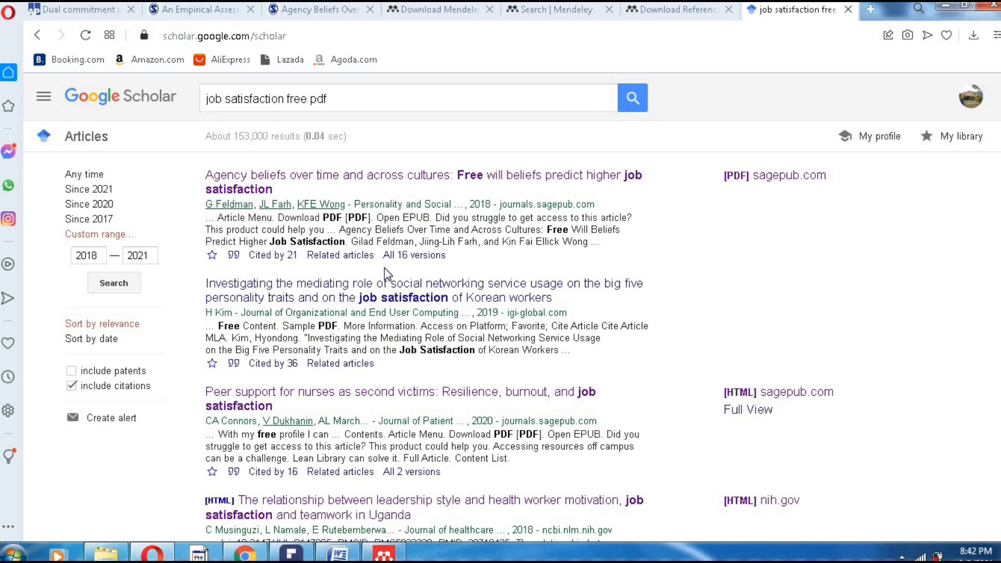
left_click(307, 98)
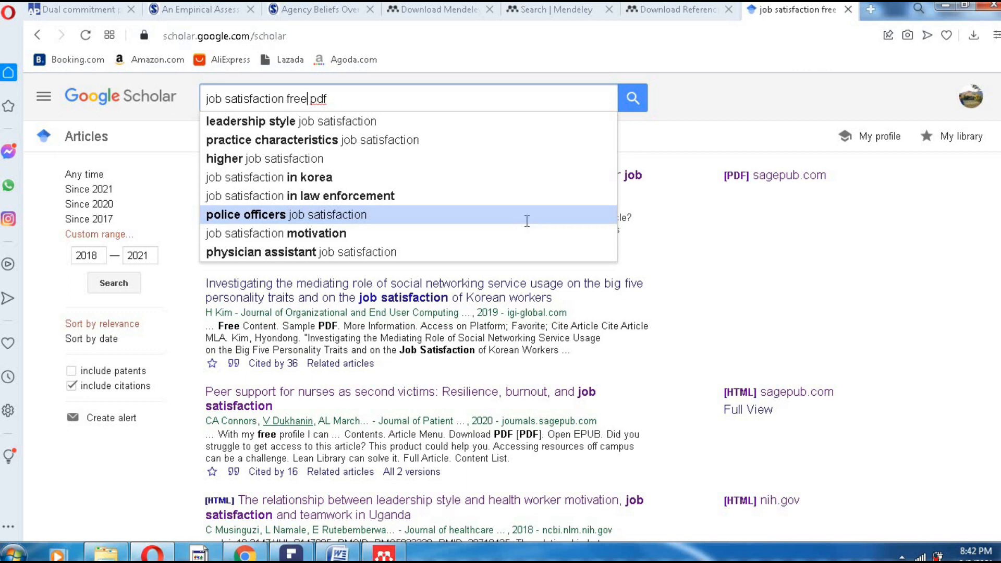
- Replace the query with 'computer programming pdf', run it, and scroll through the results
key("BackSpace")
key("BackSpace")
key("BackSpace")
key("BackSpace")
key("BackSpace")
key("BackSpace")
key("BackSpace")
key("BackSpace")
key("BackSpace")
key("BackSpace")
key("BackSpace")
key("BackSpace")
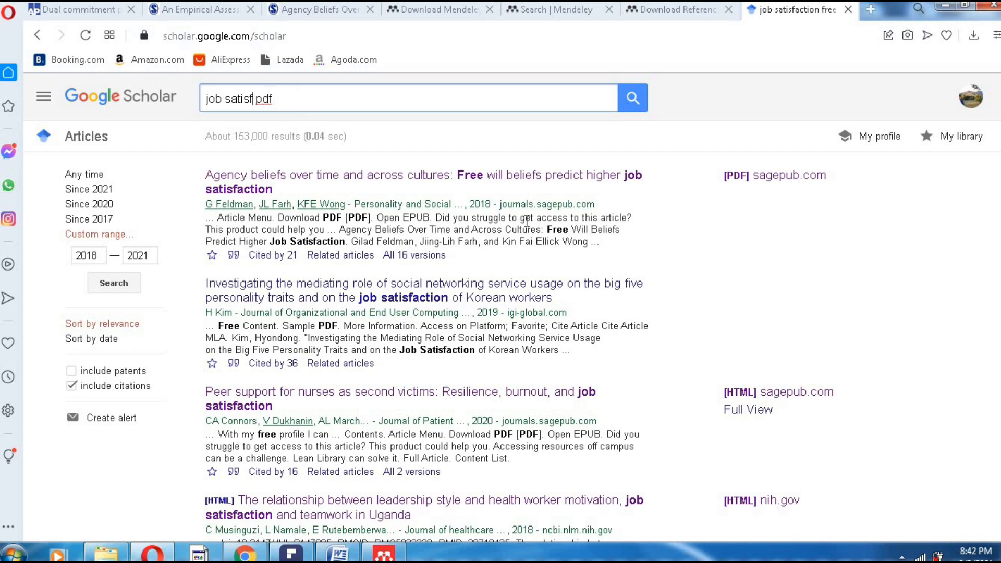
key("BackSpace")
key("BackSpace")
key("BackSpace")
key("BackSpace")
key("BackSpace")
key("BackSpace")
key("BackSpace")
key("BackSpace")
key("BackSpace")
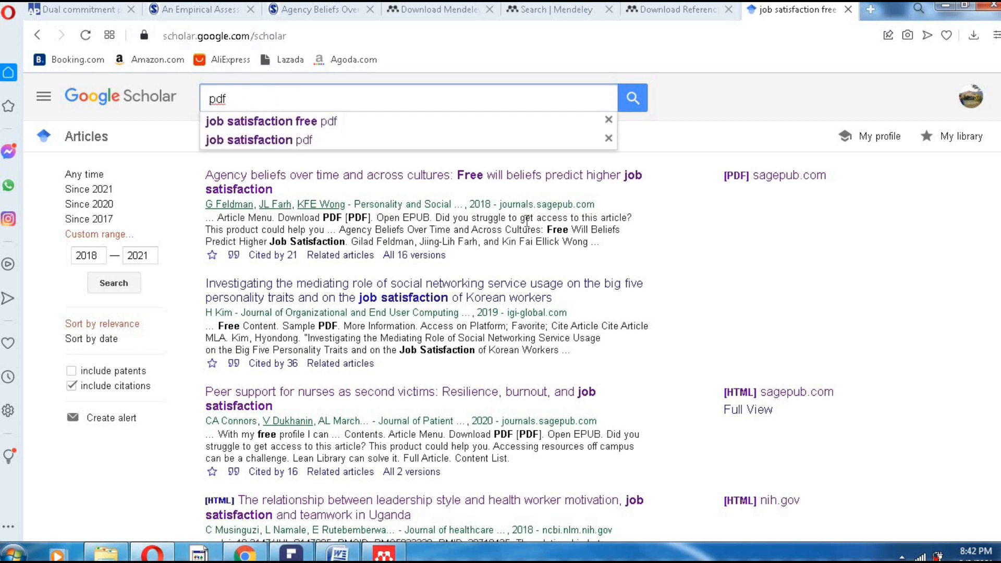
type("computer")
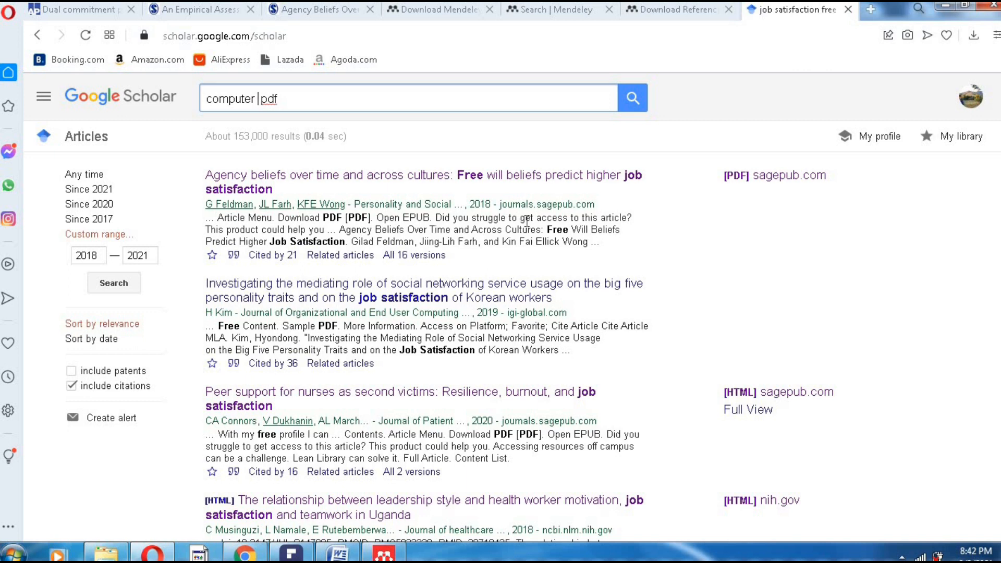
type("desig")
key("BackSpace")
key("BackSpace")
key("BackSpace")
key("BackSpace")
key("BackSpace")
type("programming p")
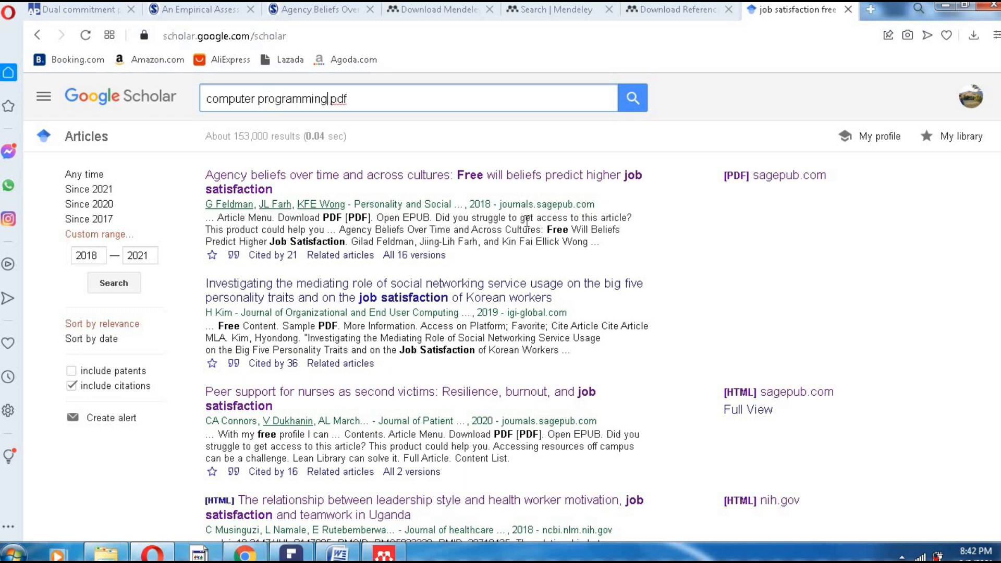
left_click(634, 103)
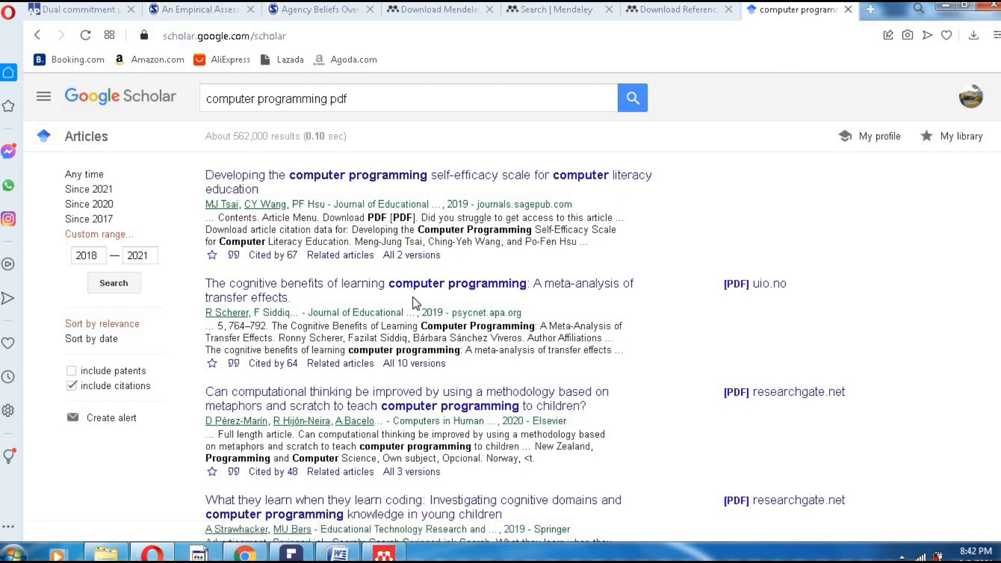
scroll(414, 303, "down", 10)
scroll(408, 384, "down", 6)
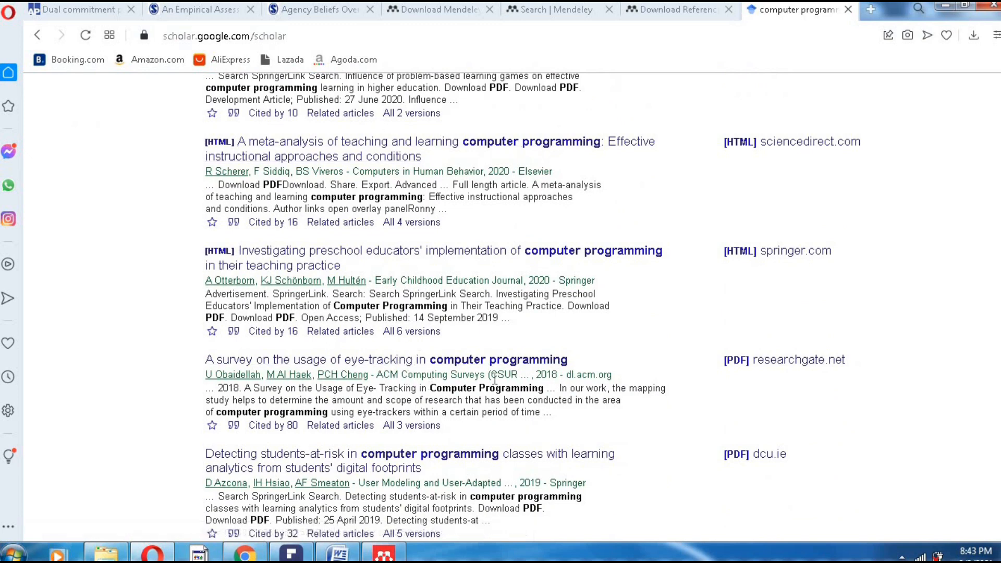
scroll(367, 393, "down", 3)
scroll(376, 369, "up", 15)
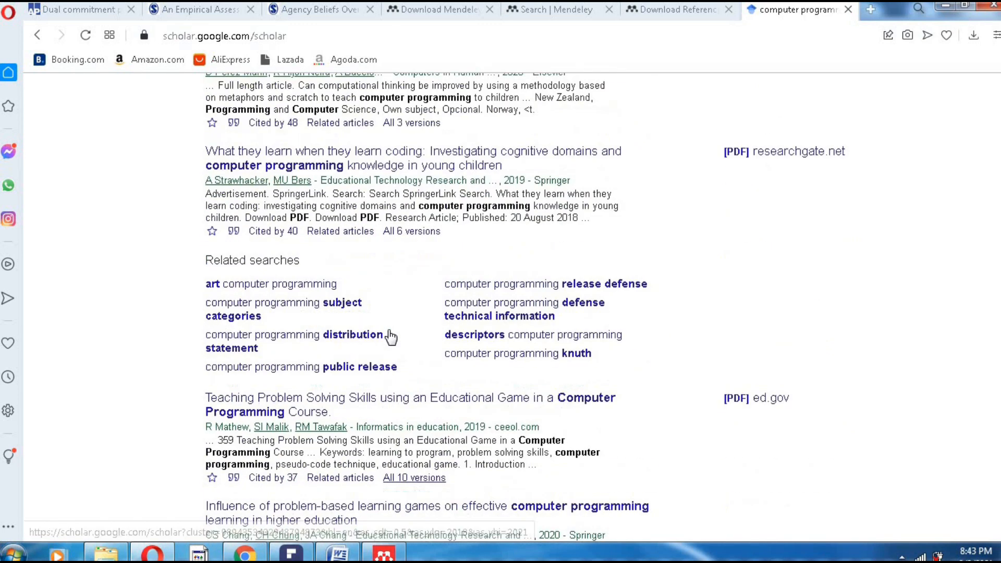
scroll(387, 334, "up", 4)
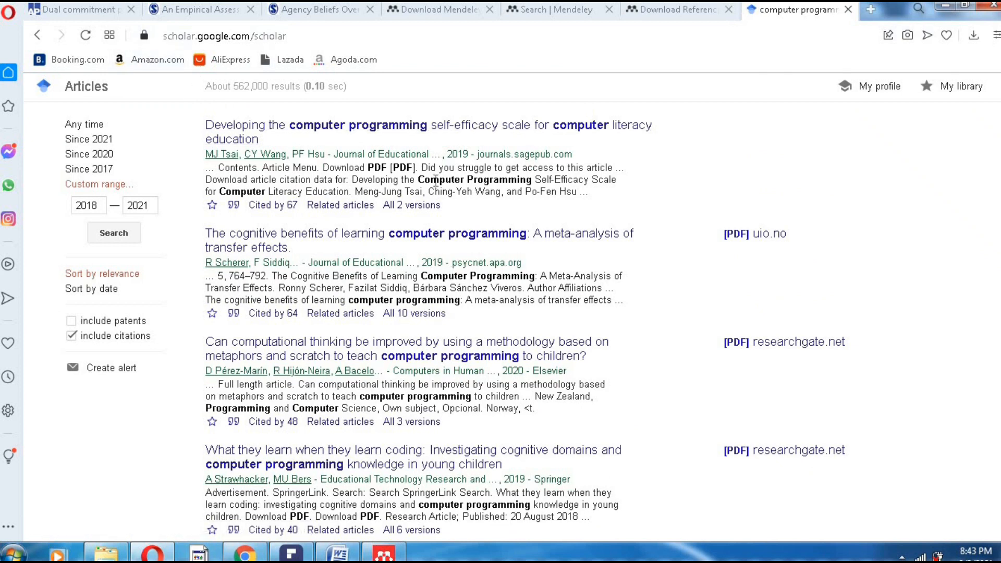
- Flip through the Dual commitment, police job satisfaction and Agency Beliefs PDF tabs, then bring up Mendeley
left_click(83, 9)
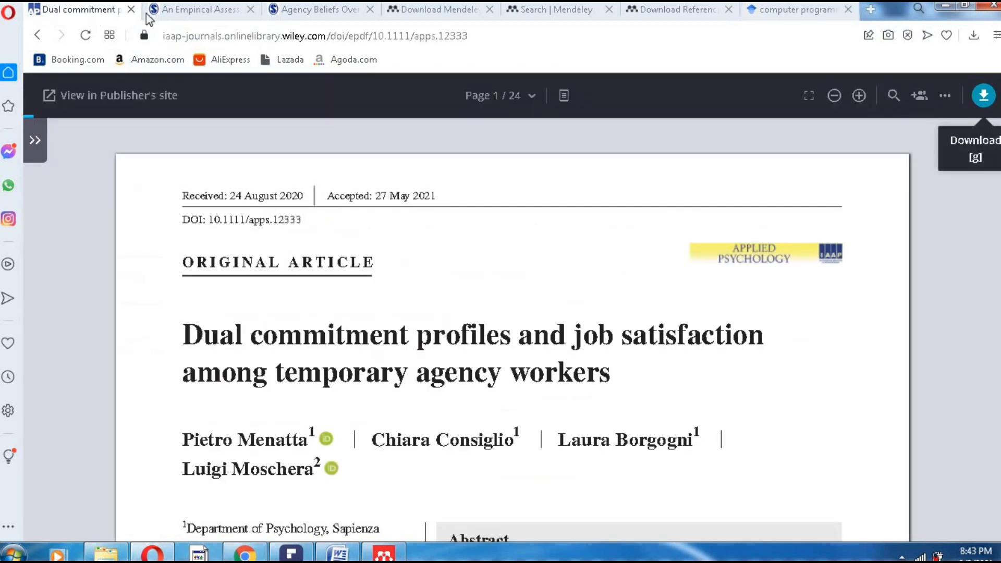
left_click(204, 14)
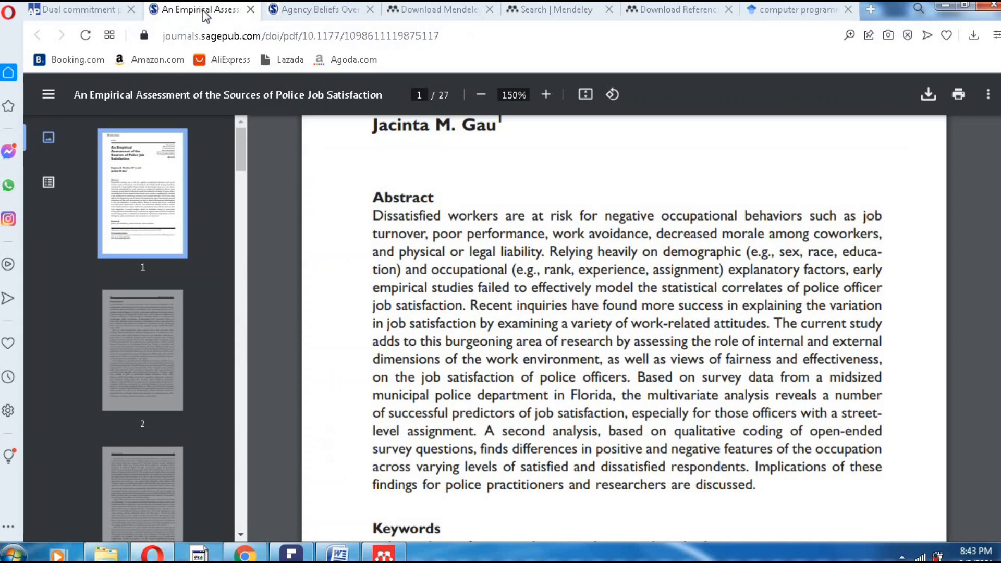
left_click(310, 13)
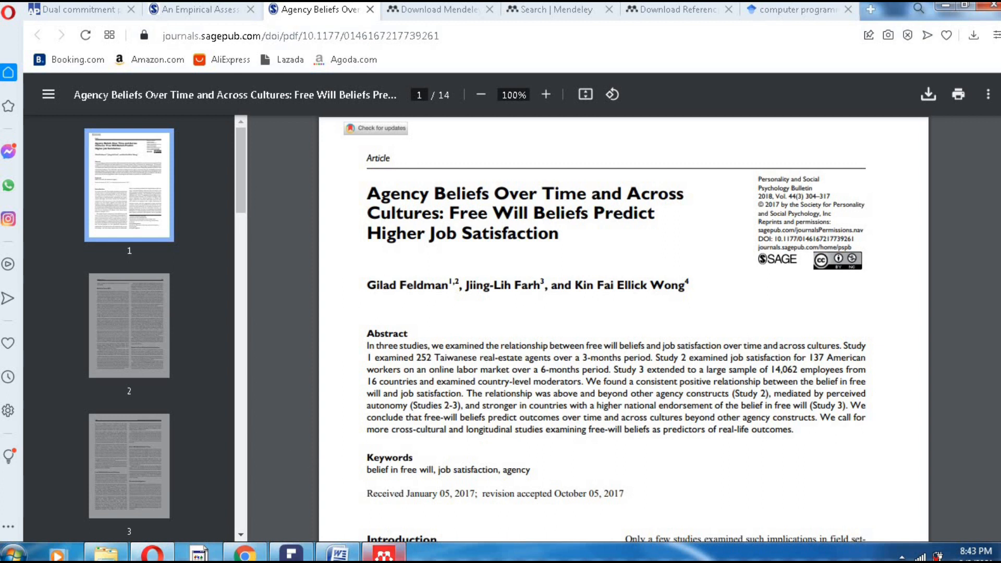
left_click(383, 554)
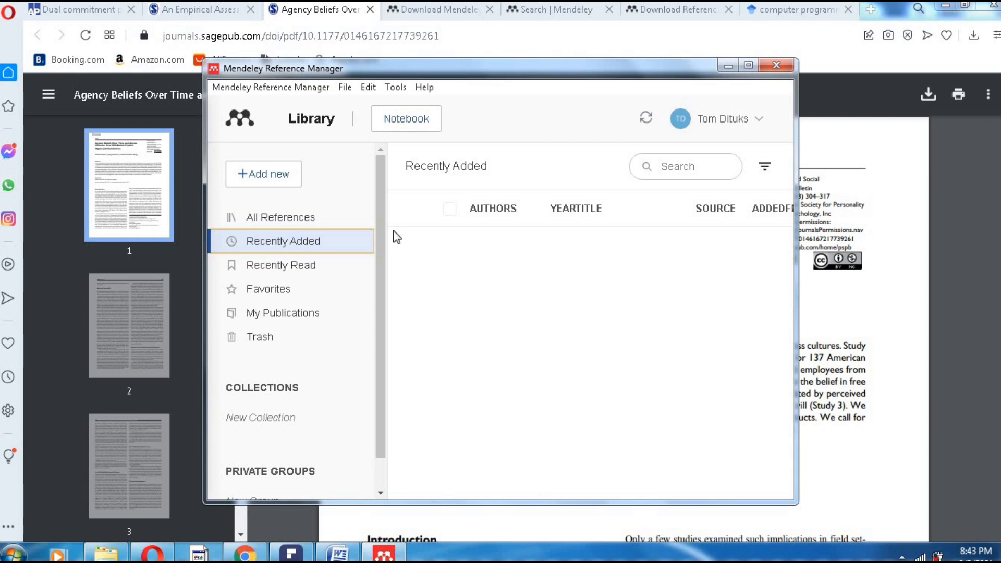
- Enlarge the Mendeley window and import job satisfaction 1–5 PDFs from the Desktop as files from computer
left_click_drag(205, 58, 95, 47)
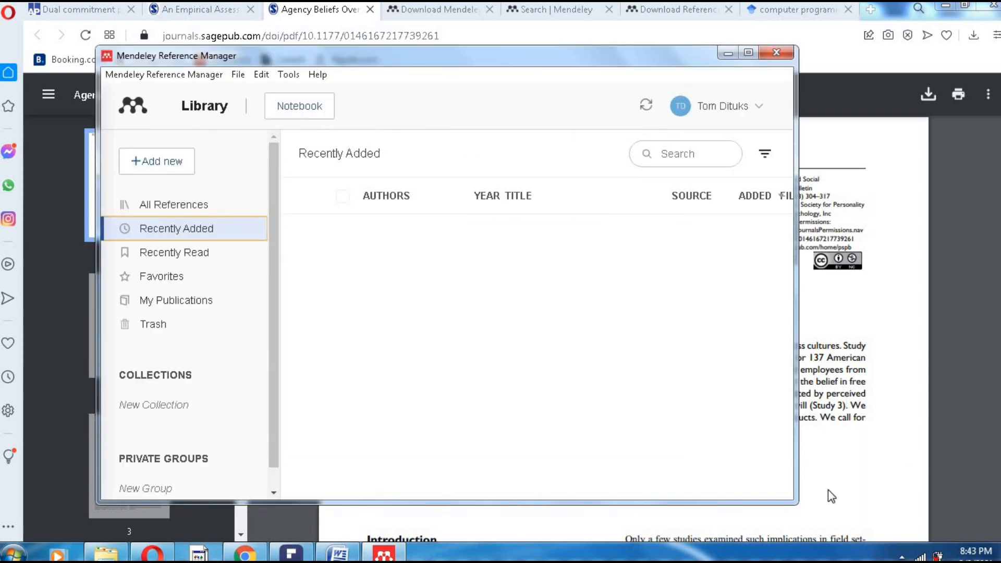
left_click_drag(789, 499, 913, 522)
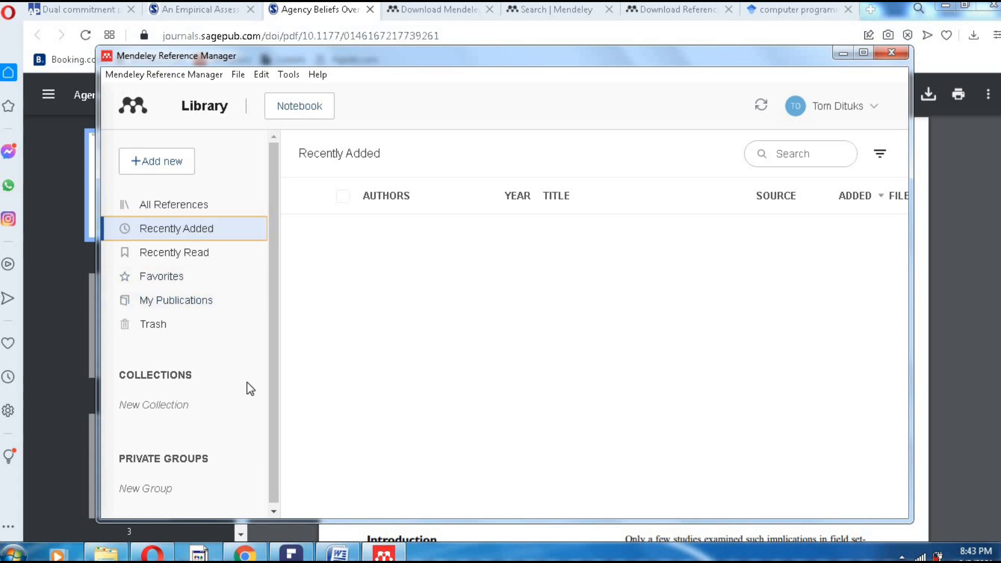
left_click(148, 161)
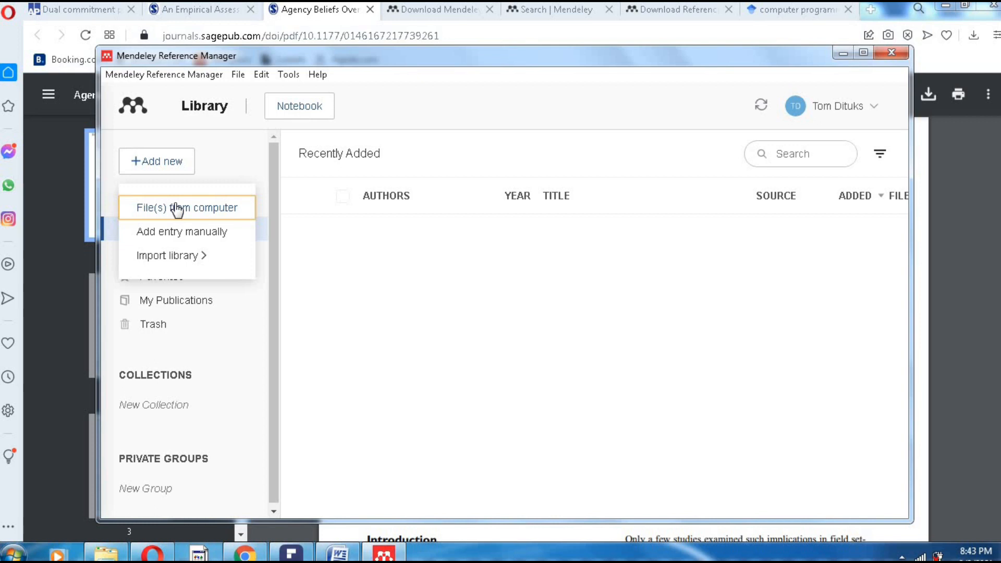
left_click(240, 75)
left_click(175, 208)
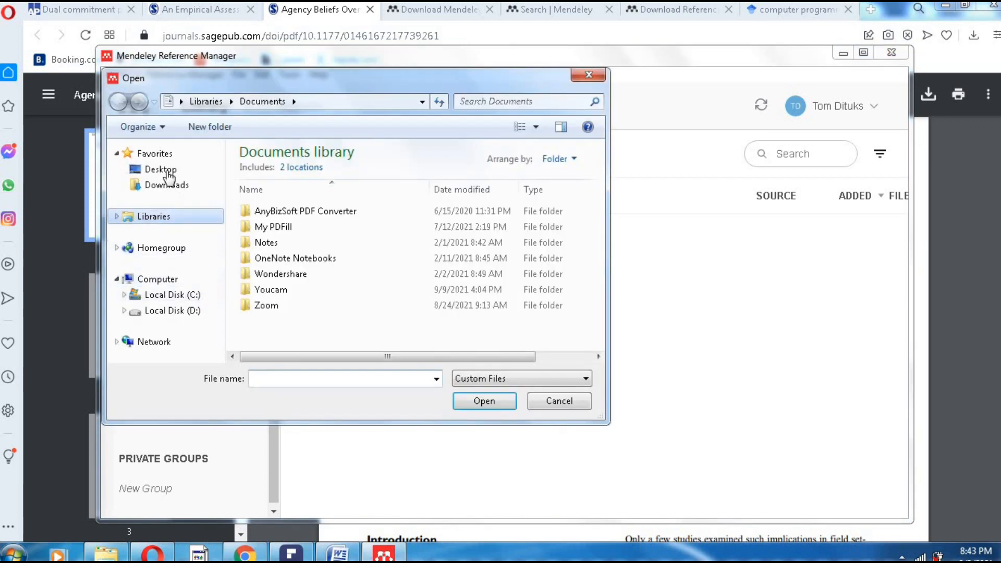
left_click(175, 172)
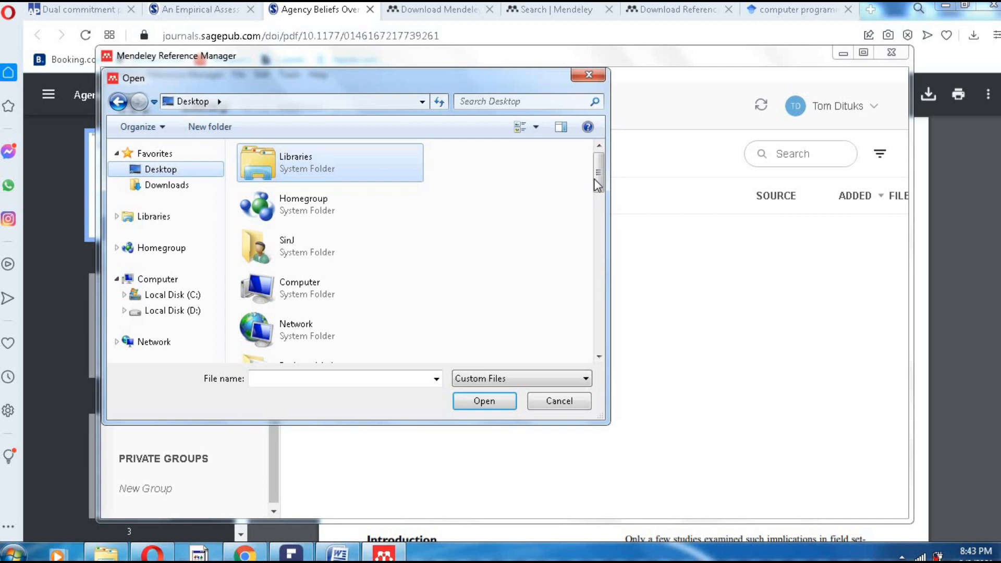
left_click_drag(599, 195, 605, 273)
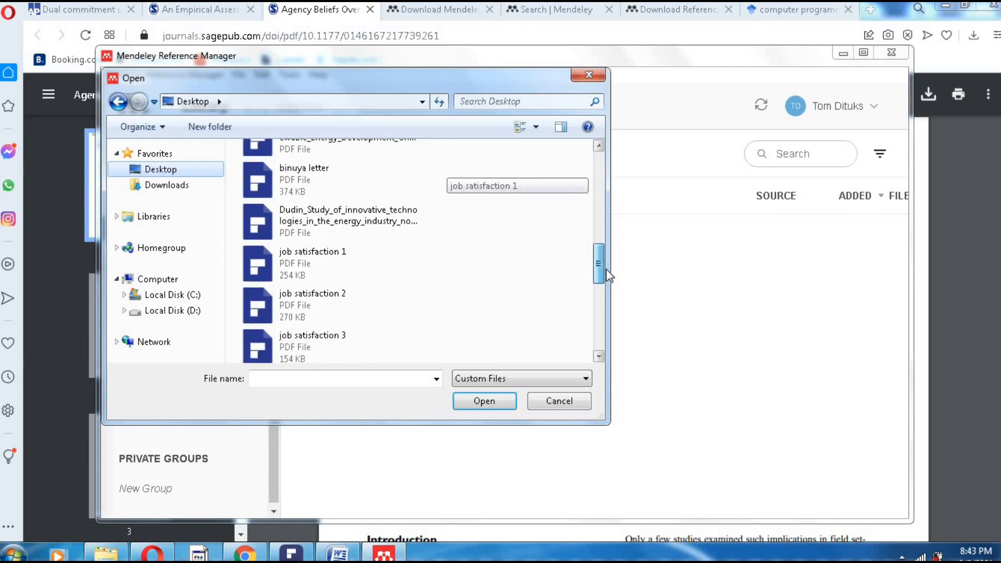
left_click_drag(499, 263, 323, 287)
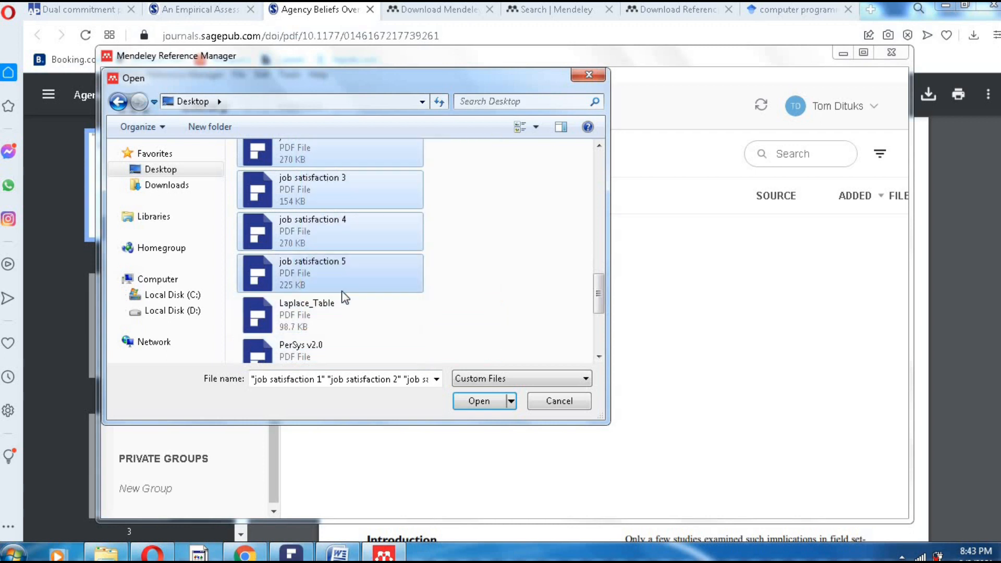
left_click(483, 399)
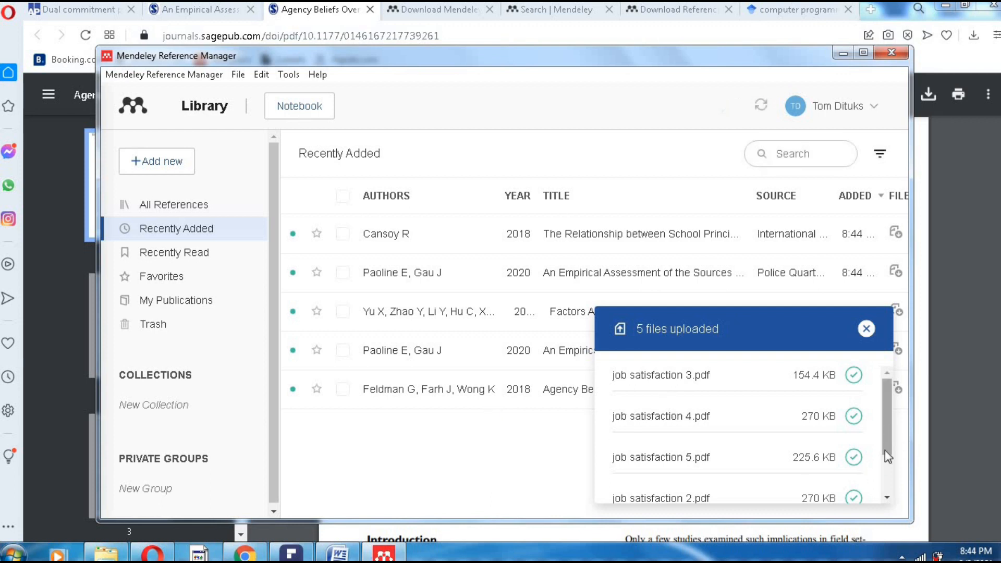
- Scroll the '5 files uploaded' panel, then maximize the Mendeley window
scroll(884, 449, "down", 3)
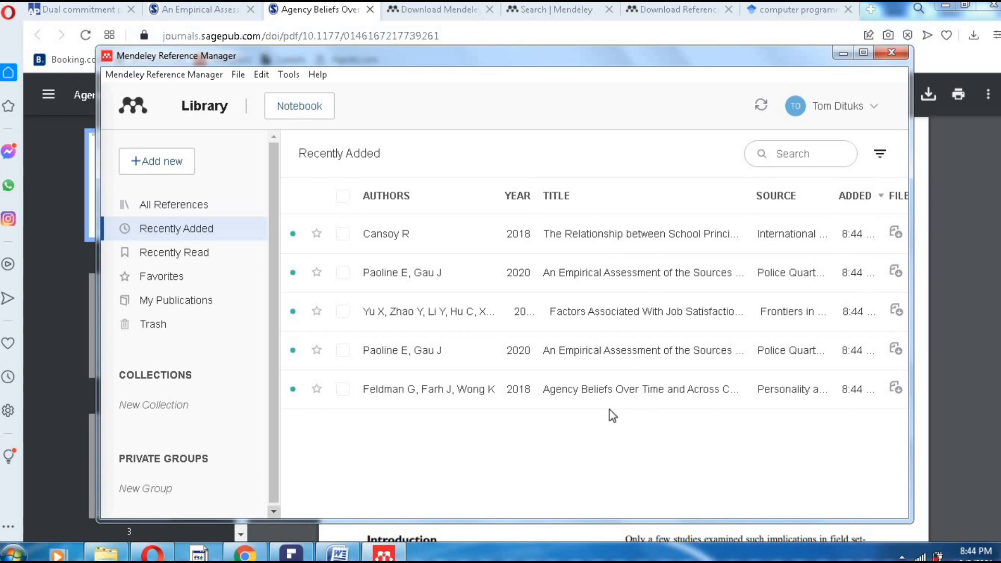
left_click(863, 53)
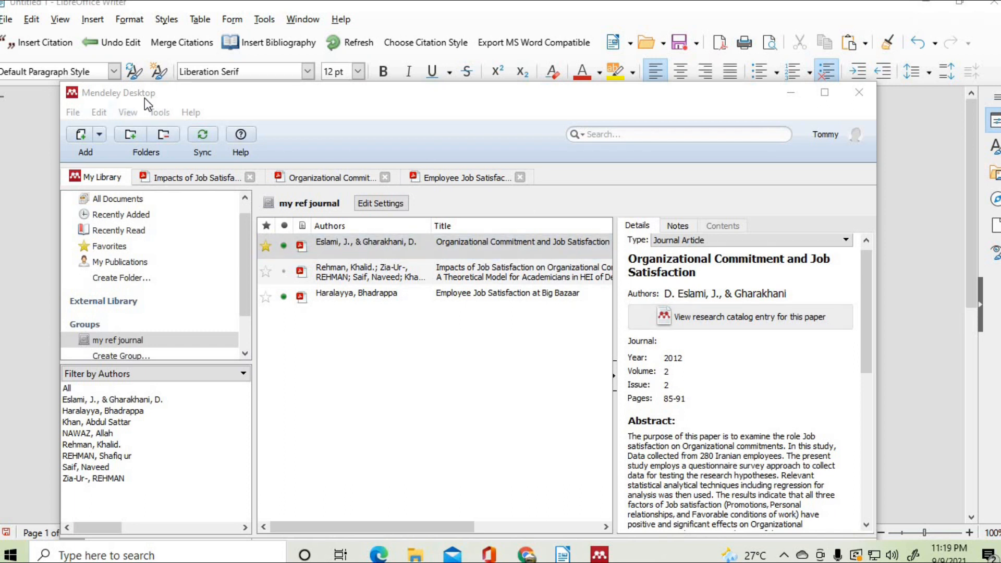
- Bring Mendeley Desktop to the front and raise its window slightly above the document
left_click(484, 104)
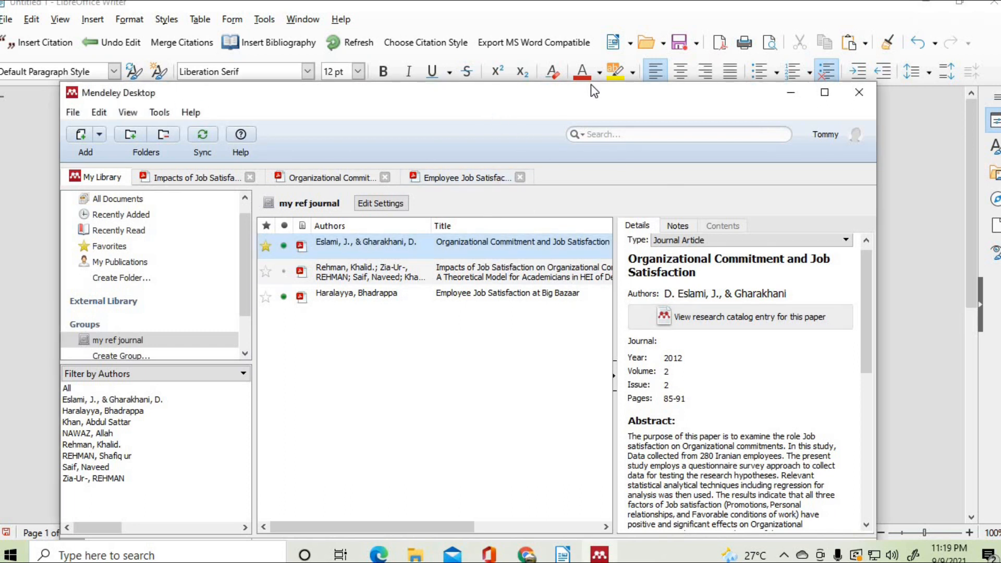
left_click_drag(518, 107, 524, 80)
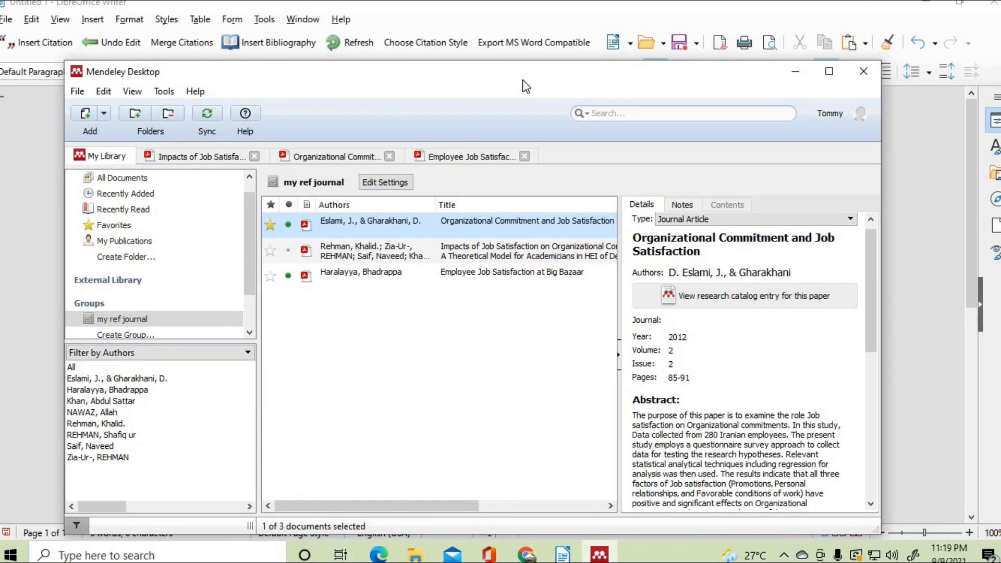
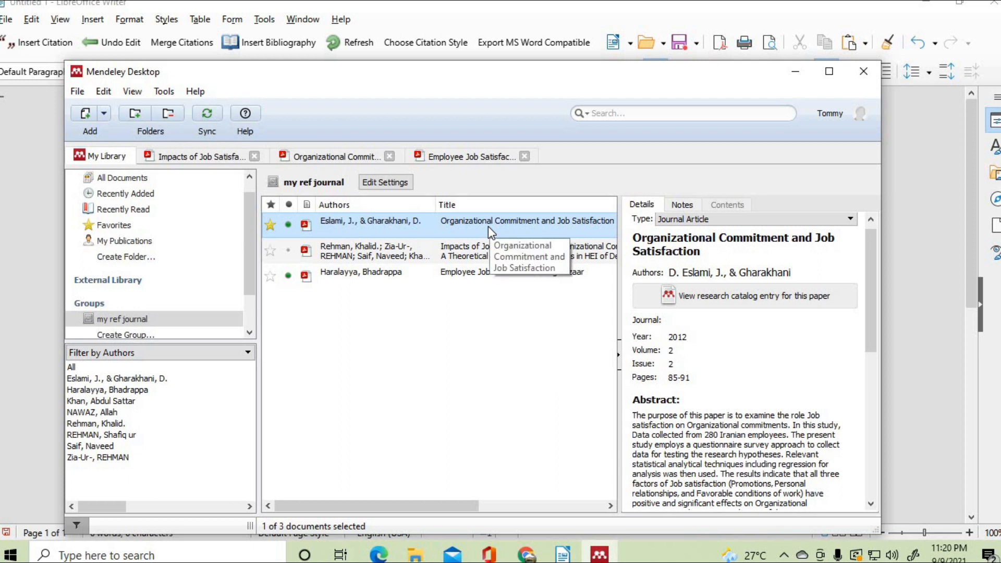
- Close the three open paper tabs and open the Organizational Commitment and Job Satisfaction PDF
left_click(255, 157)
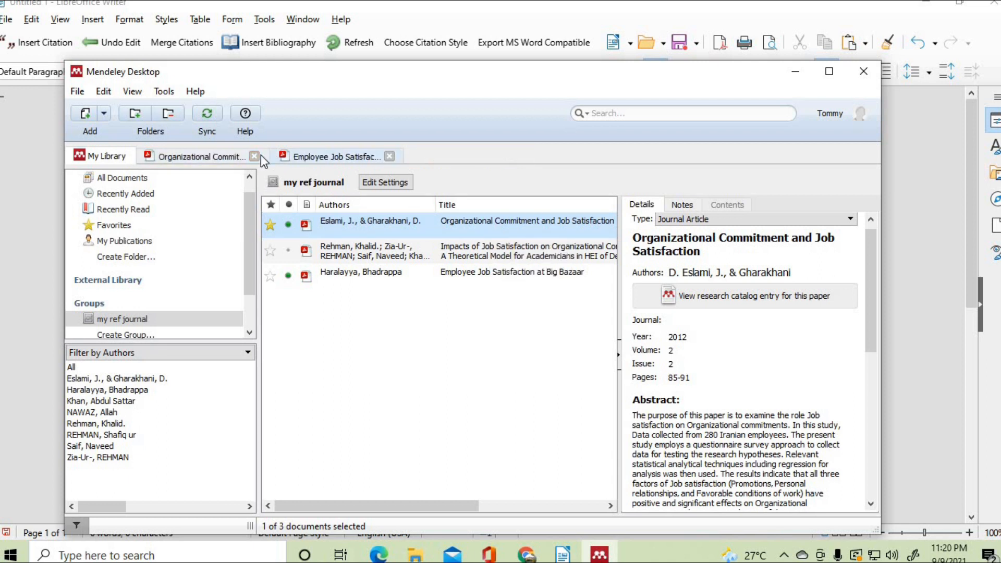
left_click(254, 156)
left_click(254, 156)
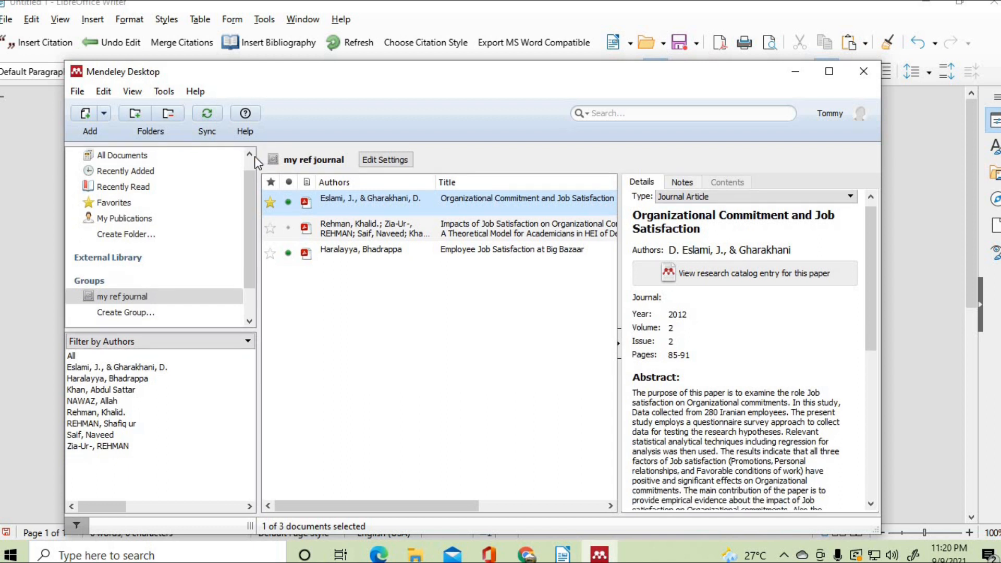
double_click(459, 208)
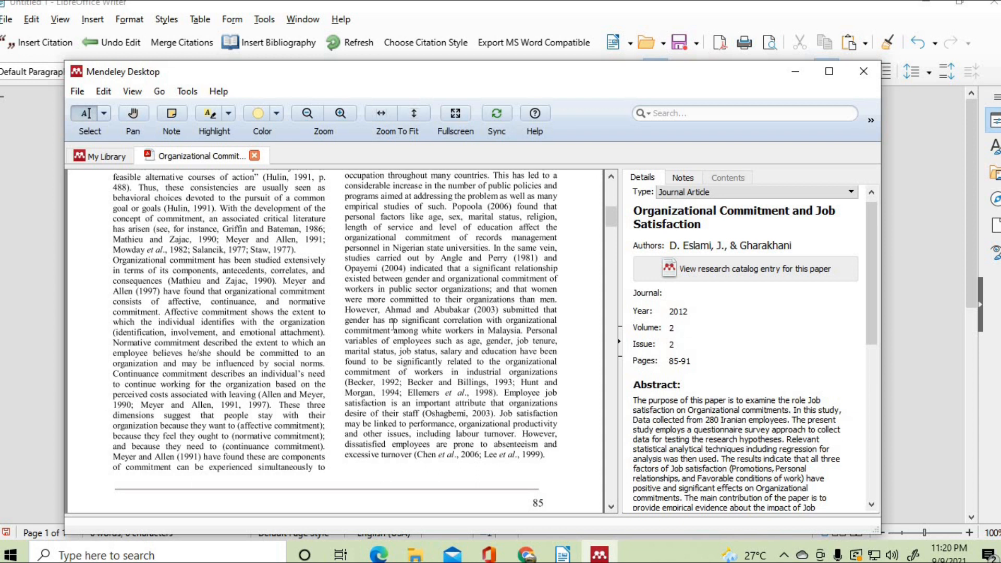
scroll(396, 320, "up", 8)
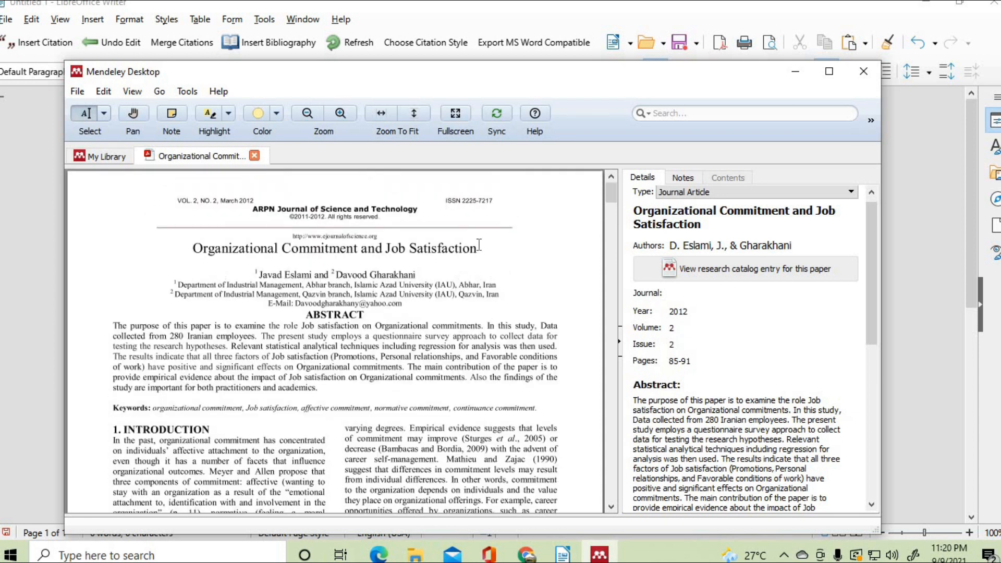
- Copy the paper's title from its first page and switch to Google Scholar in Chrome
left_click_drag(478, 249, 206, 249)
right_click(206, 249)
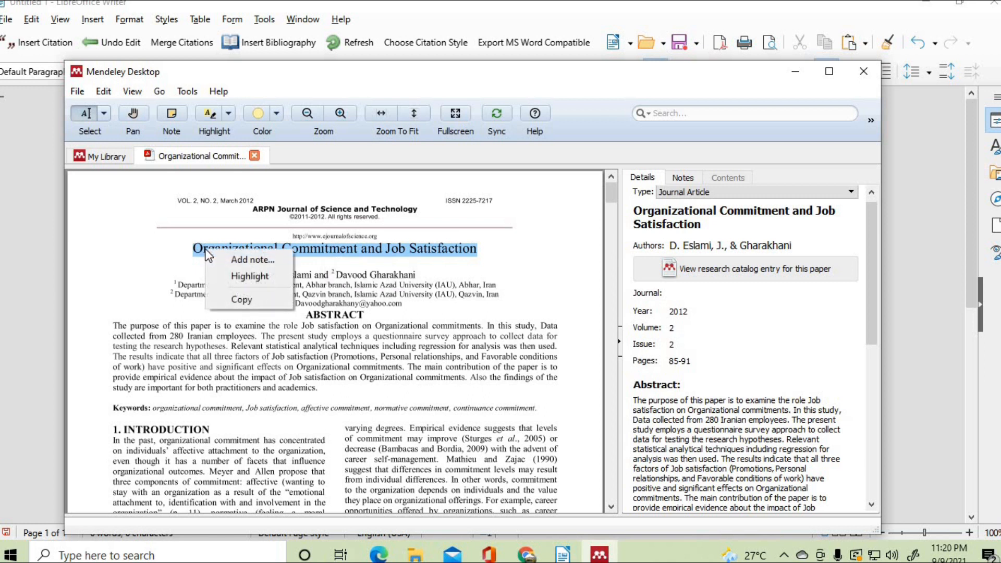
left_click(252, 298)
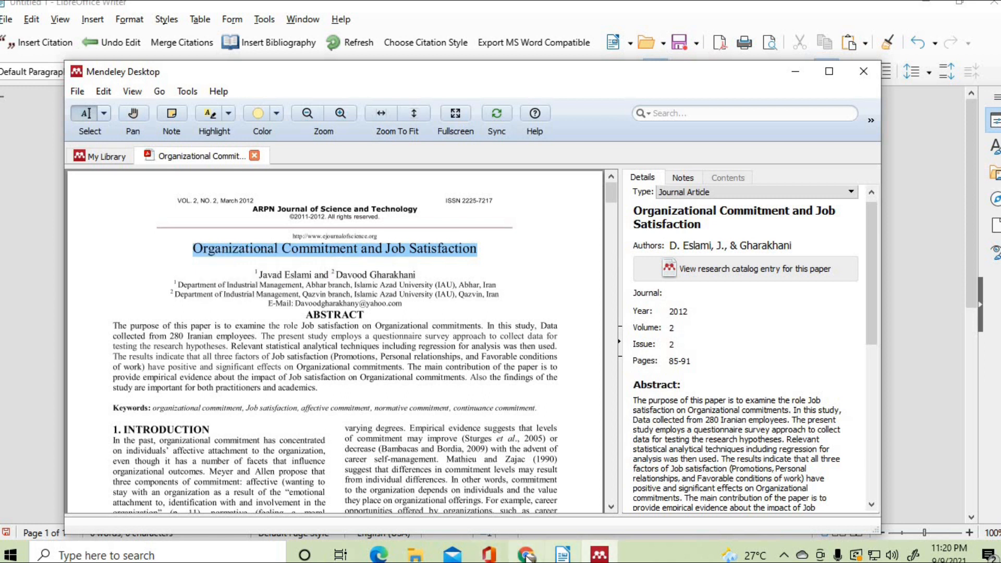
left_click(528, 556)
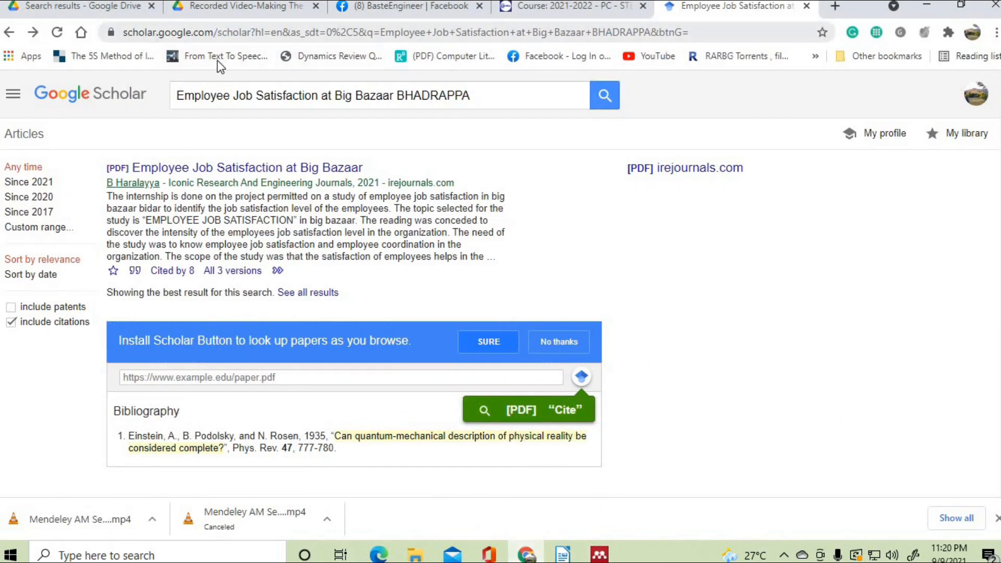
- Replace the Scholar query with the pasted 'Organizational Commitment and Job Satisfaction' title and search, then return to Mendeley
left_click_drag(500, 96, 175, 94)
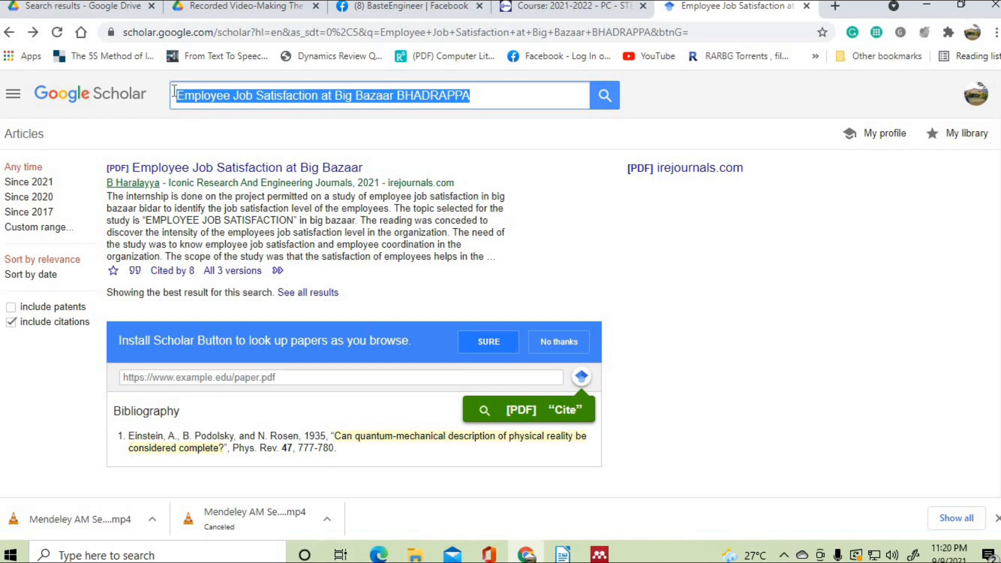
key("BackSpace")
right_click(187, 95)
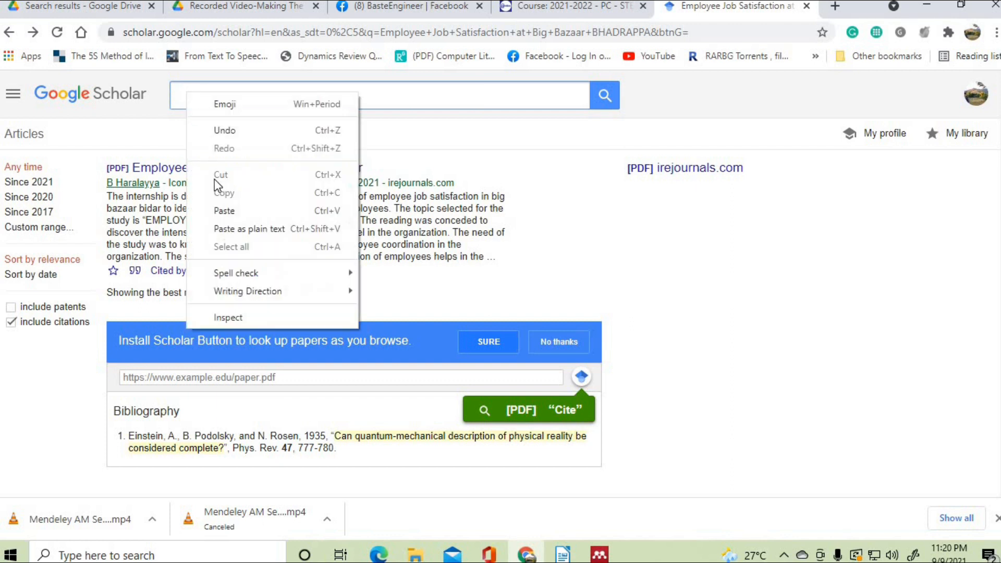
left_click(223, 208)
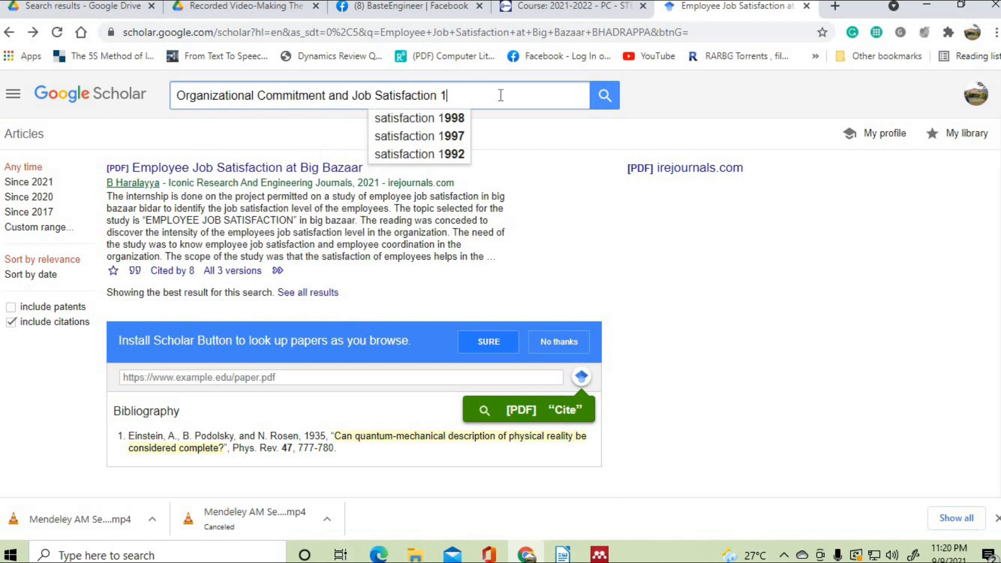
left_click(602, 94)
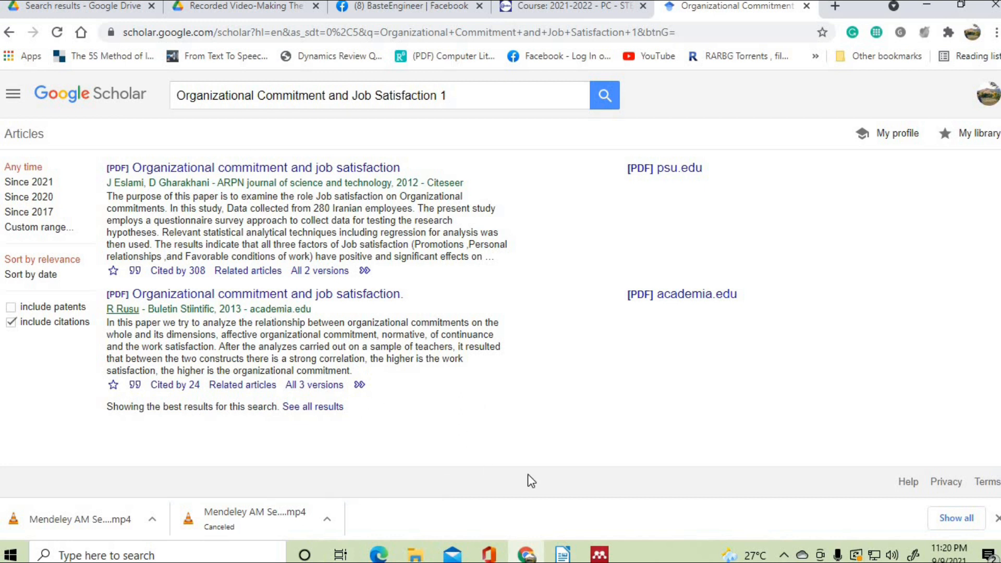
left_click(600, 554)
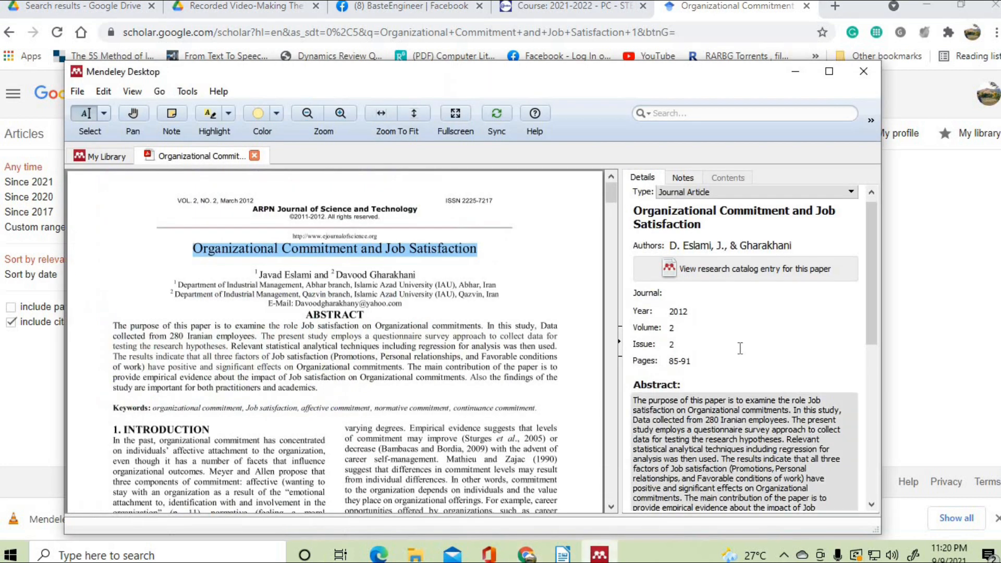
- Move the Mendeley window aside and show Scholar's citation formats for the first result
left_click_drag(392, 78, 631, 80)
left_click_drag(534, 85, 621, 81)
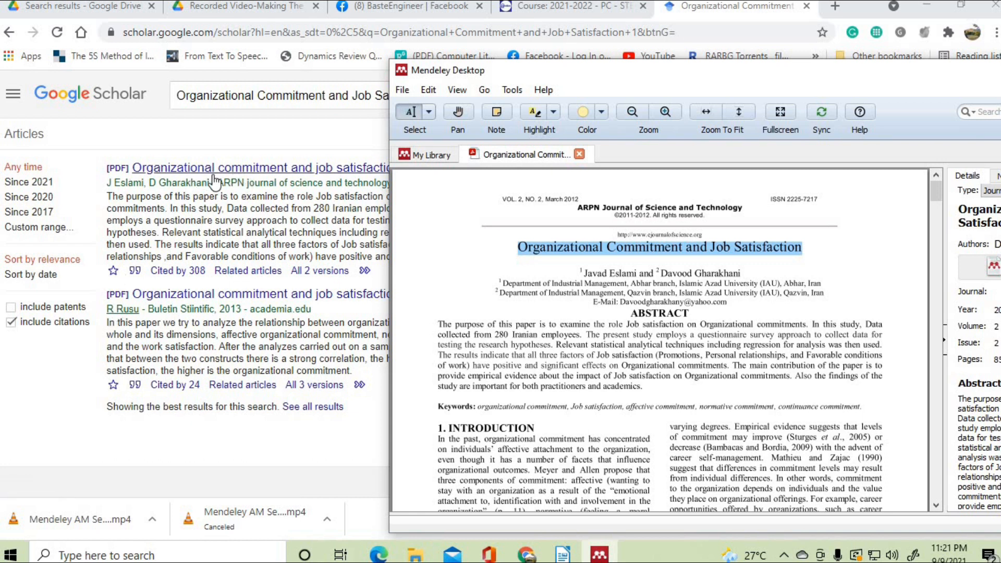
left_click(137, 272)
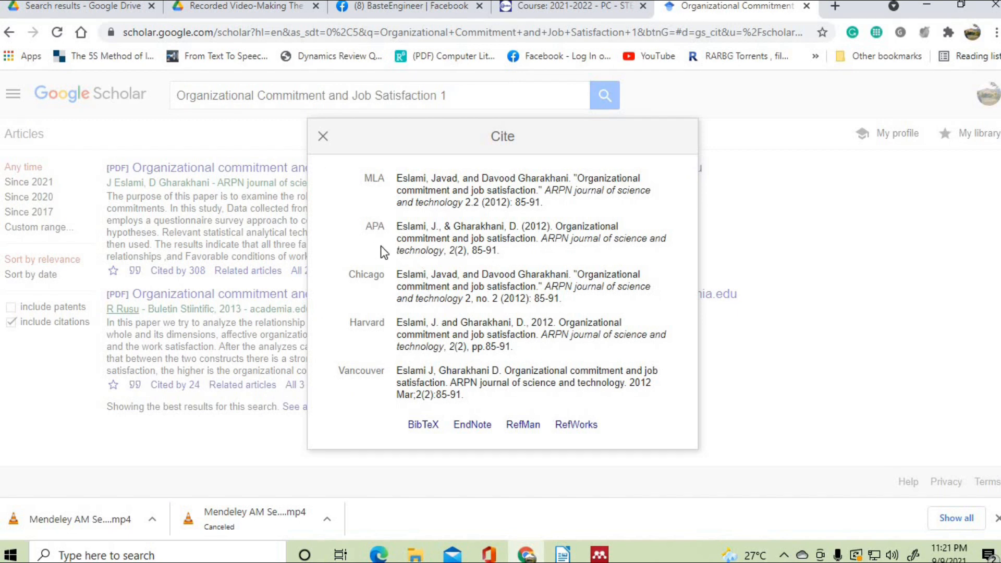
- Check the paper's authors, year, volume, issue and pages against the citation, then close the citation window
left_click(614, 556)
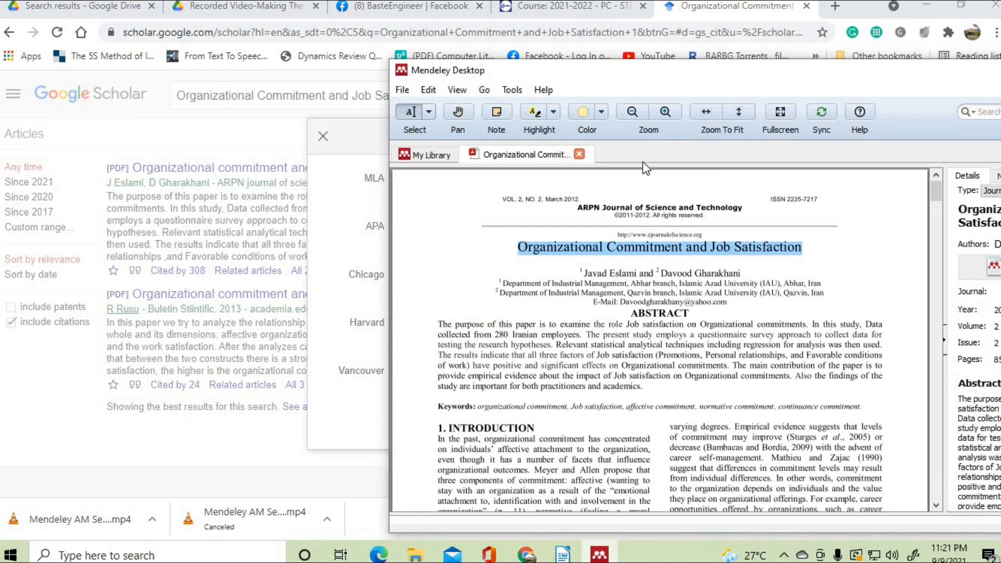
left_click_drag(814, 84, 472, 339)
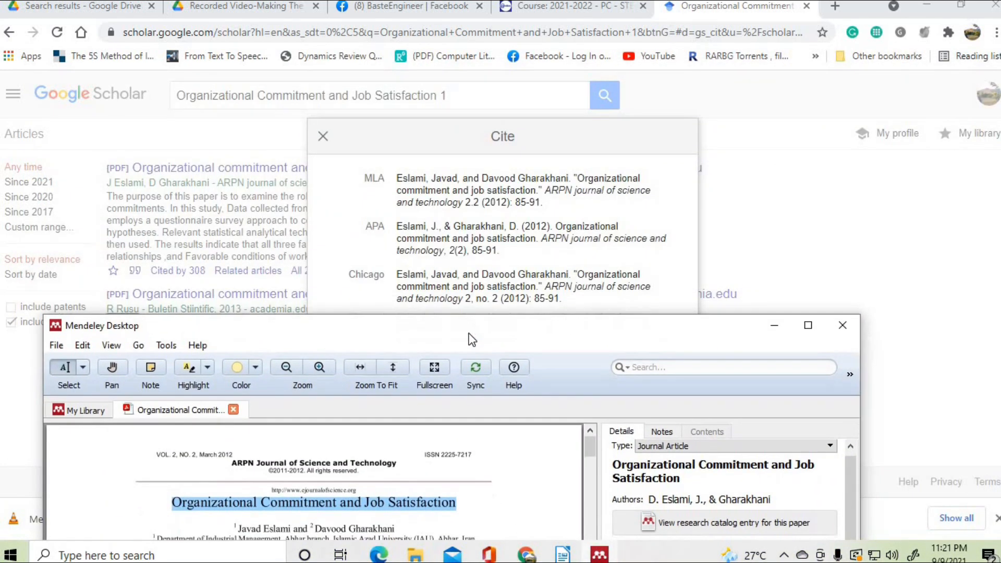
left_click_drag(638, 333, 640, 288)
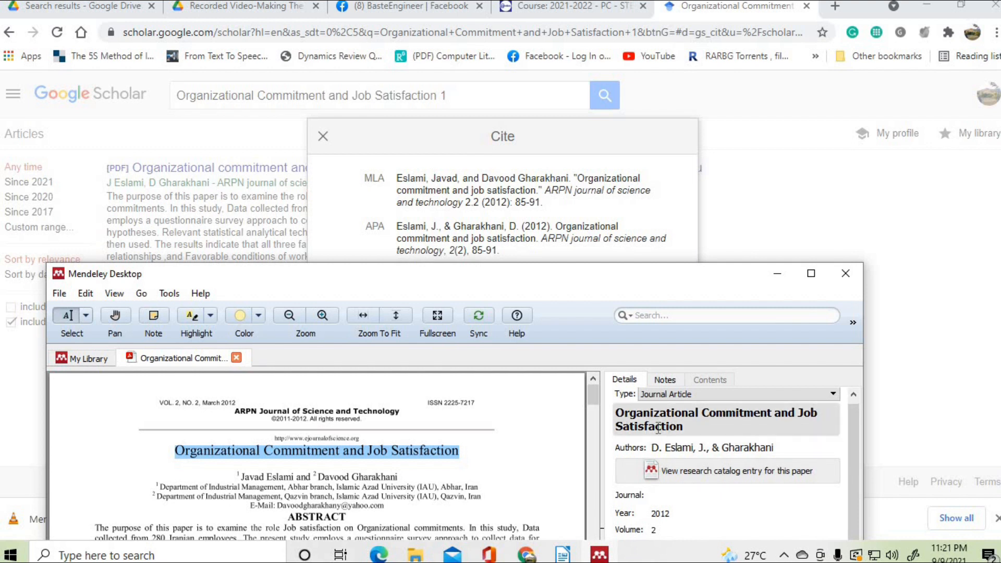
left_click(686, 447)
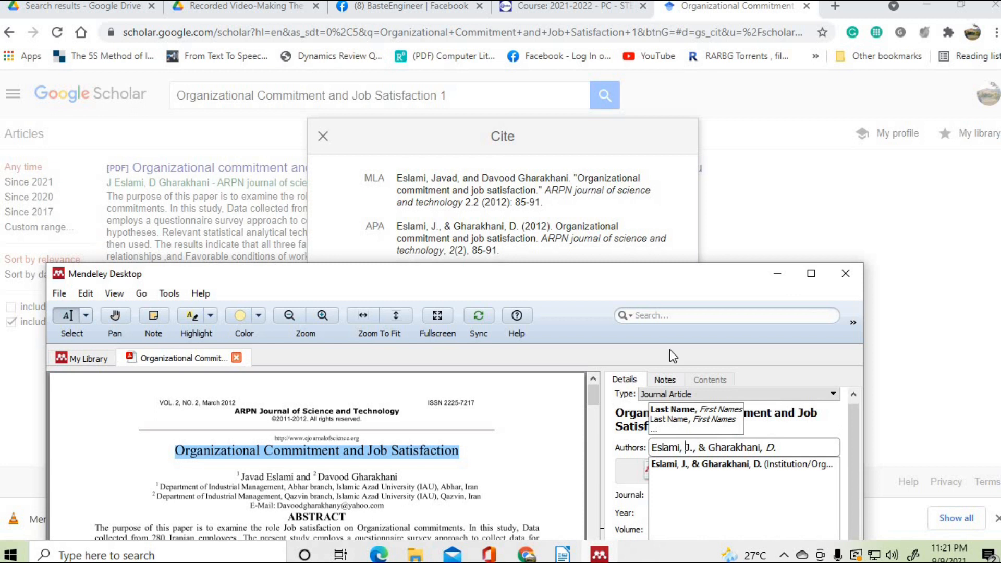
left_click(854, 446)
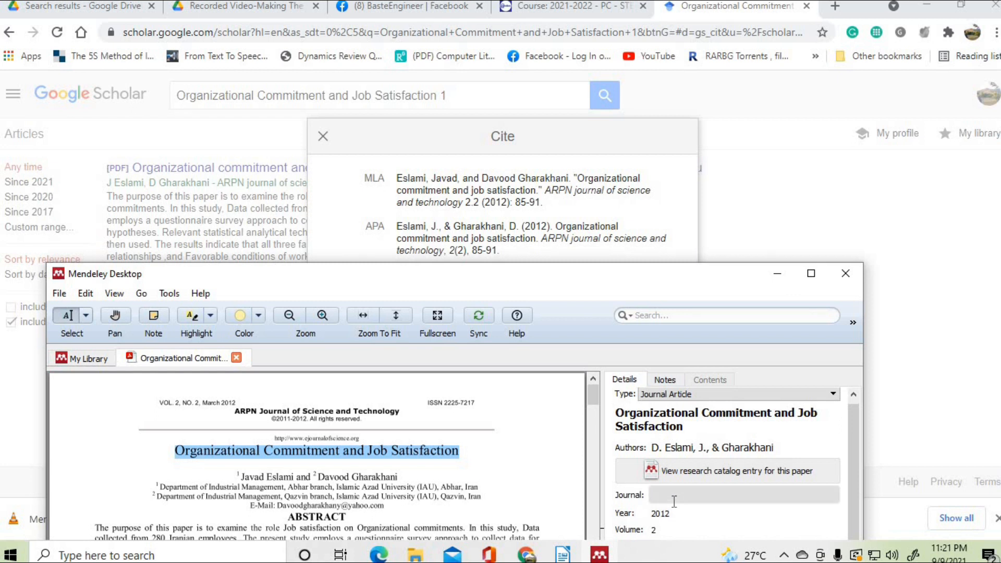
scroll(674, 500, "down", 3)
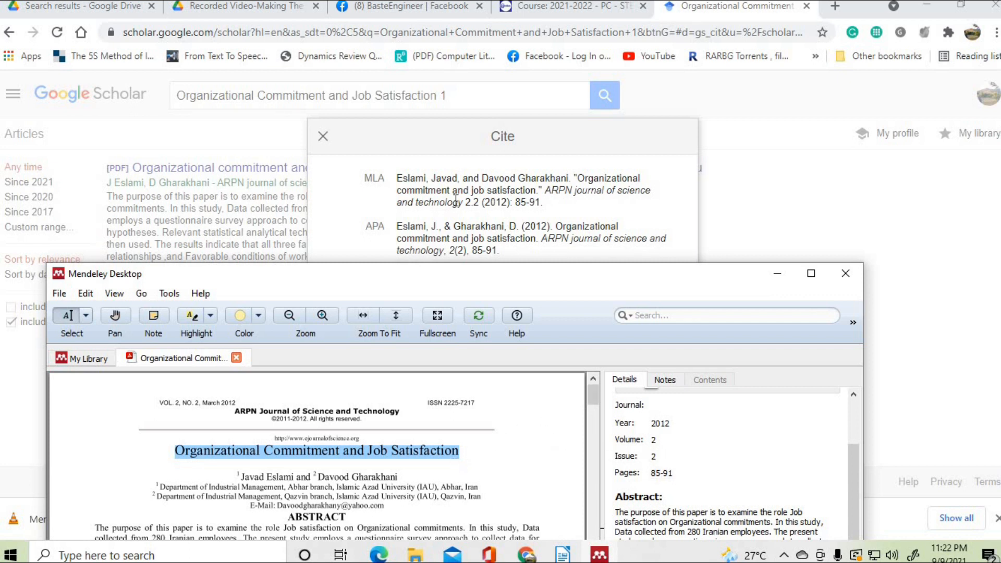
left_click(320, 135)
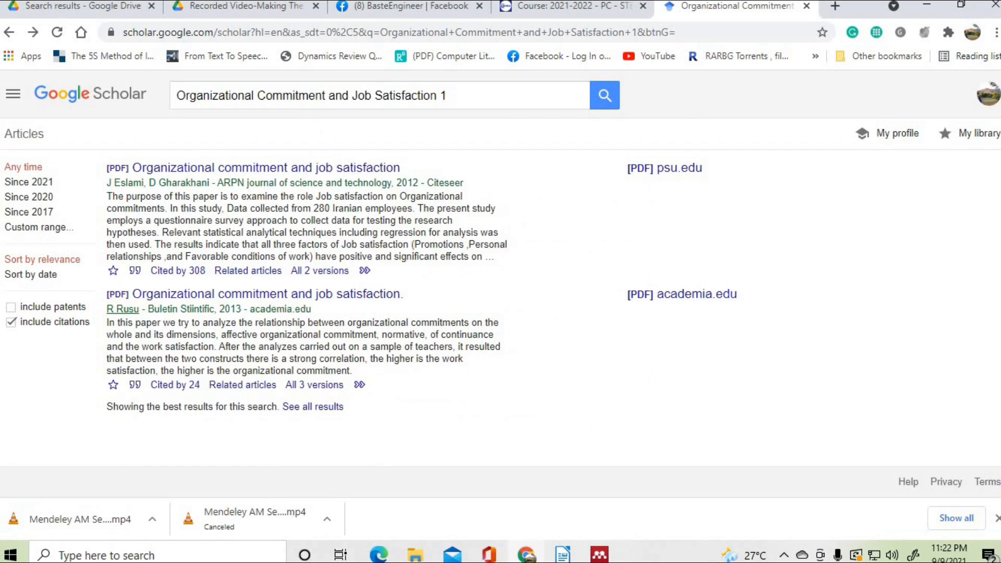
- From My Library, open the Impacts of Job Satisfaction on Organizational Commitment PDF
left_click(600, 555)
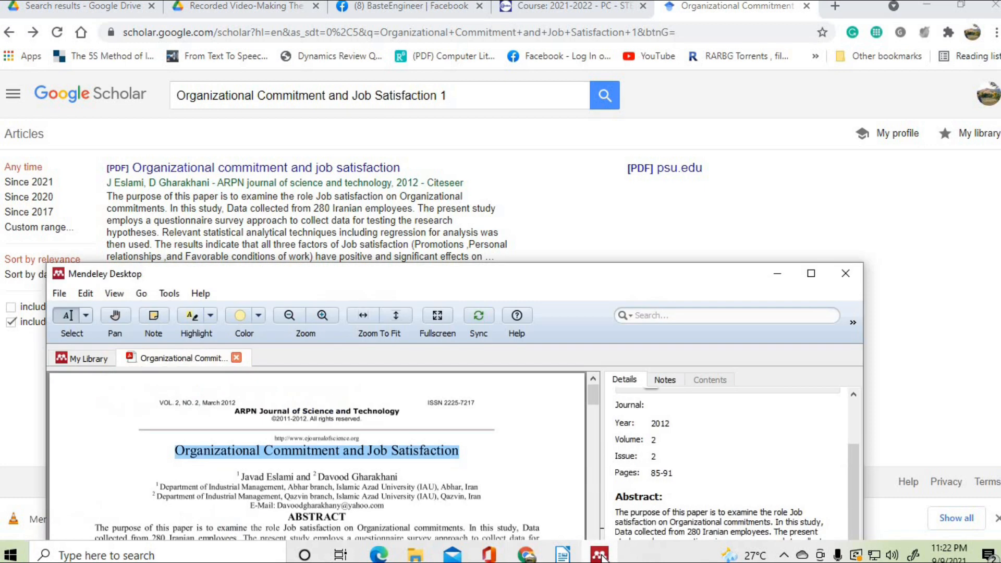
left_click(98, 362)
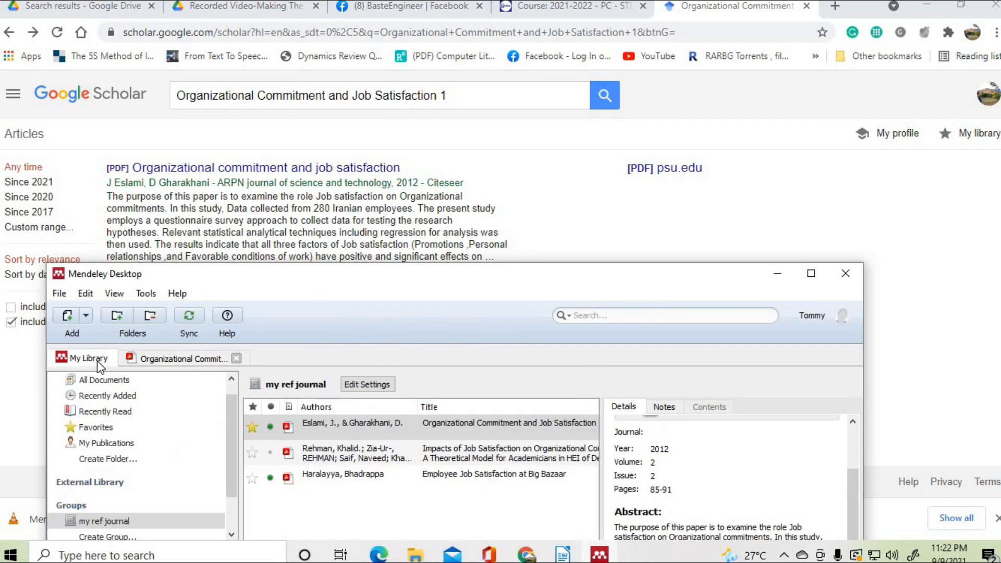
double_click(446, 452)
scroll(447, 452, "up", 6)
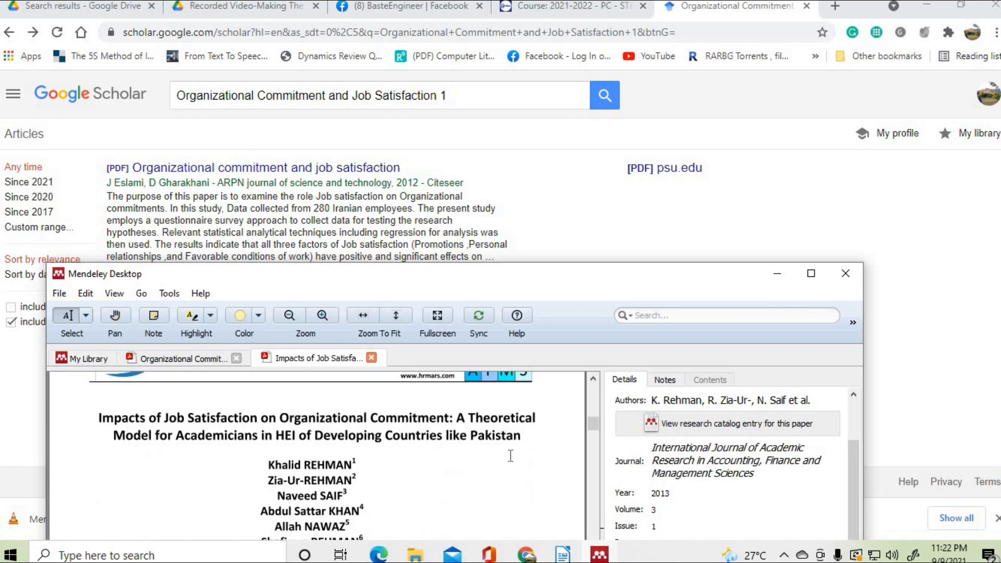
- Copy the paper's two-line title and select the old Google Scholar query
mouse_move(472, 429)
left_mouse_down()
mouse_move(354, 438)
mouse_move(524, 438)
mouse_move(463, 439)
left_mouse_up()
right_click(461, 436)
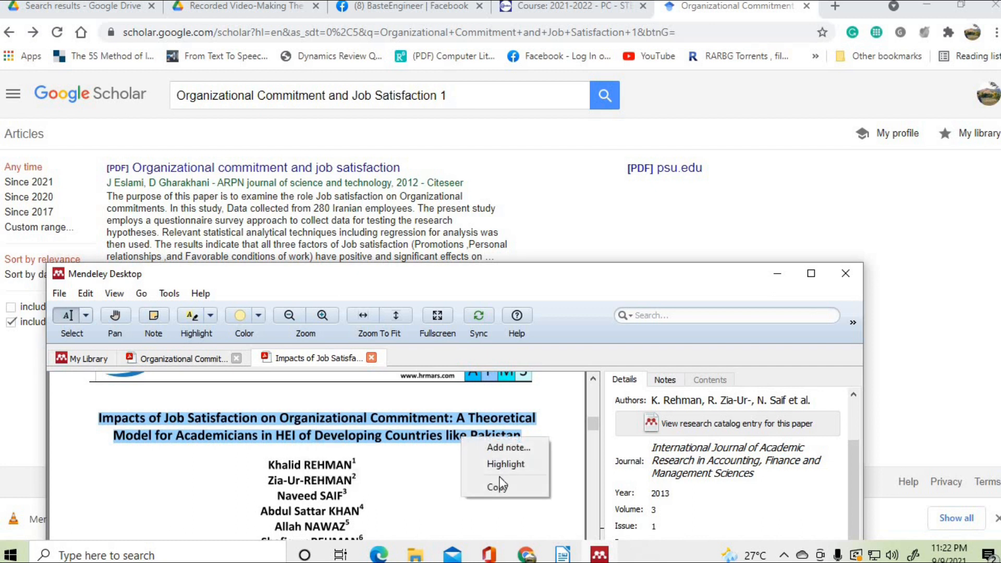
left_click(498, 489)
left_click_drag(460, 96, 172, 99)
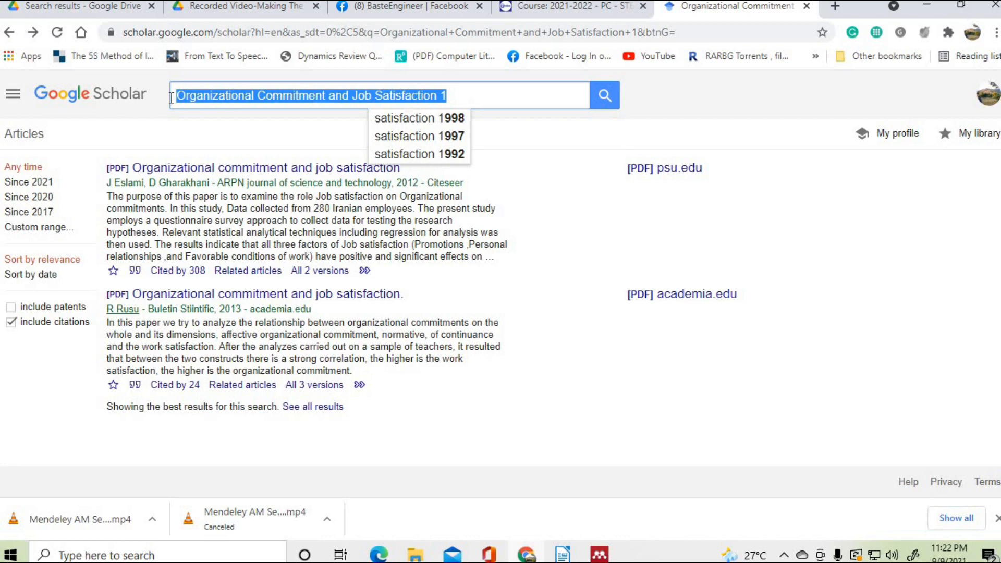
- Search Scholar for the pasted Impacts of Job Satisfaction title and show its citation formats
key("BackSpace")
right_click(184, 94)
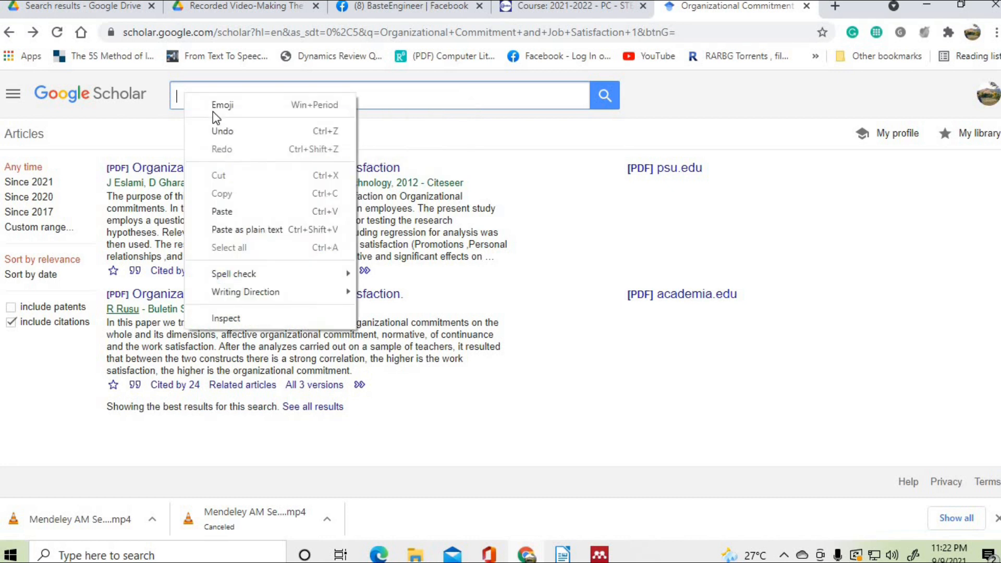
left_click(233, 211)
left_click(598, 102)
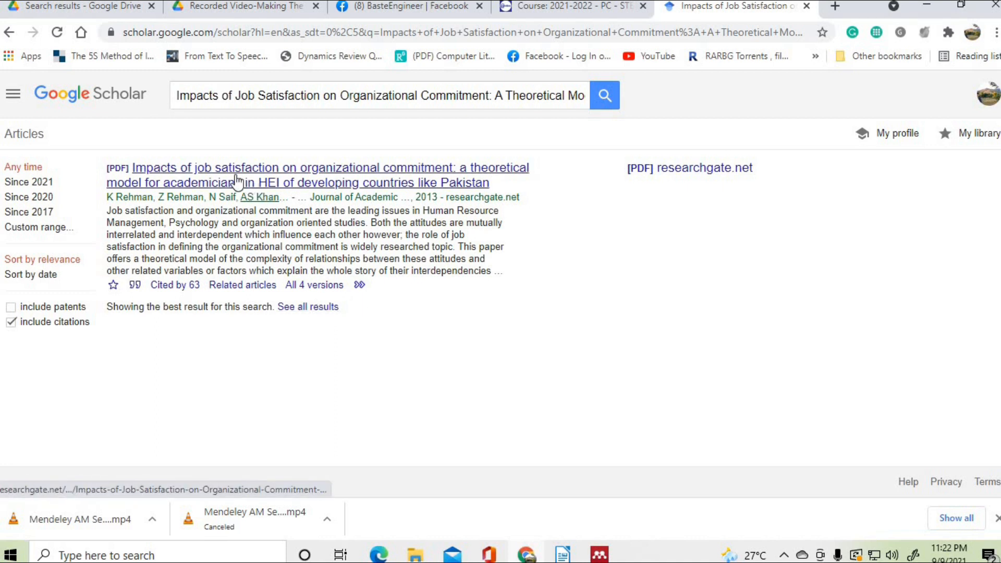
left_click(137, 286)
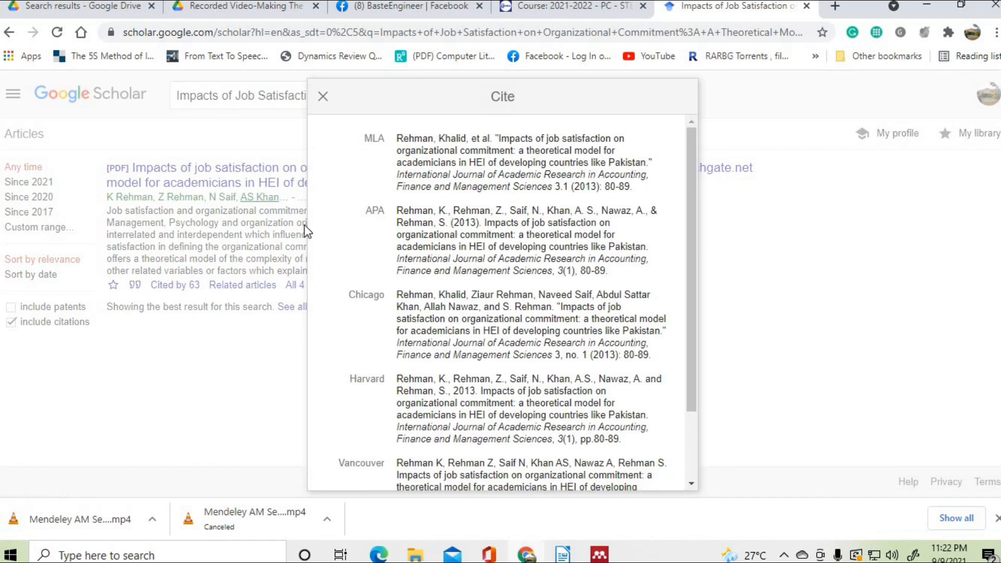
left_click(600, 554)
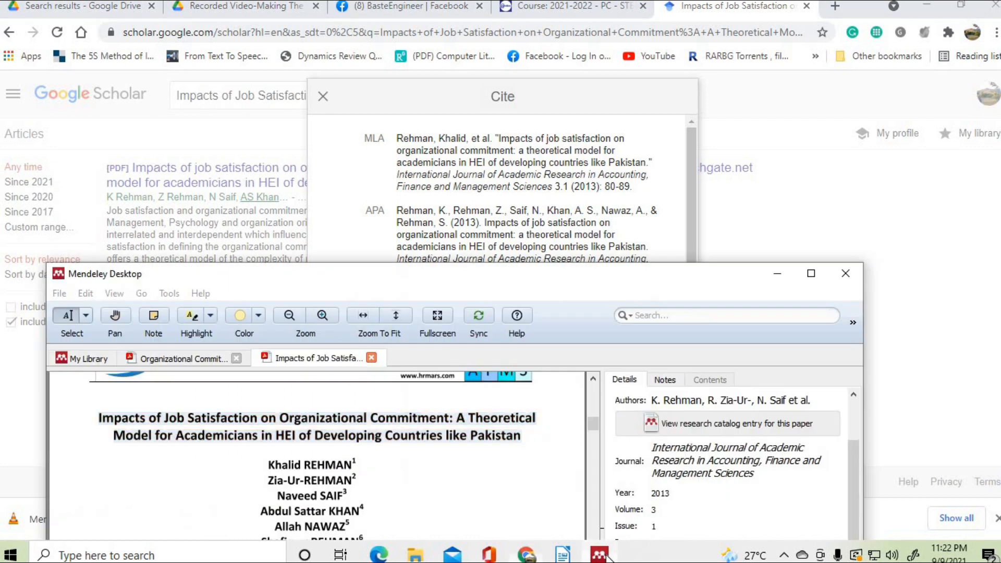
- Open the Impacts of Job Satisfaction paper's author list and lower the window to see Scholar's citation
left_click(700, 403)
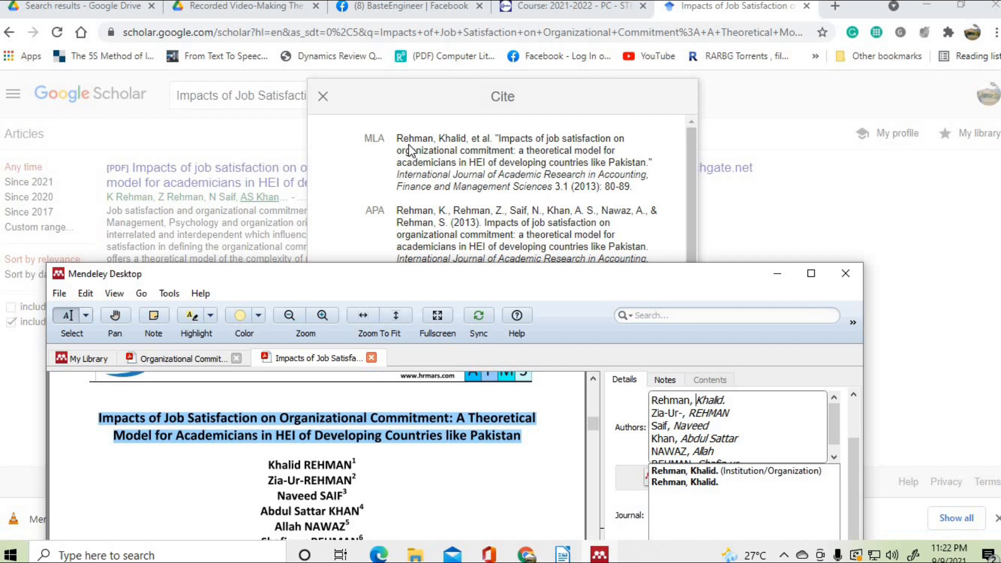
mouse_move(497, 278)
left_mouse_down()
mouse_move(496, 305)
mouse_move(490, 297)
left_mouse_up()
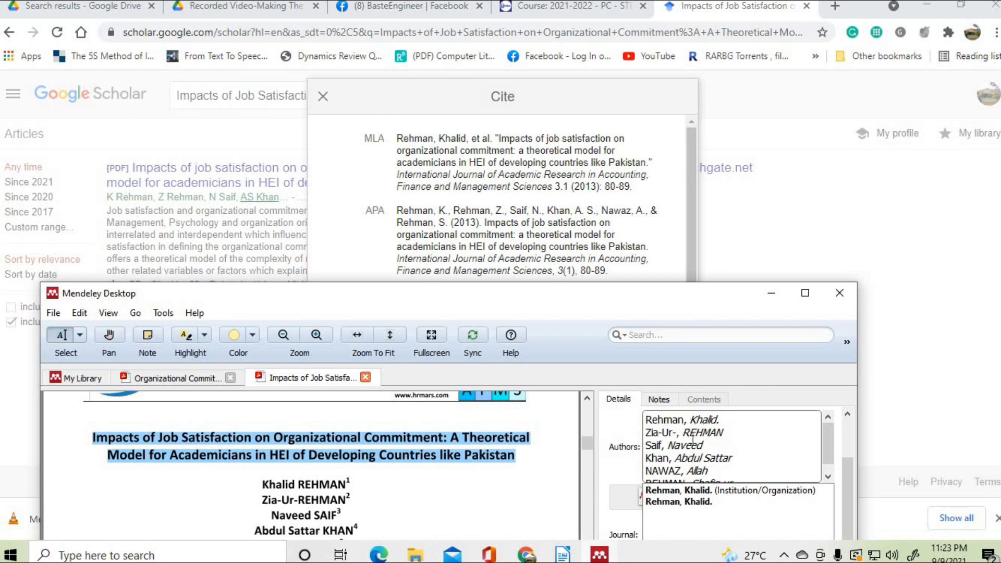
scroll(696, 459, "down", 1)
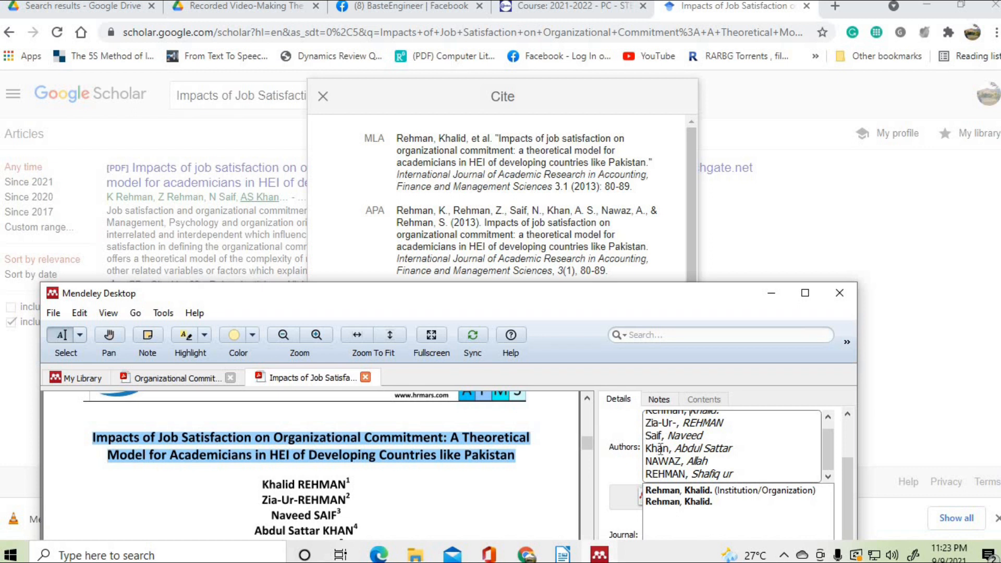
scroll(694, 461, "up", 1)
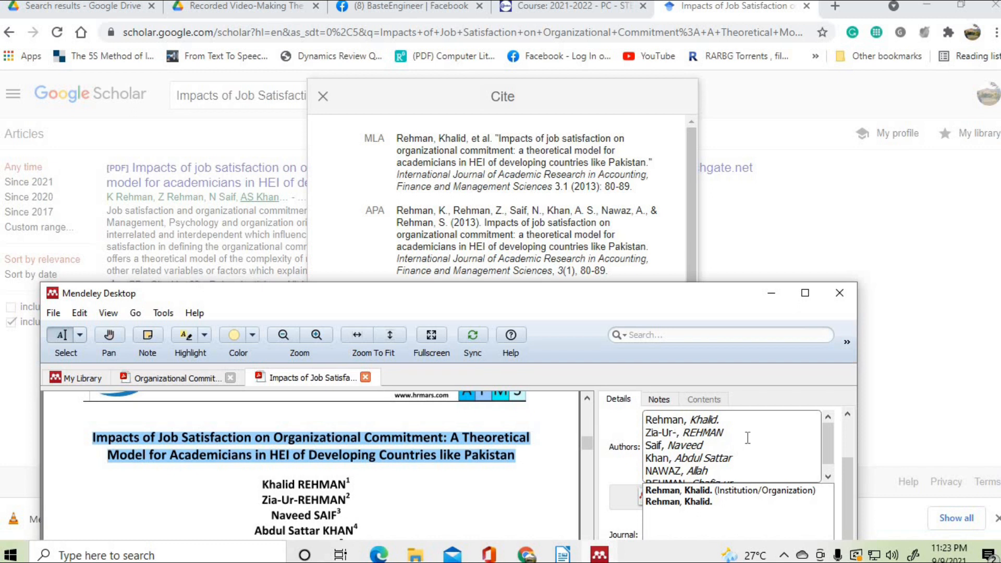
- Move the second author's given name after the surname, typed as ', Zia-Ur'
left_click(684, 432)
key("BackSpace")
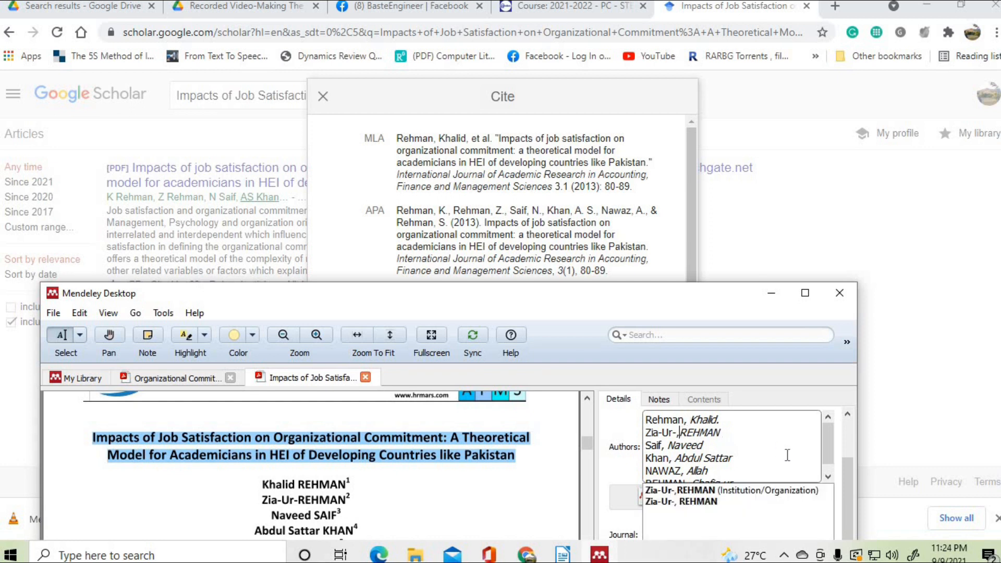
key("BackSpace")
key("BackSpace")
key("BackSpace")
key("BackSpace")
key("BackSpace")
key("BackSpace")
key("BackSpace")
key("BackSpace")
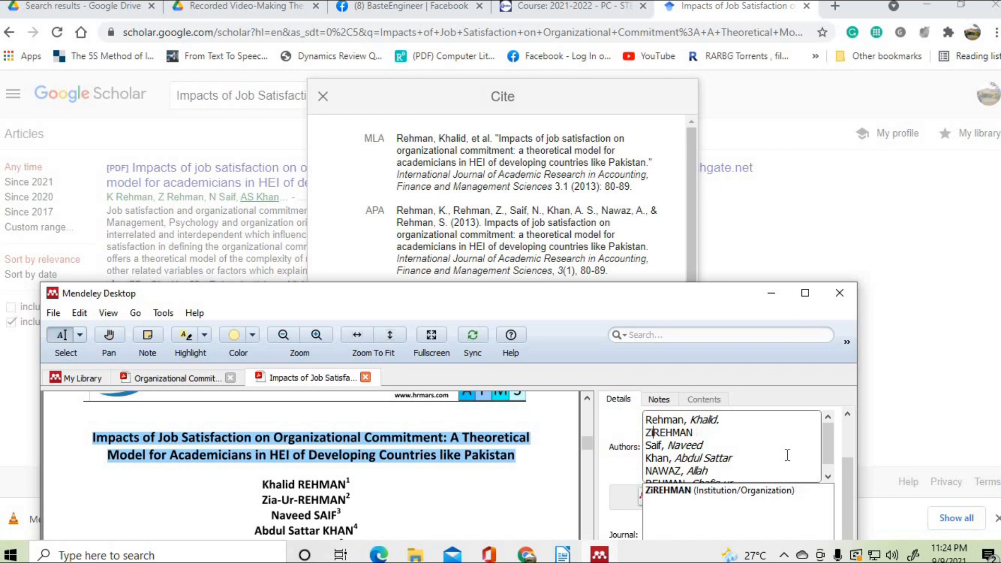
key("End")
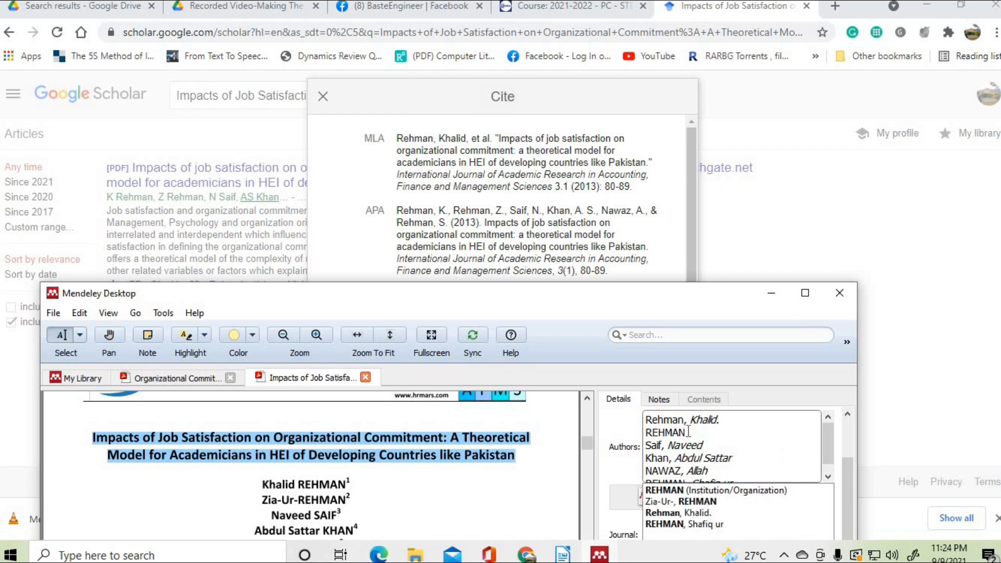
type(",")
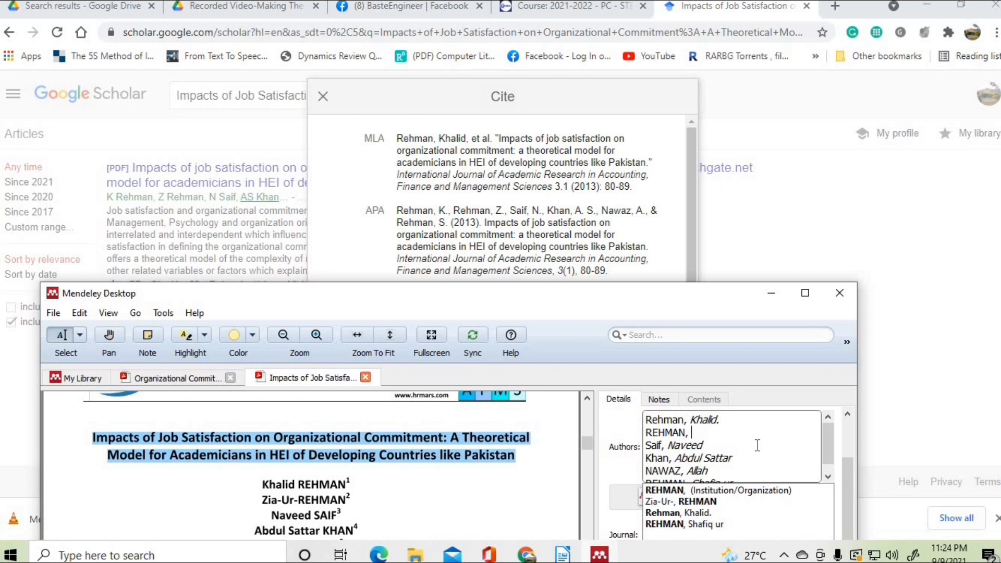
type(" Z")
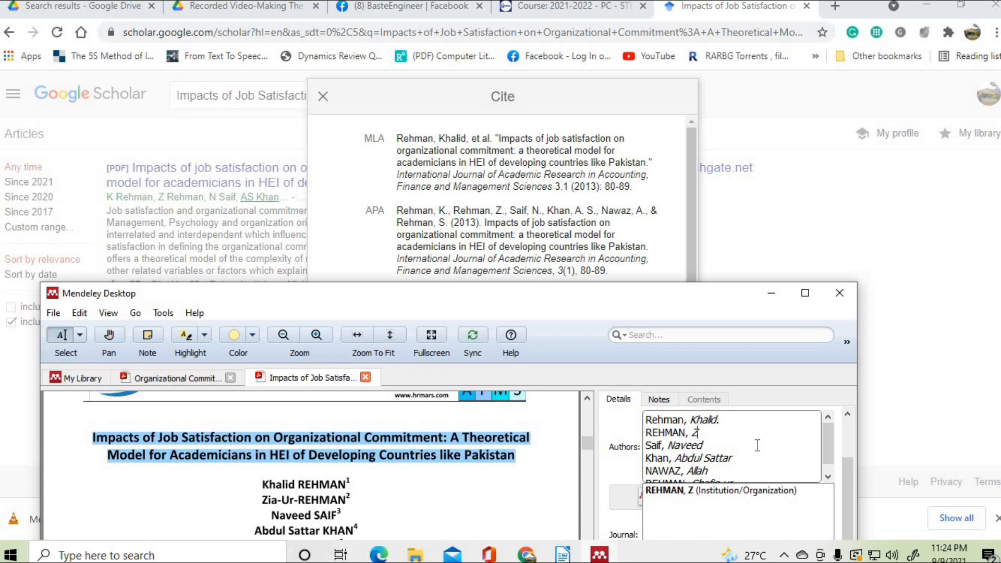
type("ia-Ur")
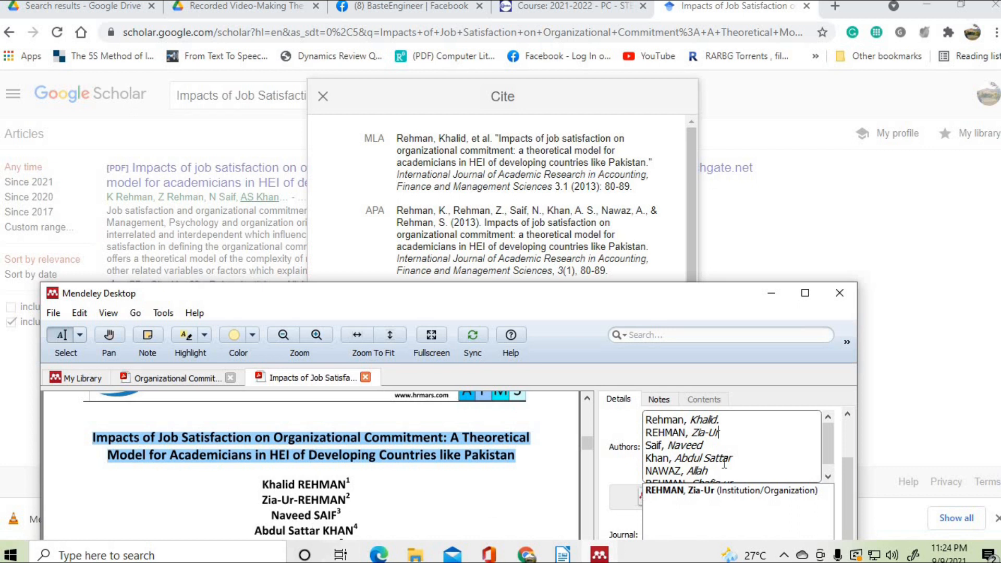
- Commit the corrected author list, then reopen and close it to verify
scroll(718, 449, "down", 1)
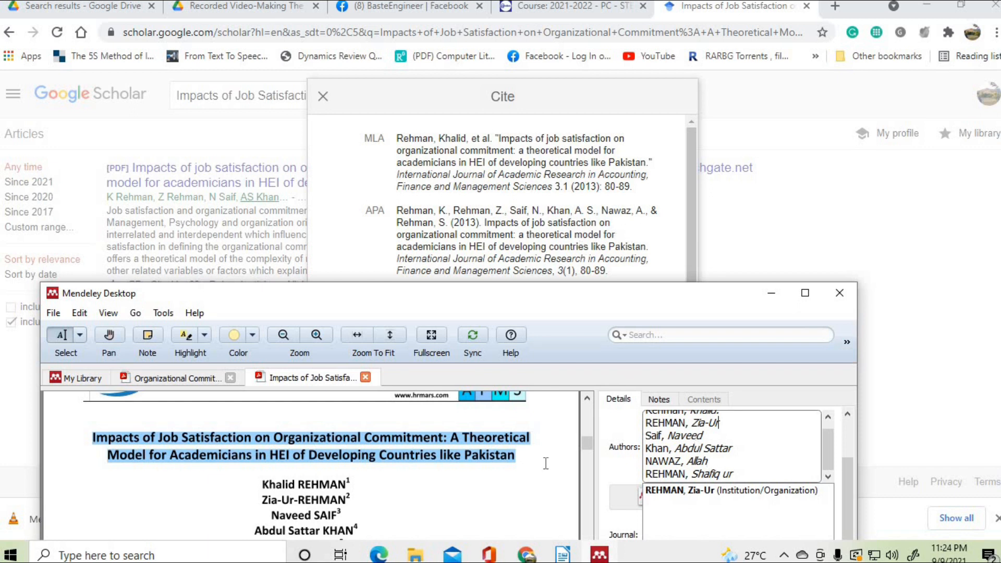
scroll(396, 472, "down", 1)
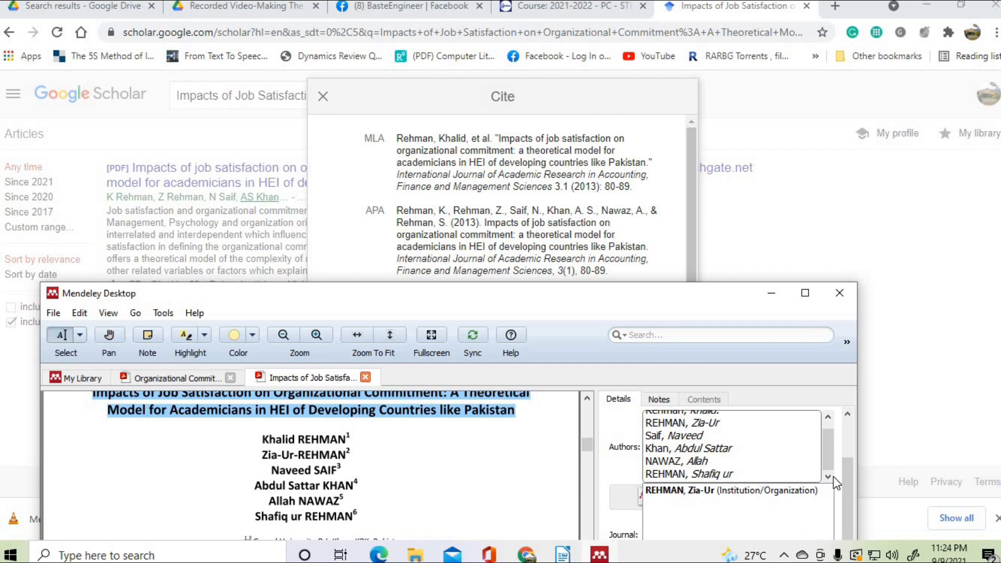
left_click(849, 463)
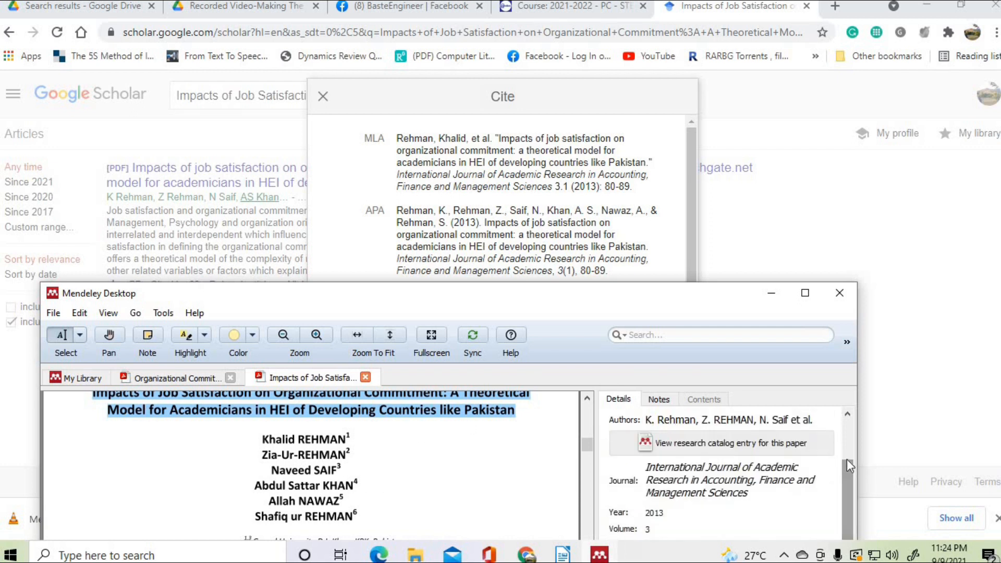
left_click(733, 421)
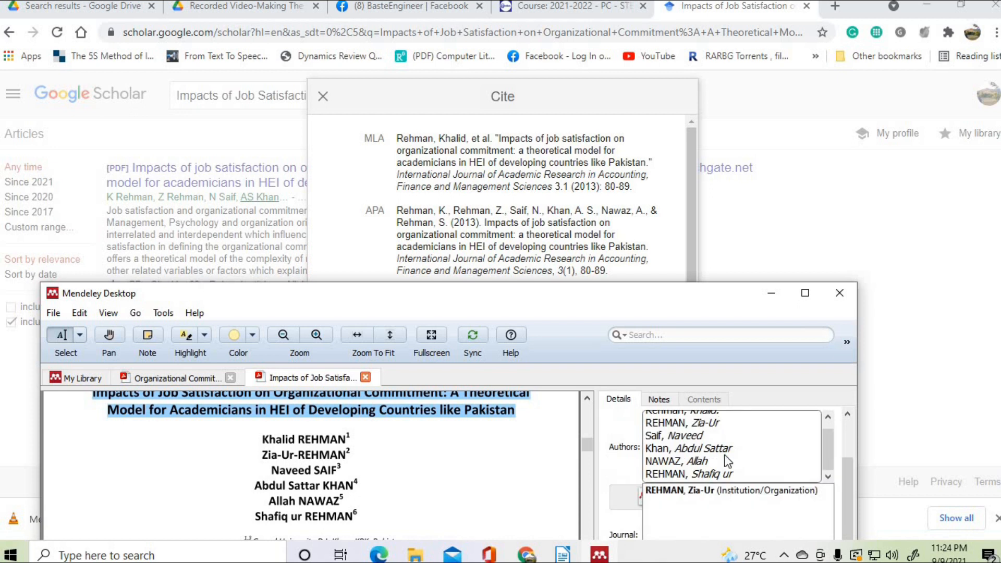
scroll(727, 461, "up", 3)
scroll(729, 477, "down", 3)
left_click(848, 486)
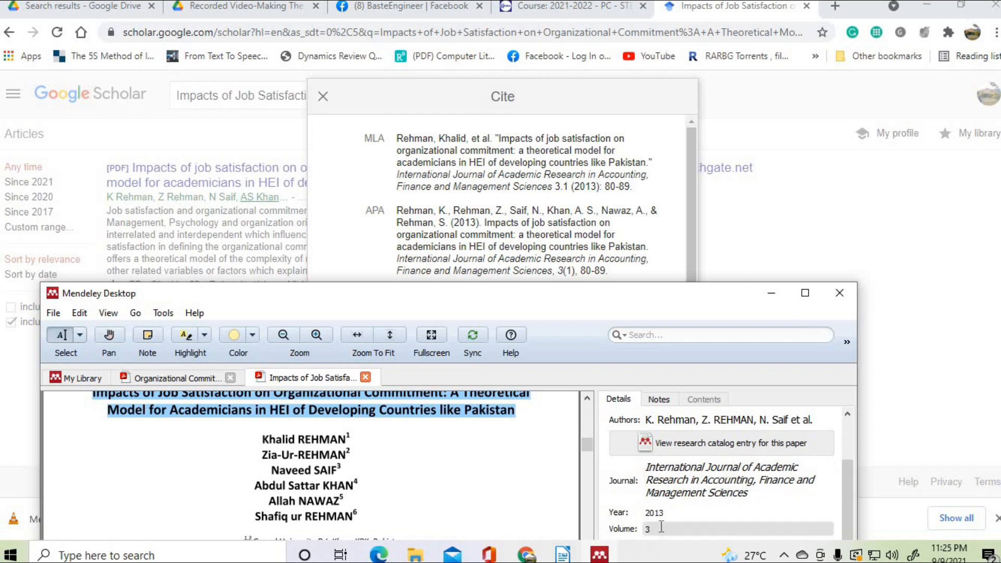
- Confirm year 2013, volume 3, issue 1 and pages 80-89, with the Mendeley window moved higher
scroll(681, 515, "down", 1)
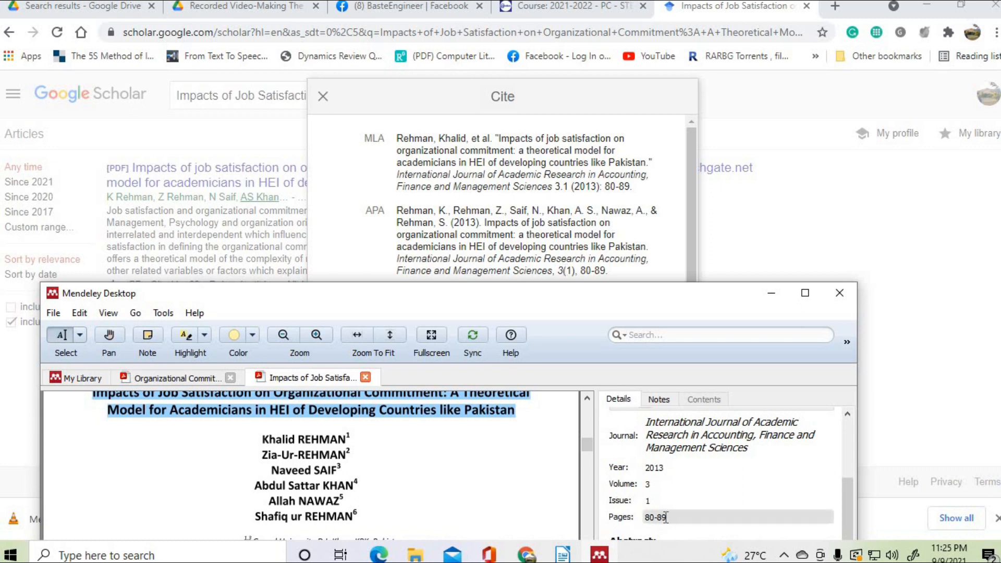
left_click_drag(590, 313, 557, 73)
left_click_drag(830, 345, 830, 398)
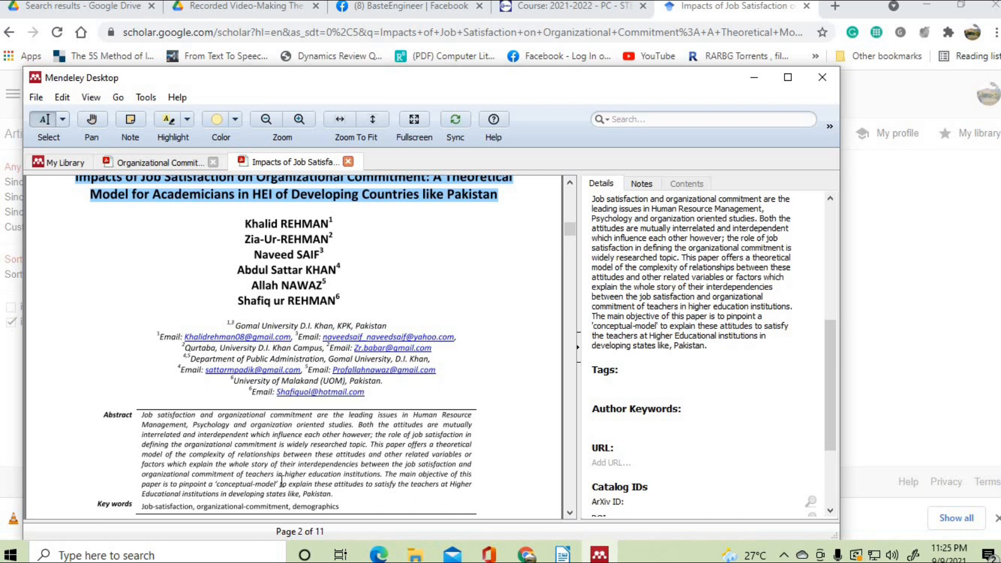
scroll(281, 481, "down", 3)
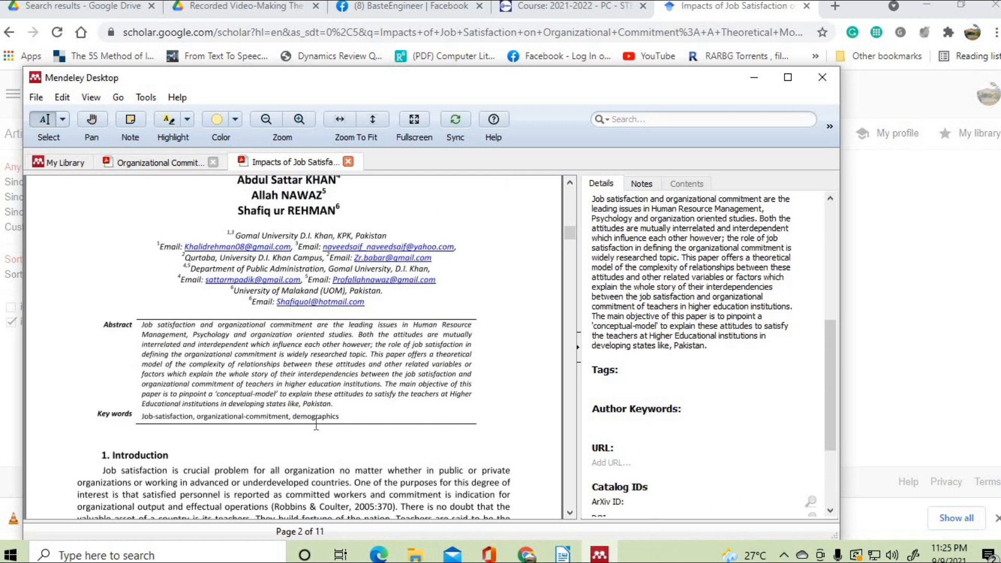
scroll(703, 404, "up", 5)
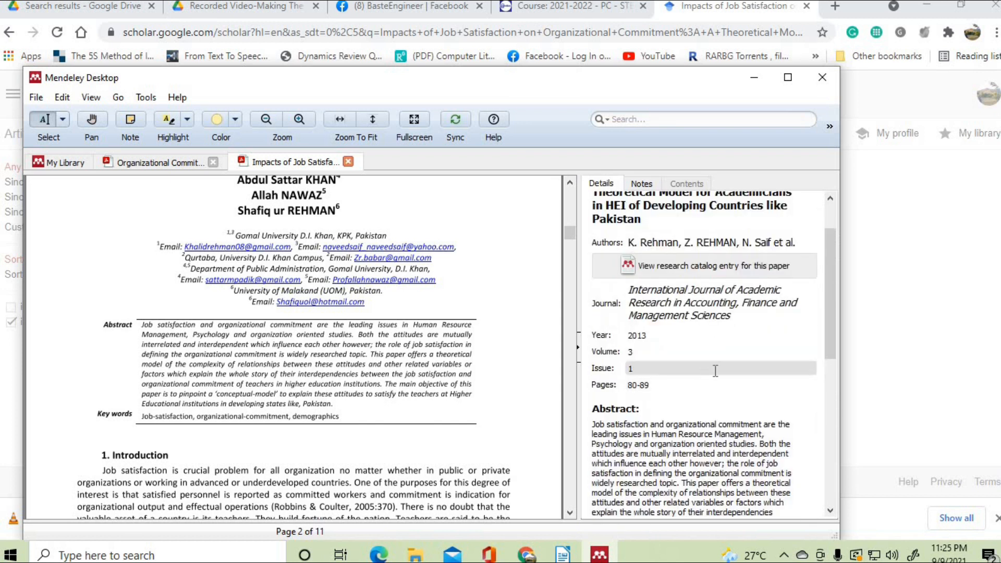
scroll(677, 365, "up", 1)
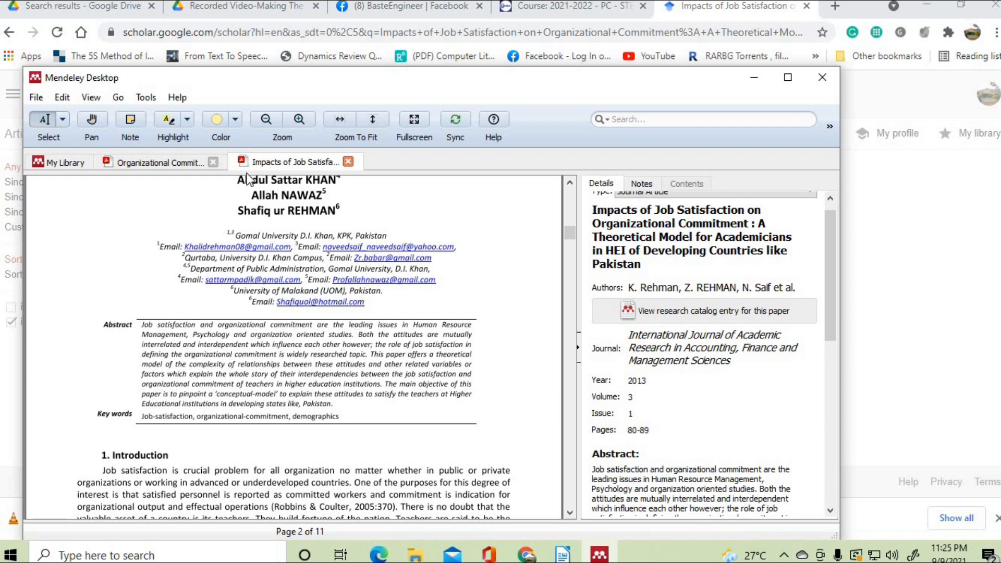
- Select the Employee Job Satisfaction at Big Bazaar entry in My Library and copy its title
left_click(63, 166)
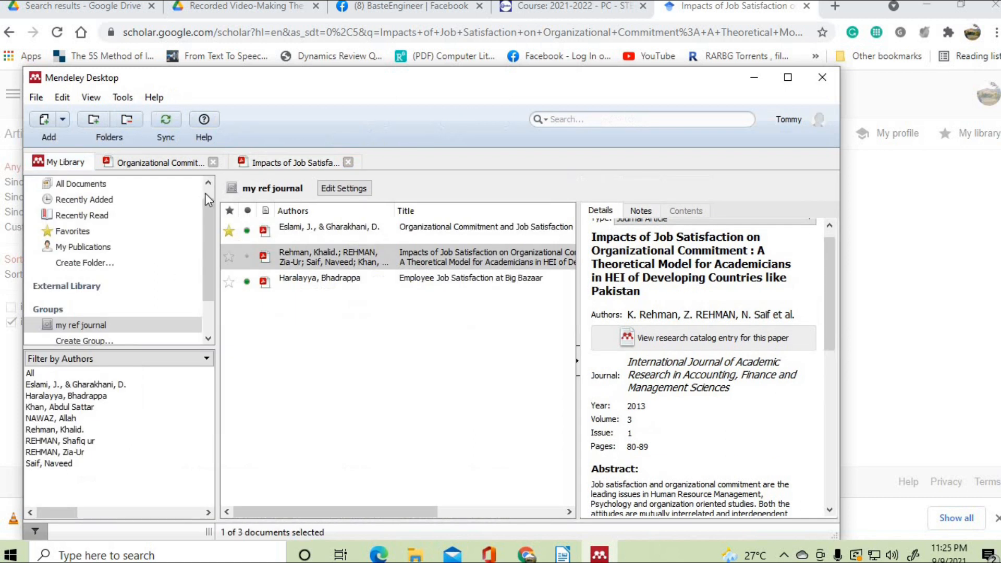
left_click(346, 283)
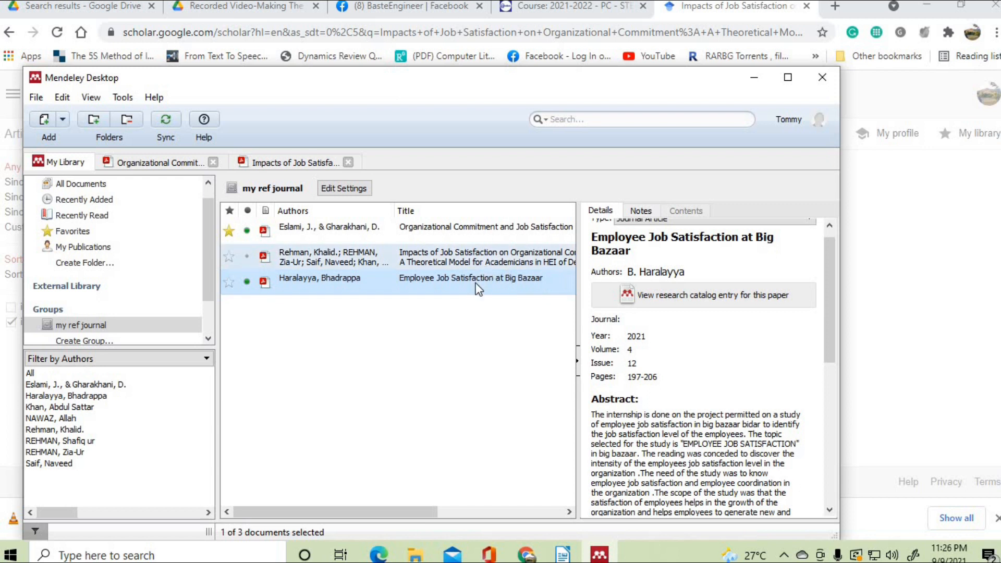
left_click_drag(648, 251, 591, 235)
right_click(600, 244)
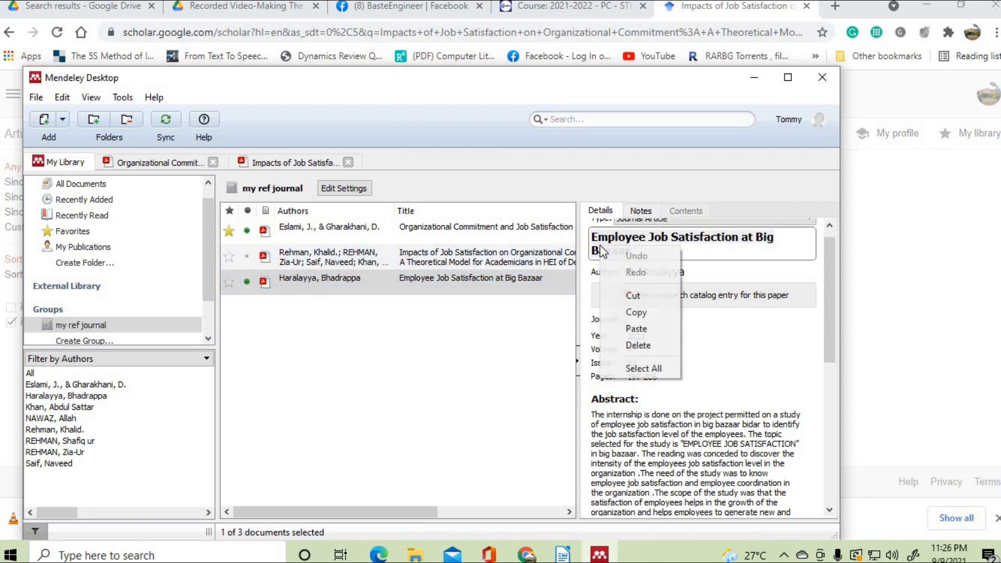
left_click(645, 314)
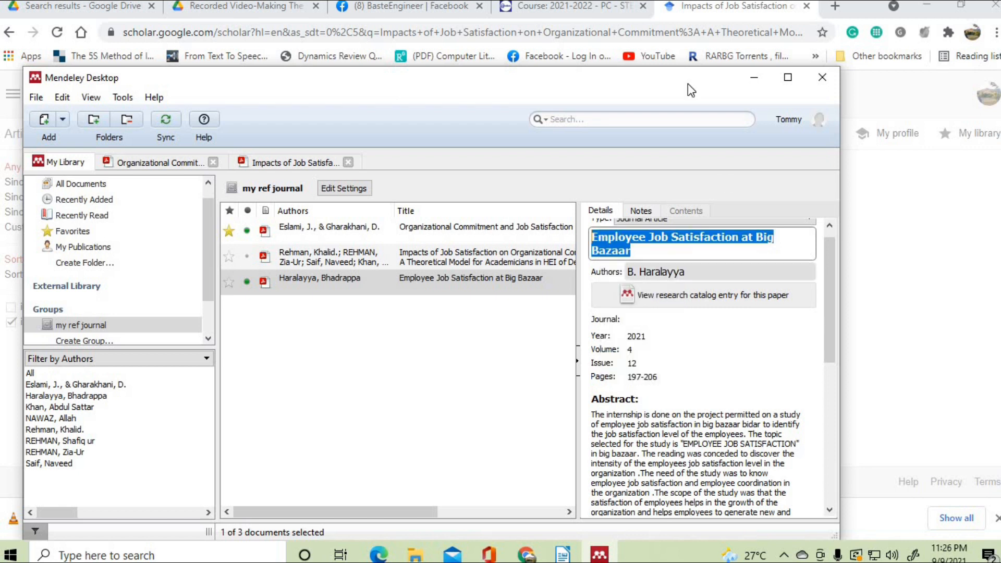
- Close the old Cite dialog and search Google Scholar for the pasted Big Bazaar title
left_click(703, 7)
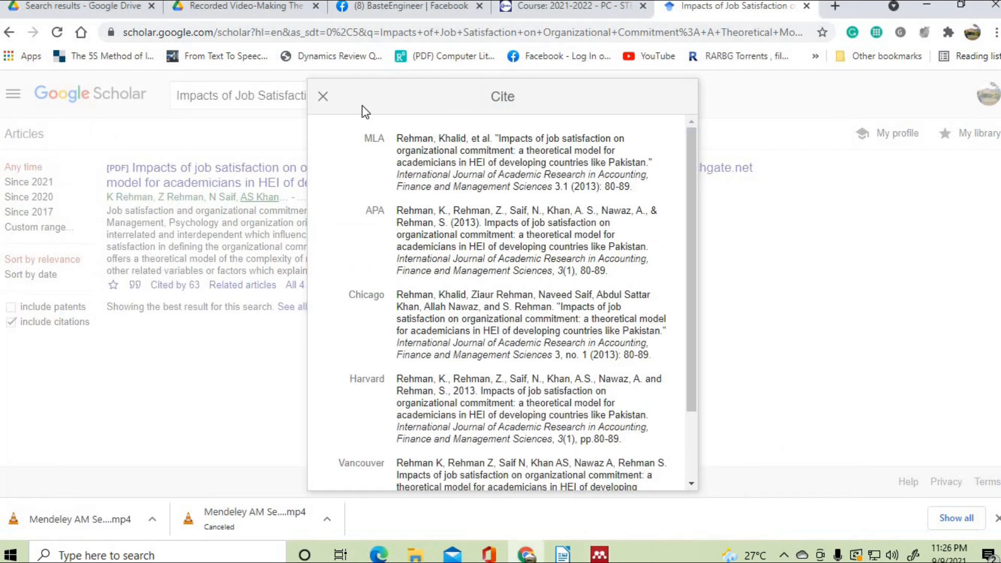
left_click(322, 96)
left_click(539, 97)
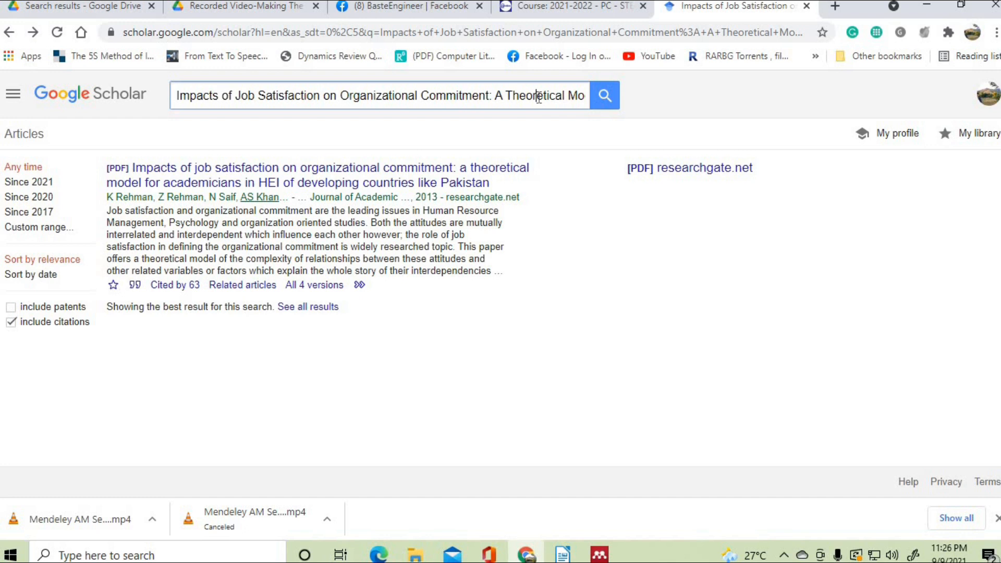
triple_click(539, 97)
key("BackSpace")
right_click(231, 100)
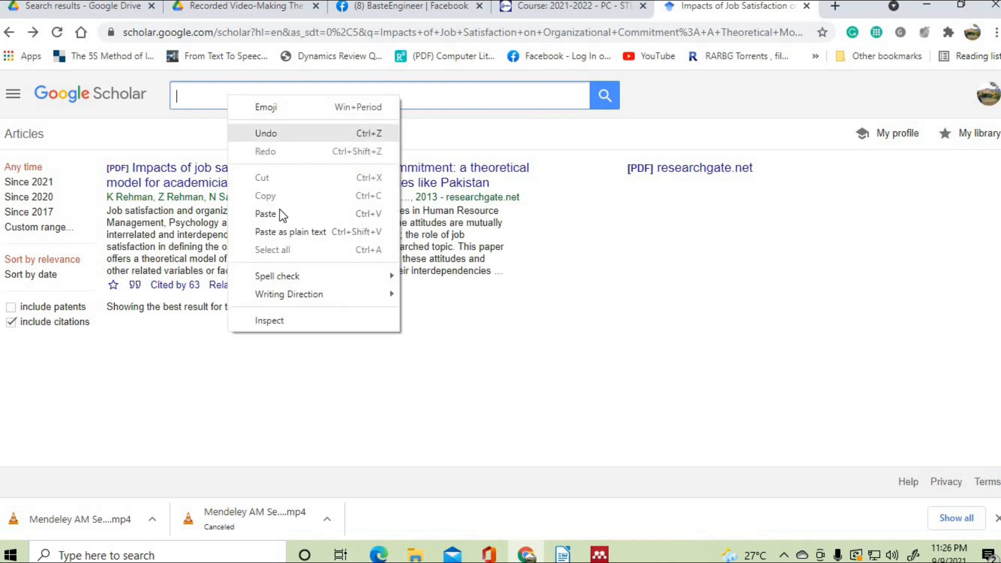
left_click(279, 211)
left_click(603, 101)
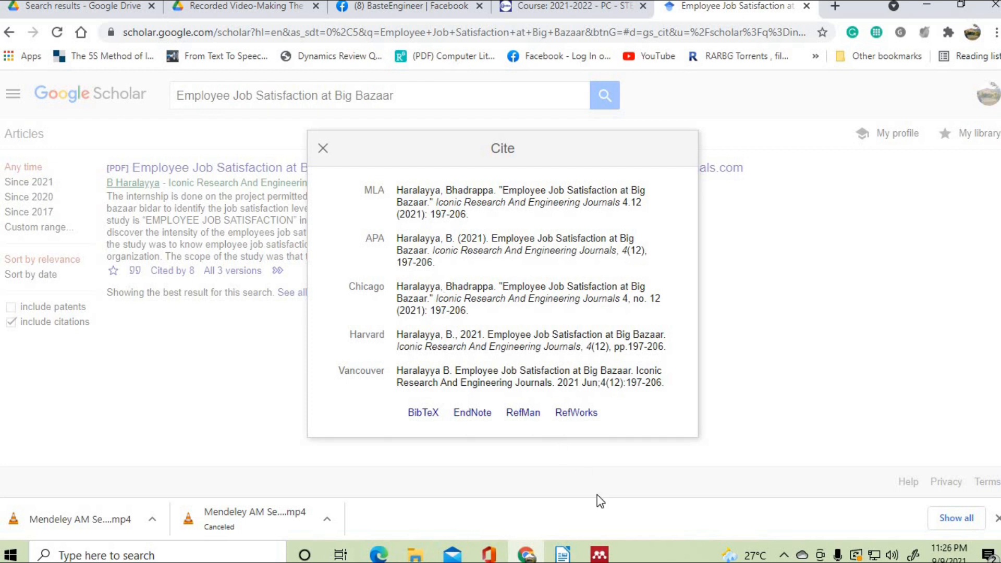
- Move the Mendeley window down and open the Big Bazaar paper's authors for editing
left_click(600, 554)
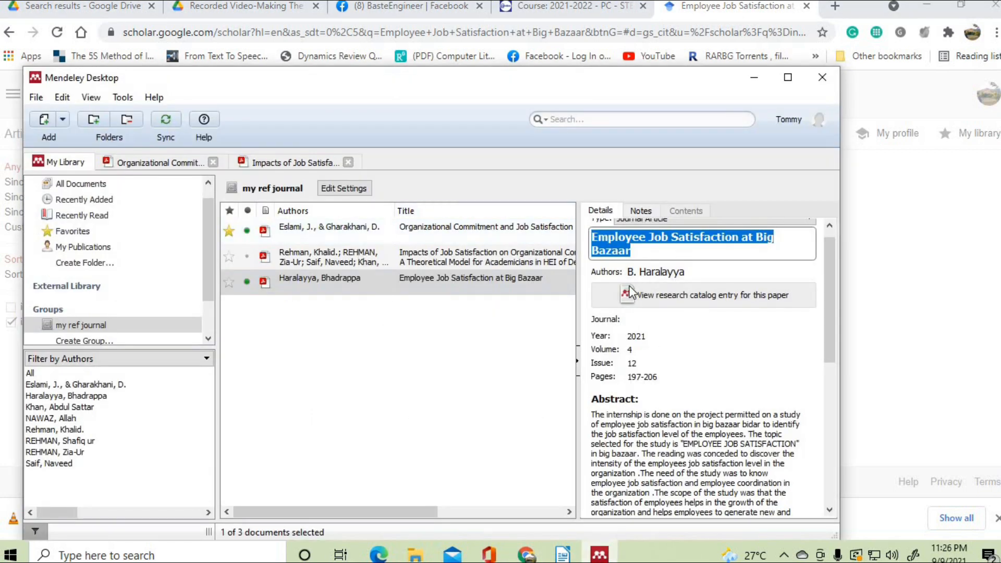
left_click_drag(530, 94, 560, 300)
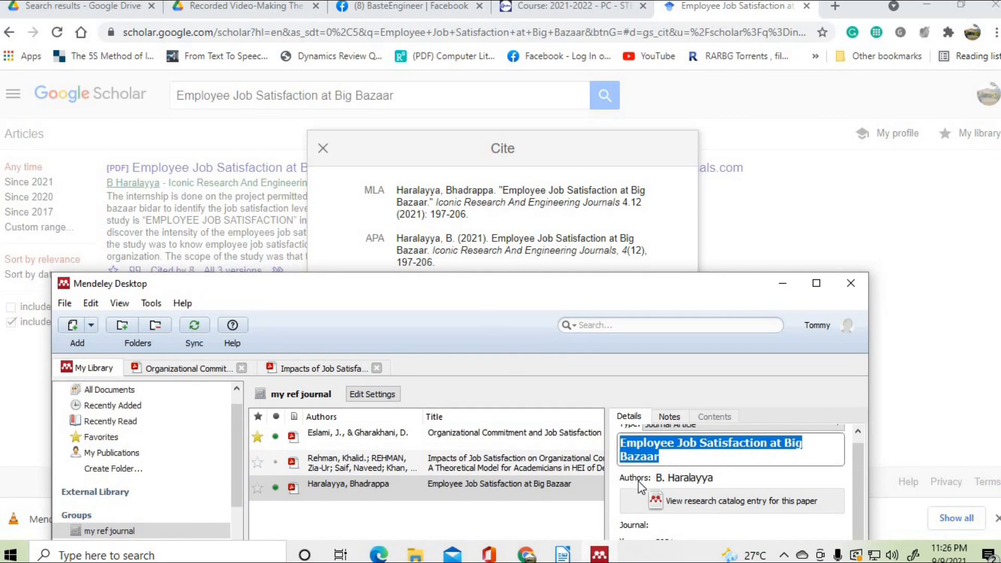
left_click(701, 478)
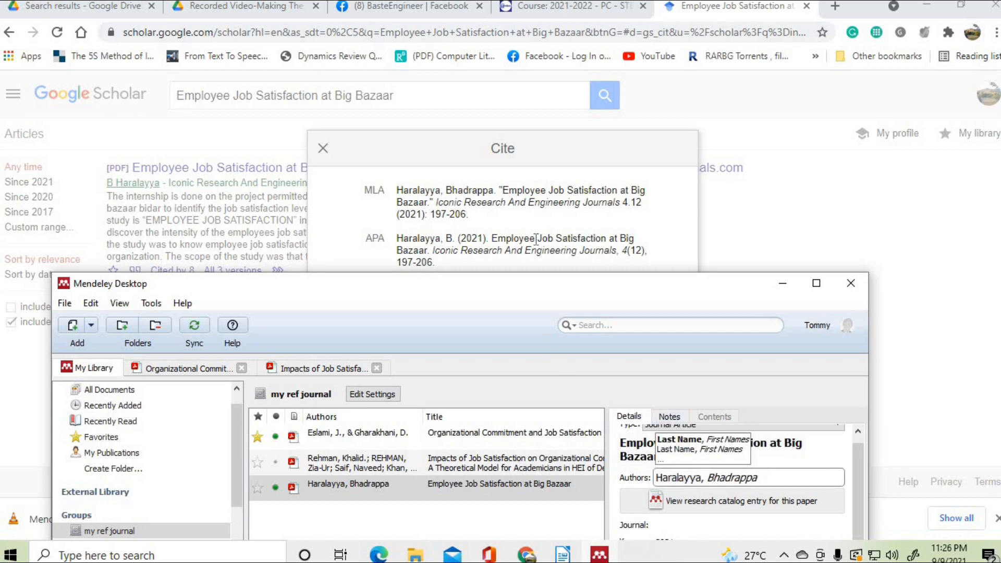
scroll(811, 474, "down", 1)
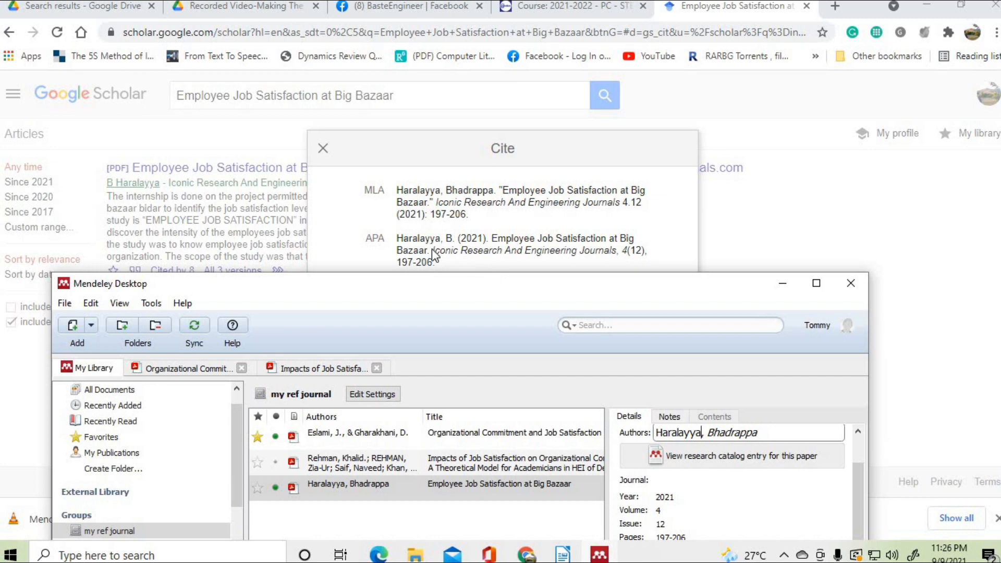
- Copy the journal name 'Iconic Research And Engineering Journals' from Scholar's APA citation
left_click_drag(396, 238, 484, 251)
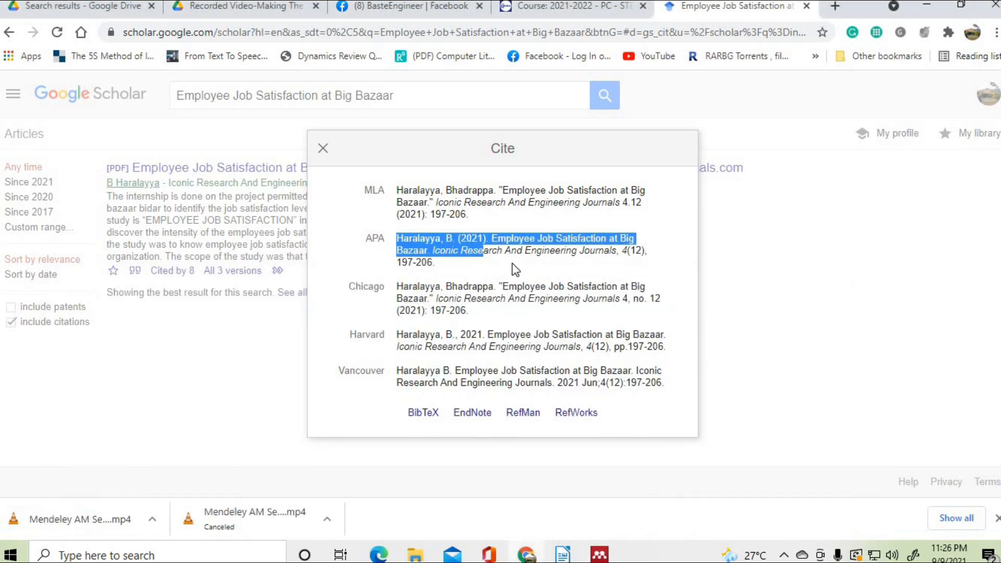
left_click(512, 263)
double_click(604, 251)
left_click_drag(515, 255, 432, 250)
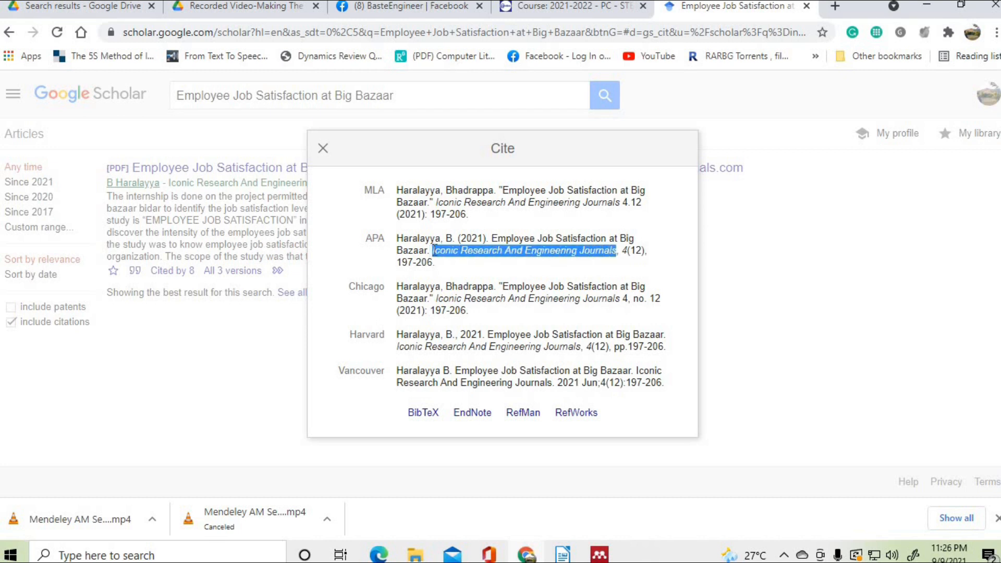
right_click(442, 251)
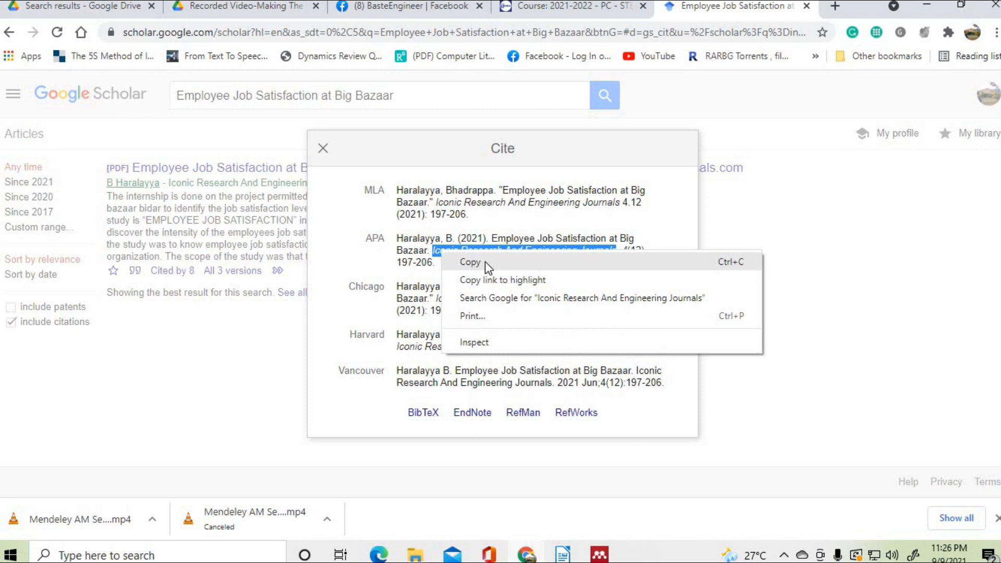
left_click(484, 261)
- Paste it into Mendeley's empty Journal field and review 2021, volume 4, issue 12, pages 197-206
left_click(599, 554)
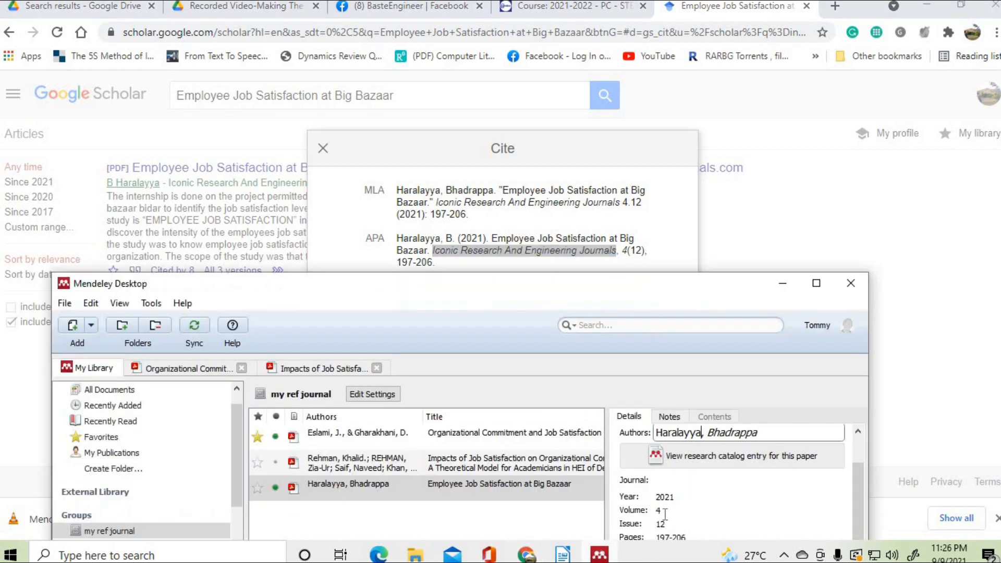
left_click(663, 480)
right_click(662, 481)
left_click(705, 431)
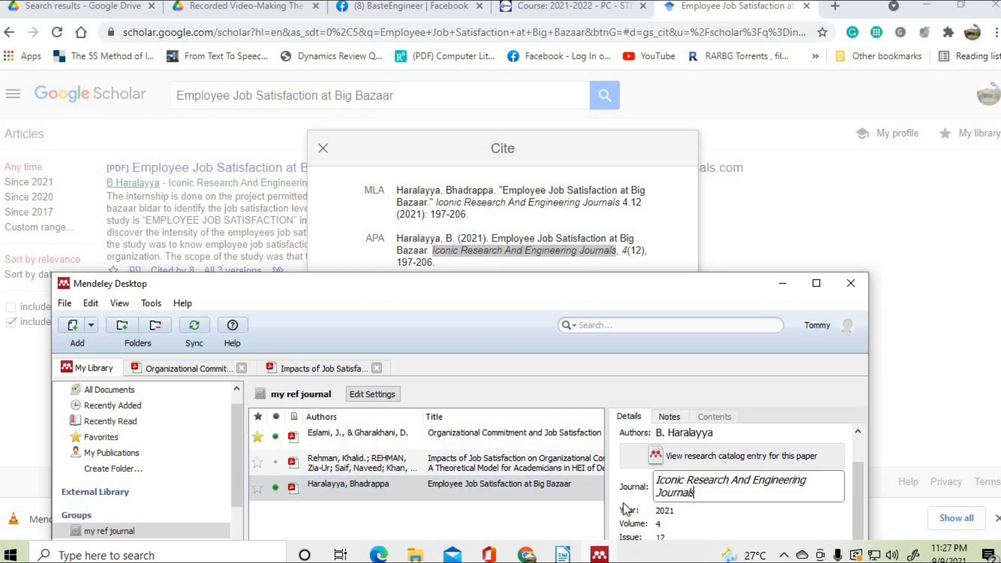
scroll(624, 502, "down", 1)
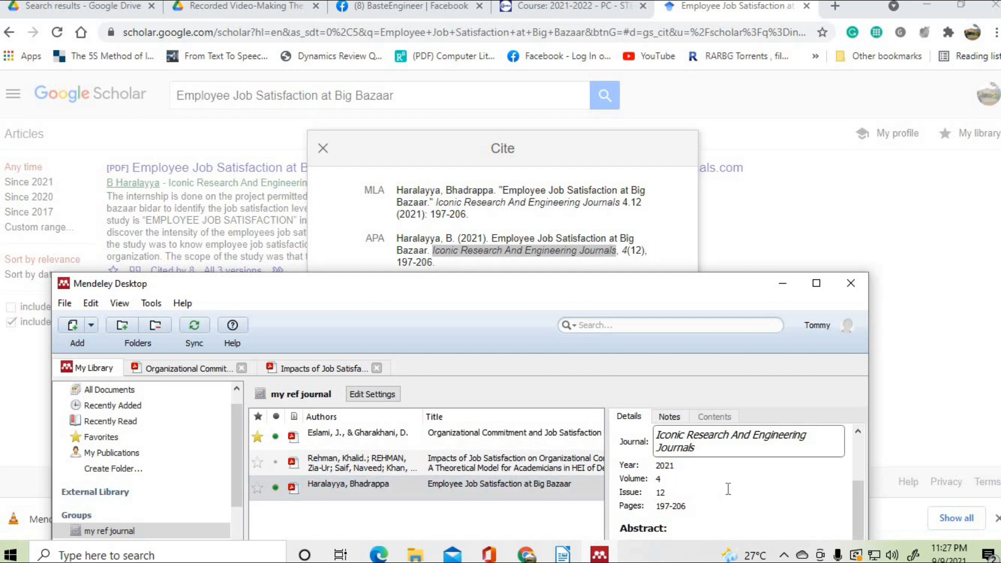
scroll(683, 503, "down", 2)
scroll(683, 503, "up", 3)
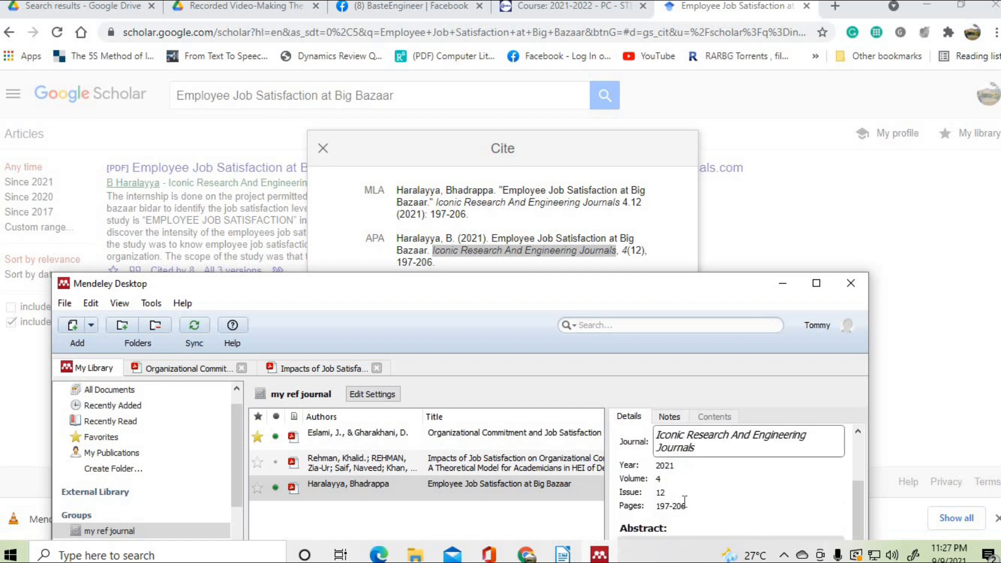
- Correct the Eslami paper's misspelled title in Mendeley to 'Organizational Commitment and Job Satisfaction'
left_click(484, 433)
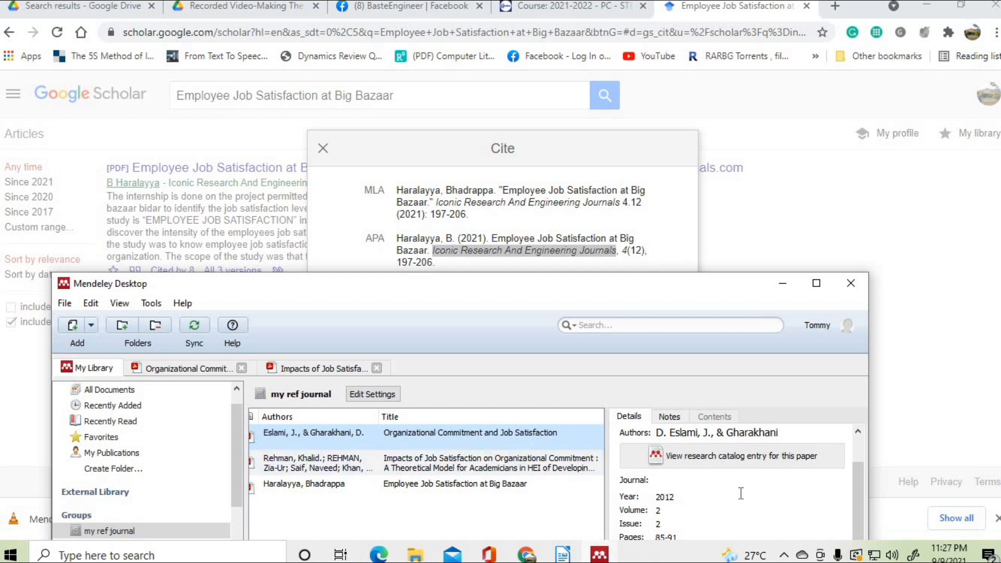
scroll(724, 487, "up", 1)
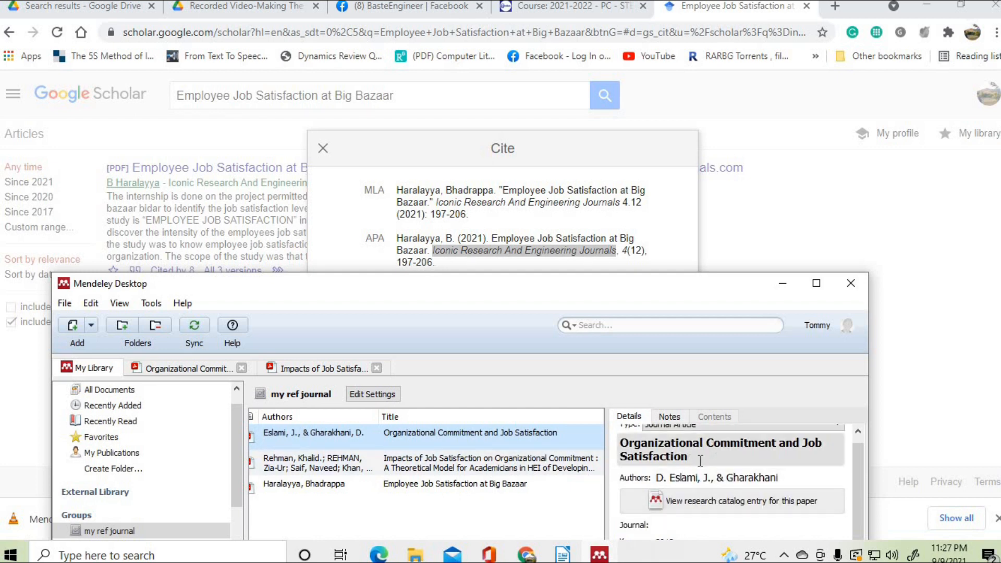
left_click_drag(688, 457, 648, 459)
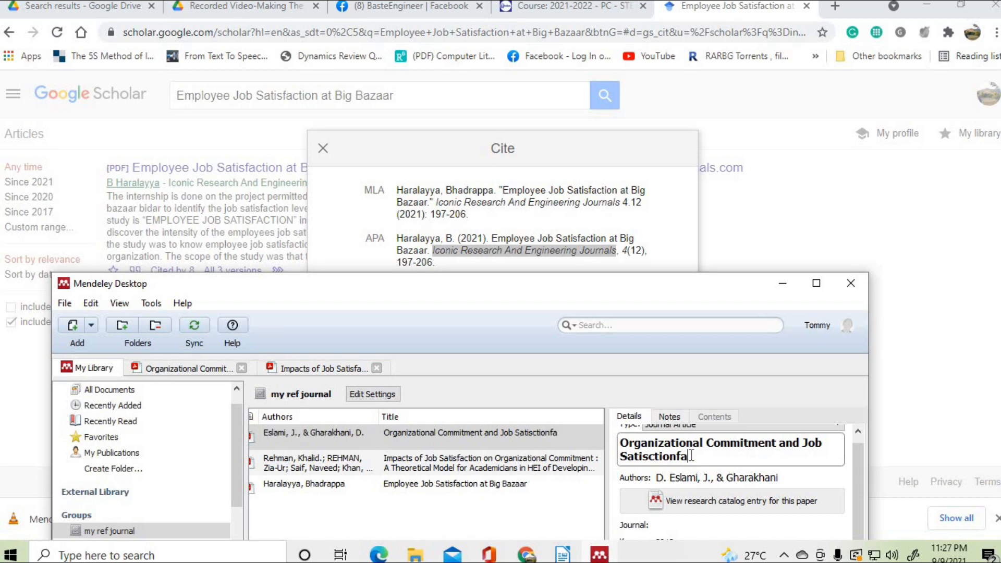
key("BackSpace")
key("BackSpace")
type("fa")
- Copy the corrected title, close Scholar's Cite dialog and select the old search query
key("ctrl+a")
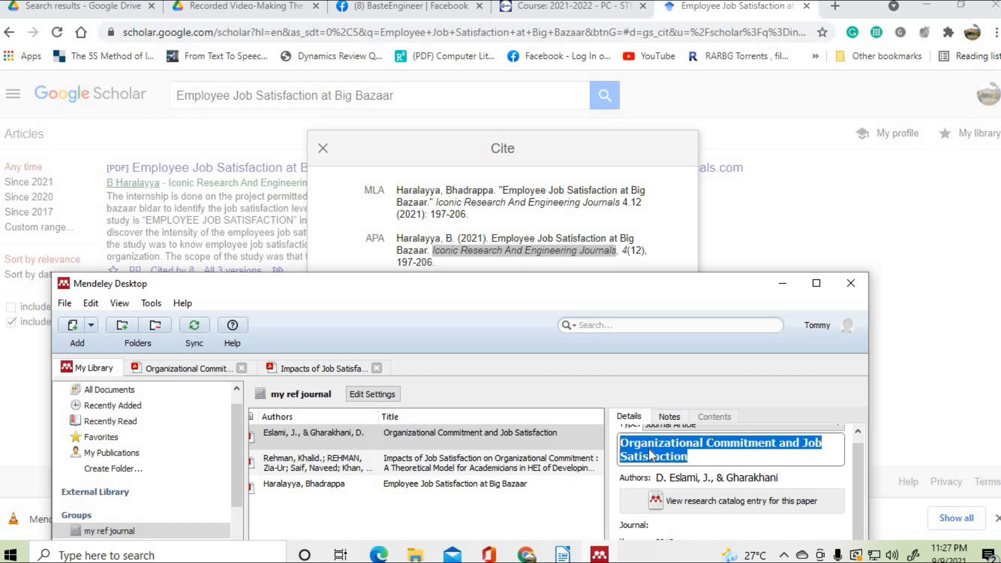
right_click(648, 449)
left_click(690, 383)
left_click(323, 148)
left_click_drag(404, 97, 177, 95)
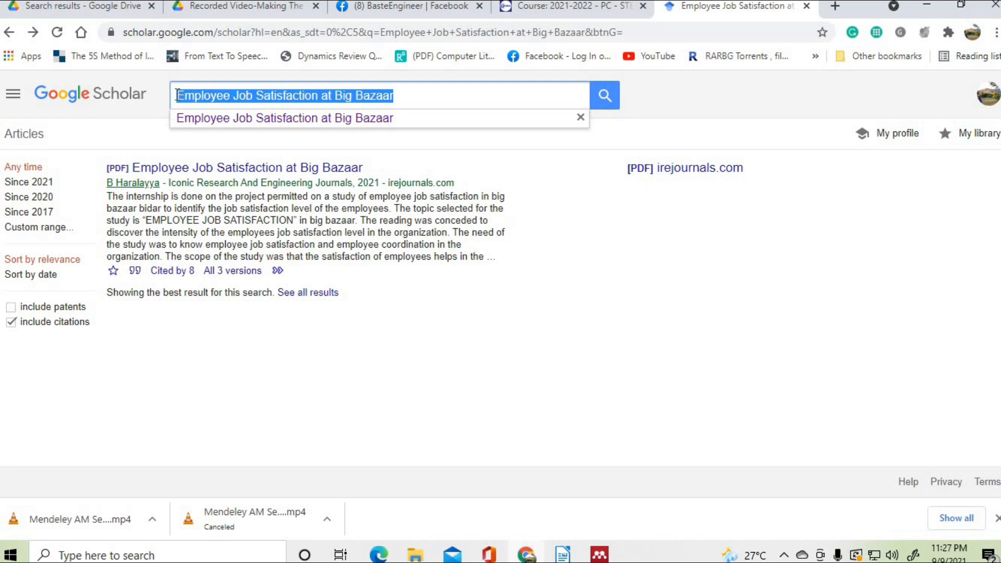
- Search Google Scholar for the pasted 'Organizational Commitment and Job Satisfaction' title
key("BackSpace")
right_click(176, 95)
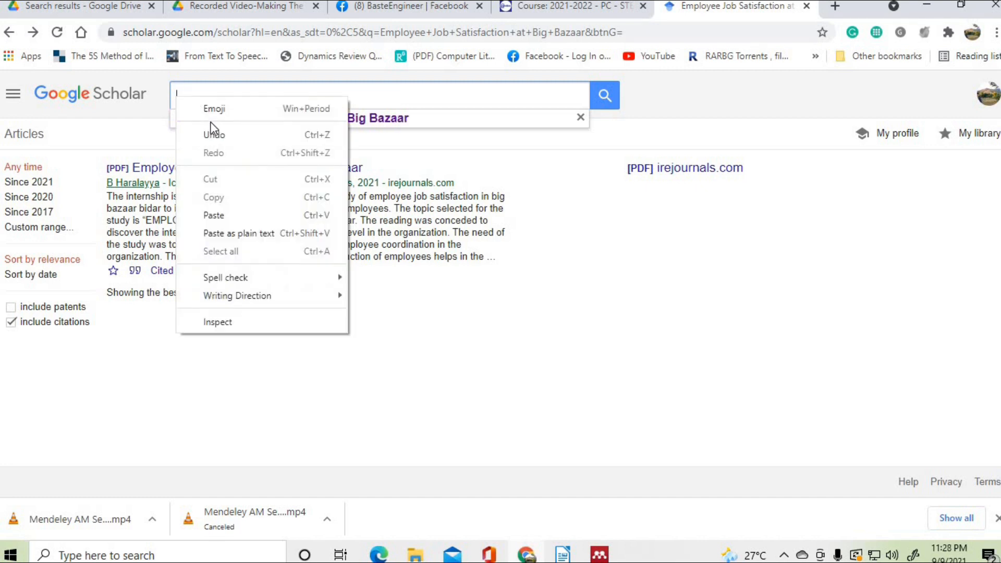
left_click(215, 215)
left_click(609, 95)
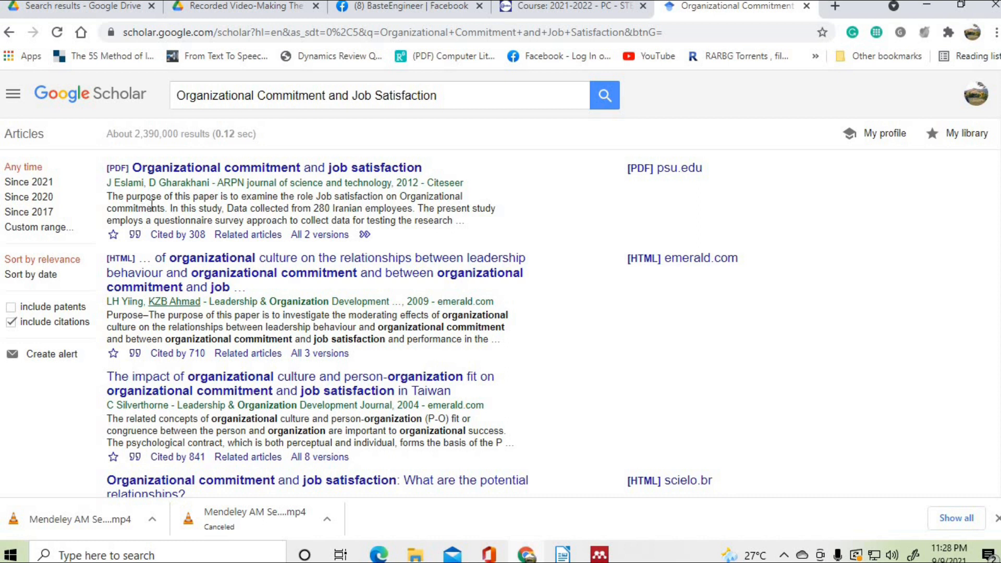
- Copy the journal name 'ARPN journal of science and technology' from the first result's APA citation
left_click(135, 236)
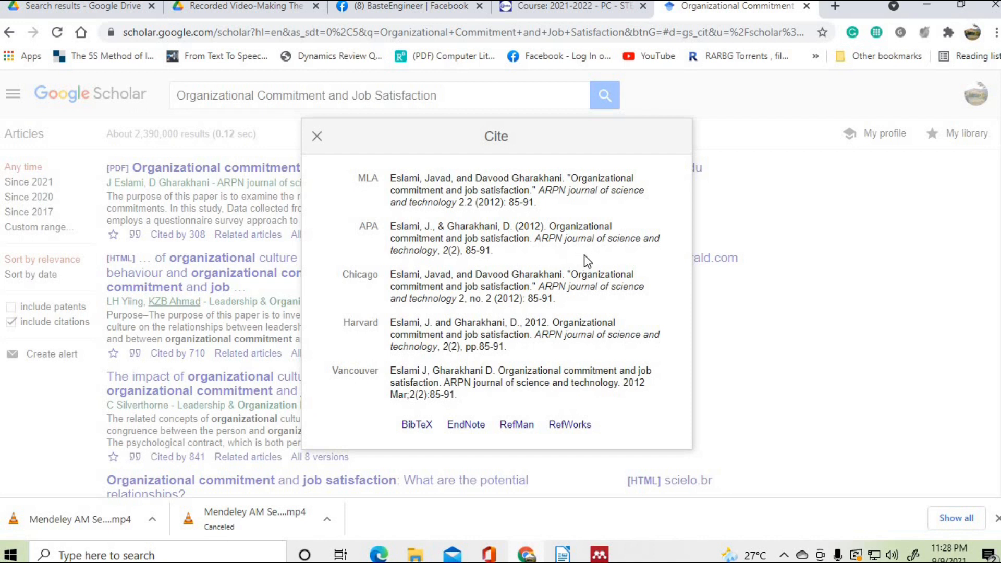
left_click(538, 237)
left_click(540, 239)
left_click_drag(539, 238, 438, 252)
left_click(541, 255)
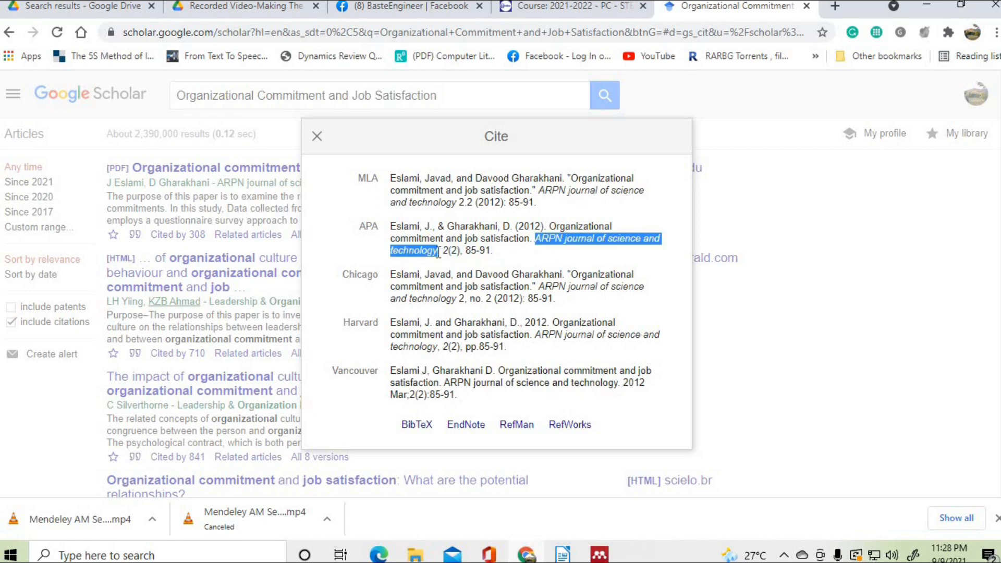
right_click(420, 254)
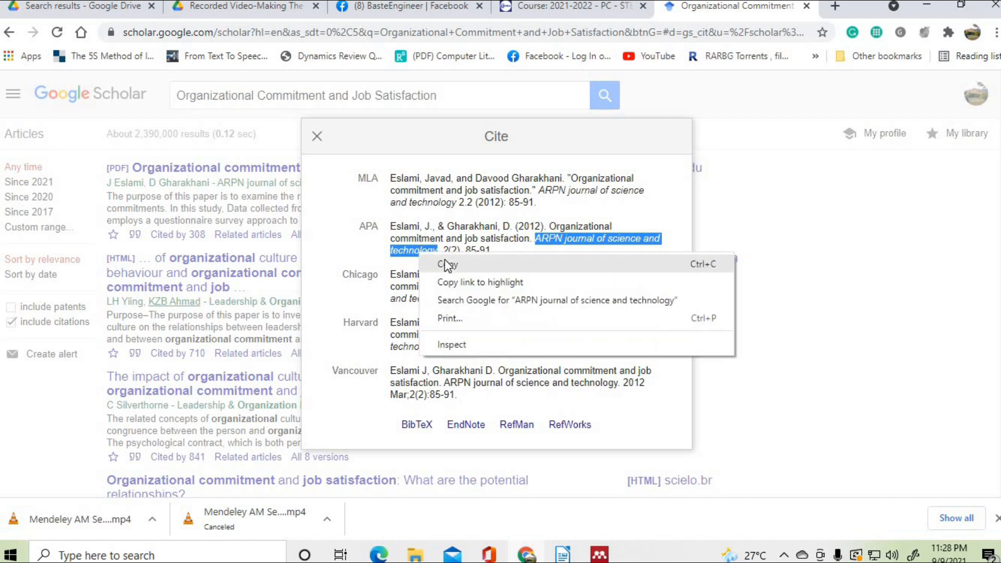
left_click(445, 265)
- Paste 'ARPN journal of science and technology' into the paper's Journal field in Mendeley
left_click(599, 554)
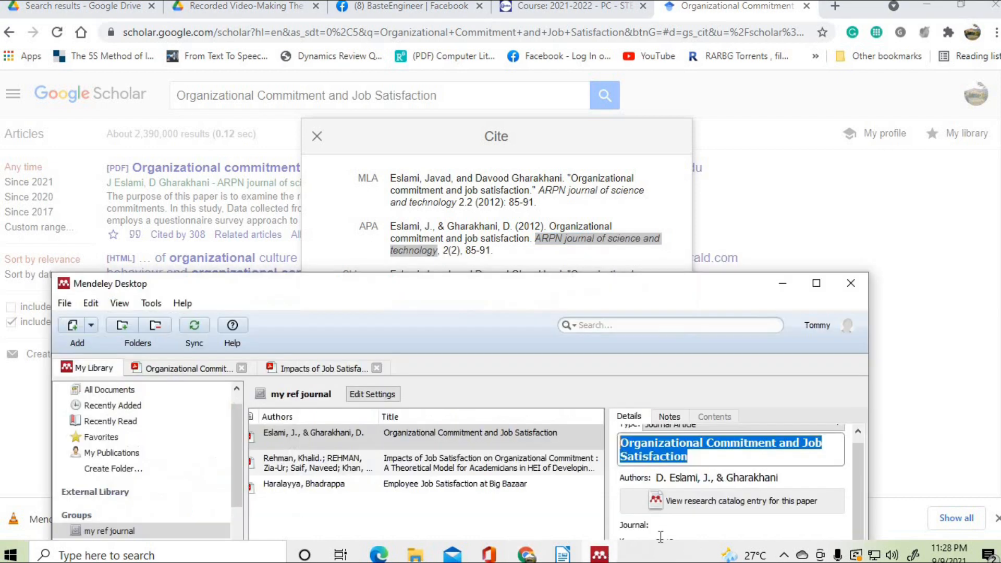
scroll(833, 467, "down", 1)
left_click(672, 480)
right_click(668, 478)
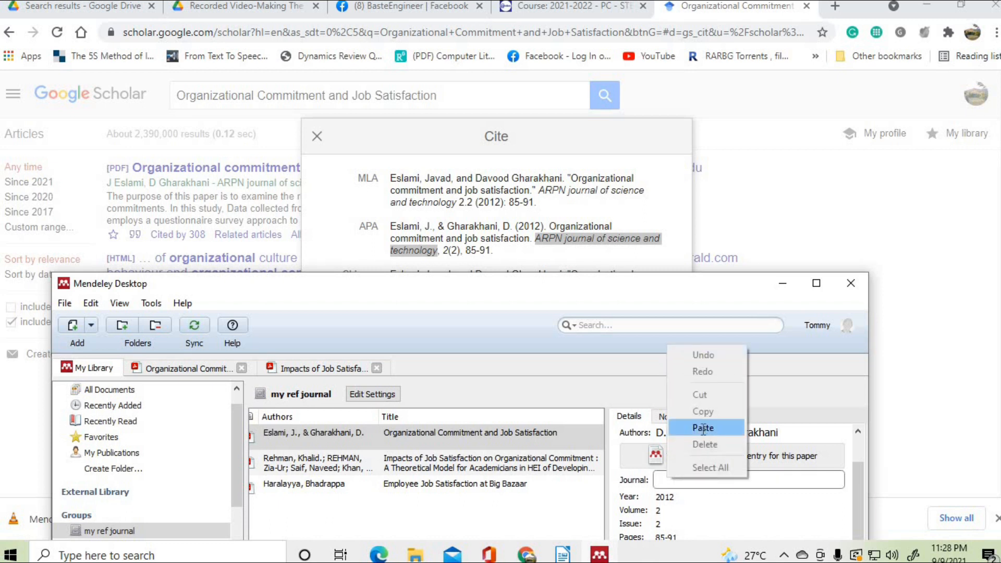
left_click(703, 429)
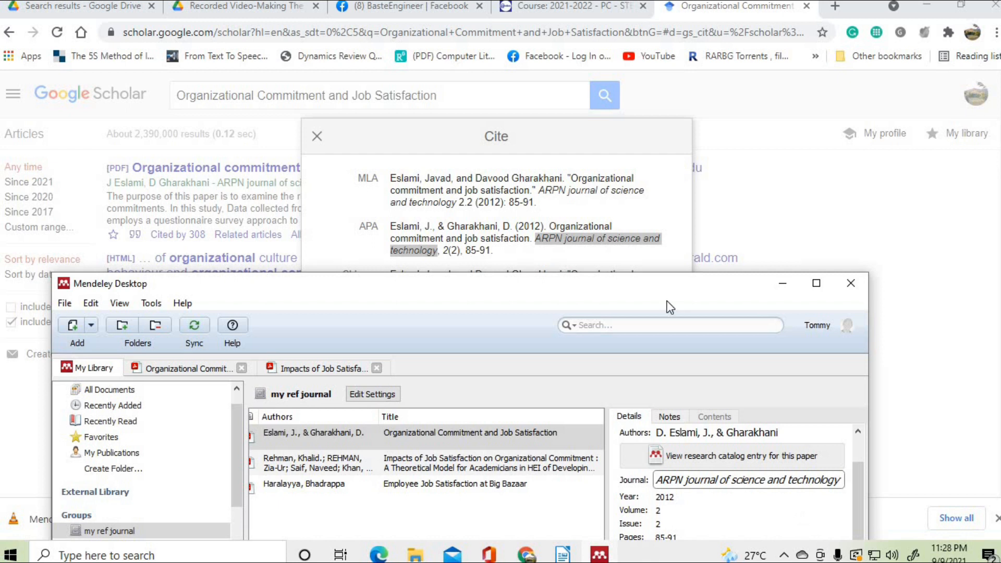
left_click_drag(664, 292, 669, 99)
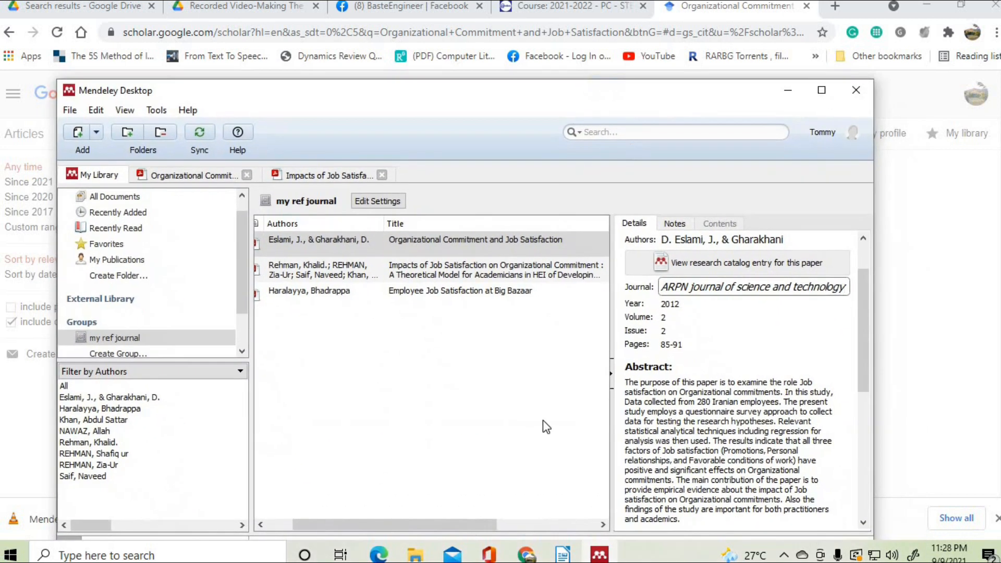
- Review the Organizational Commitment, second and Big Bazaar papers' details, then switch to the blank Untitled 1 Writer document
left_click(567, 488)
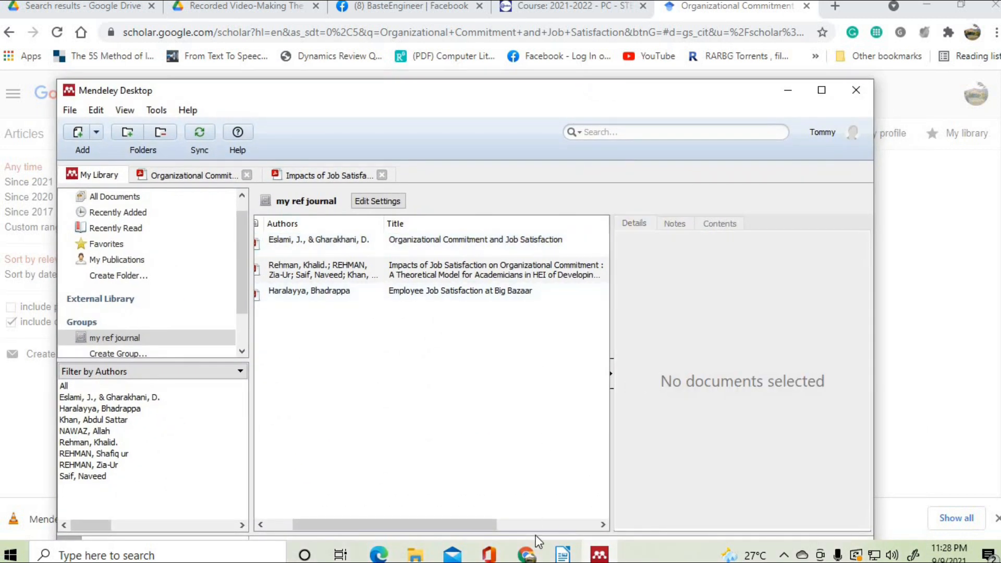
left_click_drag(473, 523, 393, 519)
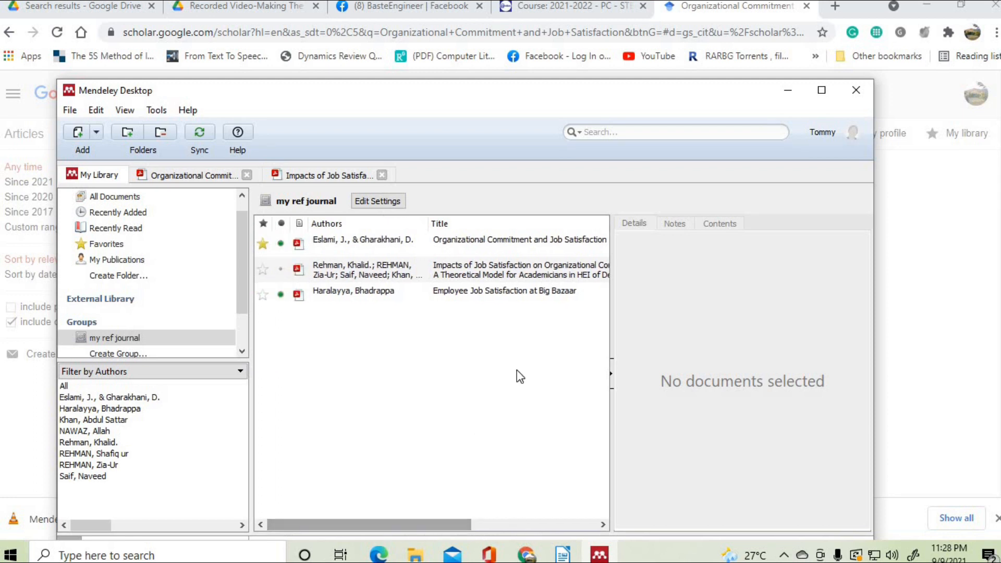
left_click(469, 236)
left_click(473, 277)
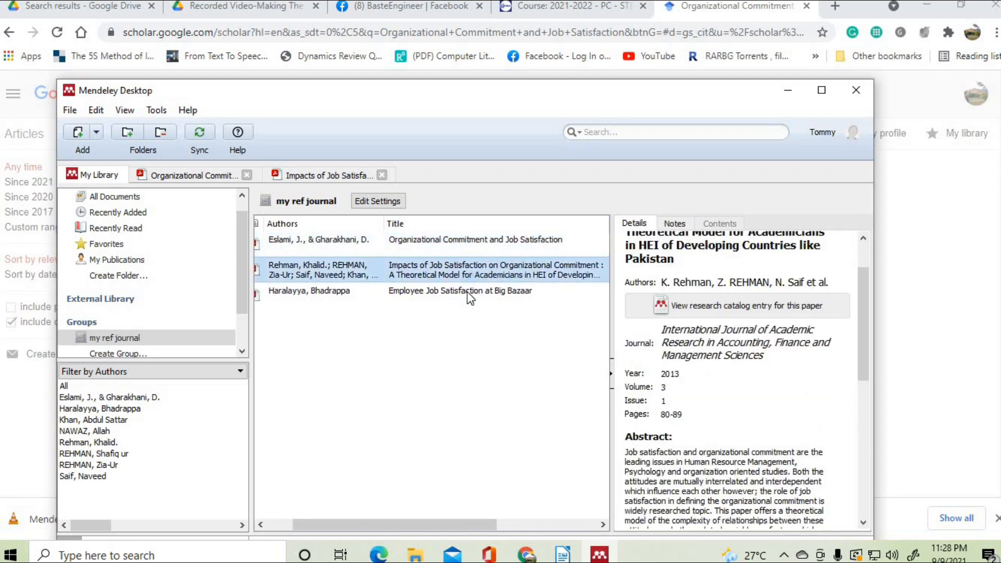
left_click(467, 291)
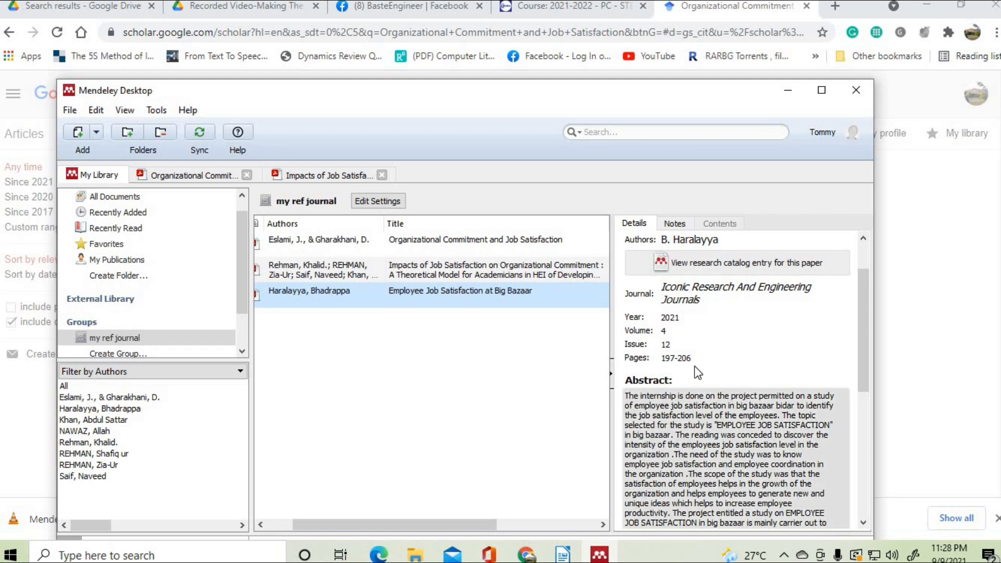
scroll(734, 349, "up", 1)
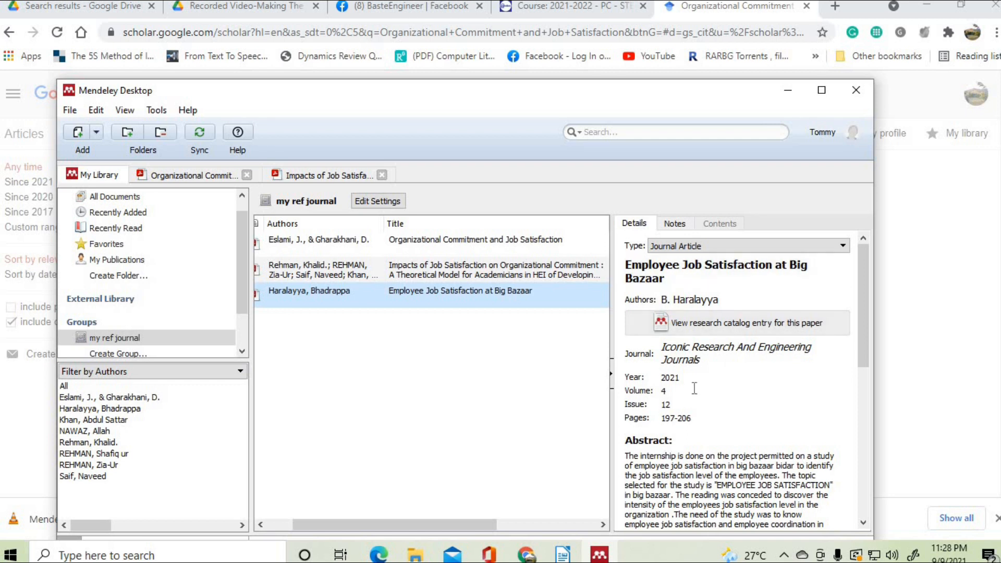
left_click(478, 374)
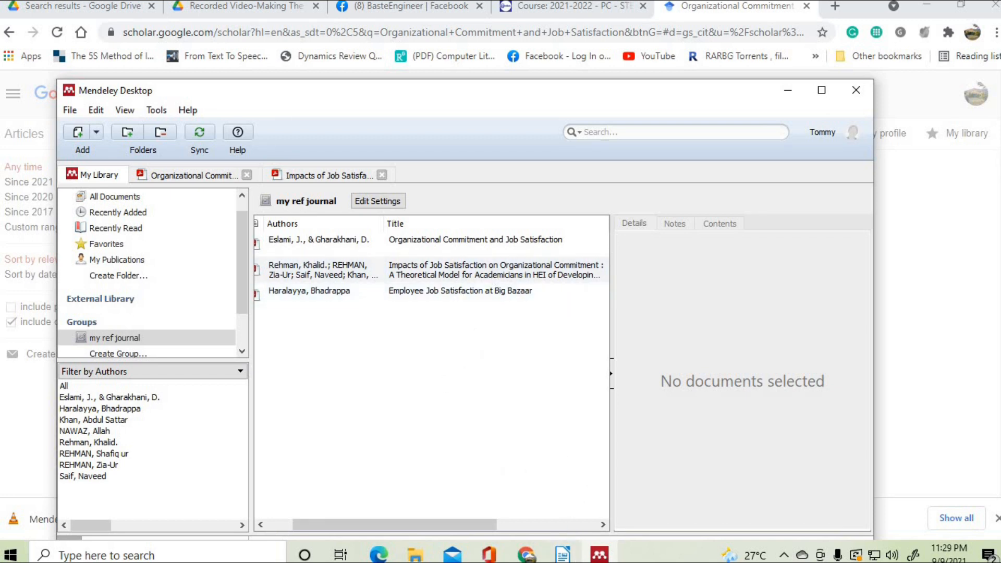
left_click(564, 555)
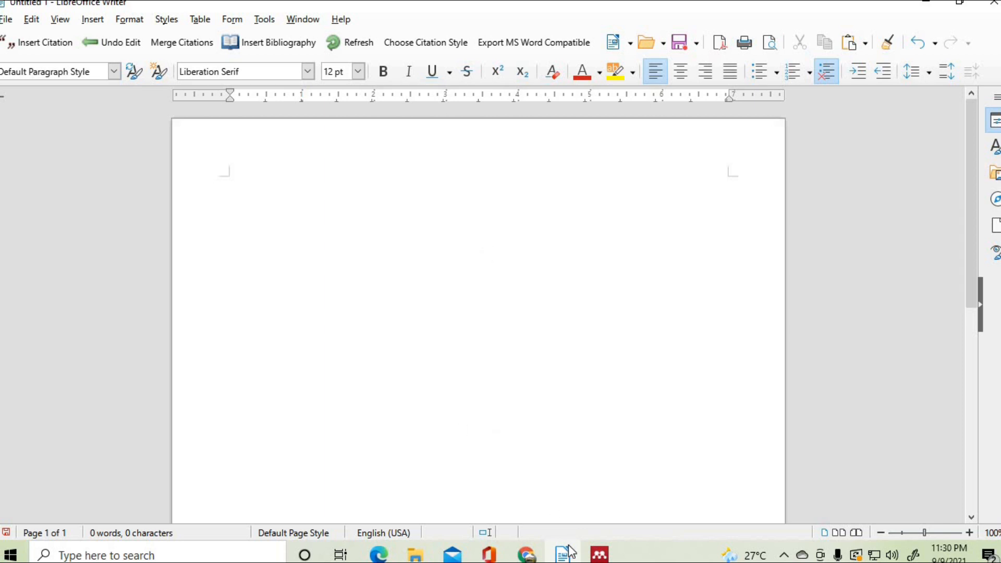
- Open the Organizational Commitment PDF and copy the passage beginning 'Commitment is a construct…'
left_click(599, 555)
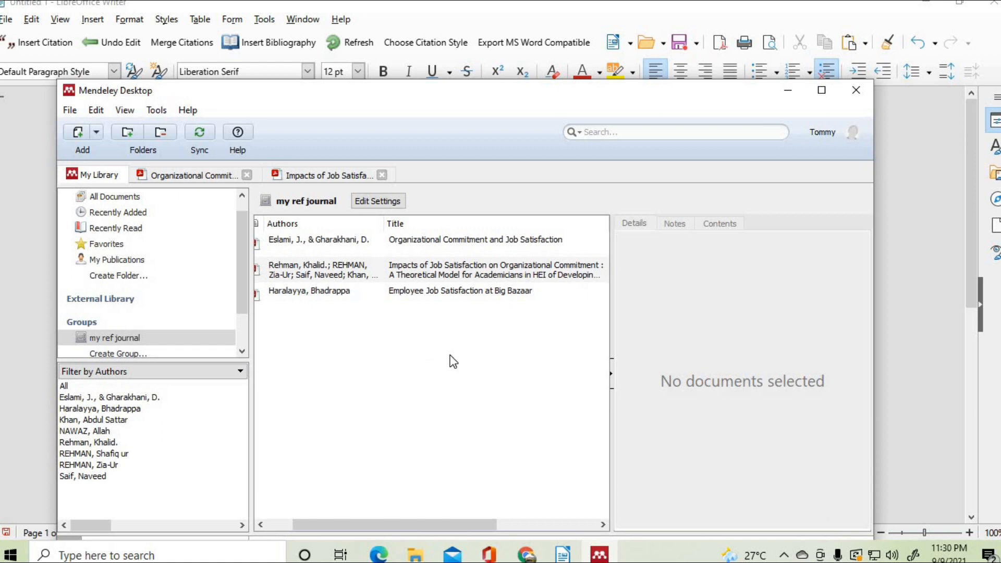
double_click(421, 239)
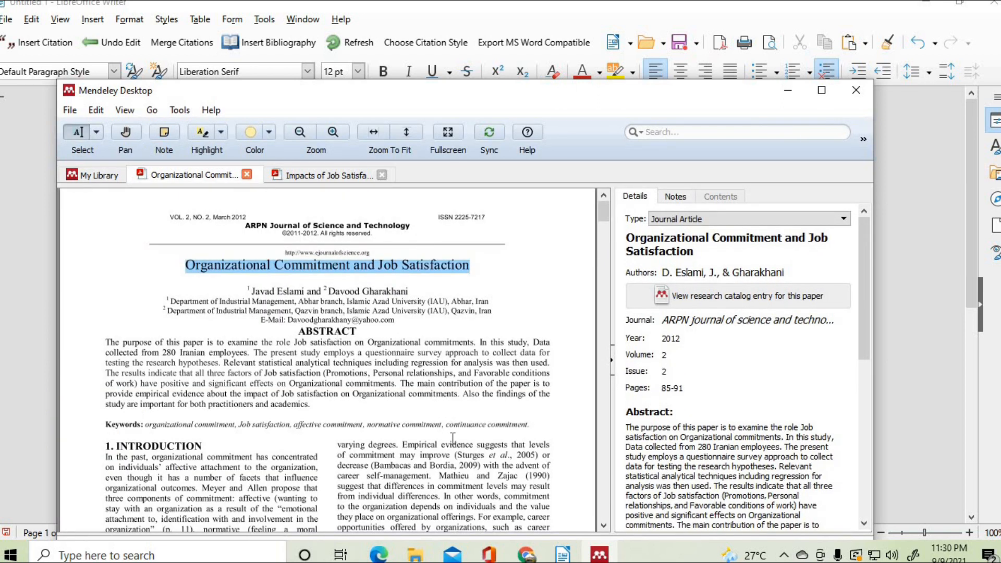
left_click_drag(533, 109, 564, 130)
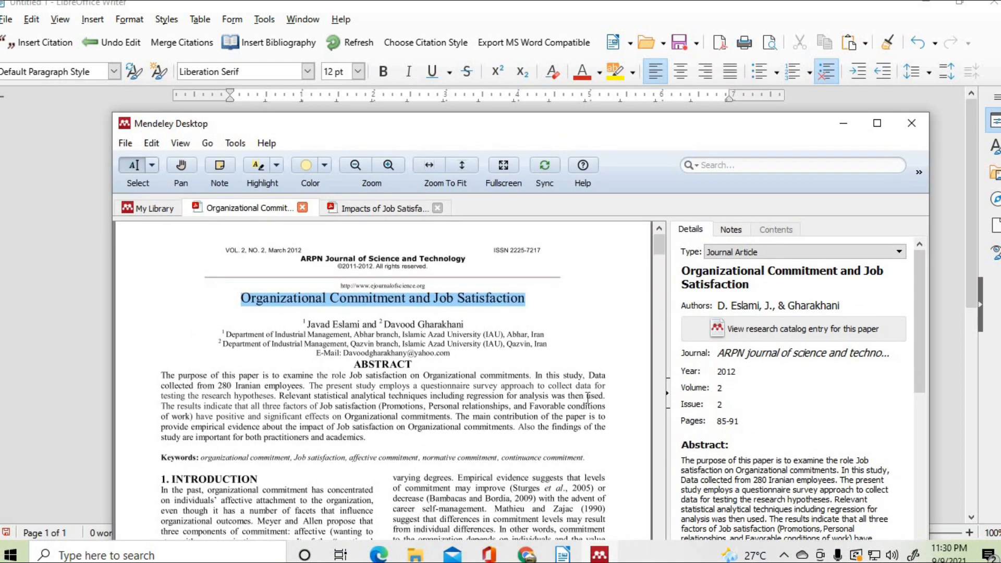
scroll(578, 388, "down", 3)
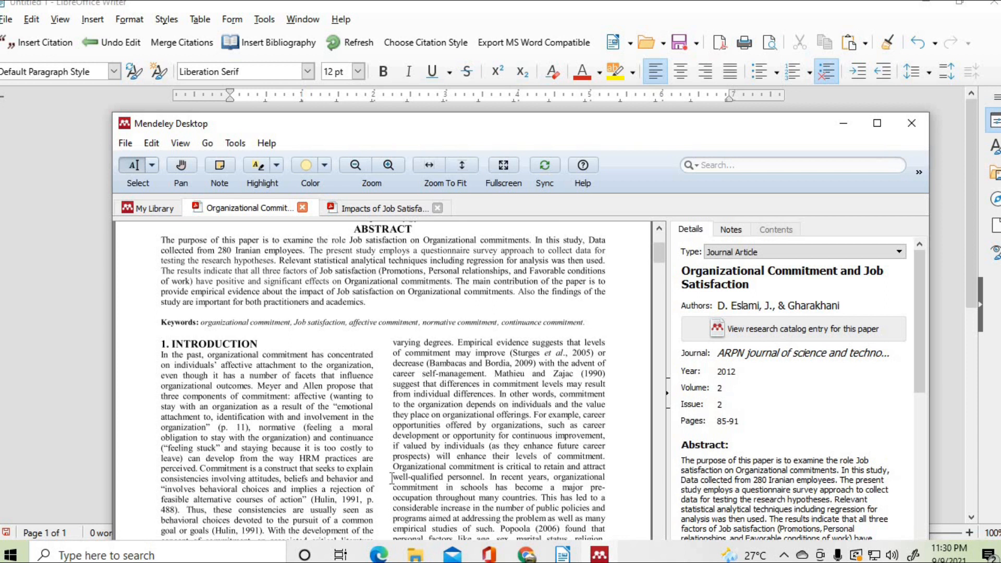
scroll(392, 478, "down", 1)
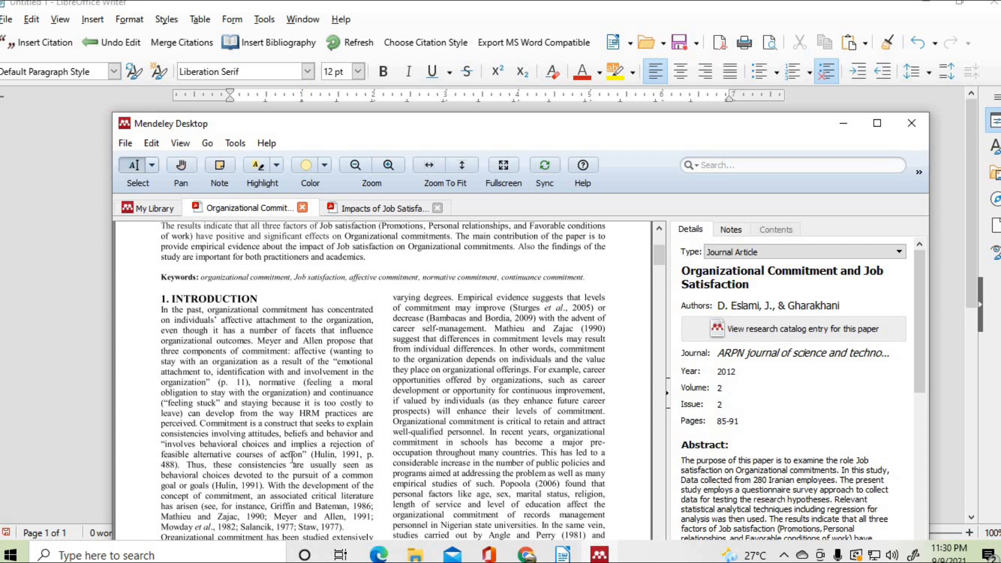
left_click_drag(200, 423, 307, 455)
right_click(273, 440)
left_click(308, 492)
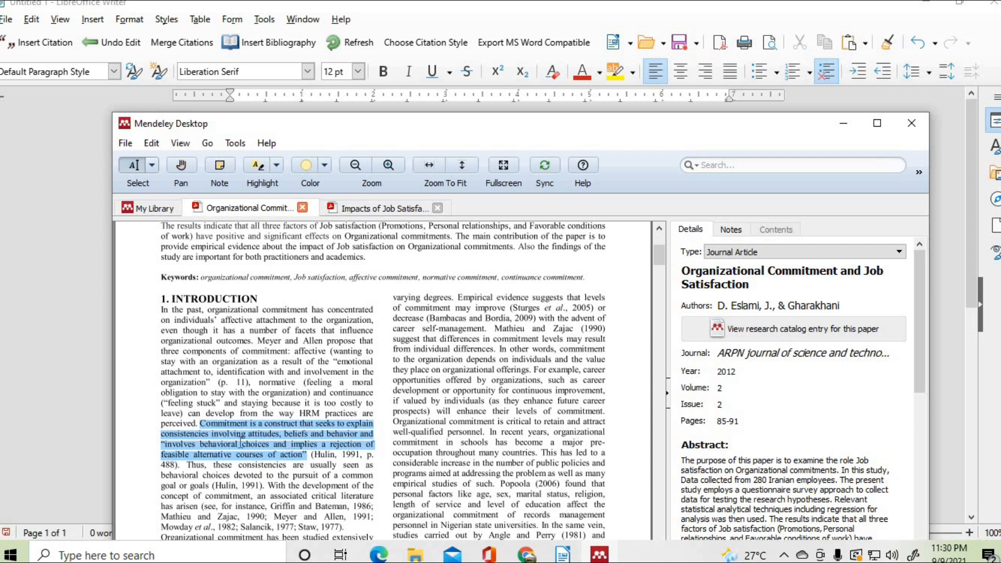
- Paste the copied commitment passage into the blank Writer document
left_click(84, 367)
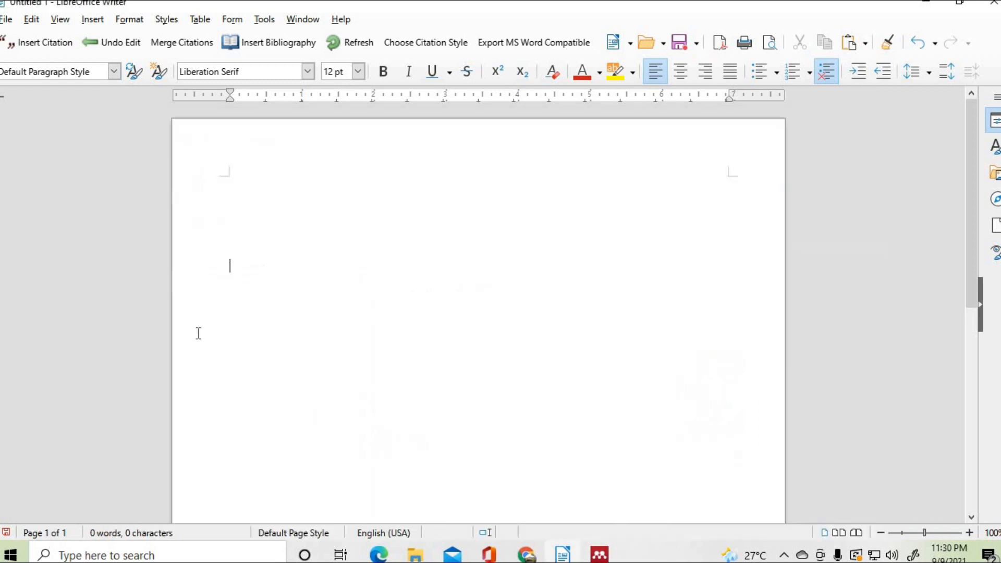
right_click(240, 213)
left_click(261, 259)
- Add a centered INTRODUCTION heading and a blank line above it, and indent the quote's first line
left_click(280, 194)
type("INTROD")
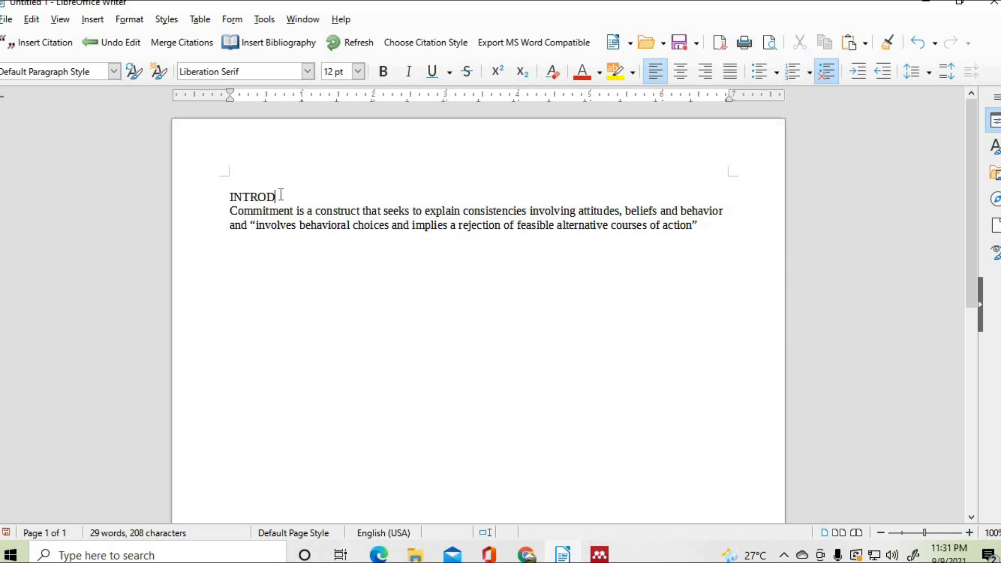
type("UCTION")
left_click(680, 72)
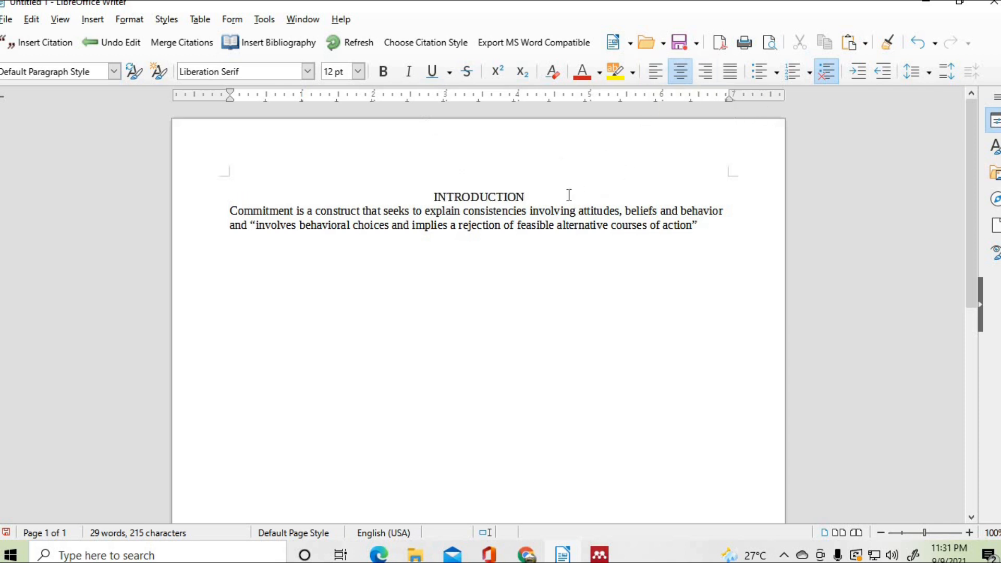
key("Return")
left_click(229, 225)
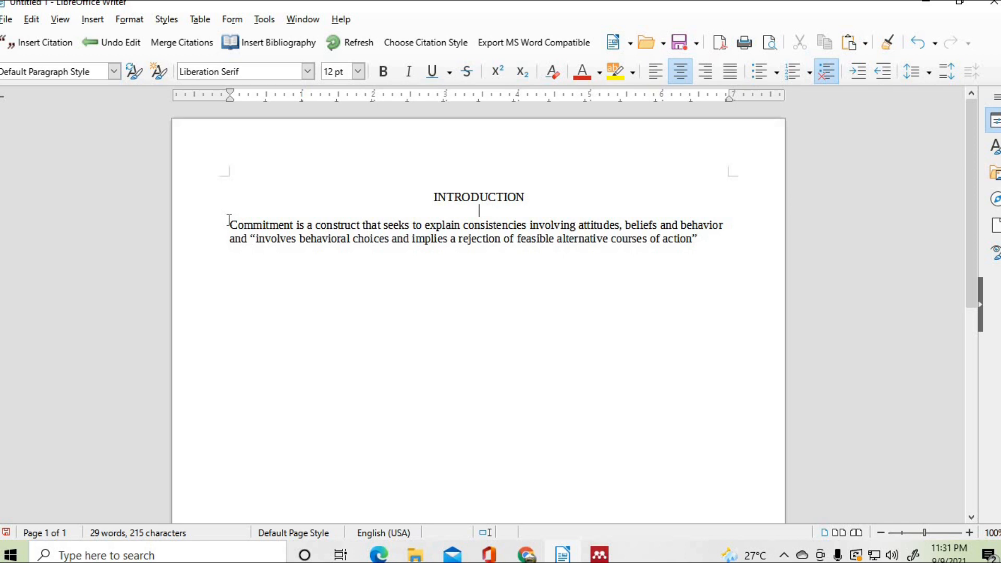
key("Tab")
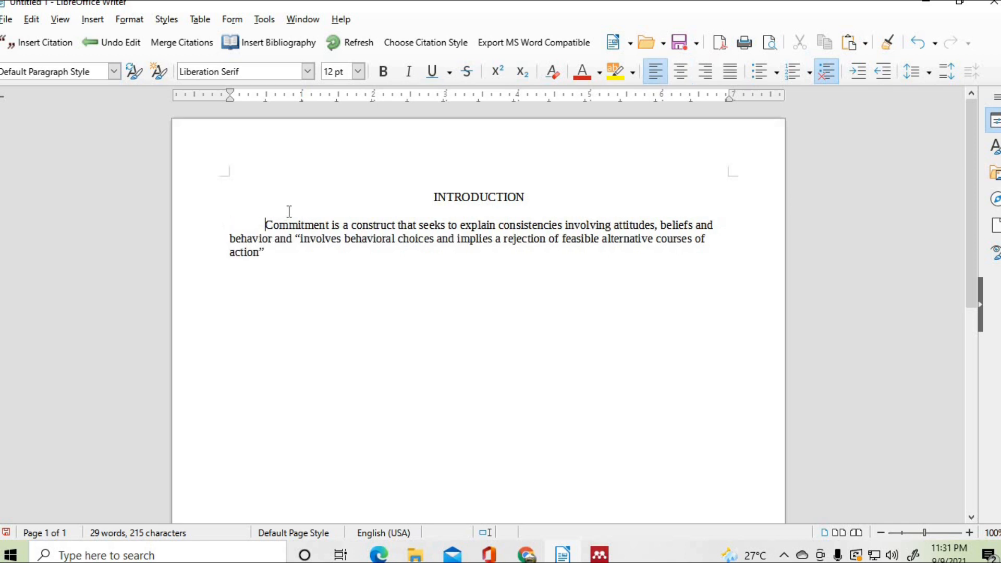
left_click(310, 255)
left_click_drag(266, 225, 281, 250)
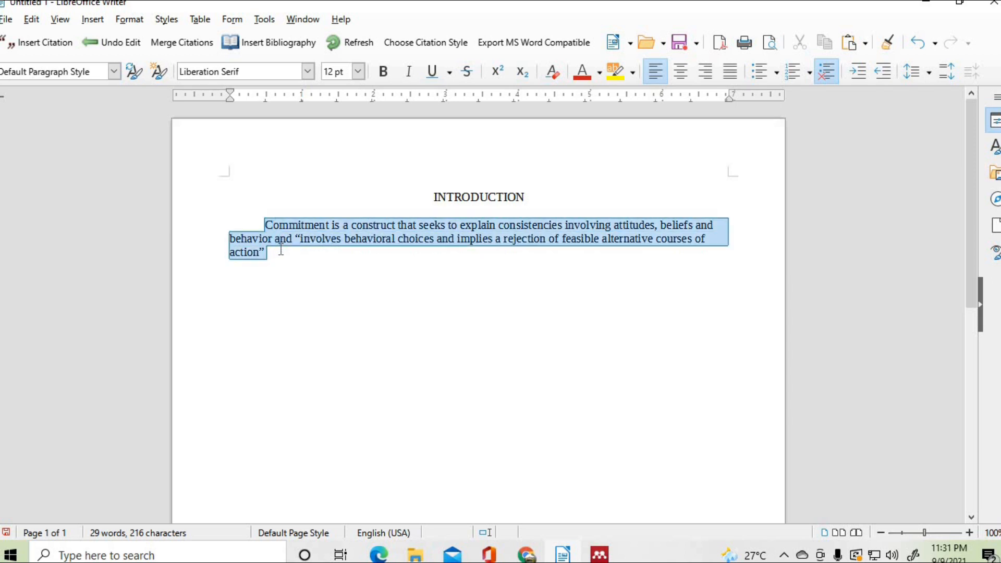
left_click(304, 289)
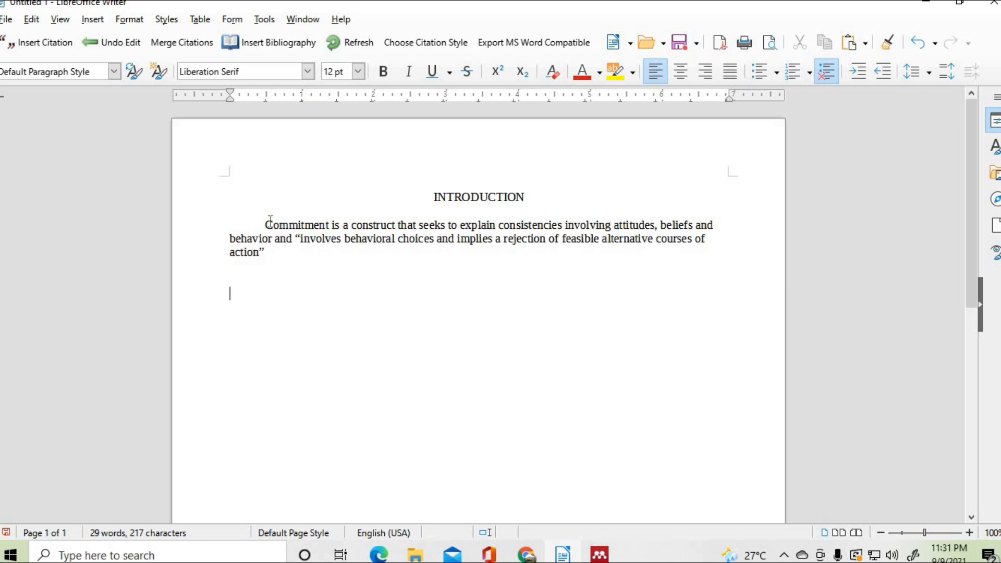
left_click(600, 554)
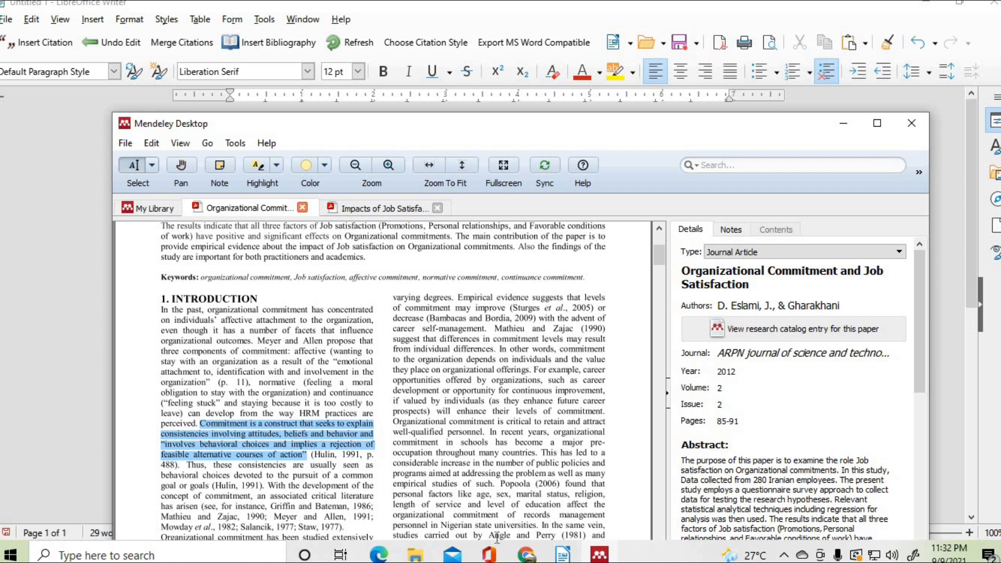
left_click(563, 554)
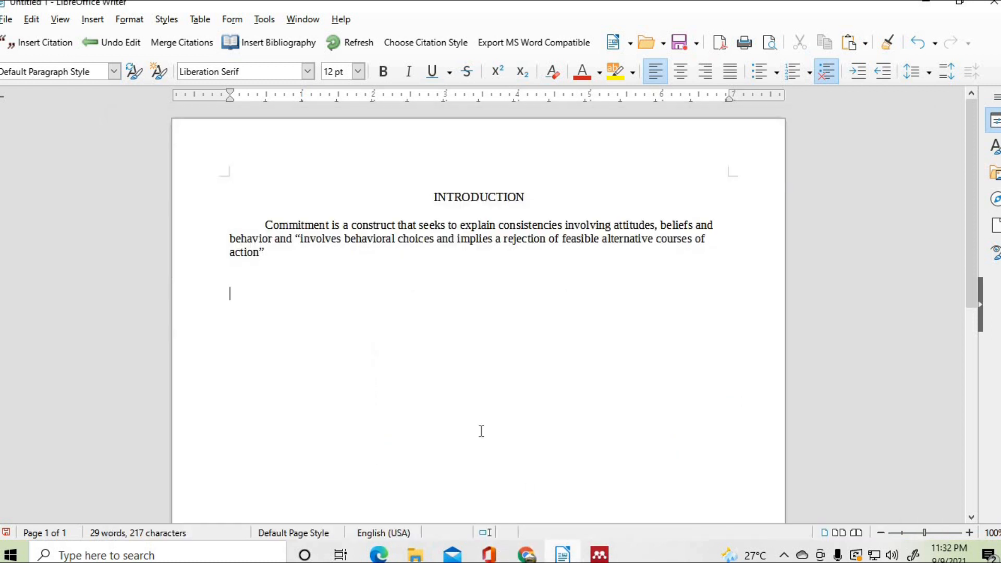
left_click(274, 254)
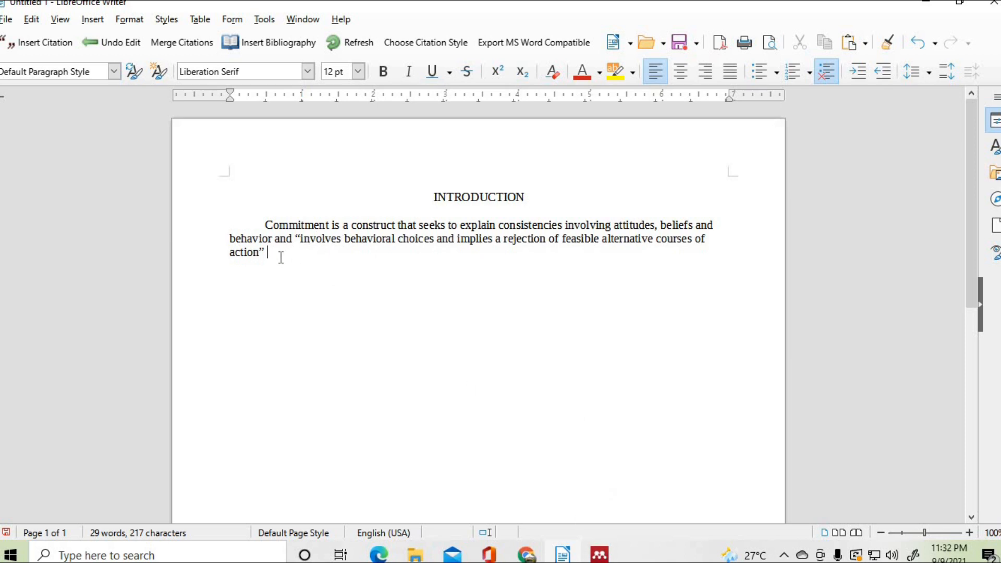
- Insert a Mendeley citation to the Organizational Commitment paper after the quote via Go To Mendeley
left_click(58, 47)
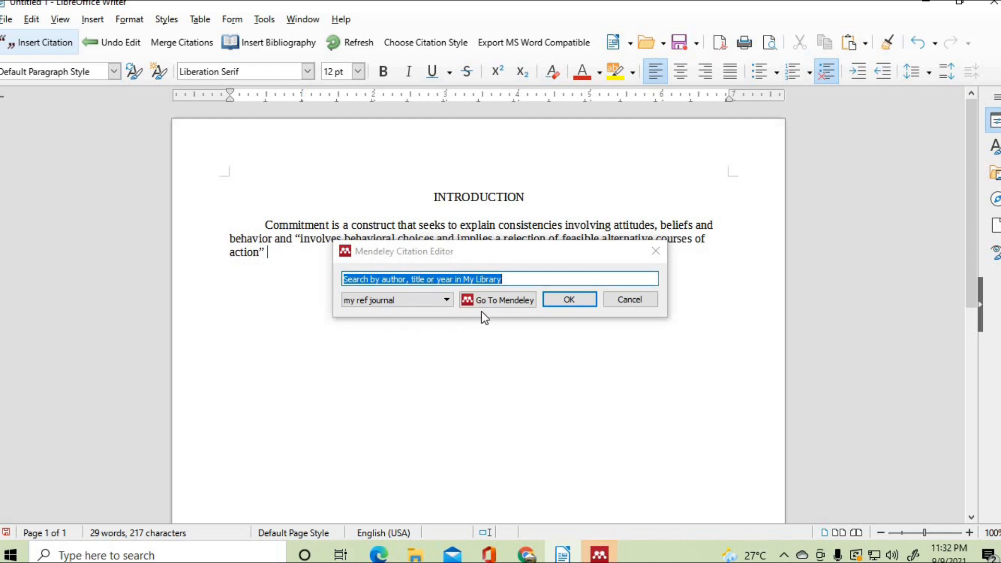
left_click(492, 302)
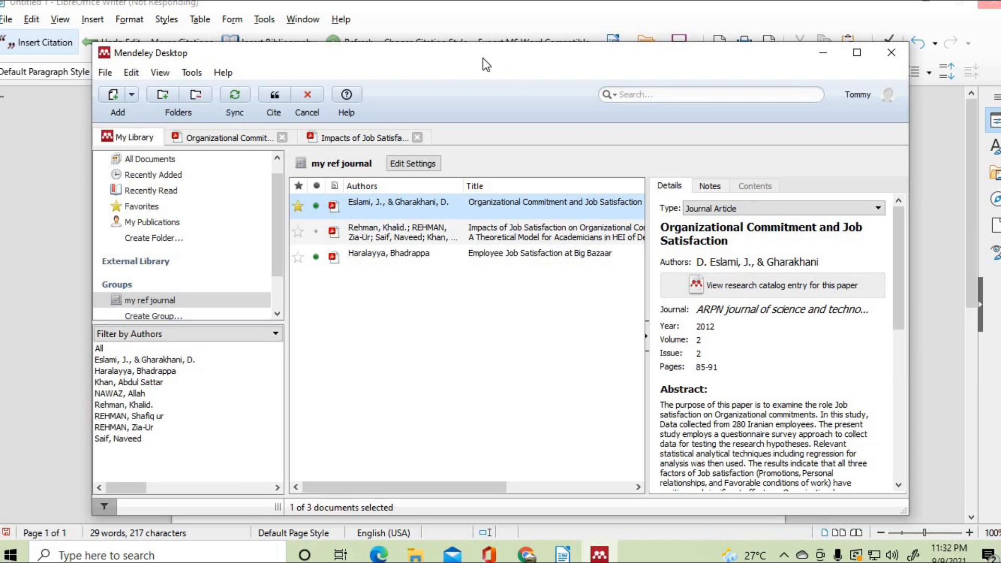
left_click_drag(483, 58, 441, 85)
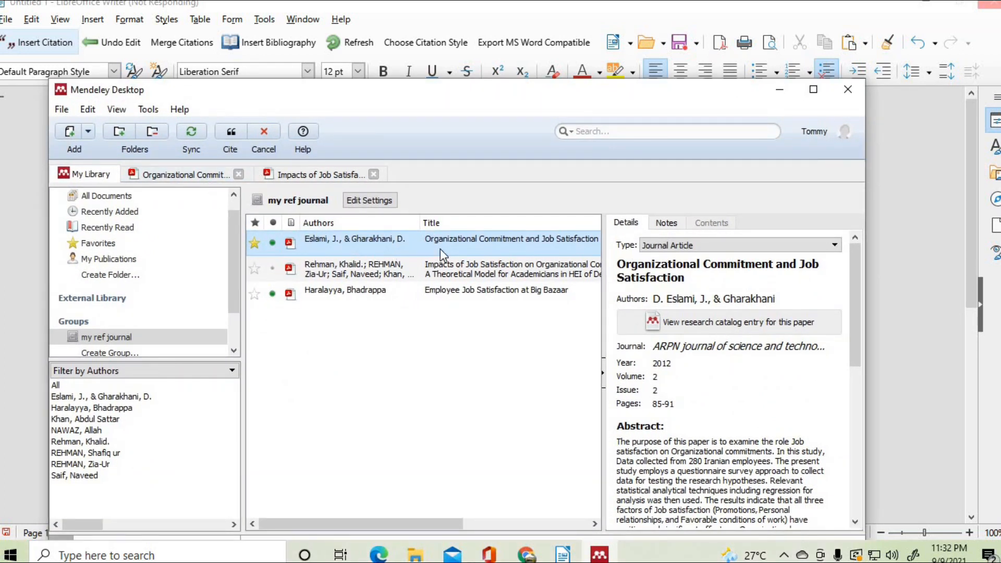
left_click(184, 176)
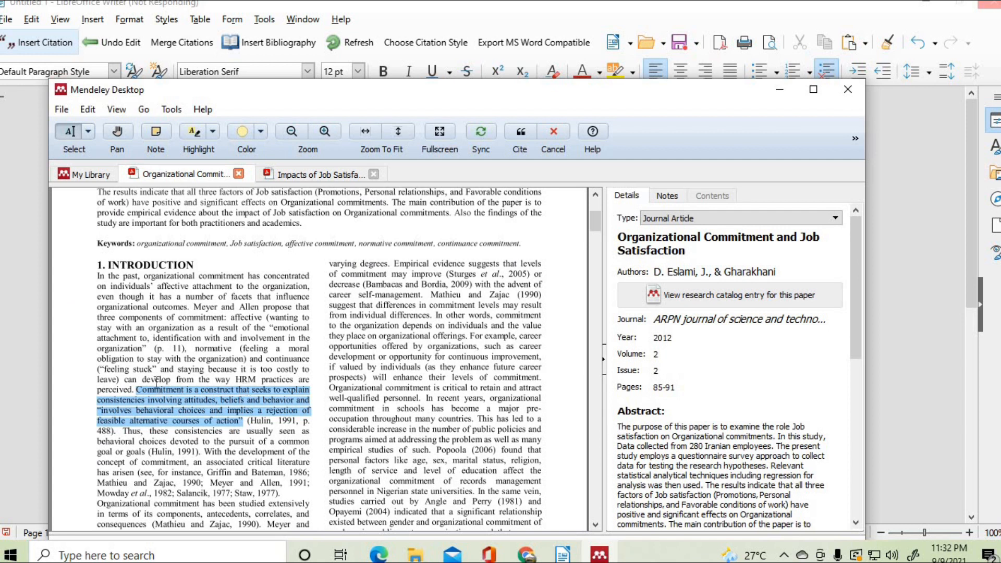
scroll(453, 392, "up", 3)
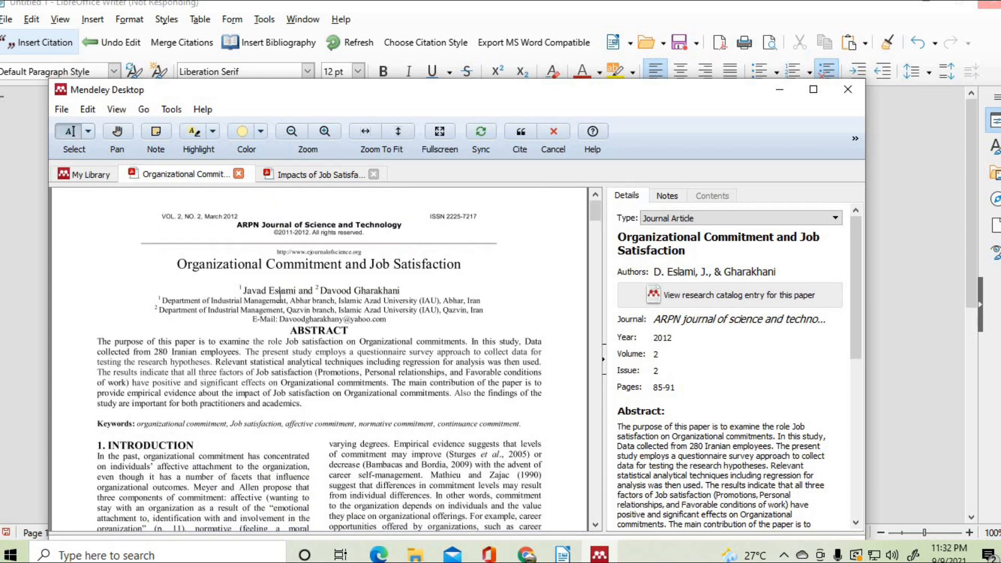
scroll(280, 296, "down", 2)
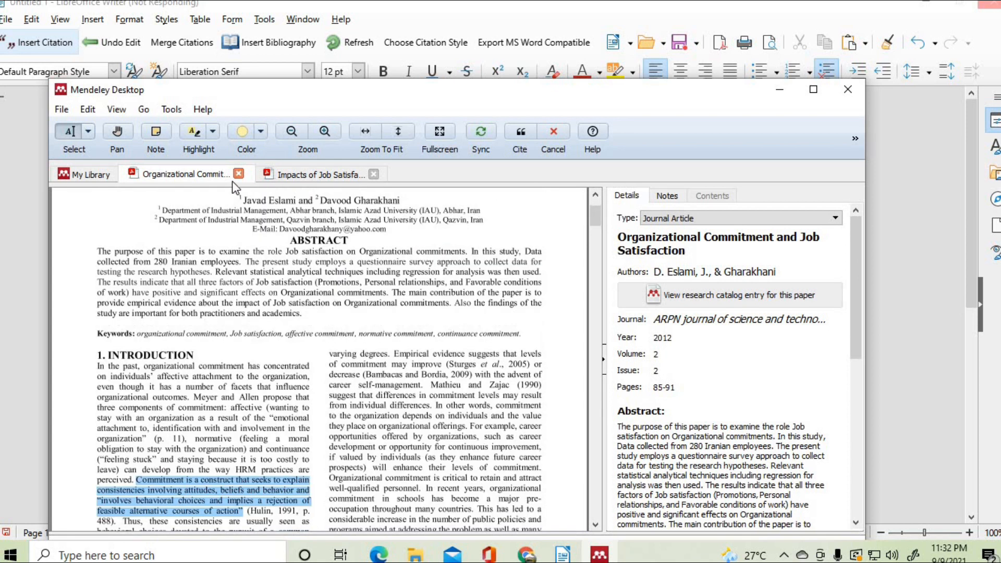
left_click(518, 133)
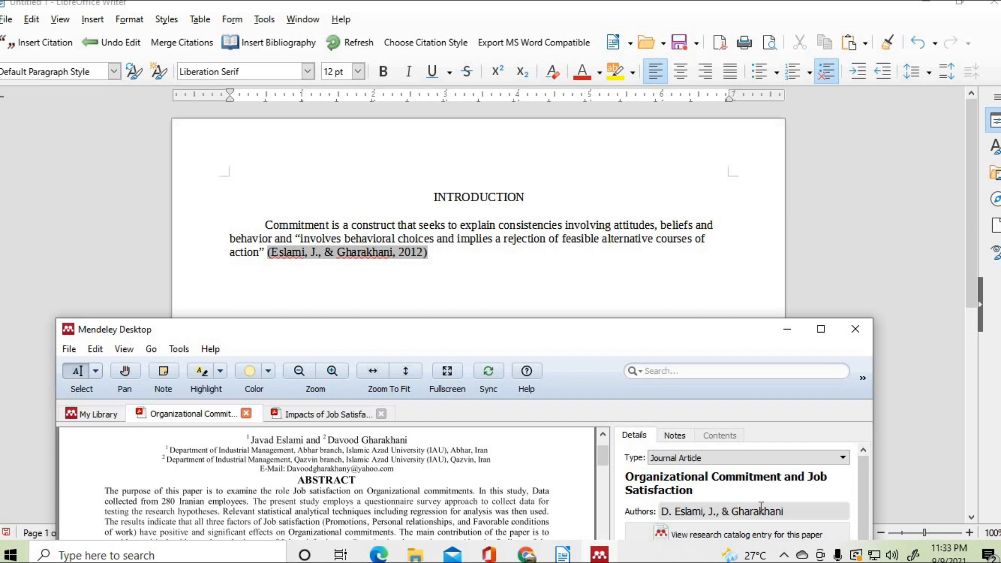
- Complete the authors as 'Eslami, J., & Gharakhani, D.', then remove the stray space in Writer
scroll(748, 470, "down", 2)
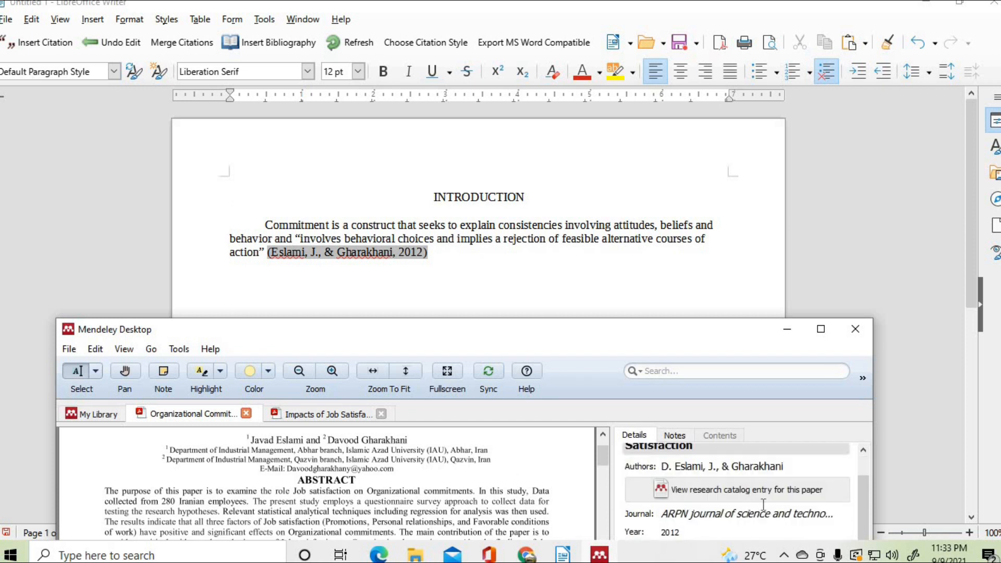
left_click(749, 464)
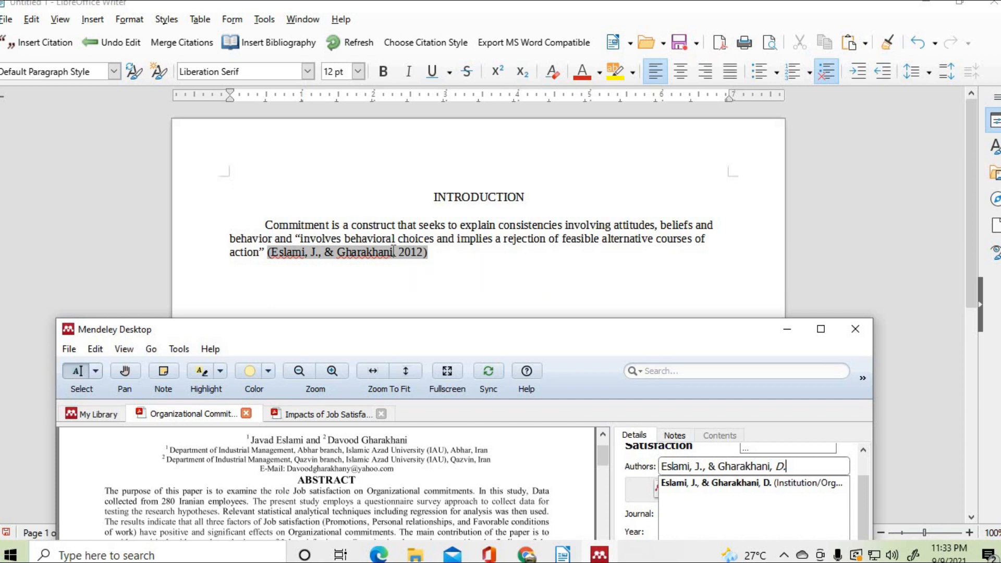
left_click(431, 268)
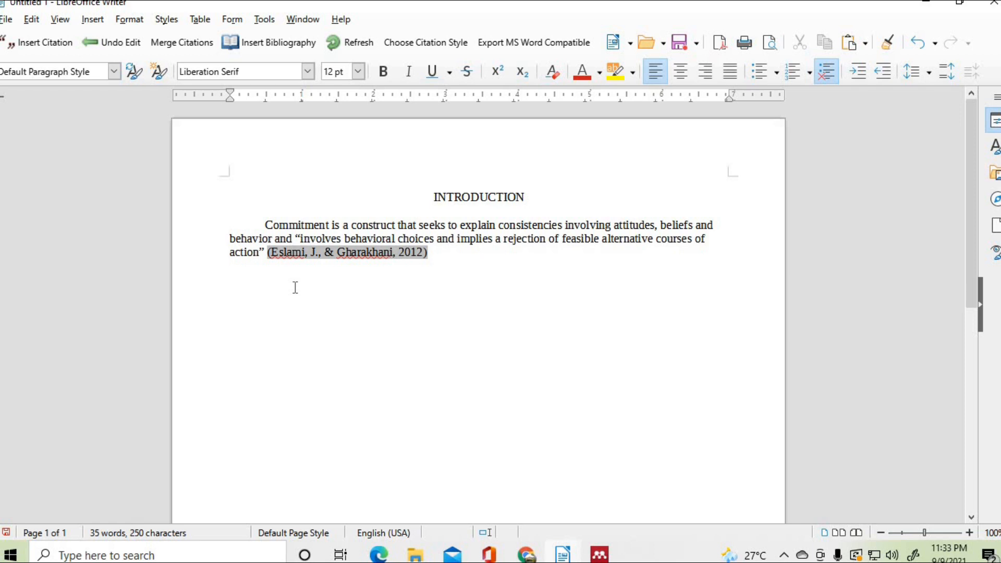
key("BackSpace")
- Open the Big Bazaar job satisfaction paper from My Library and read through it
left_click(599, 555)
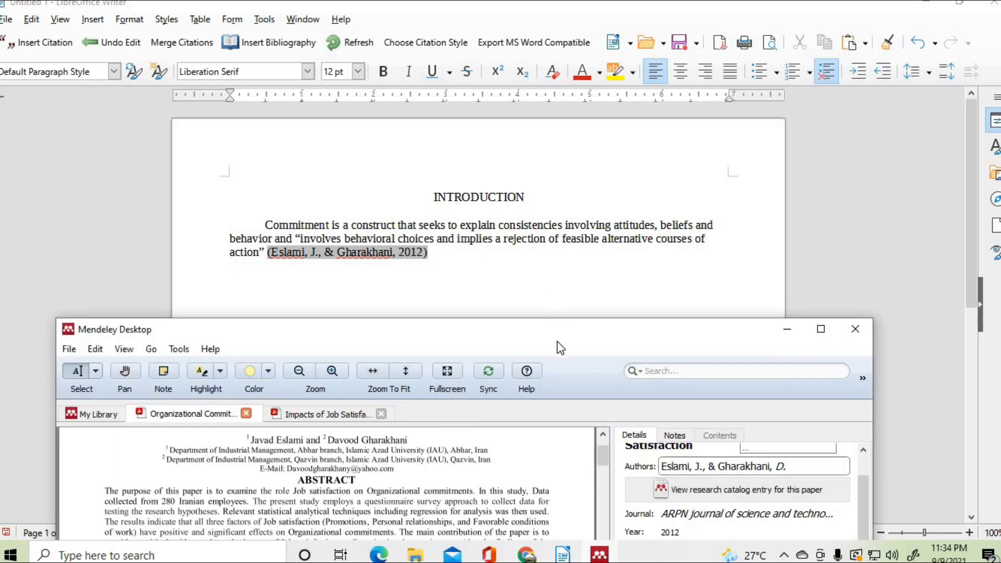
left_click_drag(572, 344, 565, 158)
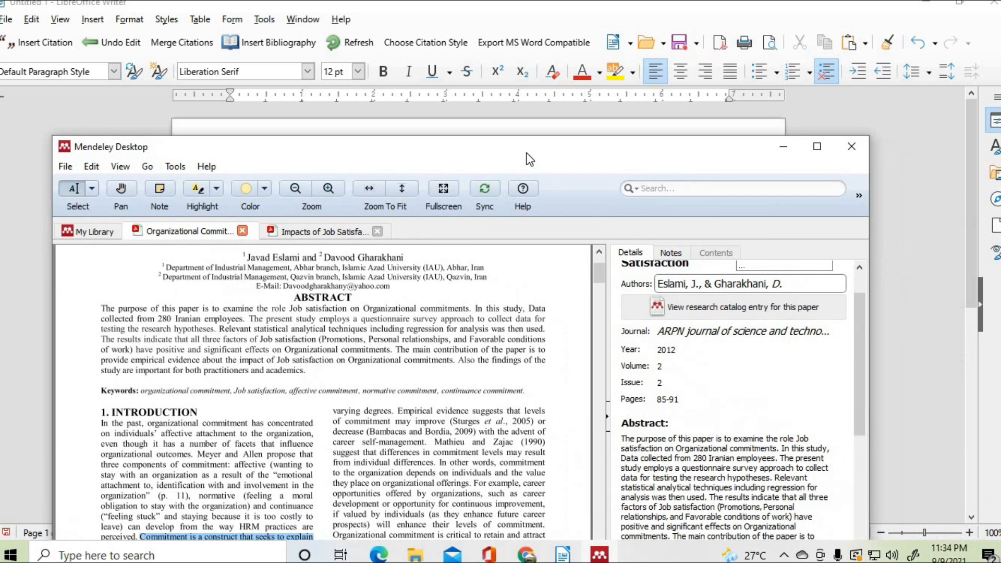
left_click(88, 229)
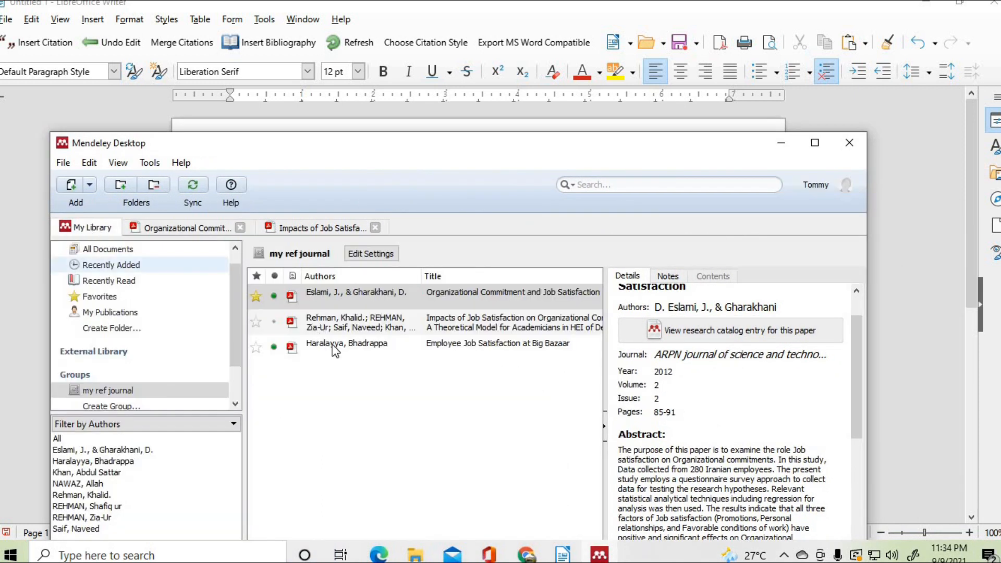
double_click(457, 346)
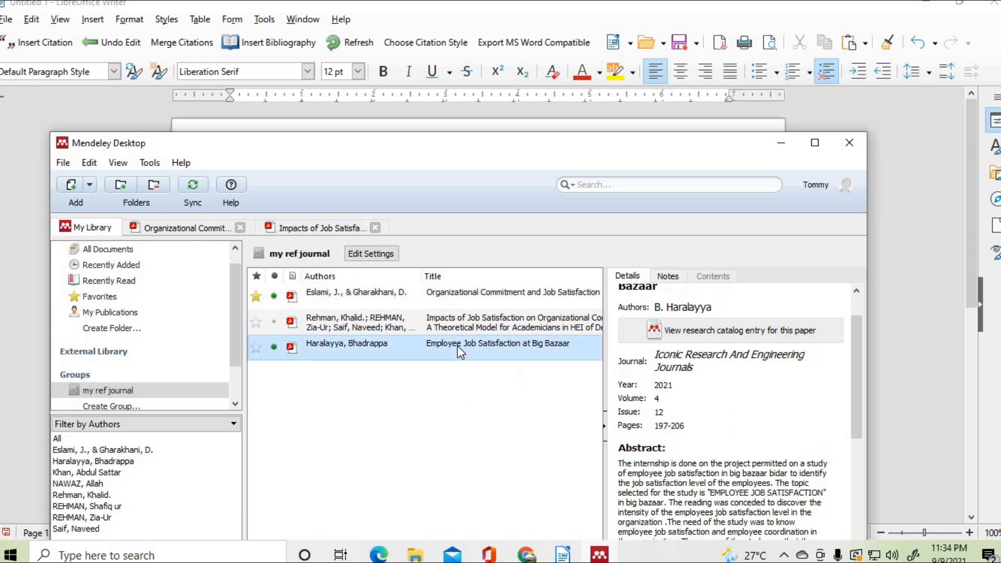
scroll(360, 417, "down", 3)
scroll(364, 403, "down", 6)
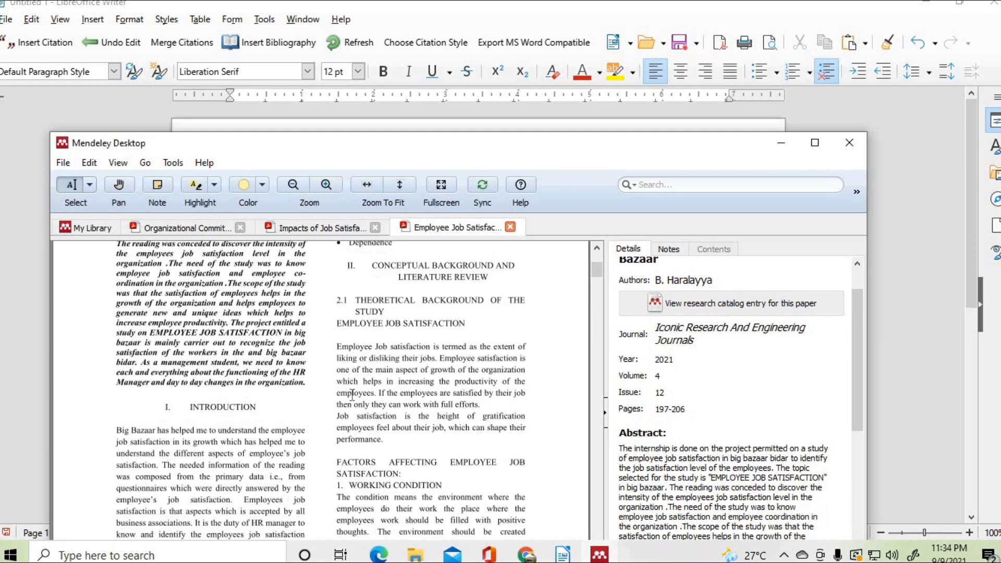
scroll(234, 407, "down", 2)
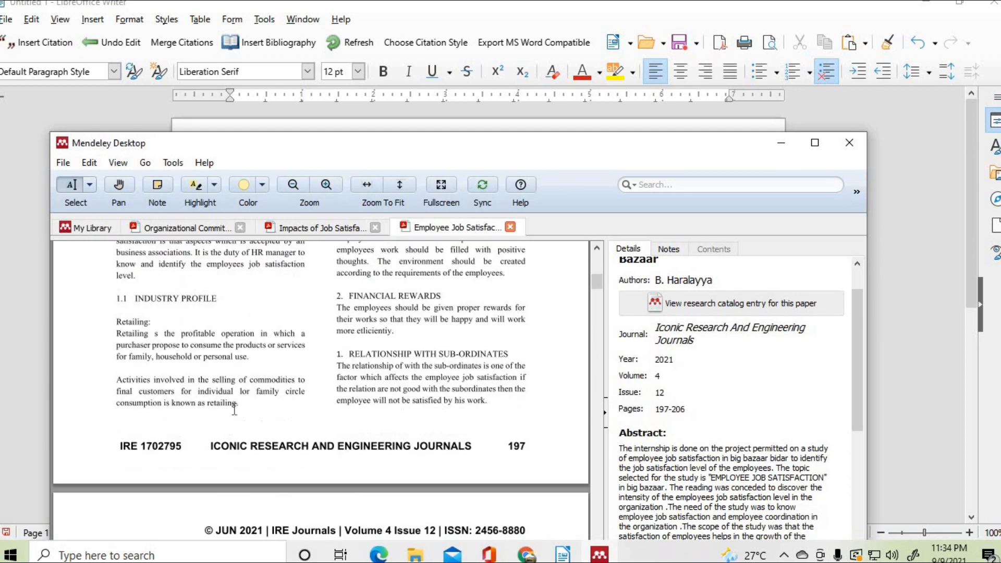
scroll(280, 358, "down", 6)
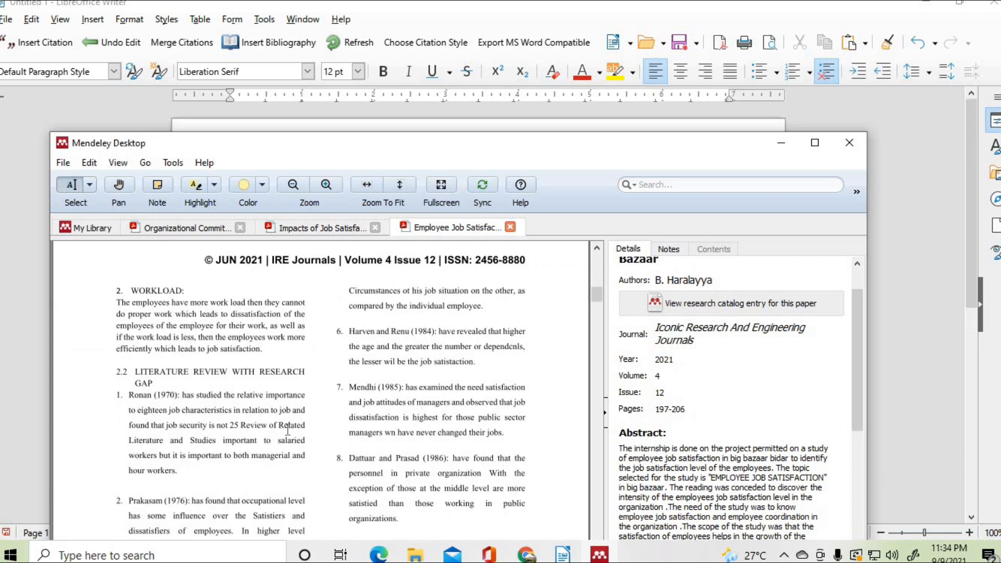
scroll(288, 429, "down", 2)
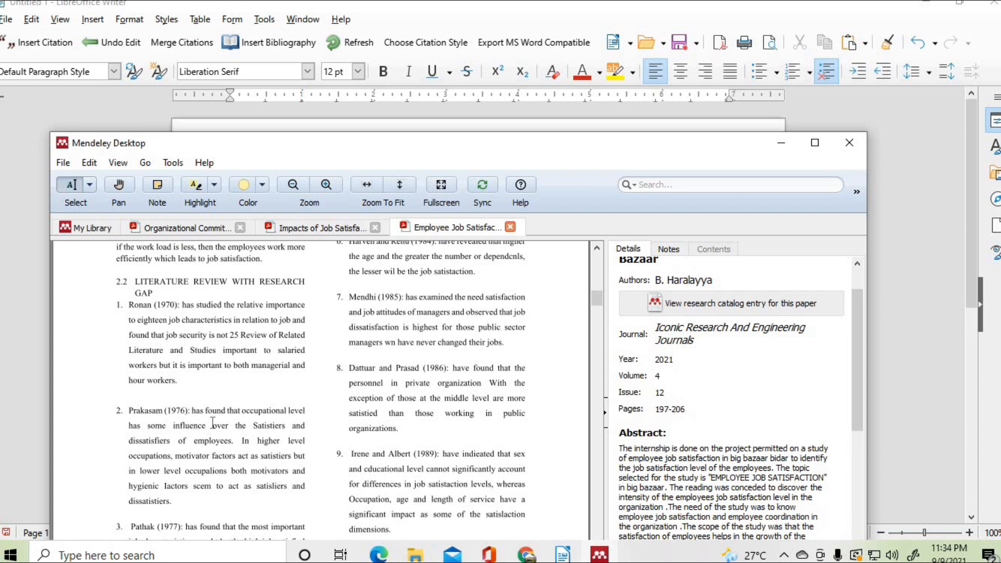
scroll(213, 423, "down", 2)
scroll(177, 435, "down", 2)
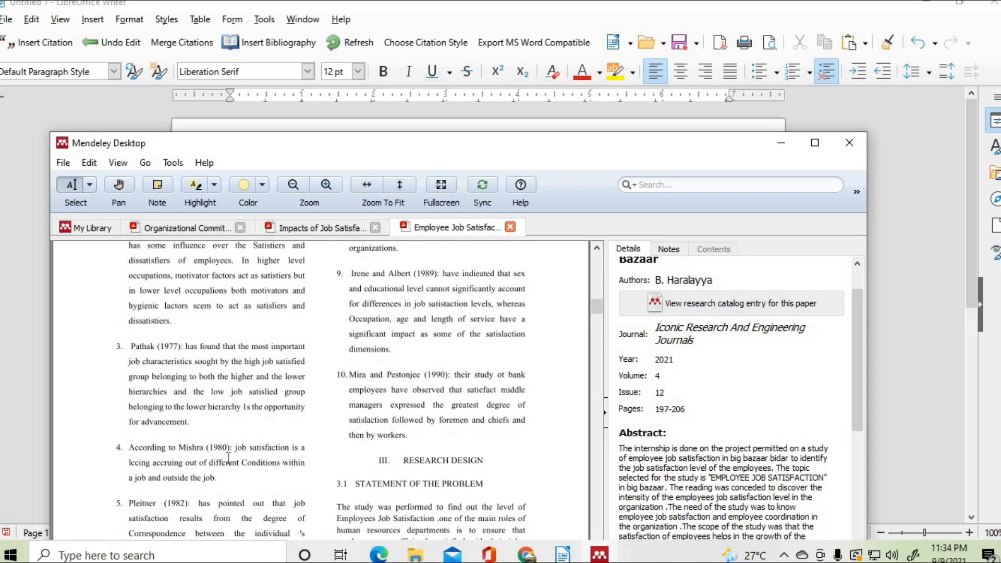
scroll(230, 458, "down", 3)
scroll(426, 437, "down", 6)
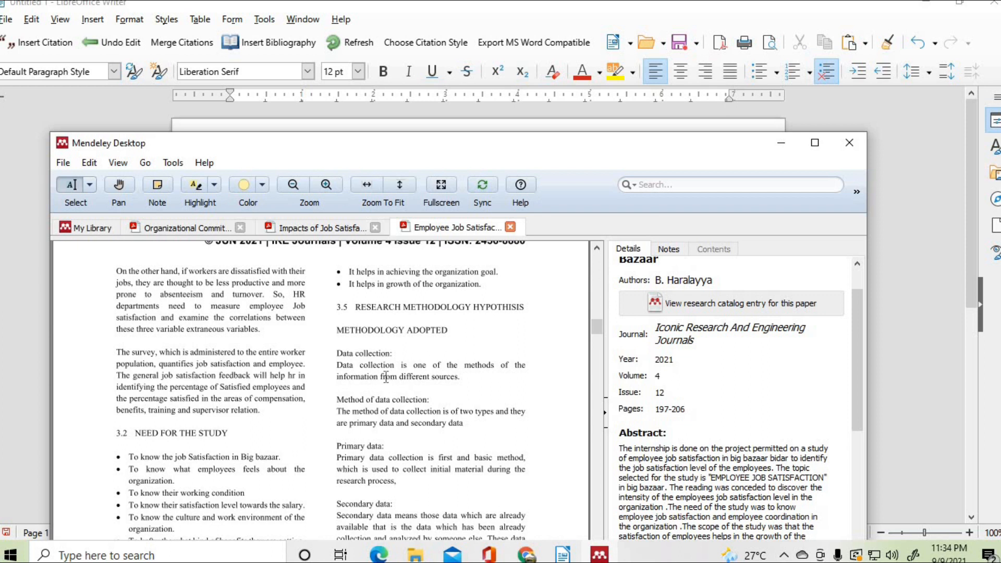
scroll(396, 399, "down", 10)
scroll(387, 404, "down", 13)
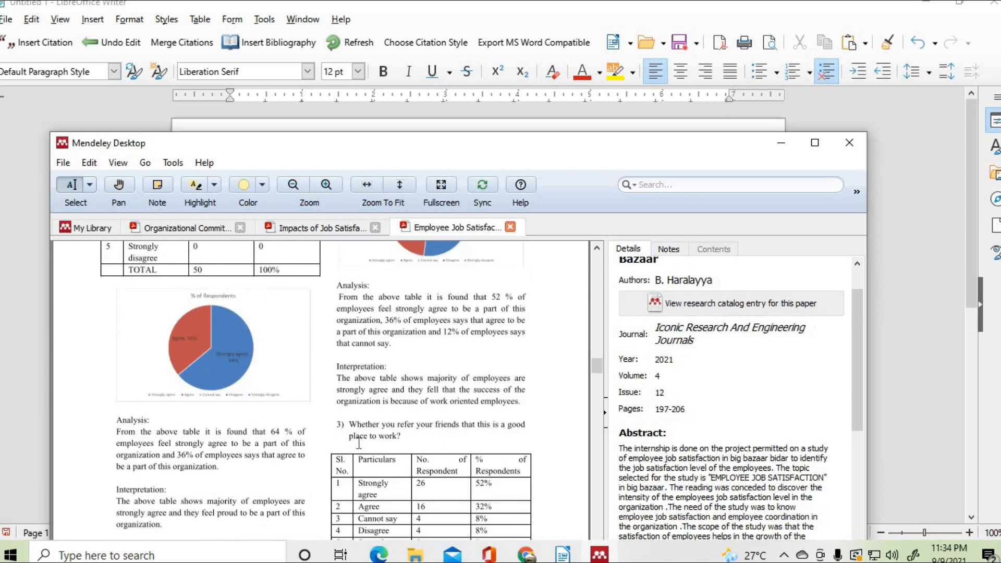
scroll(364, 417, "up", 10)
scroll(426, 387, "up", 12)
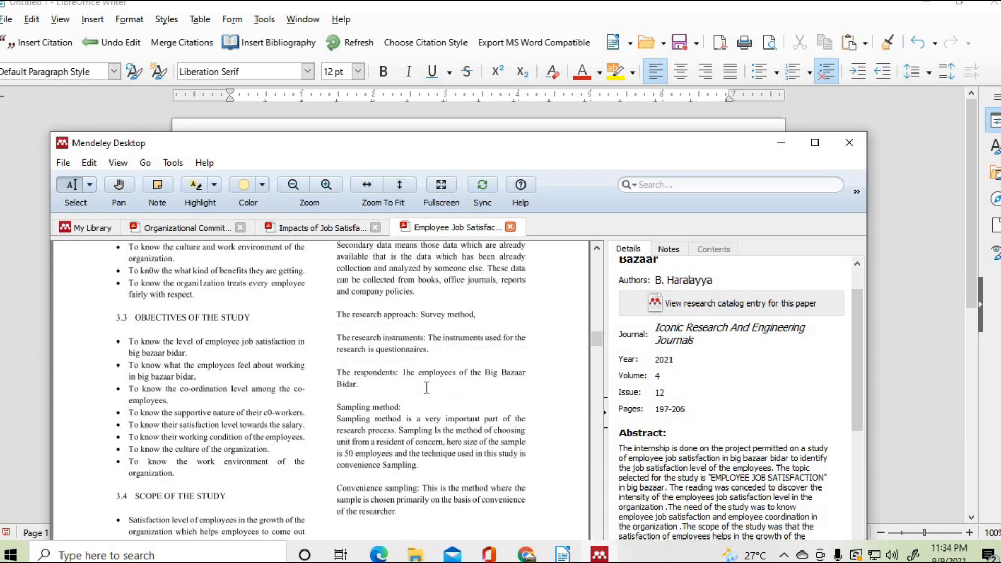
scroll(427, 387, "up", 2)
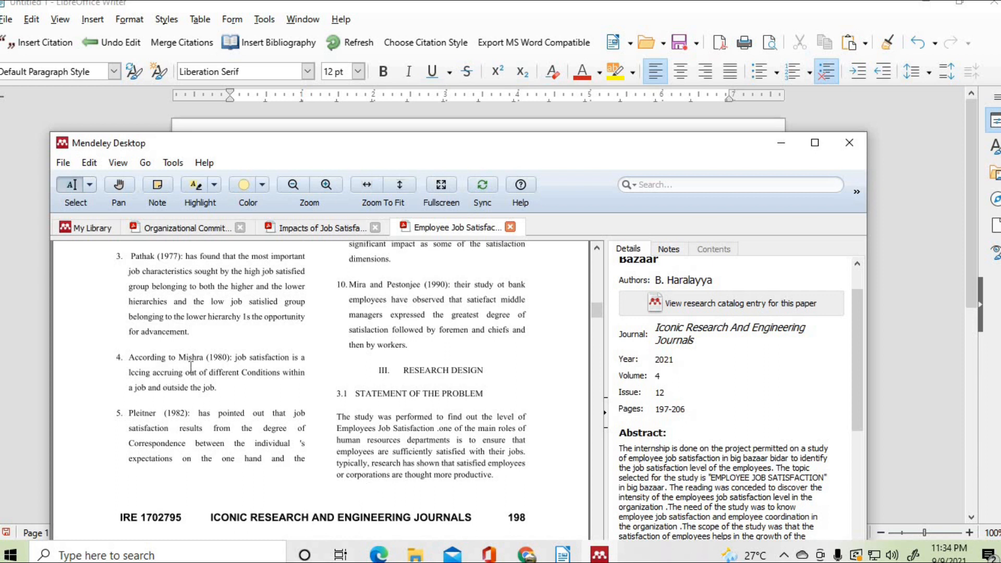
scroll(190, 368, "up", 10)
scroll(191, 368, "up", 5)
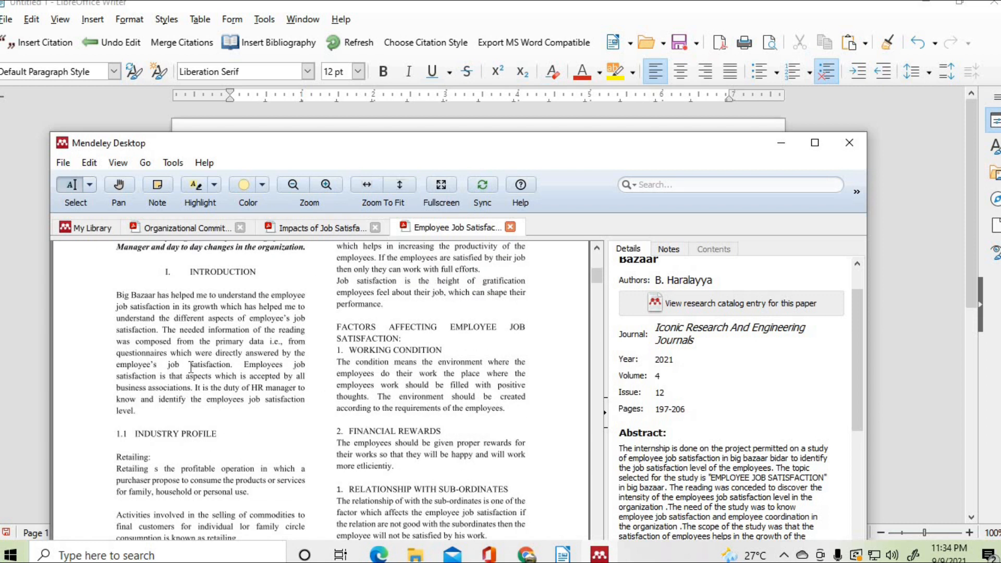
scroll(405, 399, "up", 5)
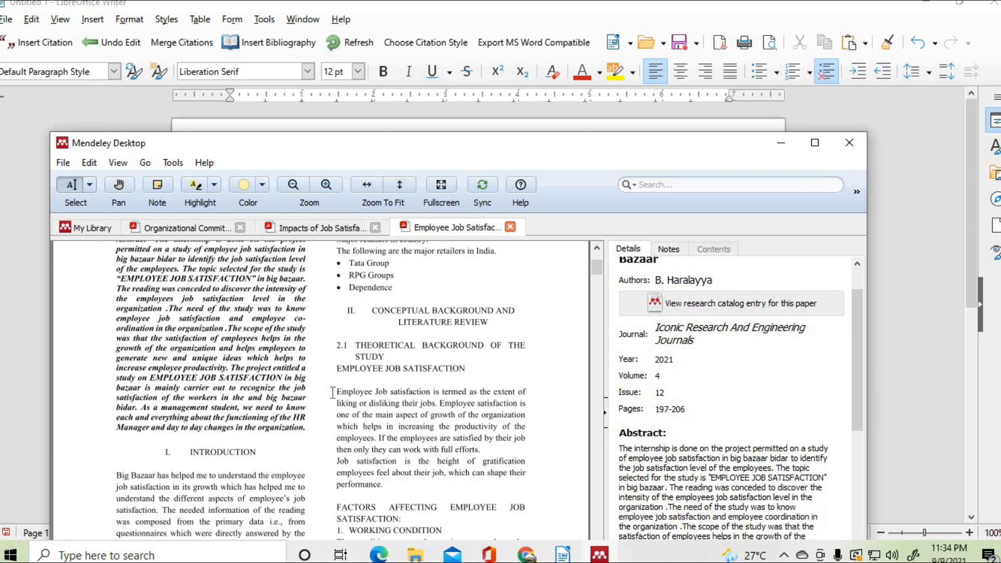
- Copy the new public service and governance sentence from the Impacts of Job Satisfaction paper
left_click(319, 230)
scroll(433, 443, "down", 12)
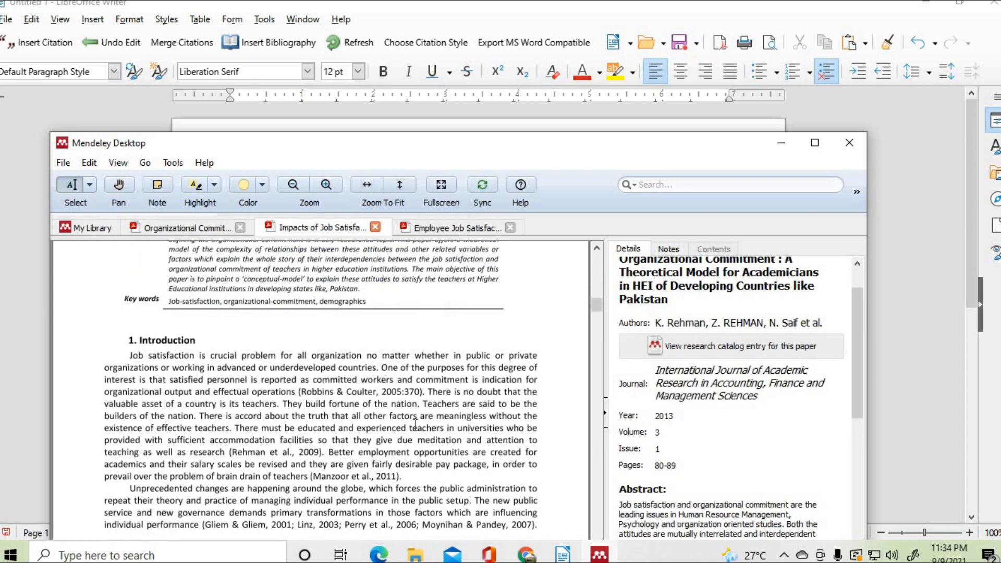
scroll(415, 425, "up", 1)
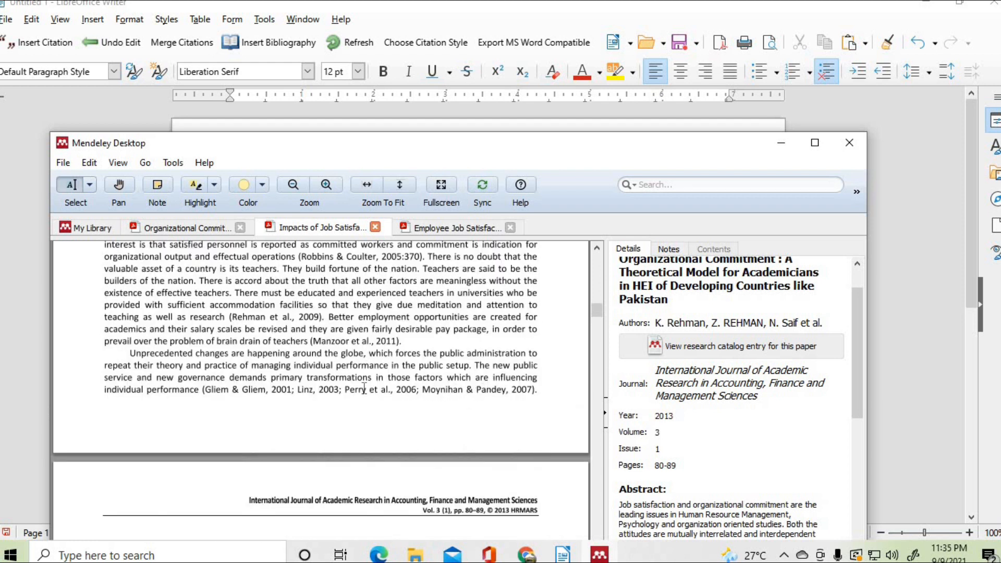
left_click_drag(476, 367, 196, 389)
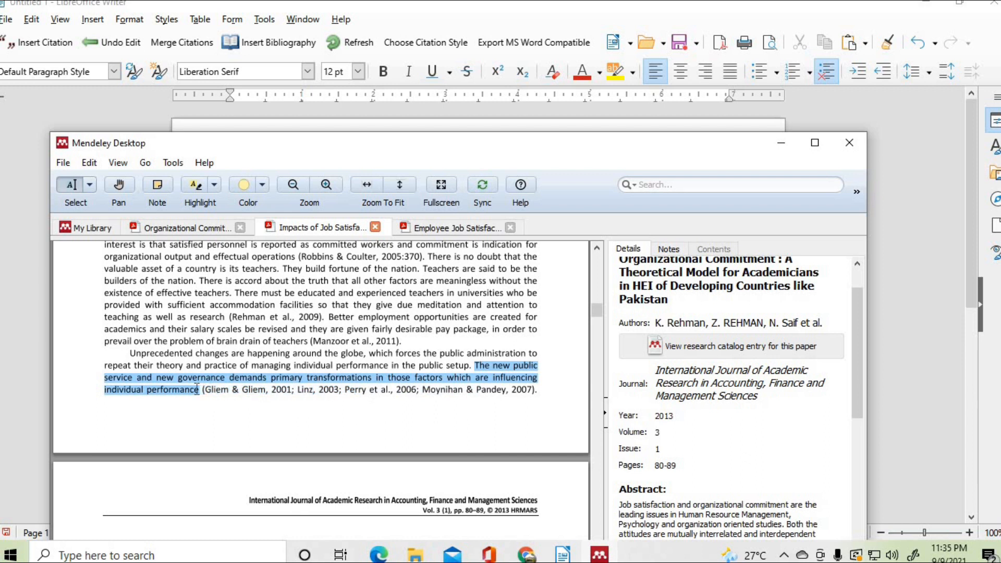
right_click(162, 386)
left_click(192, 434)
- Paste the new public service and governance sentence on the blank line below the first paragraph
left_click(563, 554)
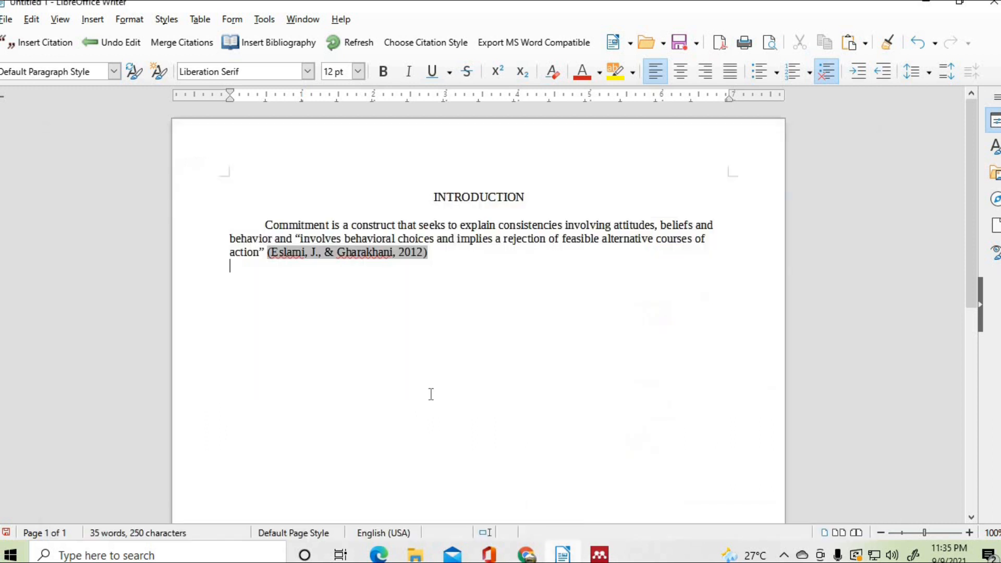
right_click(241, 271)
left_click(280, 316)
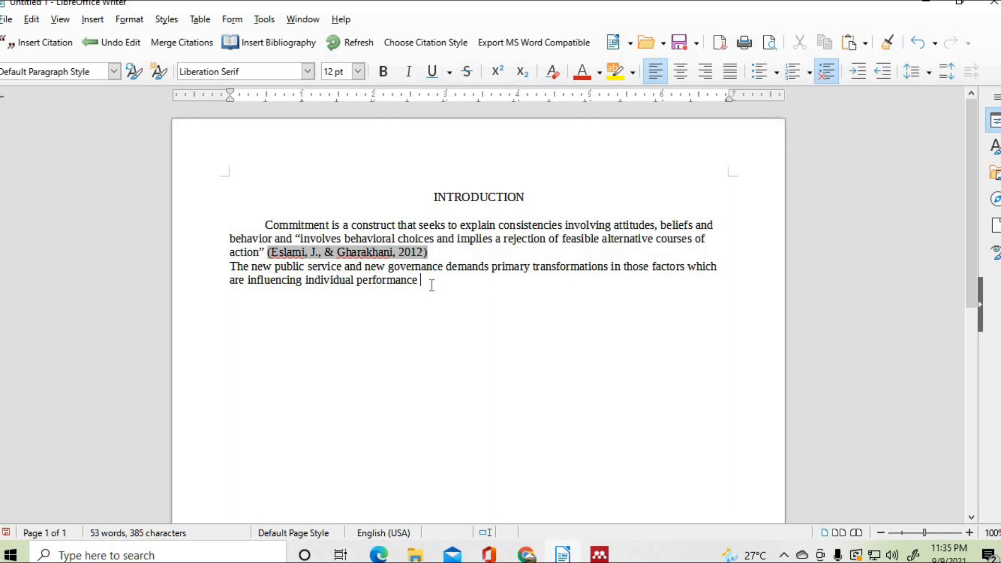
- Cite the Big Bazaar paper after the sentence, producing (Haralayya, 2021)
left_click(49, 45)
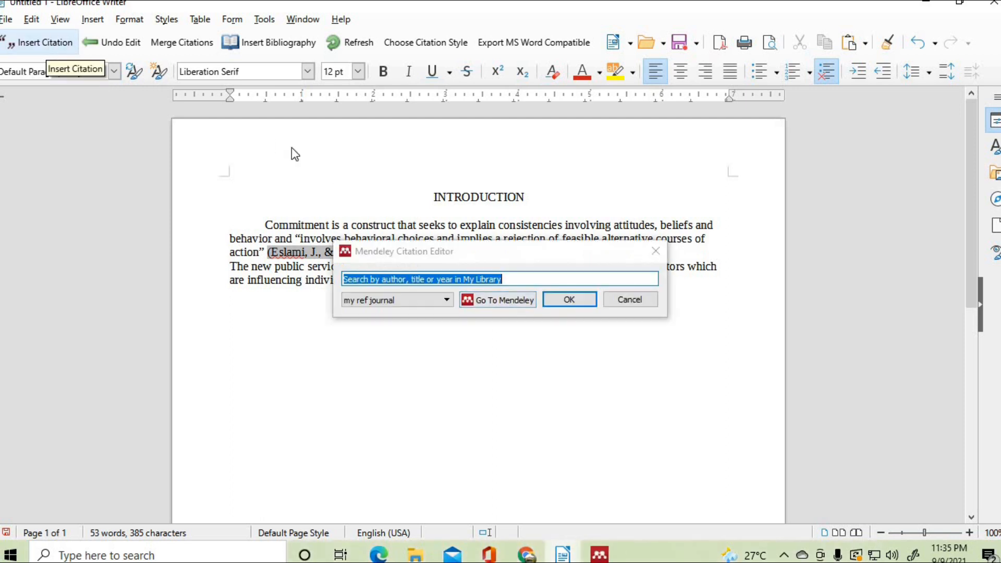
left_click(495, 308)
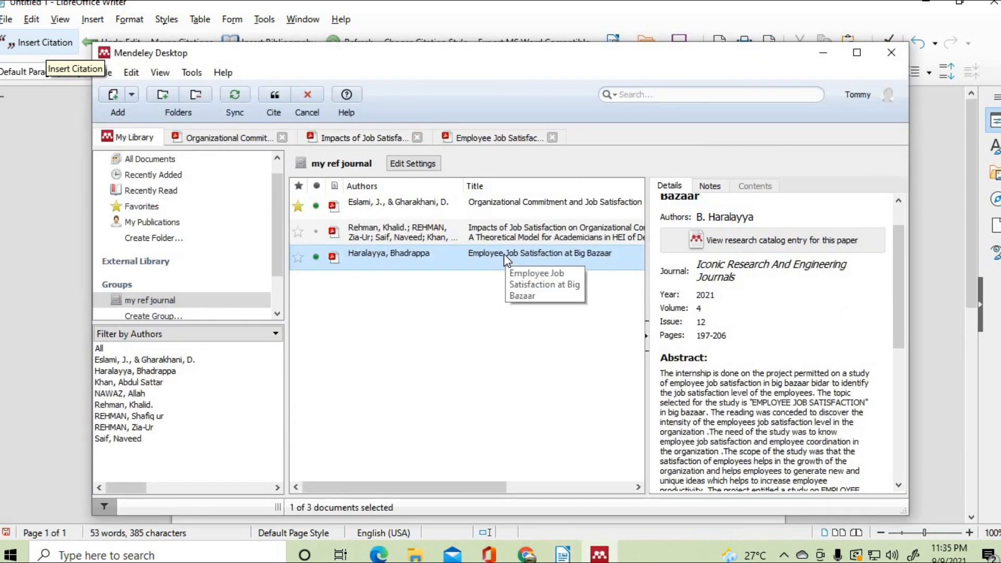
scroll(503, 254, "right", 1)
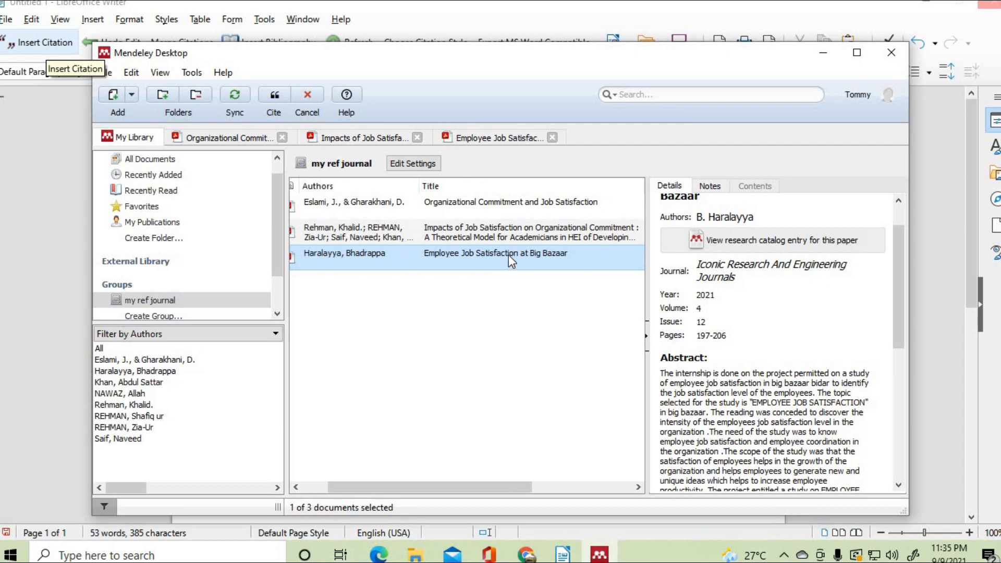
left_click(275, 96)
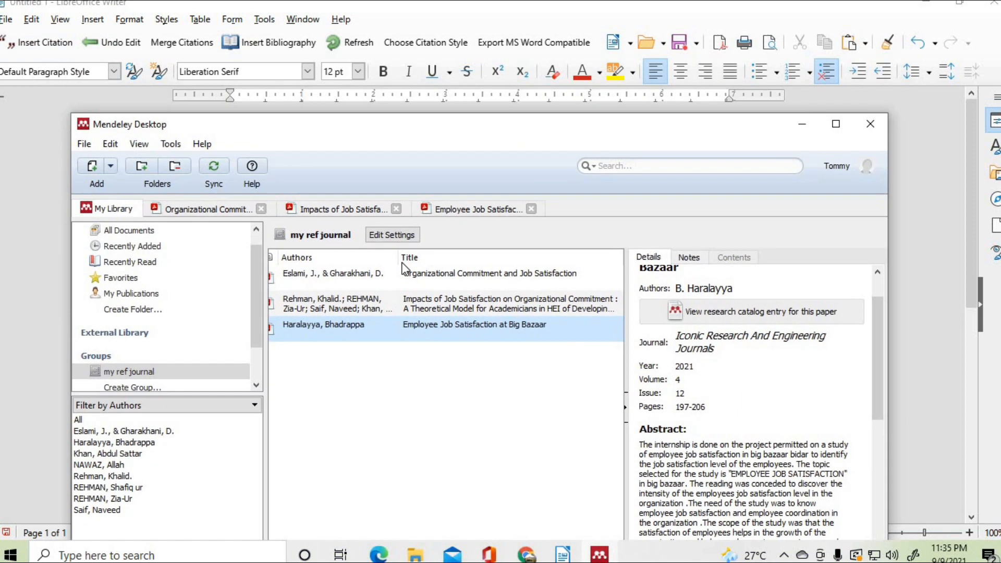
left_click_drag(401, 262, 413, 333)
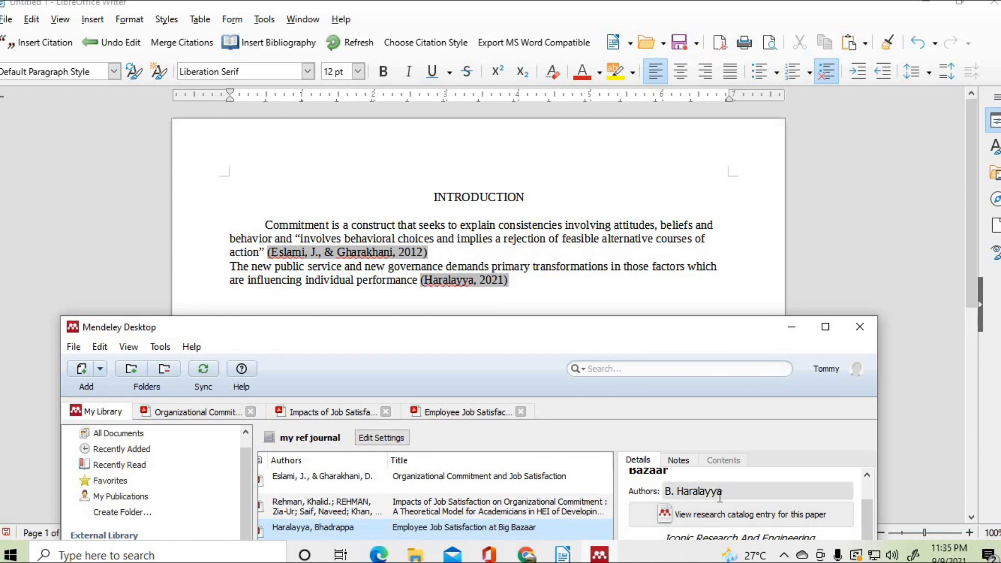
left_click_drag(617, 336, 640, 348)
left_click(516, 284)
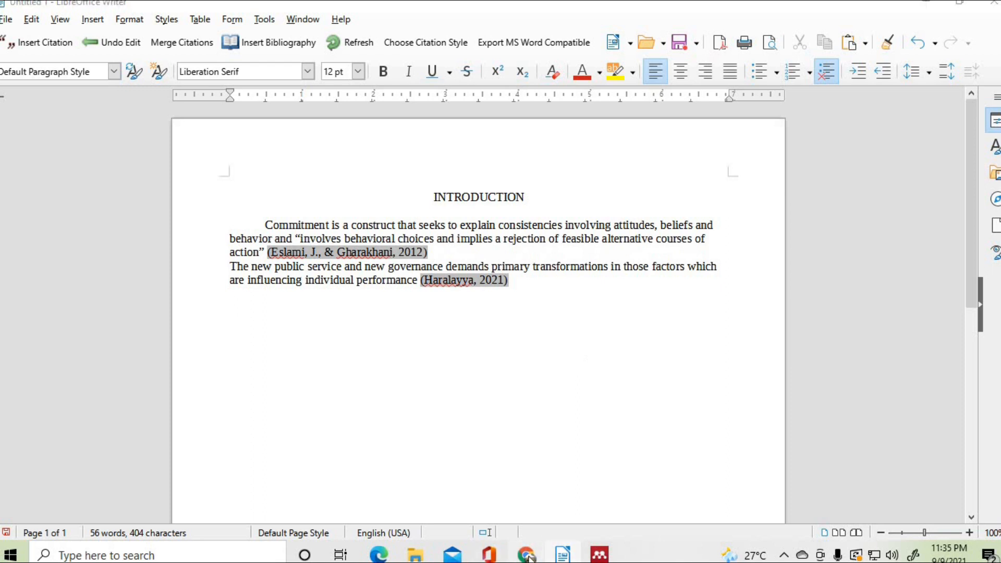
- Bring the Eslami and Gharakhani PDF forward and scroll to the commitment types section
left_click(526, 556)
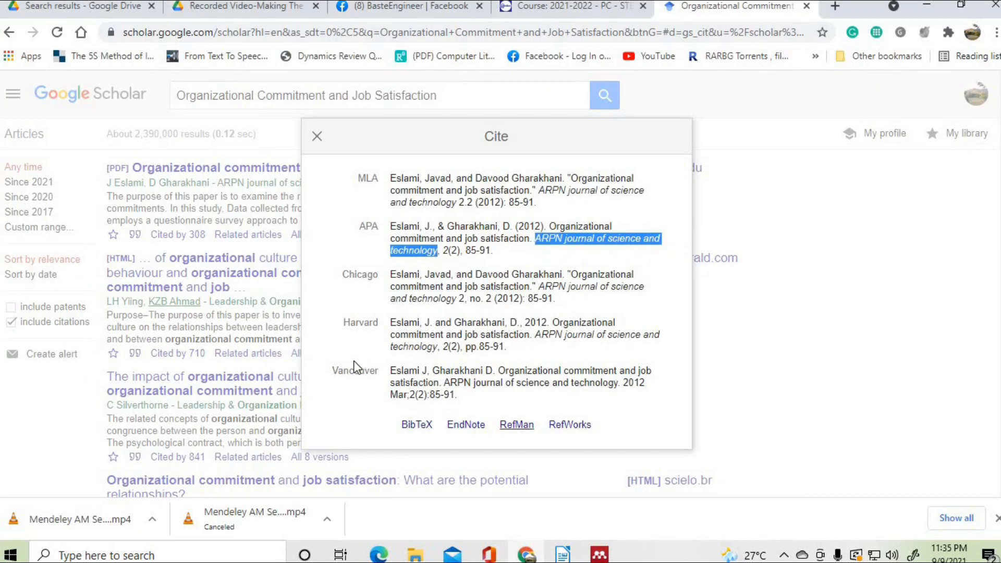
left_click(599, 555)
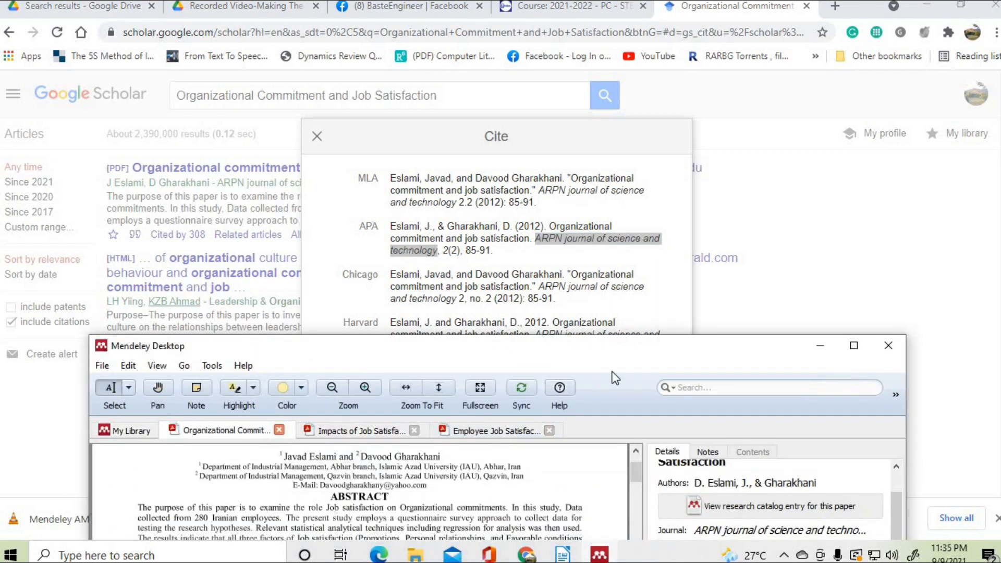
left_click_drag(617, 352, 569, 57)
scroll(364, 428, "down", 1)
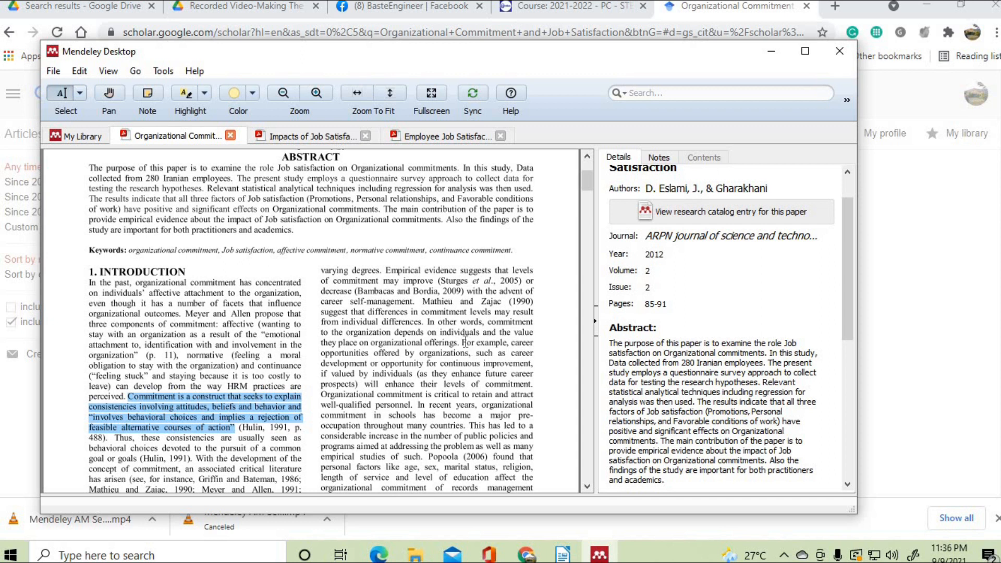
mouse_move(462, 342)
left_mouse_down()
mouse_move(465, 365)
mouse_move(449, 364)
left_mouse_up()
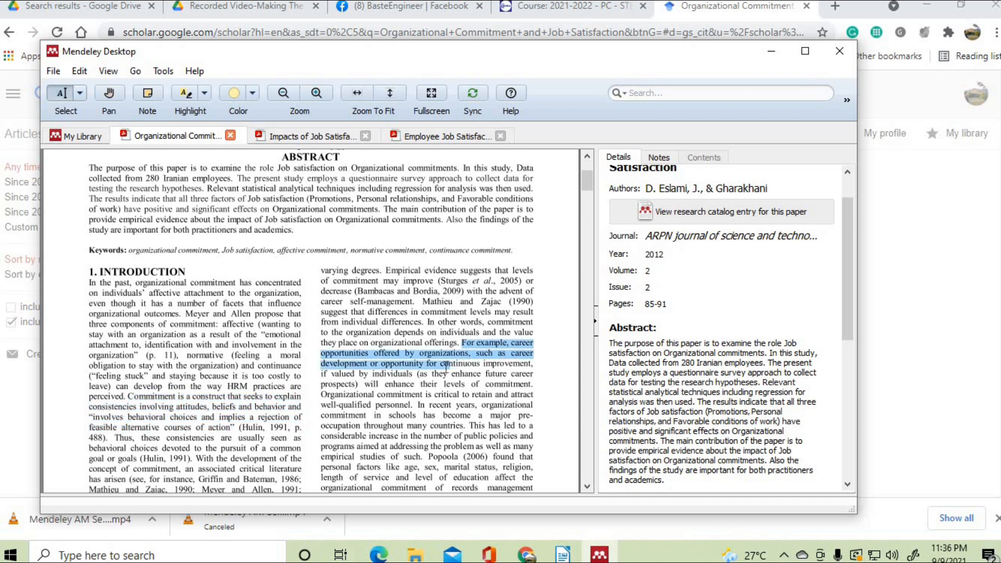
left_click(321, 395)
left_click_drag(321, 394, 371, 406)
scroll(333, 431, "down", 3)
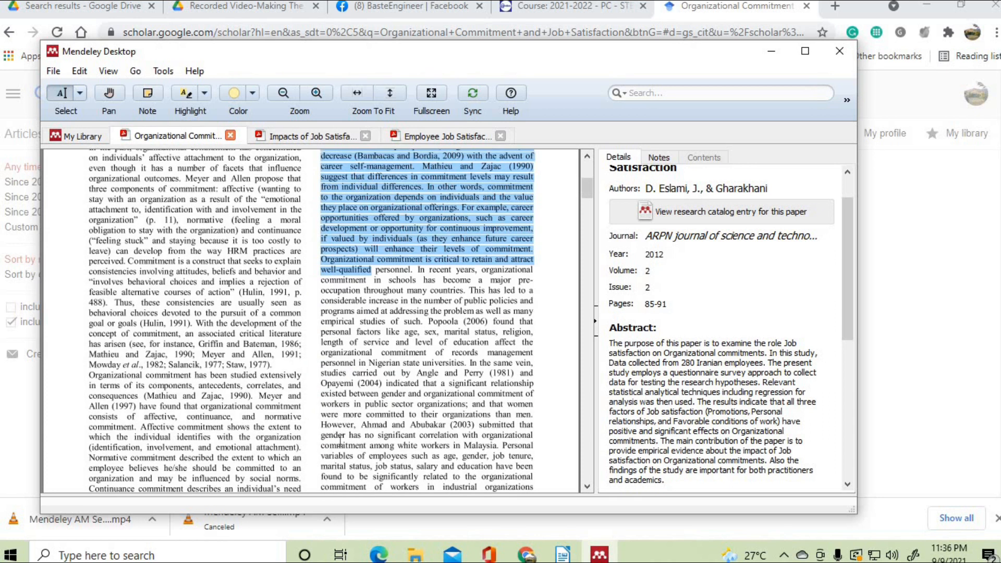
scroll(340, 441, "down", 1)
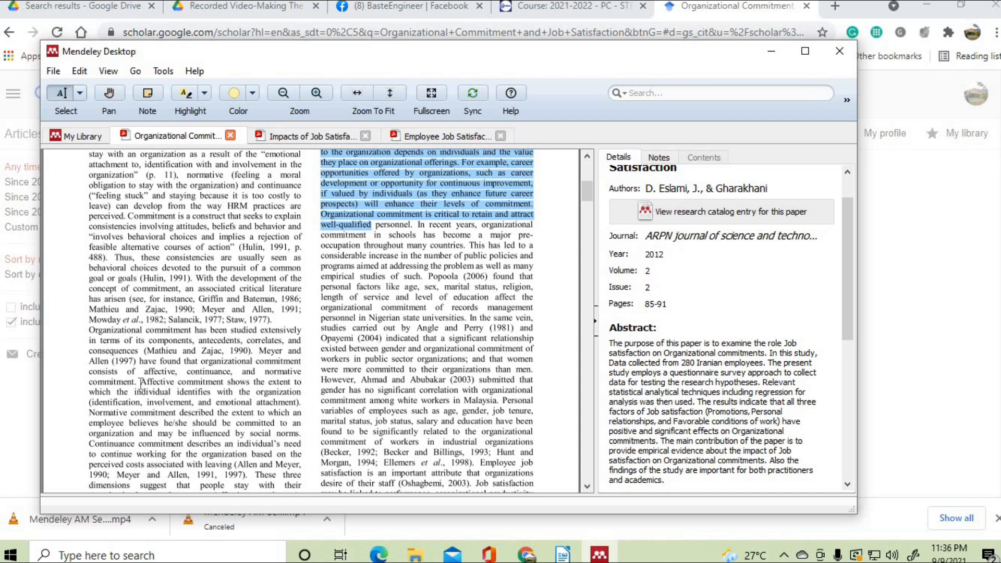
- Copy the affective and normative commitment passage and return to Writer
left_click_drag(141, 384, 300, 434)
right_click(260, 411)
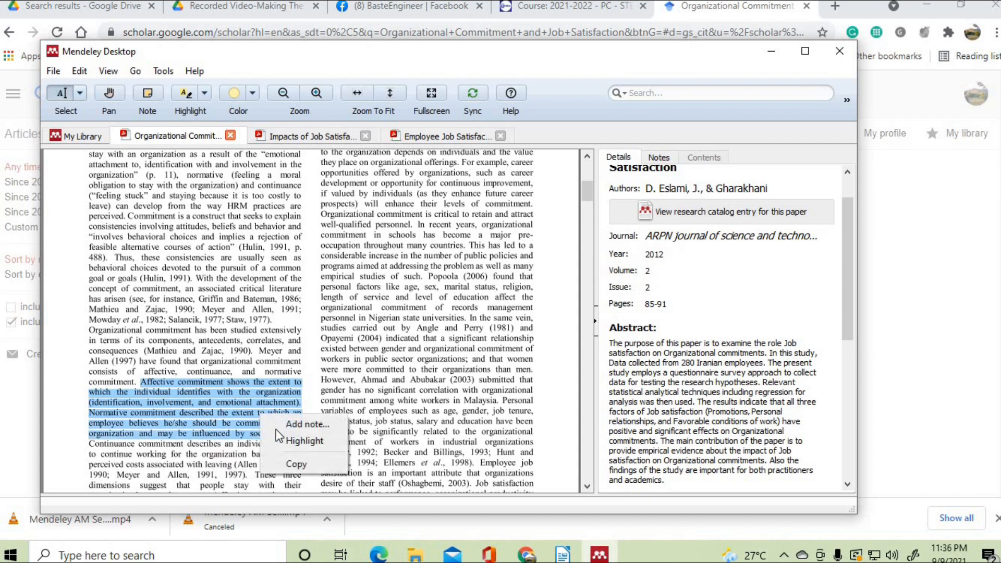
left_click(281, 463)
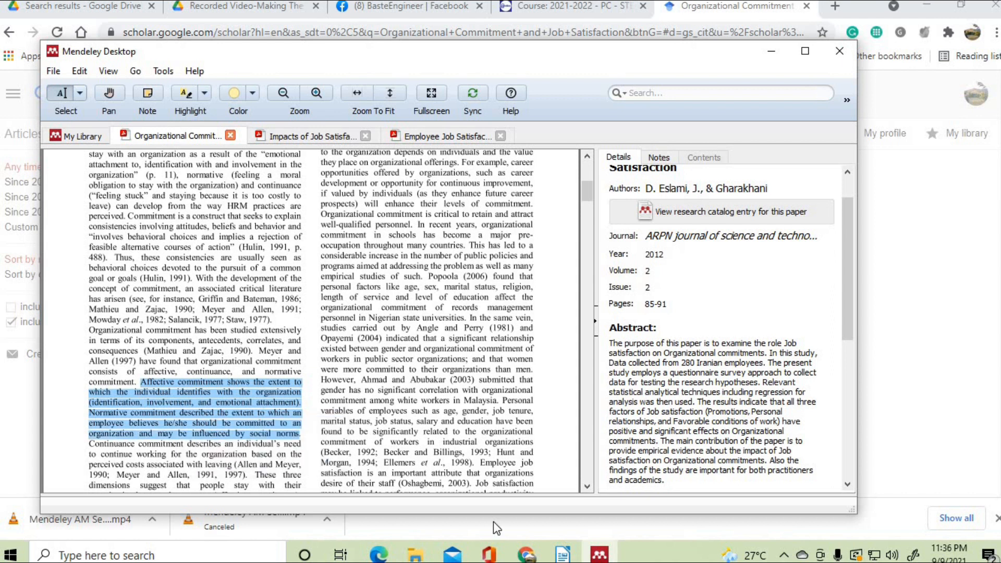
left_click(562, 554)
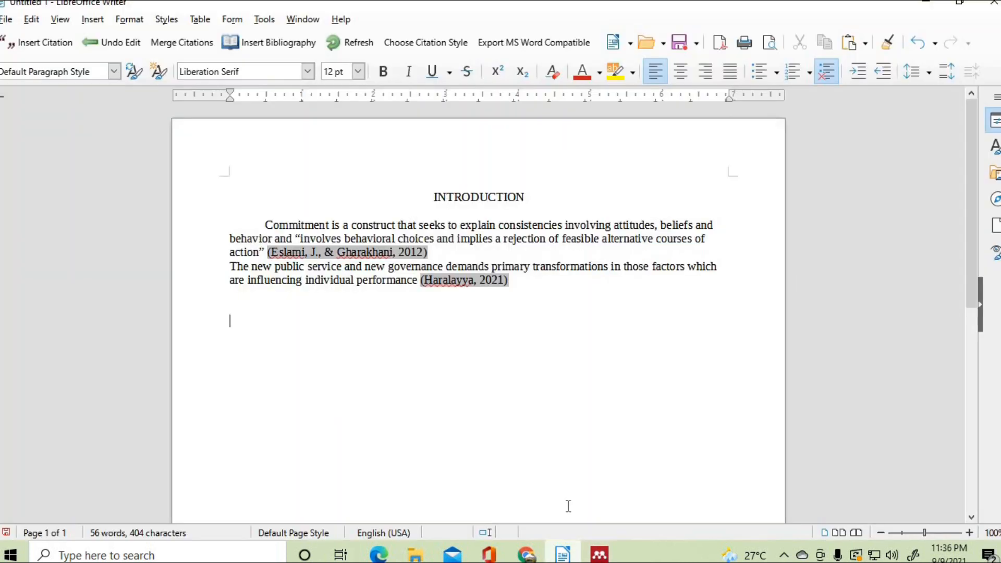
- Paste the copied commitment passage on the empty line and indent its first line before 'Affective'
left_click(235, 300)
right_click(234, 296)
left_click(296, 346)
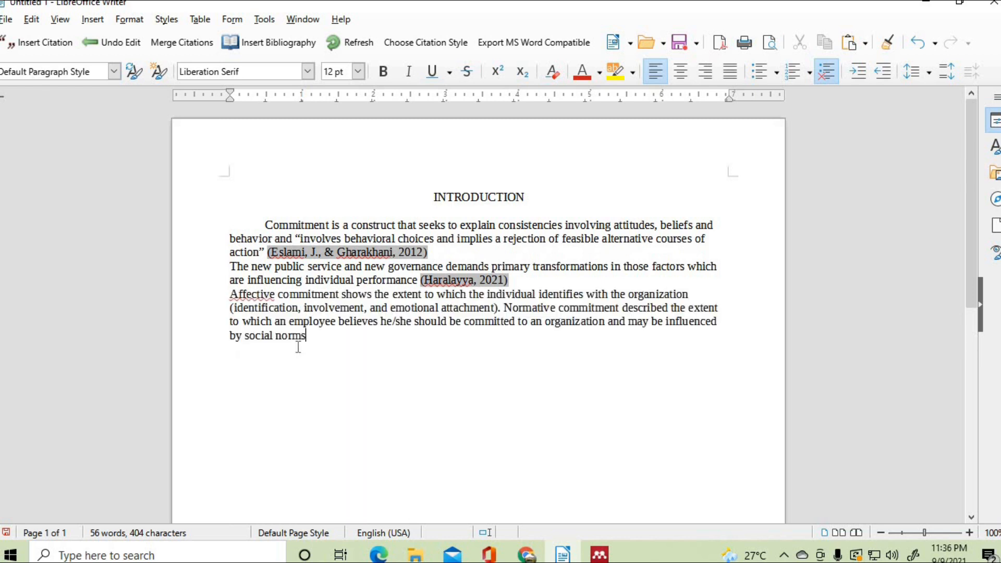
left_click(233, 293)
key("Tab")
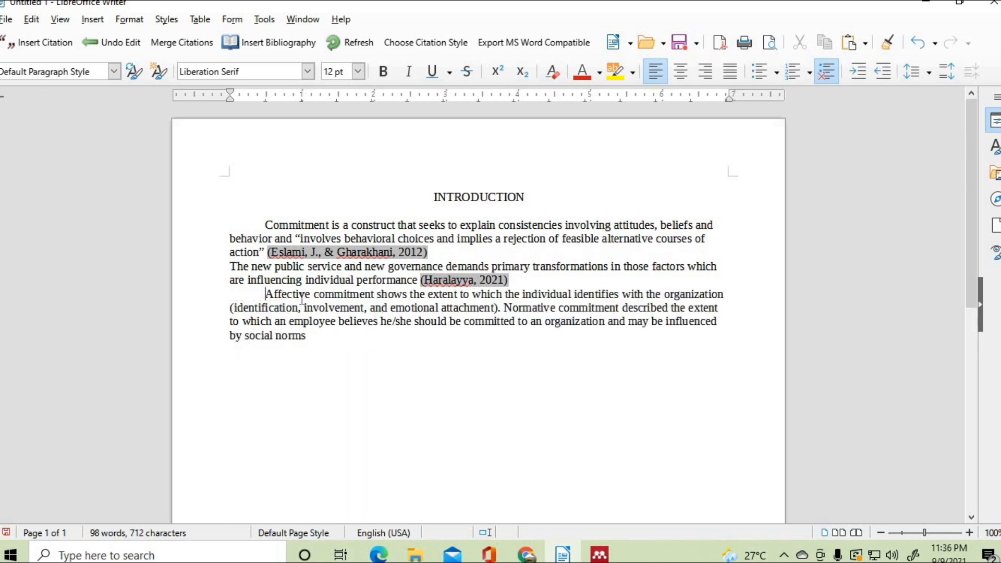
- Join the second paragraph onto the first after the Eslami citation, removing the stray comma
left_click(447, 259)
key("BackSpace")
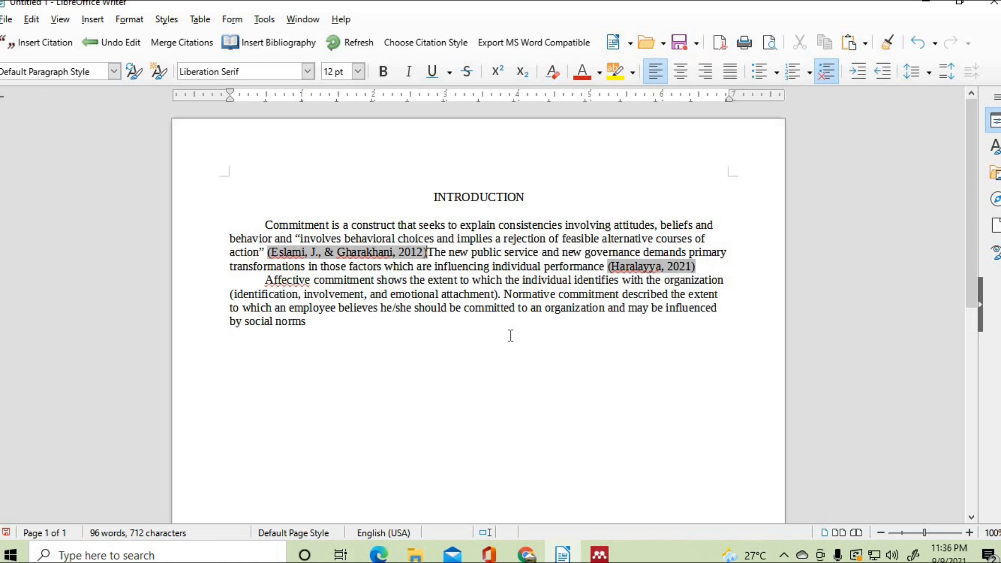
type(",")
left_click(482, 368)
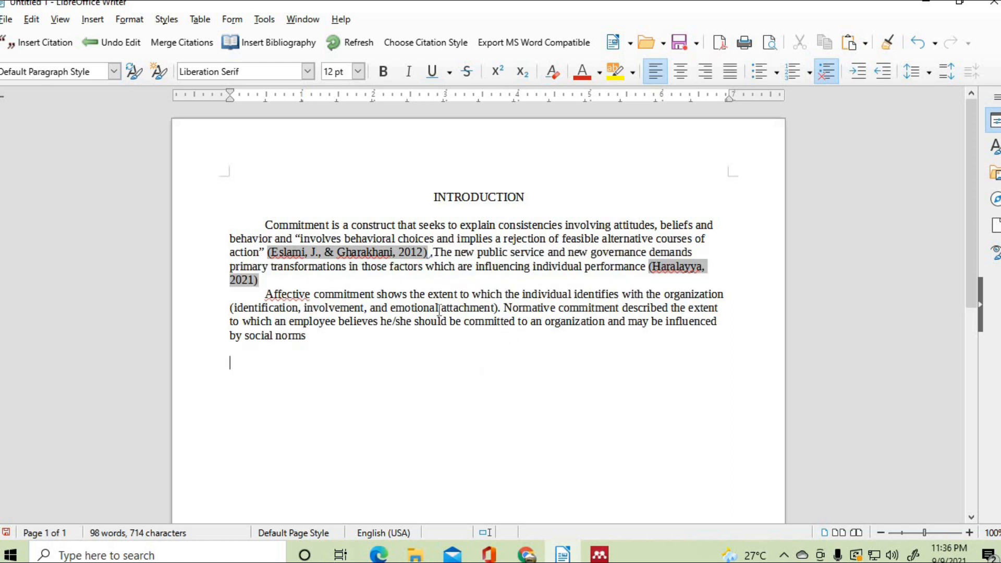
left_click(430, 253)
key("BackSpace")
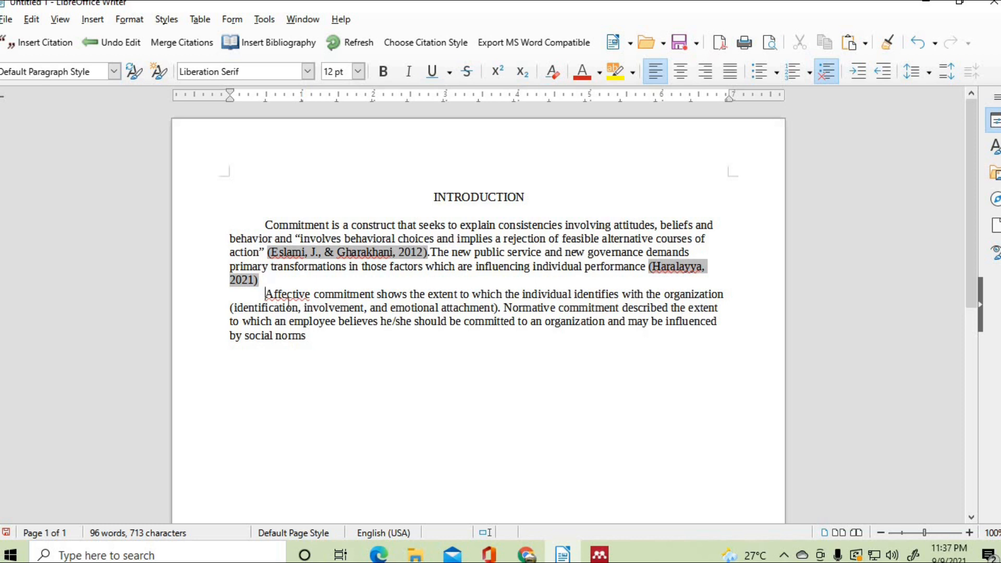
left_click_drag(265, 295, 311, 338)
left_click(365, 378)
- Cite the Haralayya 2021 paper from Mendeley after 'by social norms', then minimize Mendeley
left_click(35, 44)
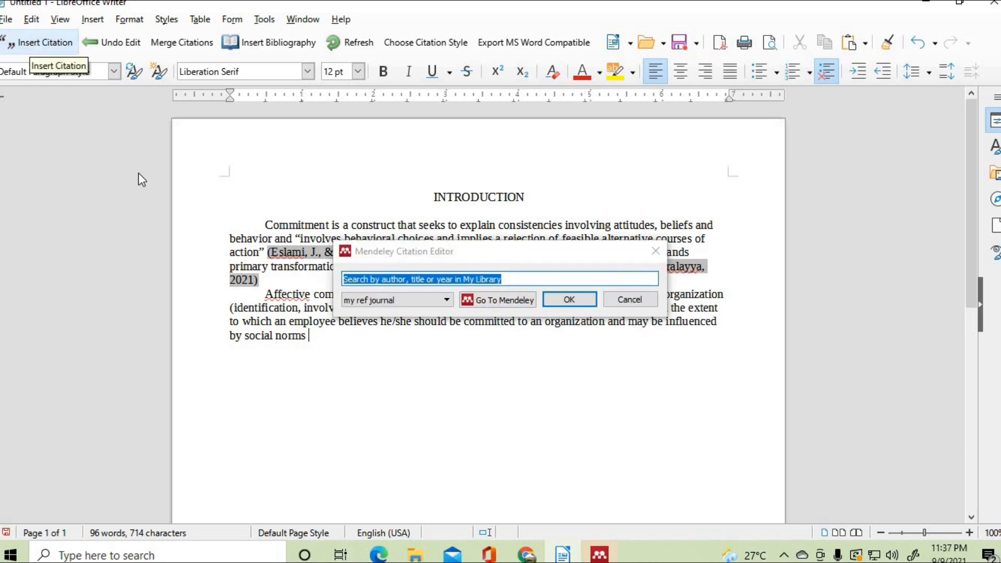
left_click(505, 301)
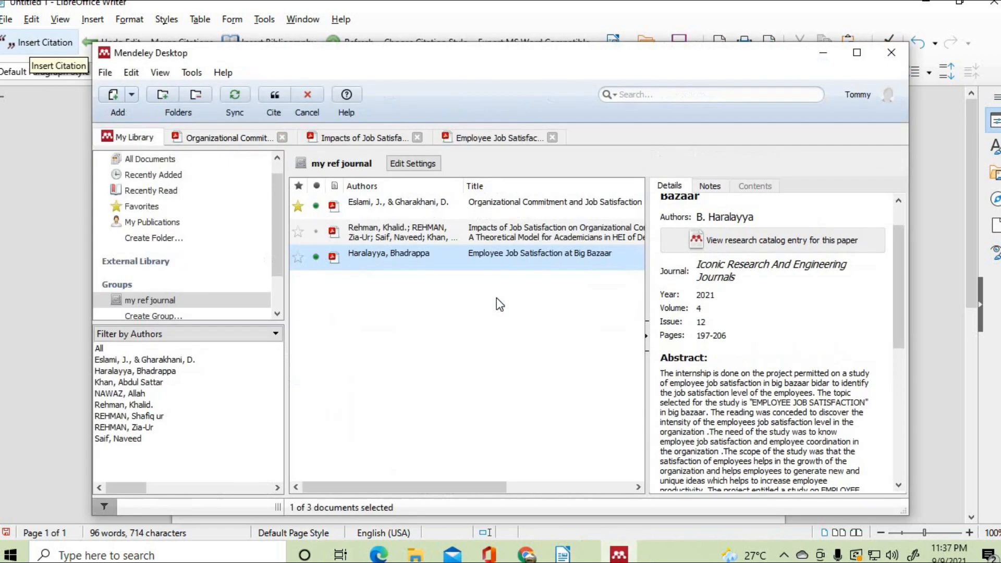
left_click(511, 258)
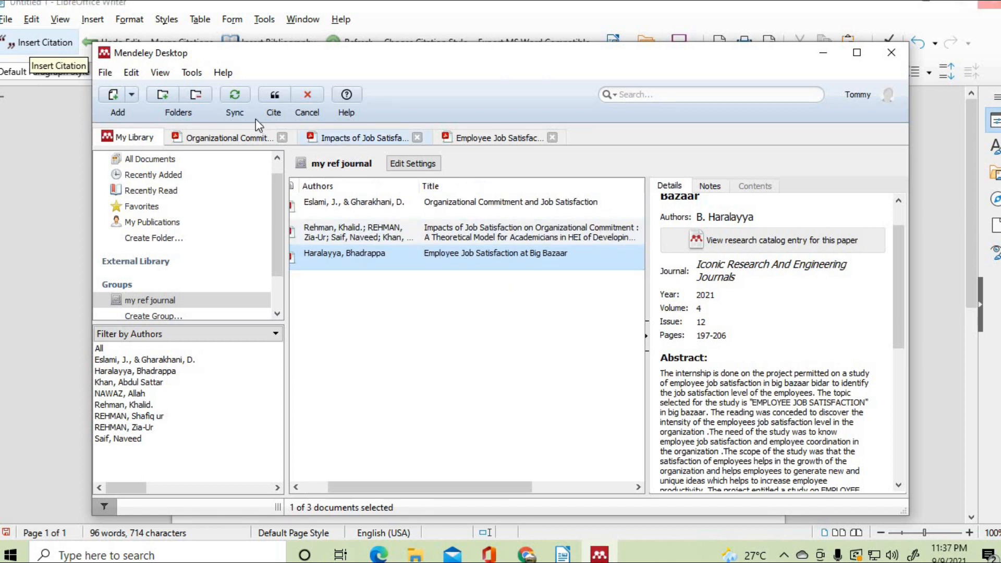
left_click(276, 97)
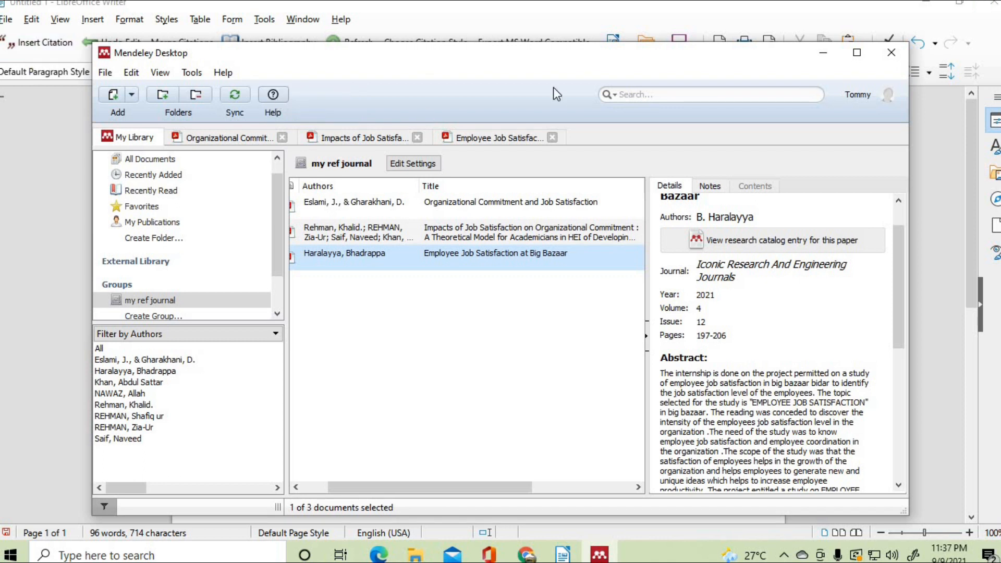
left_click_drag(561, 56, 574, 386)
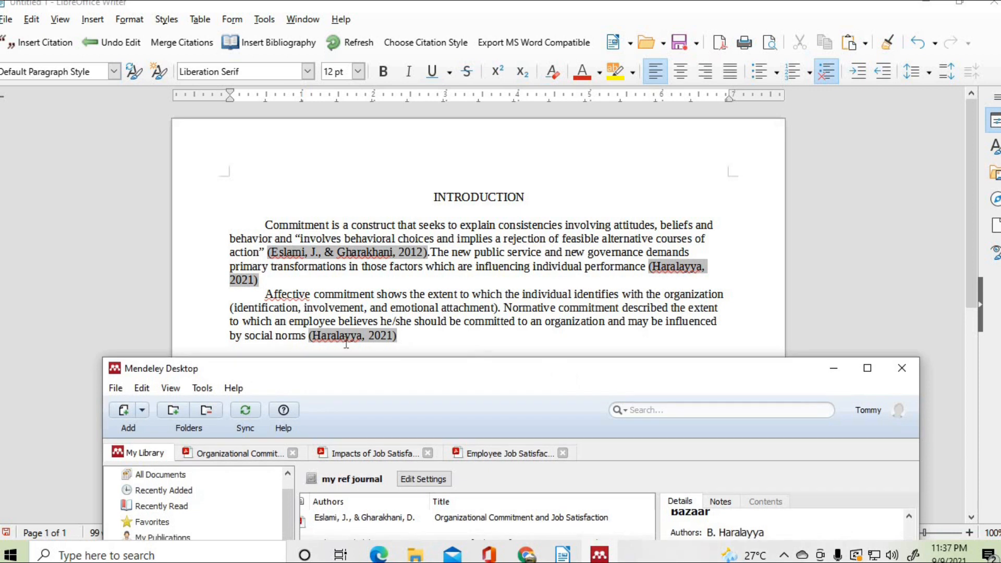
left_click(832, 370)
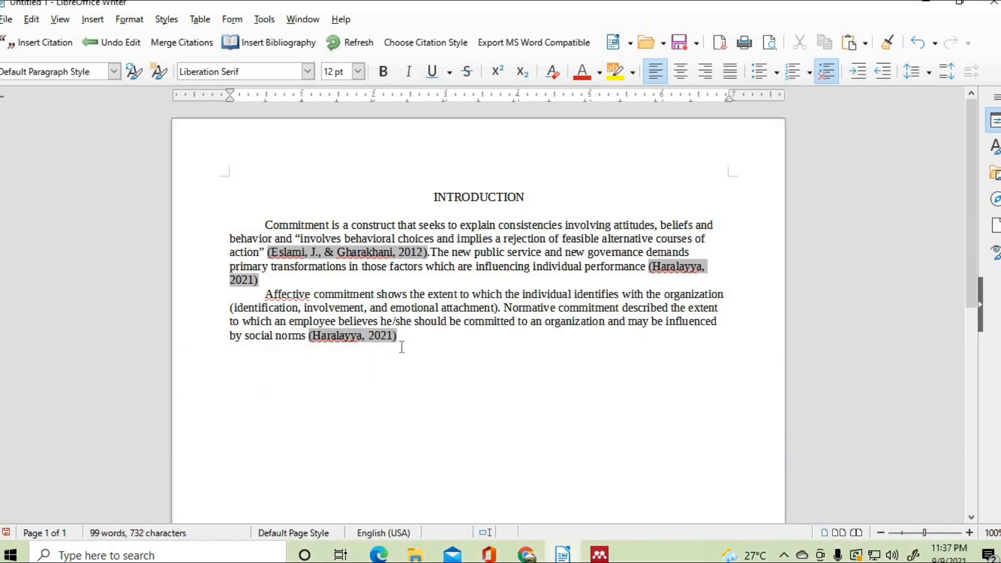
scroll(492, 337, "down", 2)
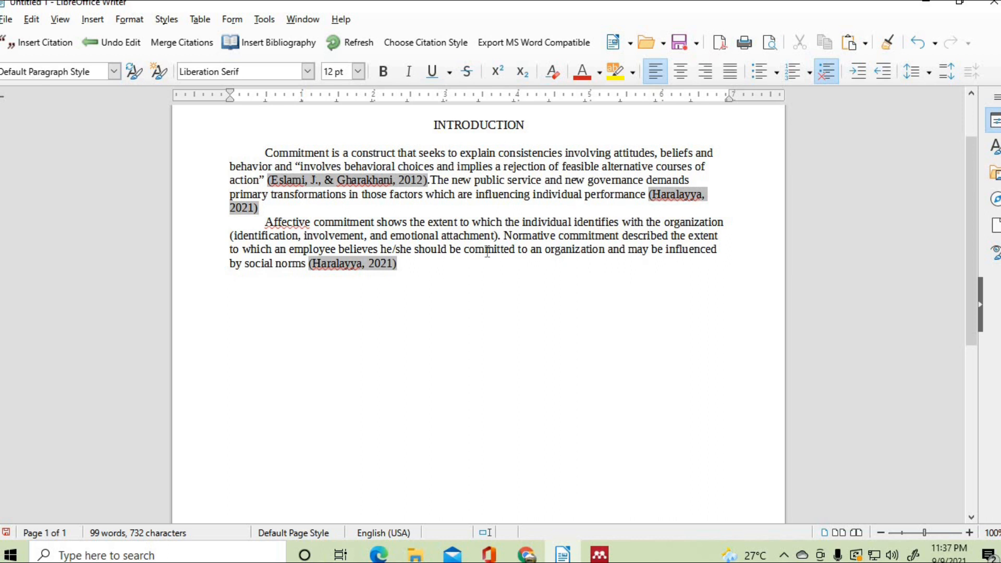
- Add a 'REFERENCES' heading on a new line below the last paragraph
key("Return")
type("REFERENCES:")
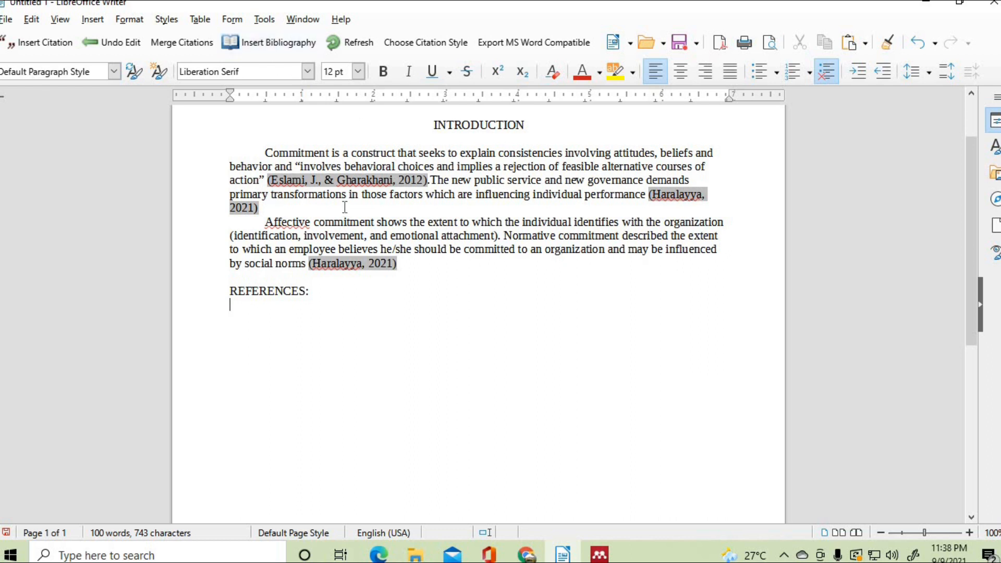
left_click(322, 180)
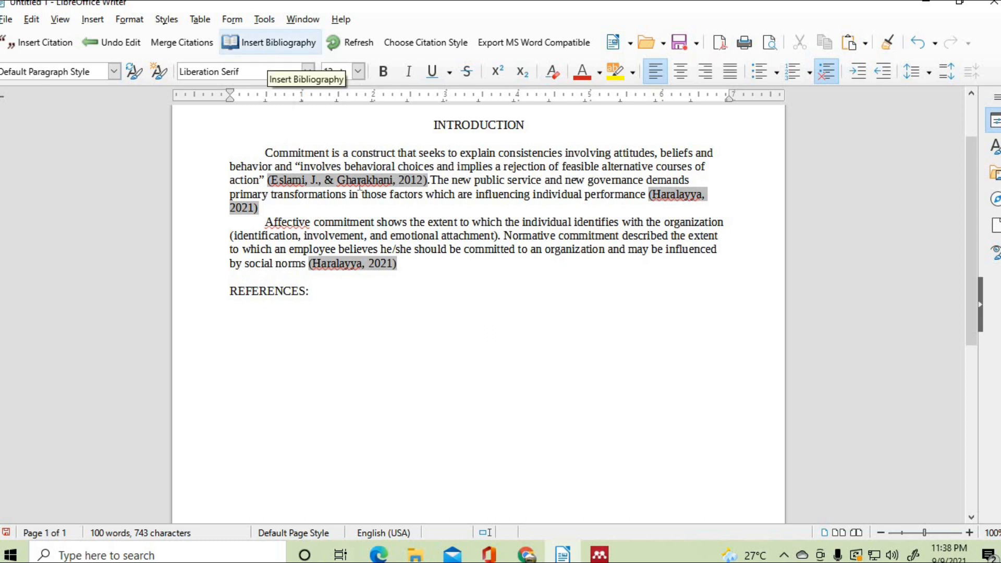
- Insert the Mendeley bibliography and indent the second lines of the Haralayya and Eslami entries
left_click(273, 42)
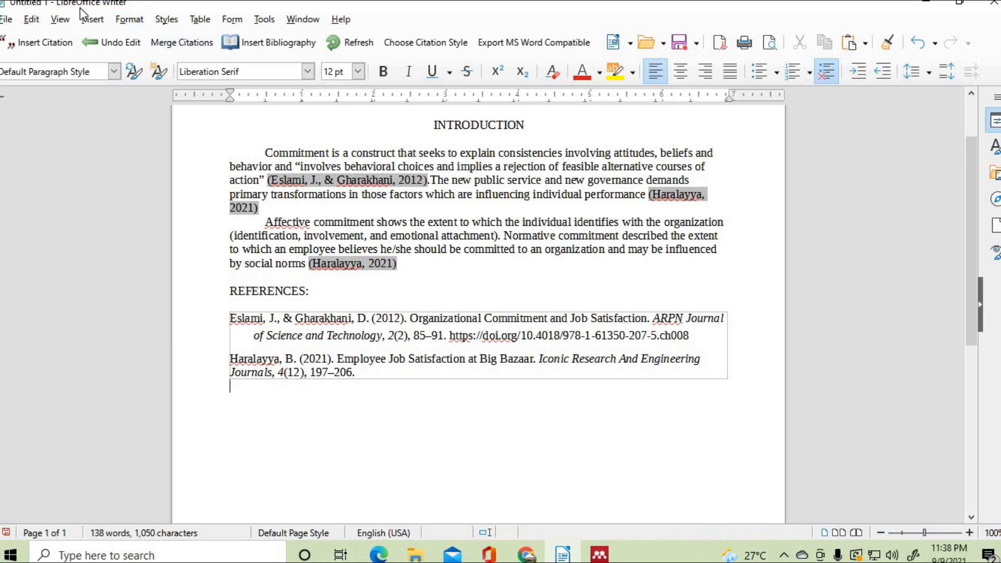
left_click(232, 373)
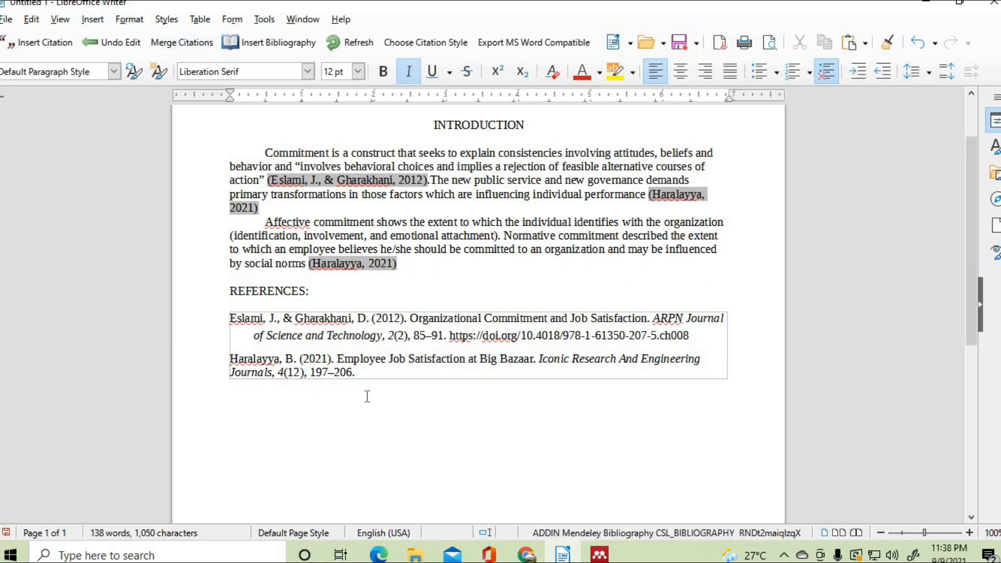
key("Tab")
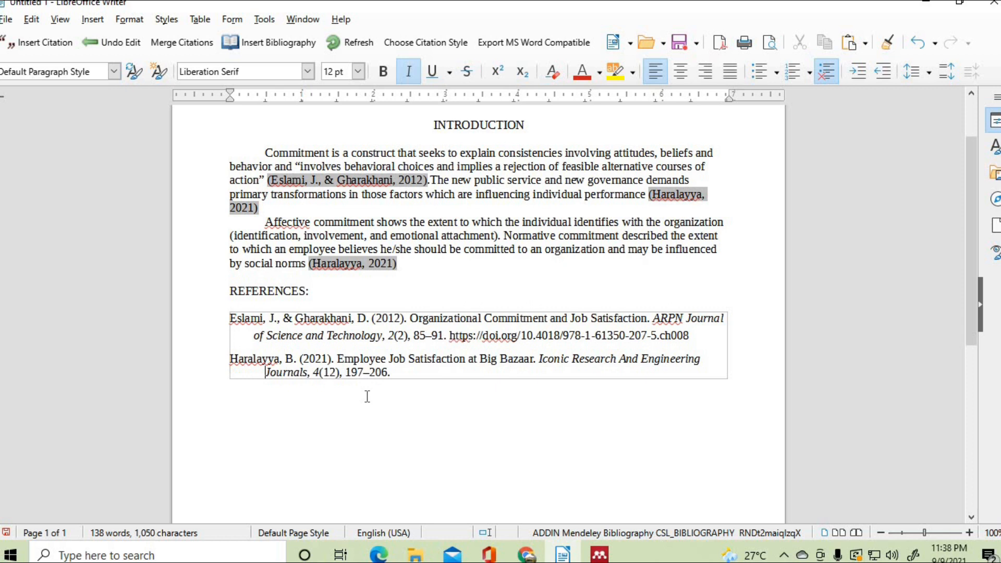
left_click(255, 333)
key("Tab")
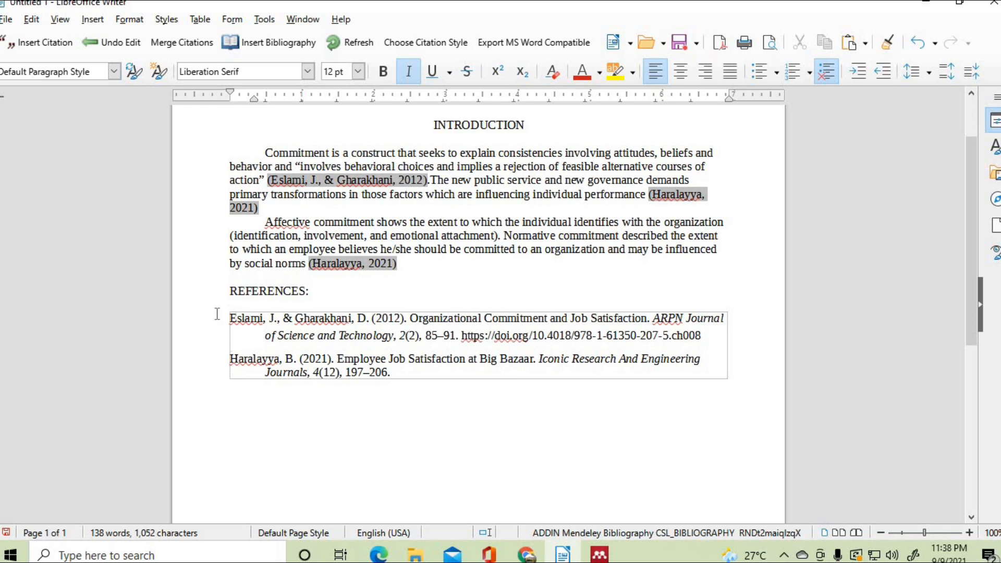
left_click(400, 450)
left_click(326, 293)
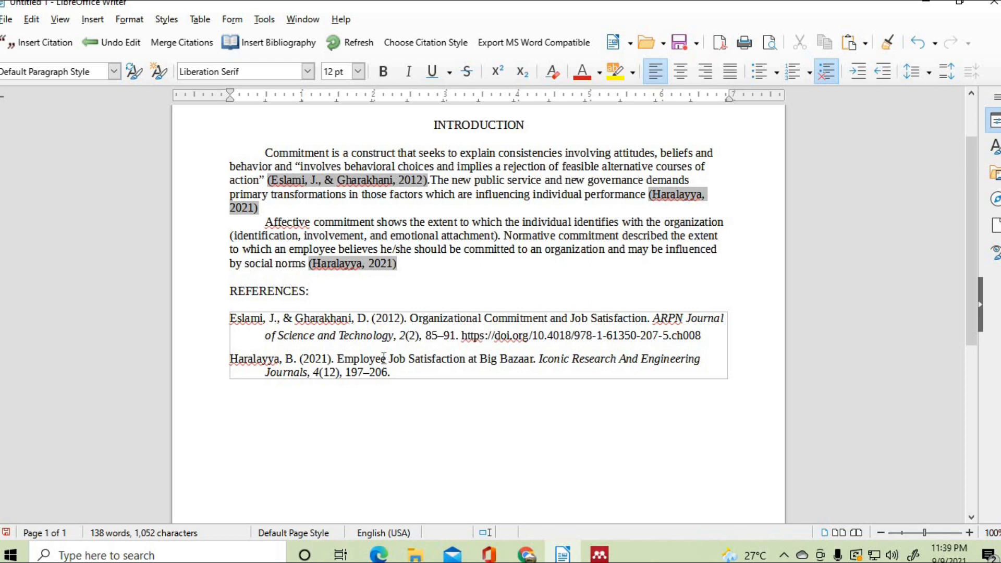
left_click(458, 420)
left_click(250, 338)
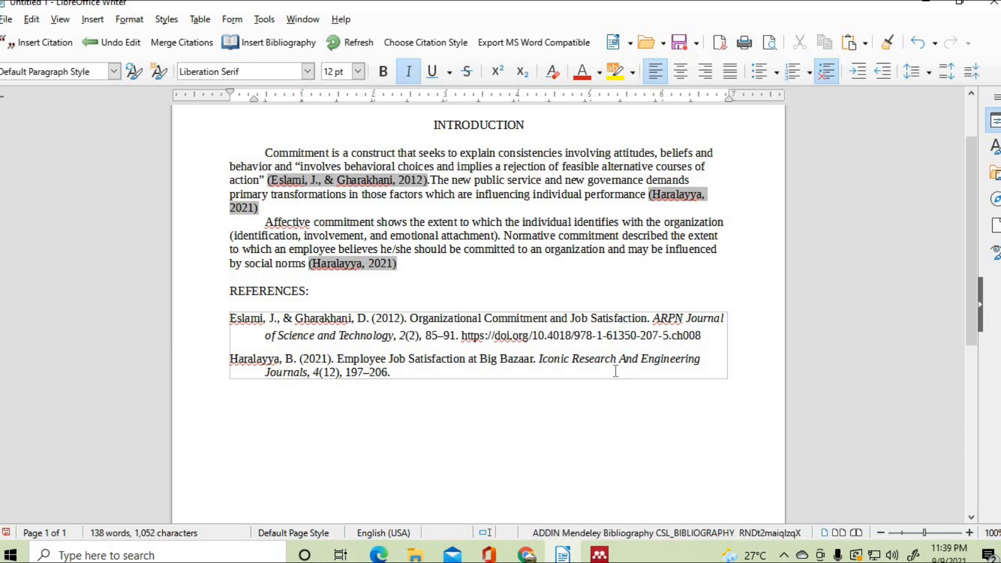
left_click(318, 290)
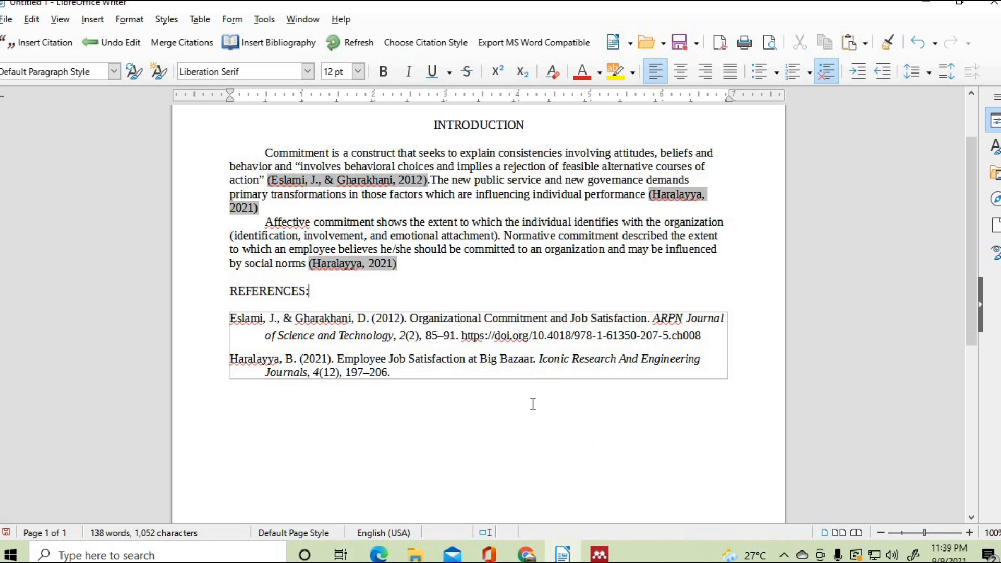
left_click(611, 554)
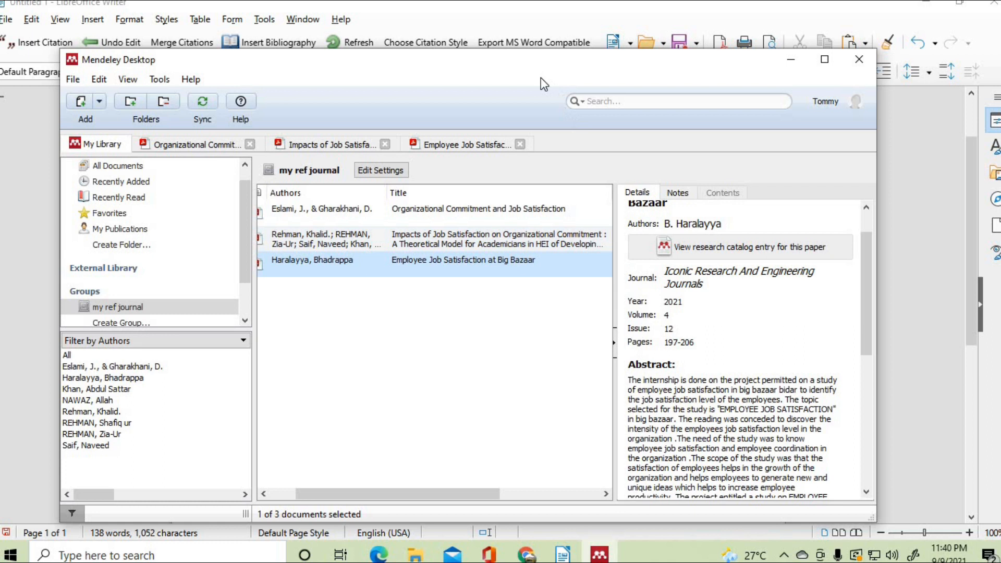
left_click_drag(516, 79, 542, 349)
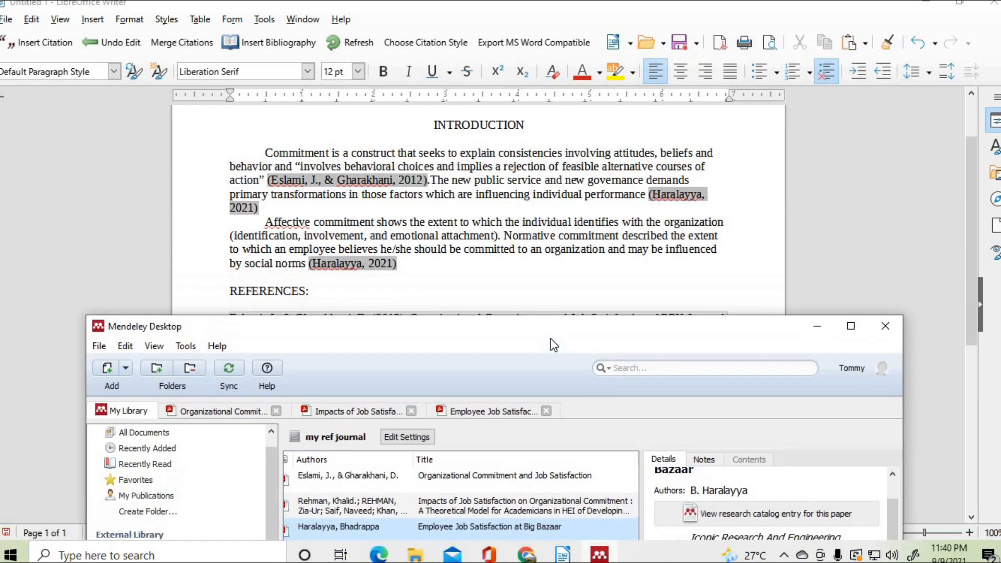
left_click_drag(545, 399, 556, 471)
left_click(325, 292)
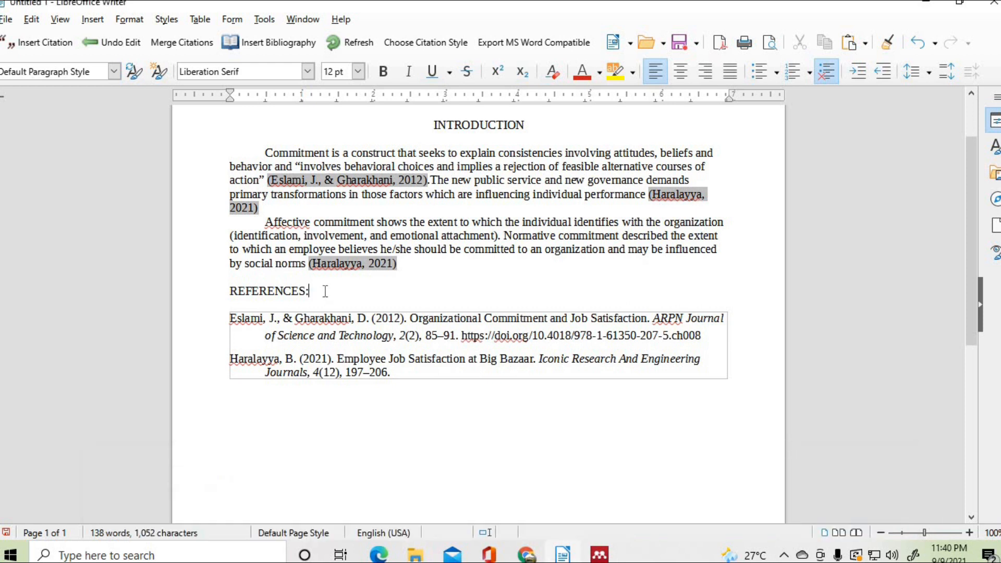